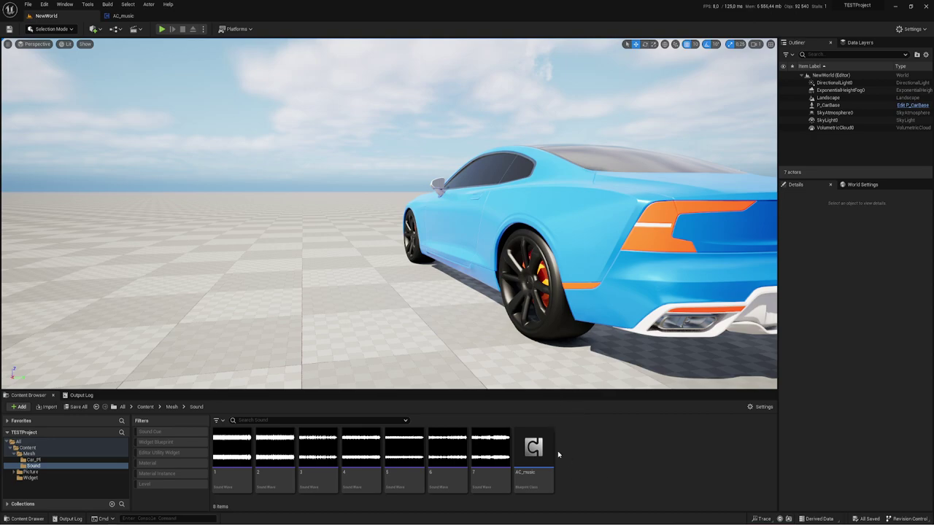
Create a new Blueprint Class in the Sound folder with ActorComponent as its parent.
{"action": "mouse_move", "coordinate": [536, 435]}
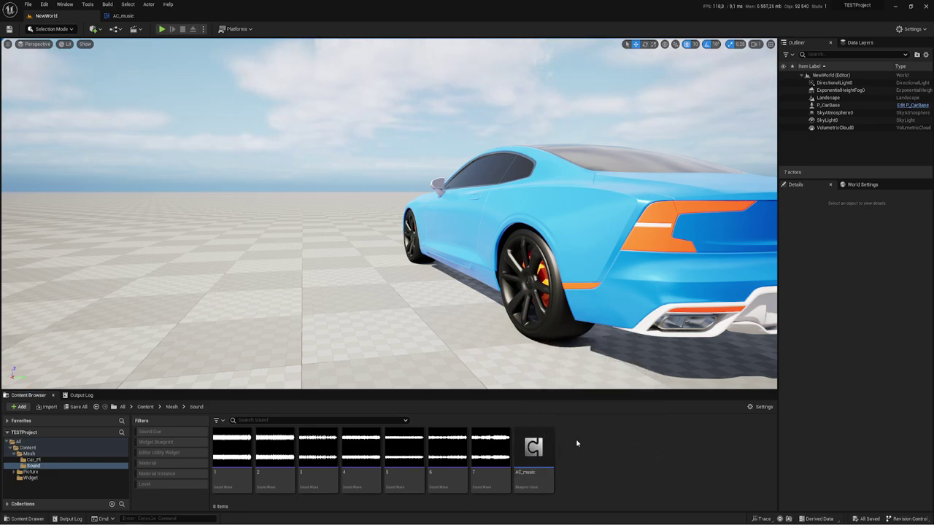
{"action": "right_click", "coordinate": [606, 443]}
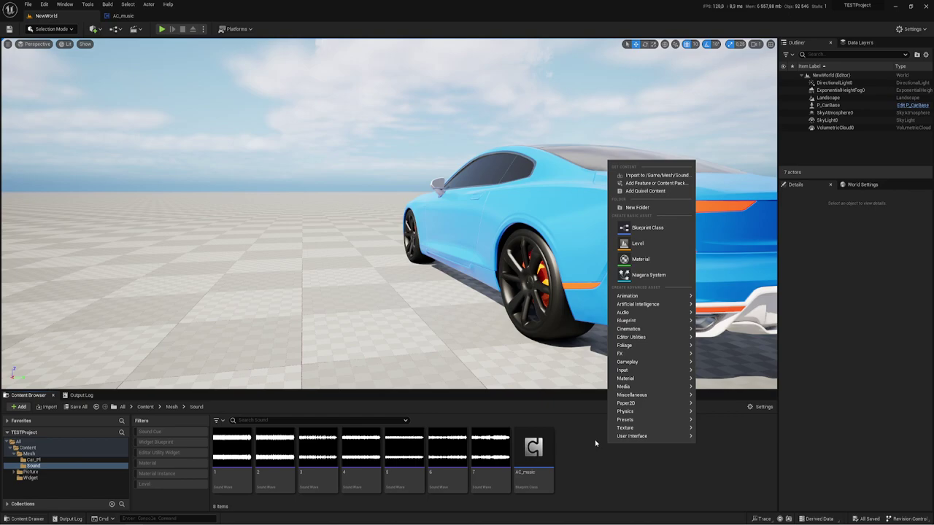
{"action": "left_click", "coordinate": [646, 227]}
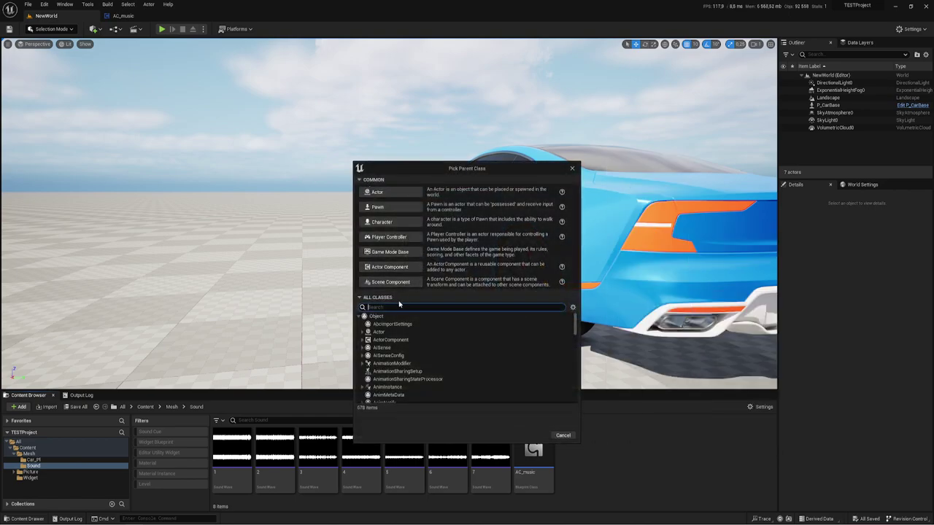
{"action": "type", "text": "Compo"}
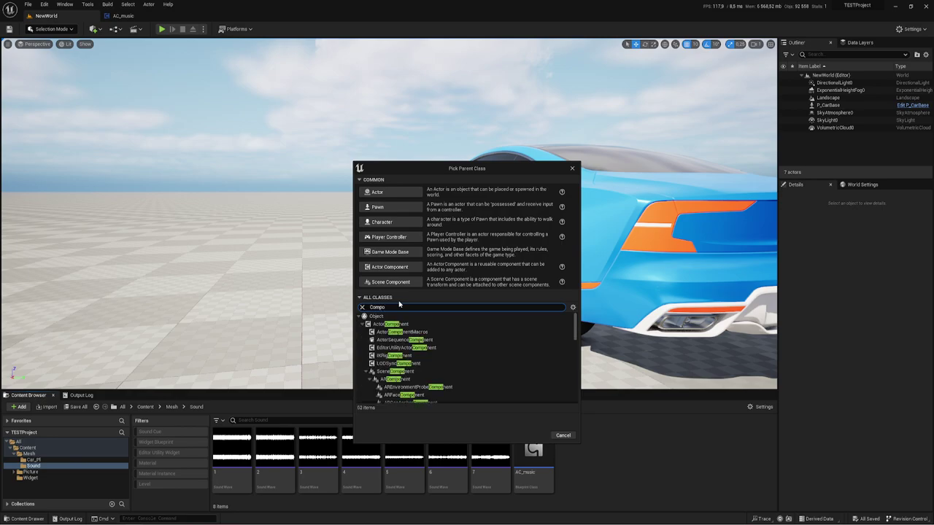
{"action": "left_click", "coordinate": [400, 325]}
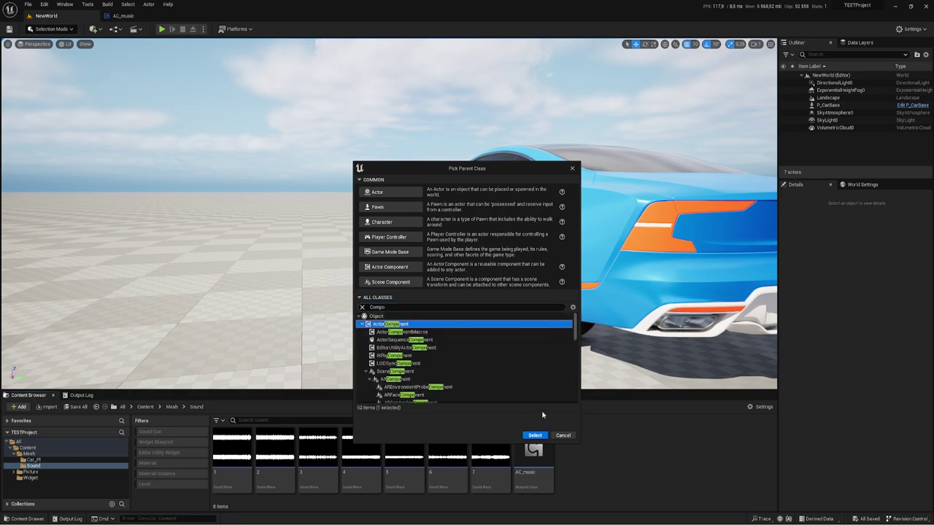
{"action": "left_click", "coordinate": [533, 435]}
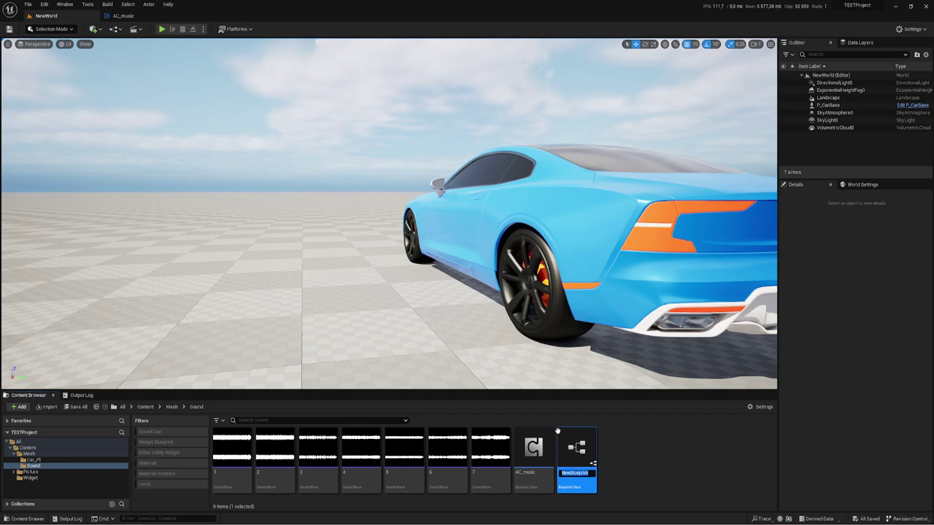
Name the new component blueprint AC_musicUpdate.
{"action": "type", "text": "AC_mus"}
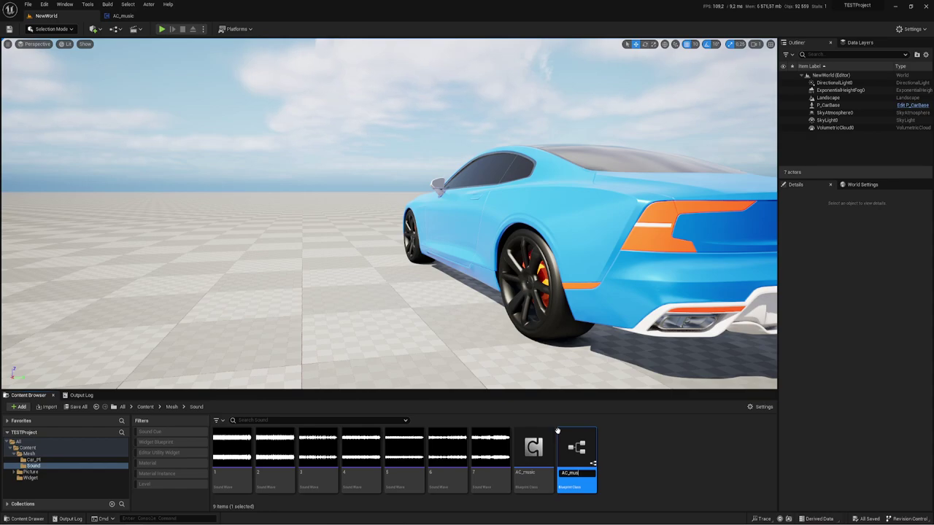
{"action": "type", "text": "ic"}
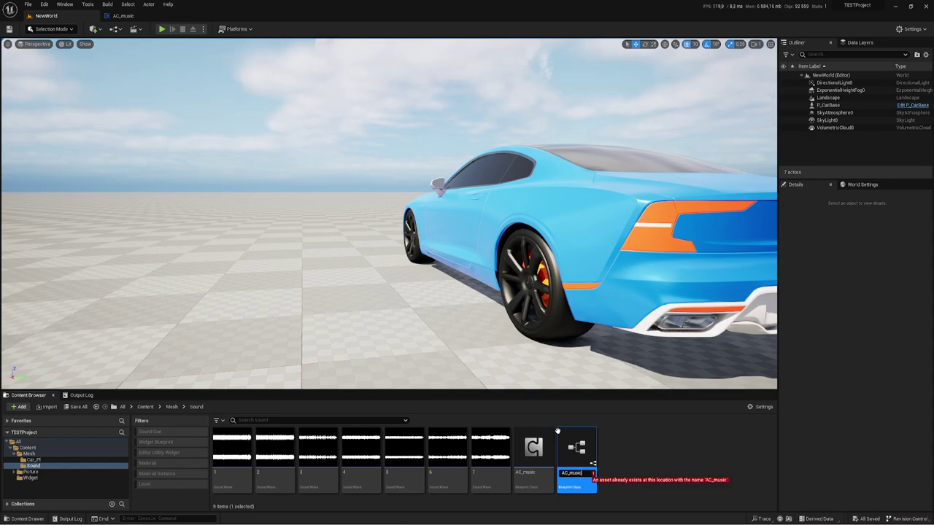
{"action": "type", "text": "2"}
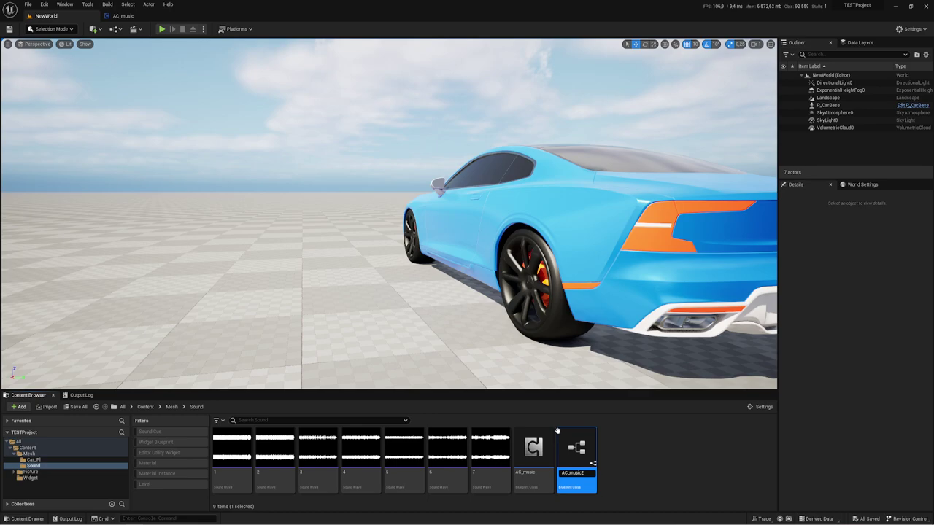
{"action": "key", "text": "Return"}
{"action": "key", "text": "BackSpace"}
{"action": "type", "text": "Up"}
{"action": "type", "text": "date"}
{"action": "key", "text": "Return"}
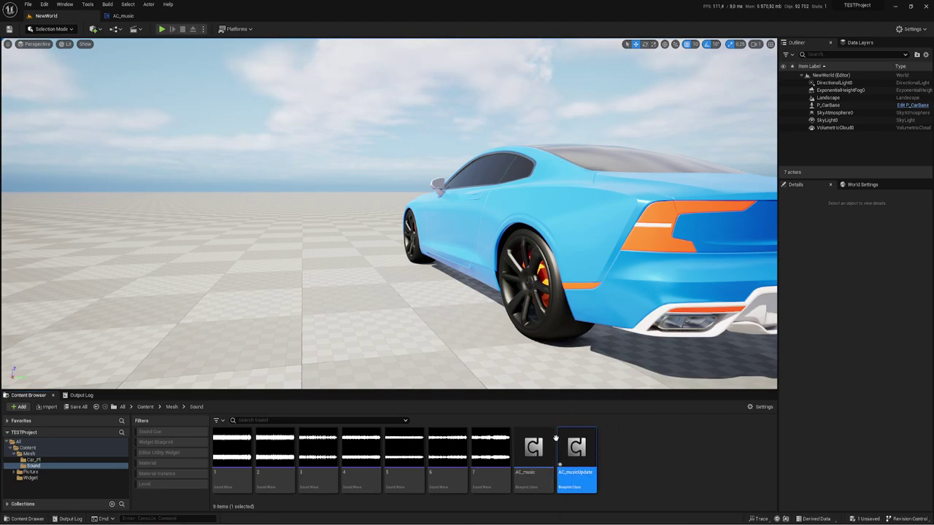
{"action": "mouse_move", "coordinate": [591, 458]}
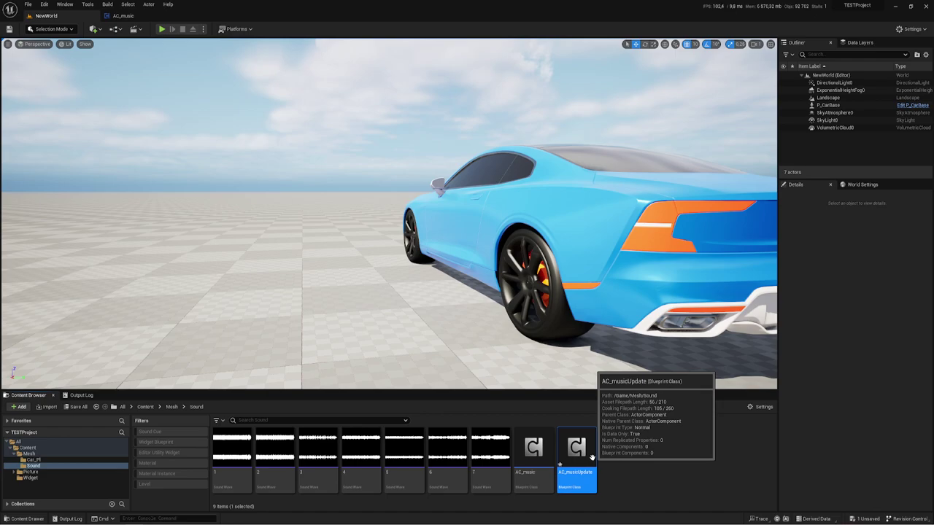
Open AC_musicUpdate and delete the Event Tick node from its Event Graph.
{"action": "double_click", "coordinate": [592, 457]}
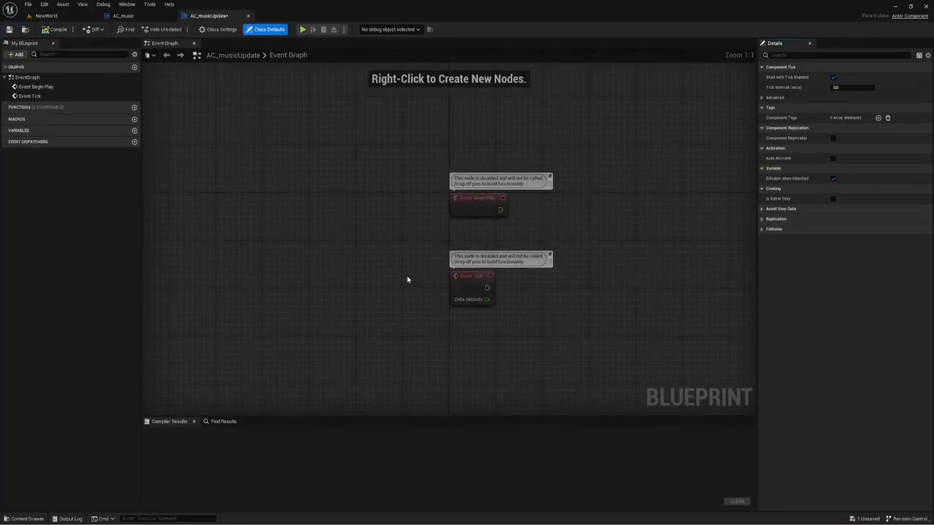
{"action": "mouse_move", "coordinate": [490, 232]}
{"action": "right_mouse_down"}
{"action": "mouse_move", "coordinate": [399, 119]}
{"action": "mouse_move", "coordinate": [504, 133]}
{"action": "right_mouse_up"}
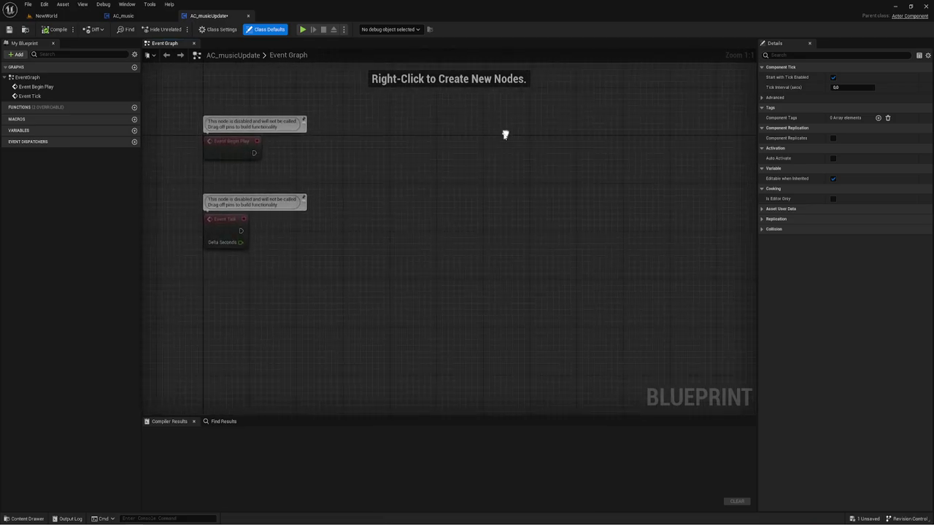
{"action": "right_click_drag", "start_coordinate": [513, 188], "coordinate": [610, 304]}
{"action": "mouse_move", "coordinate": [420, 196]}
{"action": "right_mouse_down"}
{"action": "mouse_move", "coordinate": [459, 264]}
{"action": "mouse_move", "coordinate": [467, 153]}
{"action": "right_mouse_up"}
{"action": "left_click_drag", "start_coordinate": [449, 267], "coordinate": [314, 355]}
{"action": "key", "text": "Delete"}
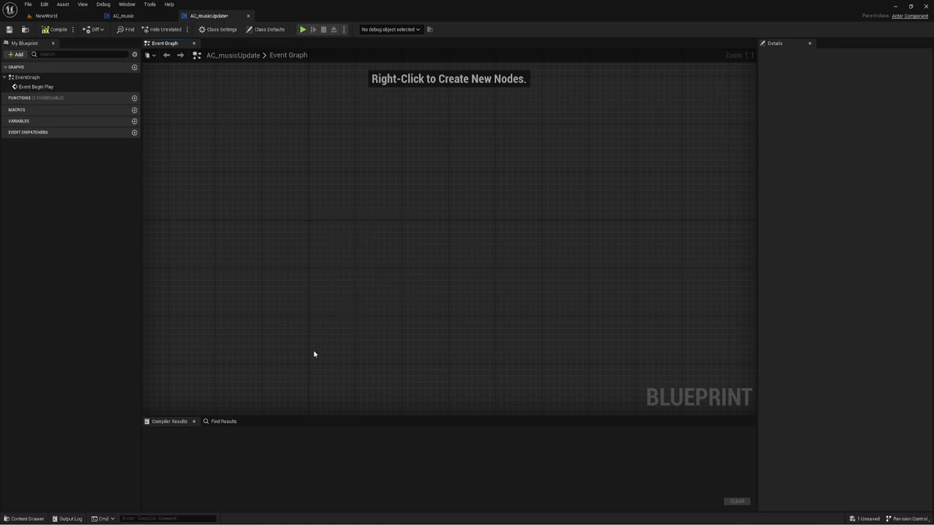
Add a custom event named CreateWidgets.
{"action": "mouse_move", "coordinate": [423, 131]}
{"action": "right_mouse_down"}
{"action": "mouse_move", "coordinate": [408, 239]}
{"action": "mouse_move", "coordinate": [379, 250]}
{"action": "right_mouse_up"}
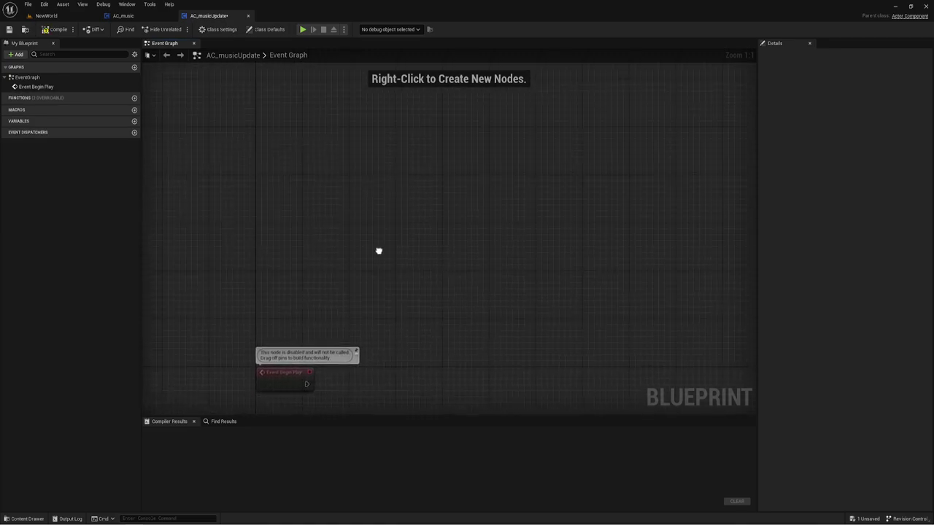
{"action": "right_click", "coordinate": [273, 117]}
{"action": "type", "text": "Cu"}
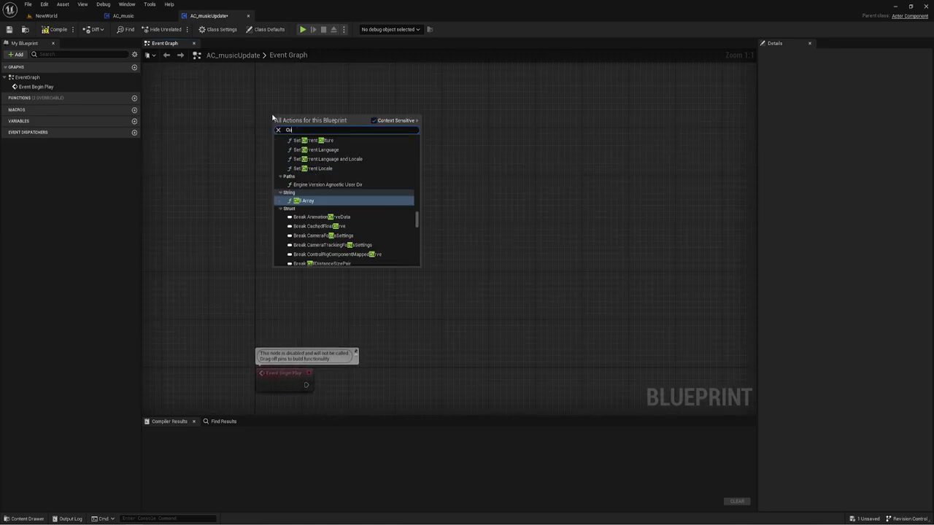
{"action": "type", "text": "st"}
{"action": "key", "text": "Return"}
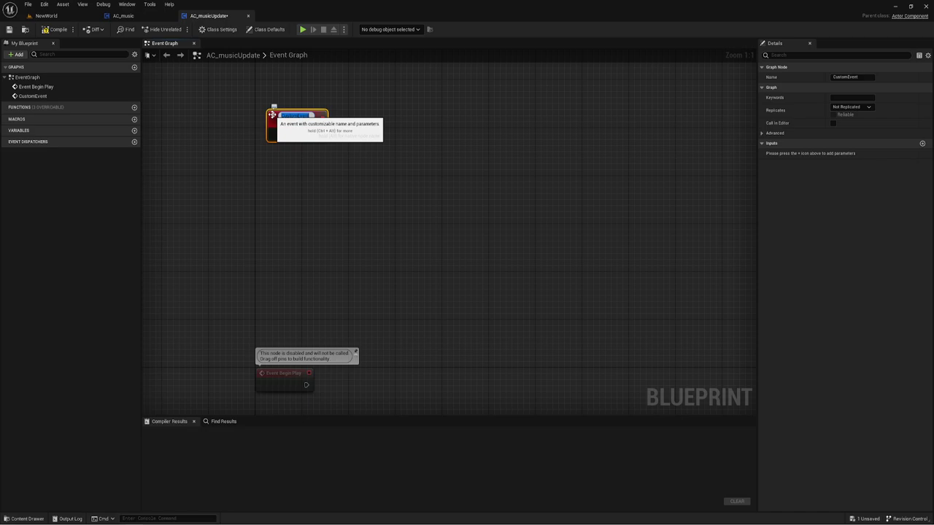
{"action": "type", "text": "Cred"}
{"action": "type", "text": "eate"}
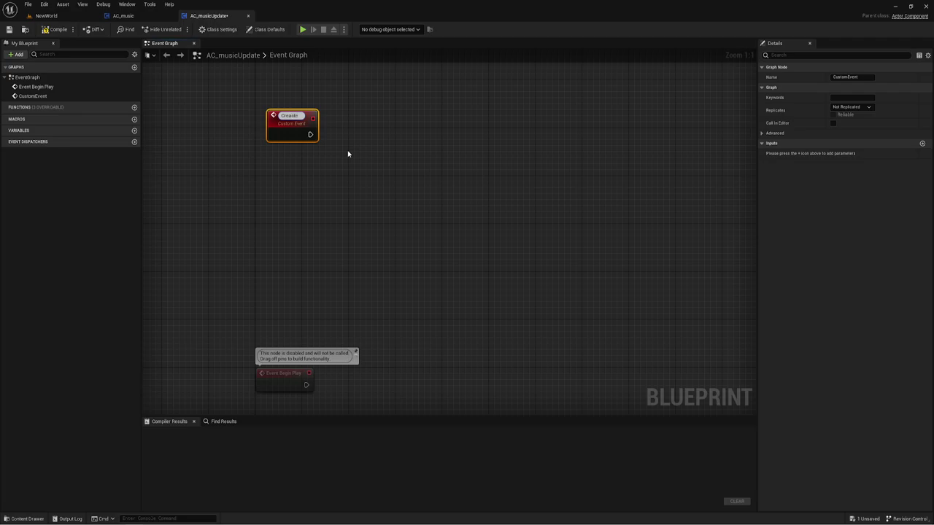
{"action": "type", "text": "Wi"}
{"action": "type", "text": "dgets"}
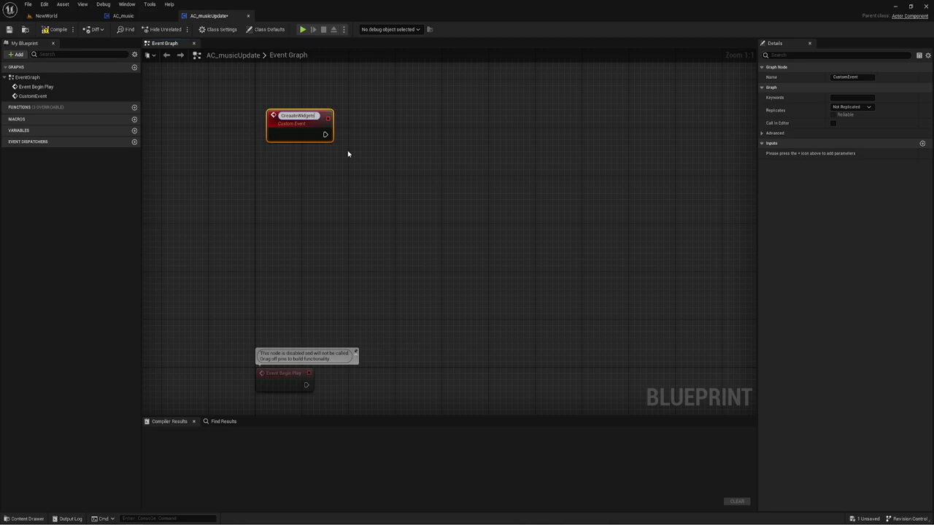
{"action": "key", "text": "Return"}
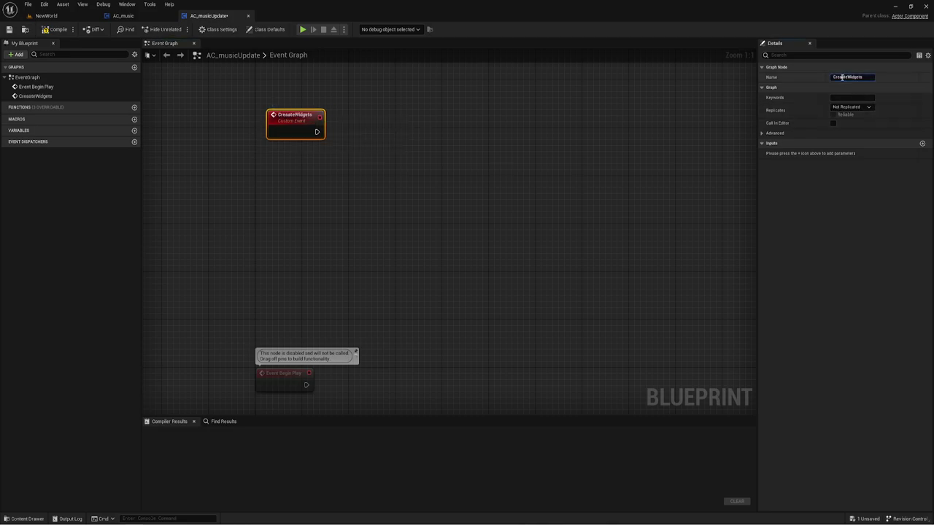
{"action": "key", "text": "BackSpace"}
{"action": "key", "text": "Return"}
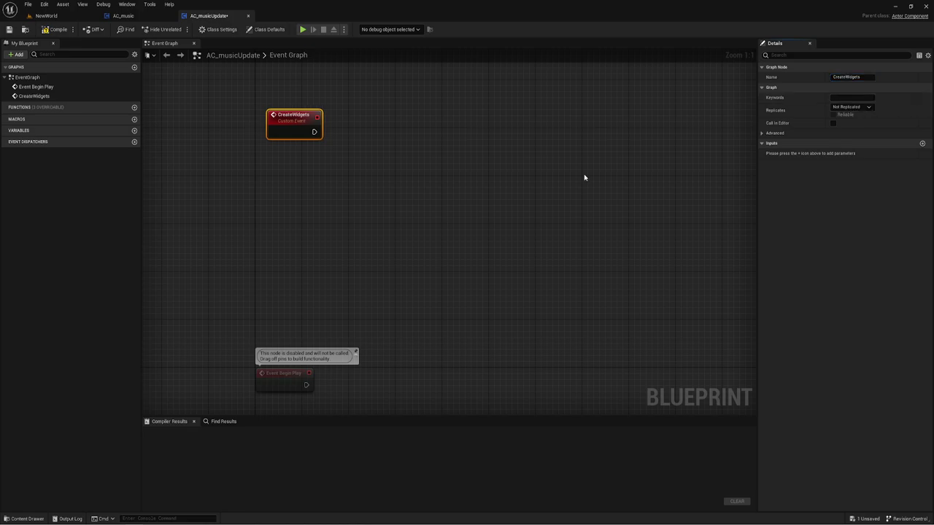
{"action": "left_click", "coordinate": [390, 198]}
Add a Create Widget node after the CreateWidgets event, replacing a wrongly added node.
{"action": "right_click_drag", "start_coordinate": [389, 198], "coordinate": [363, 210]}
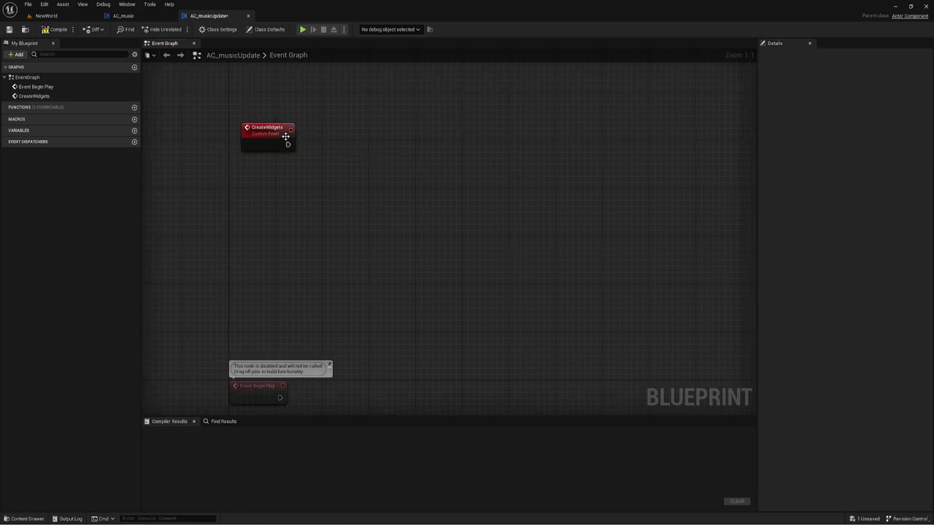
{"action": "left_click_drag", "start_coordinate": [288, 144], "coordinate": [348, 148]}
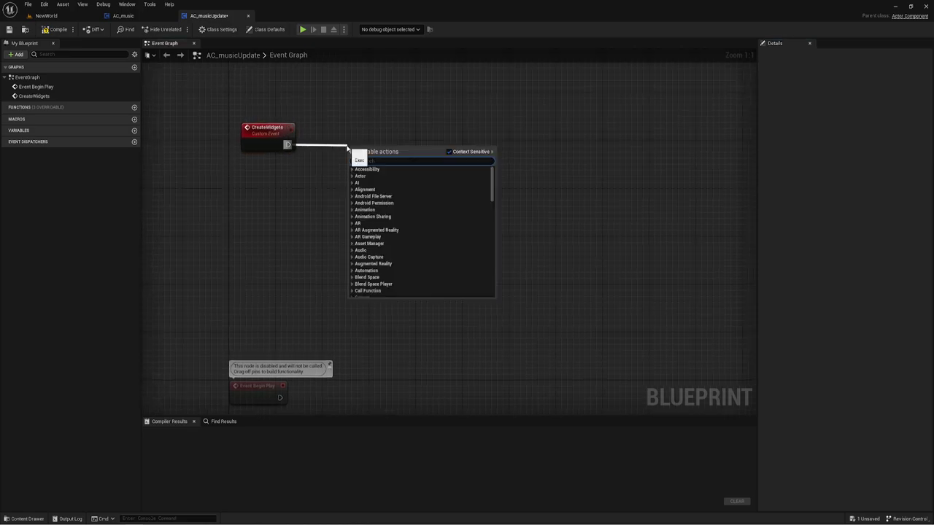
{"action": "type", "text": "Crea"}
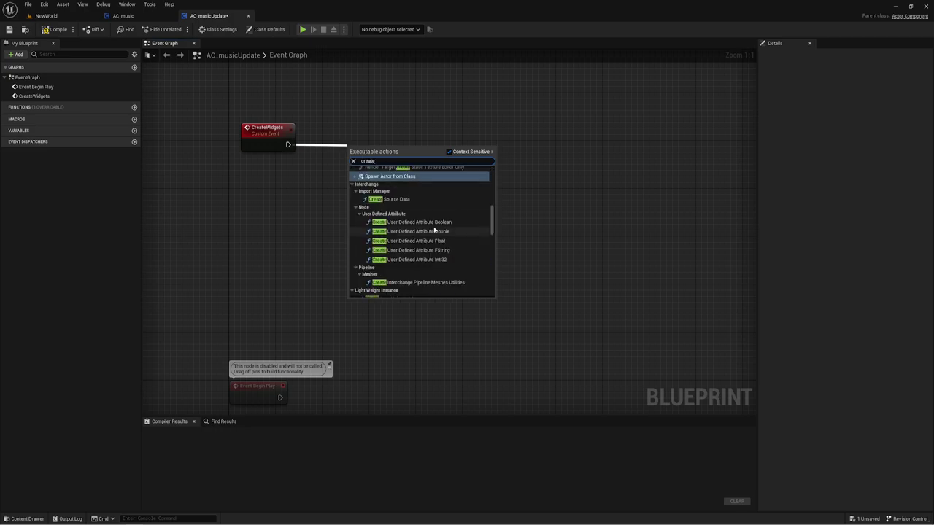
{"action": "type", "text": "te widgets"}
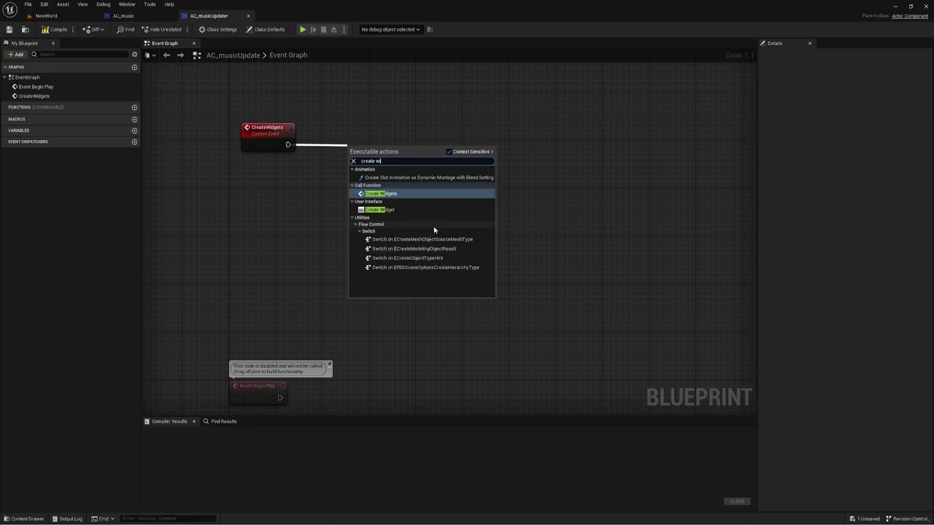
{"action": "left_click", "coordinate": [384, 199]}
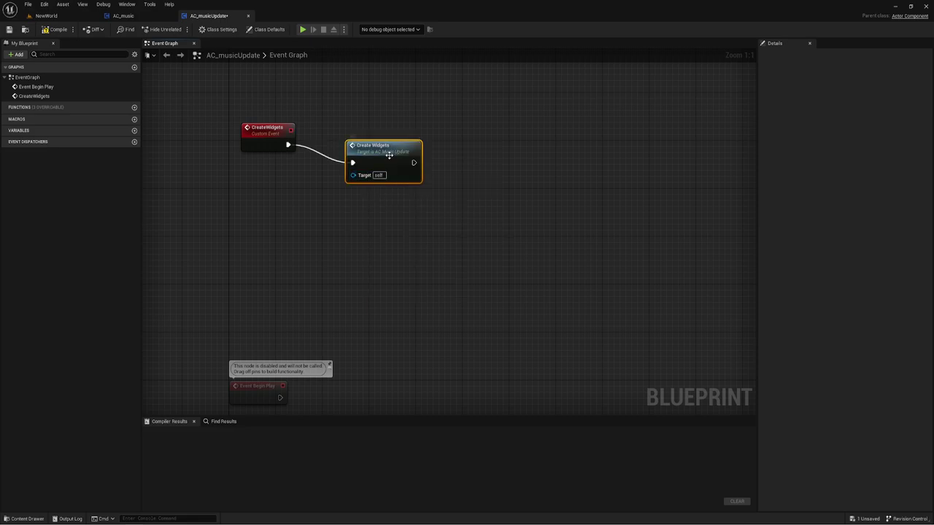
{"action": "key", "text": "Delete"}
{"action": "left_click_drag", "start_coordinate": [288, 145], "coordinate": [328, 151]}
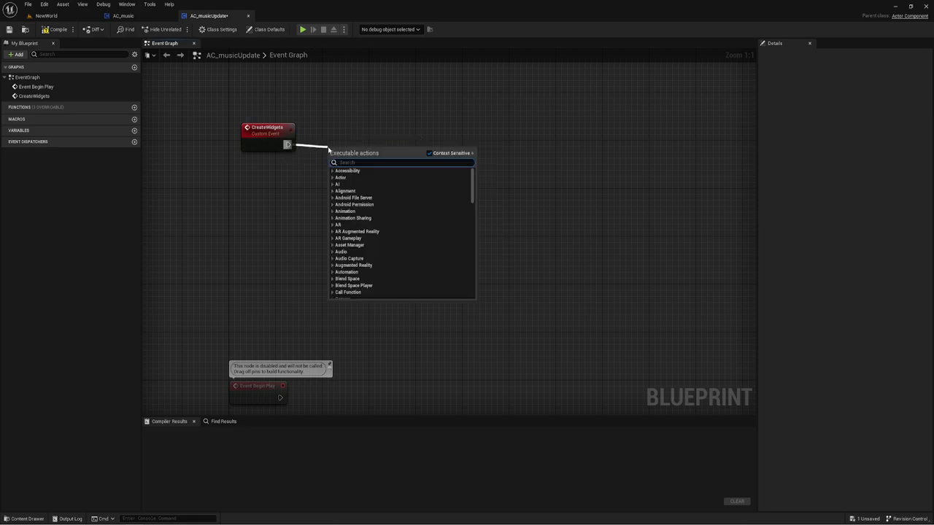
{"action": "type", "text": "create"}
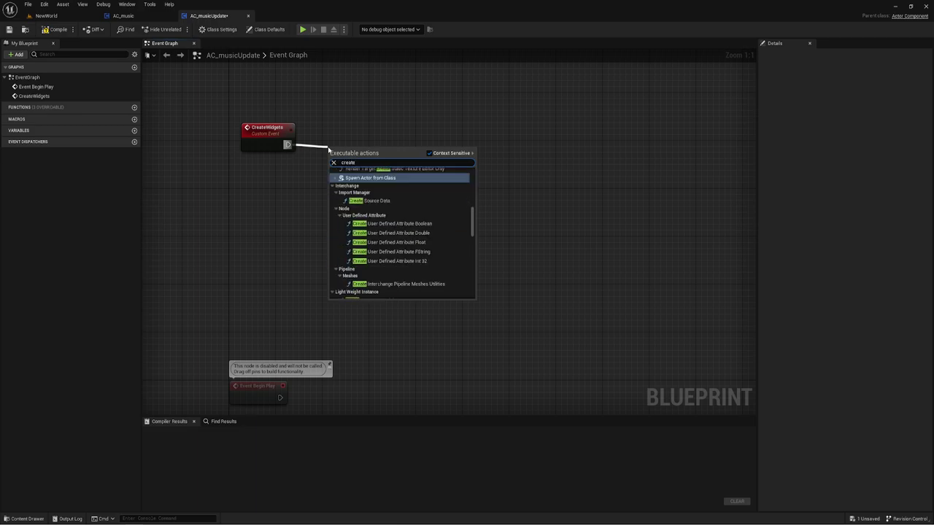
{"action": "type", "text": " wi"}
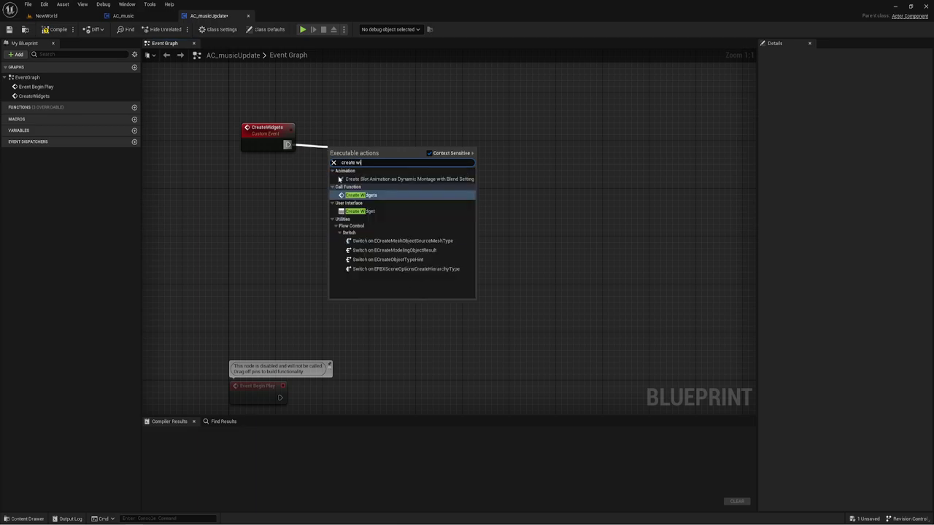
{"action": "left_click", "coordinate": [371, 212]}
{"action": "left_click_drag", "start_coordinate": [356, 151], "coordinate": [338, 133]}
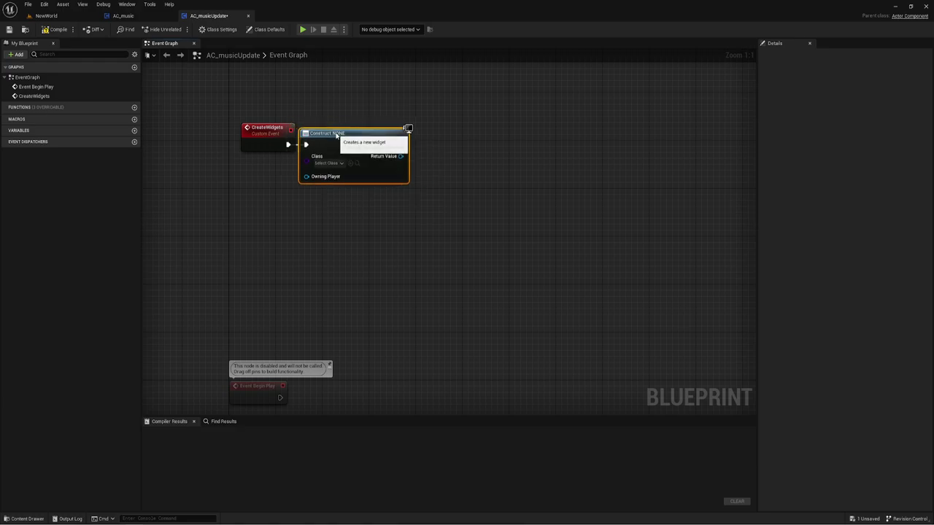
Set the Create Widget class to WG_SoundName and return to the level editor.
{"action": "left_click", "coordinate": [335, 163]}
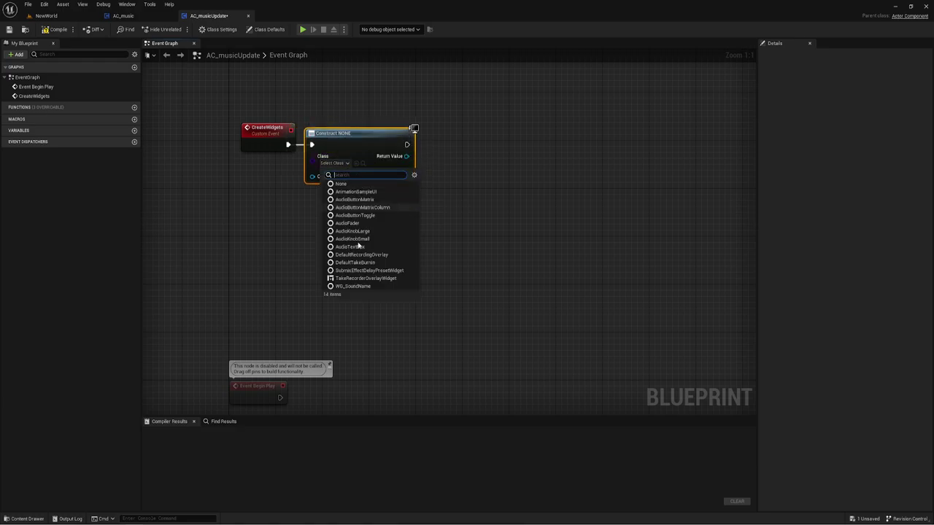
{"action": "left_click", "coordinate": [352, 286]}
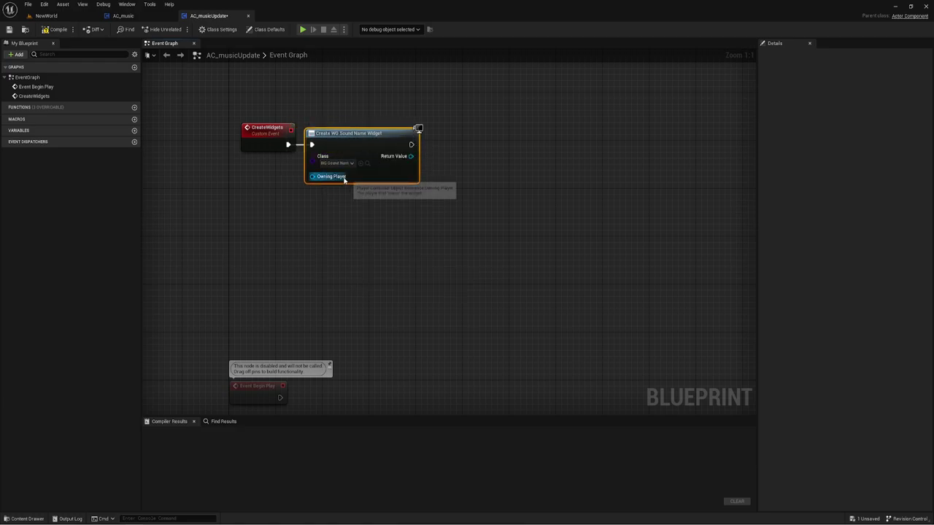
{"action": "left_click", "coordinate": [367, 164]}
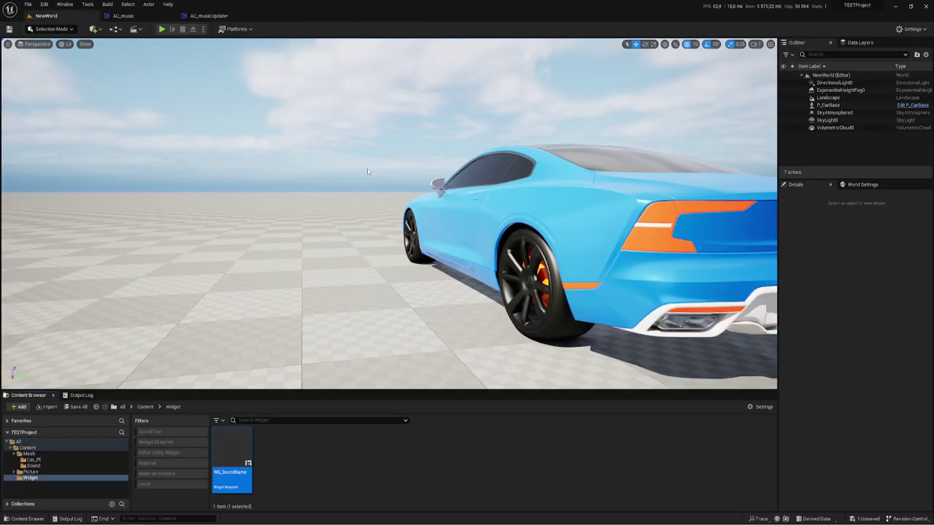
Open WG_SoundName and mark both Text Blocks as variables.
{"action": "double_click", "coordinate": [236, 454]}
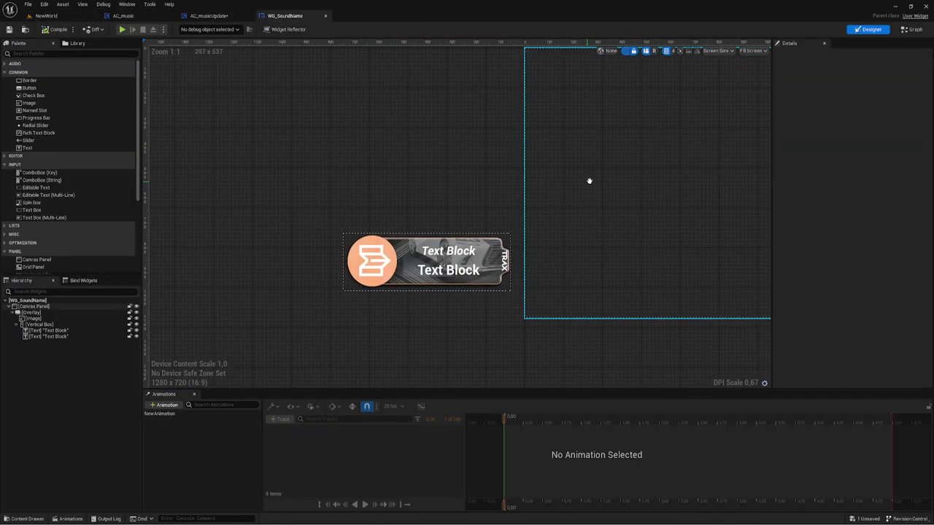
{"action": "left_click", "coordinate": [465, 305]}
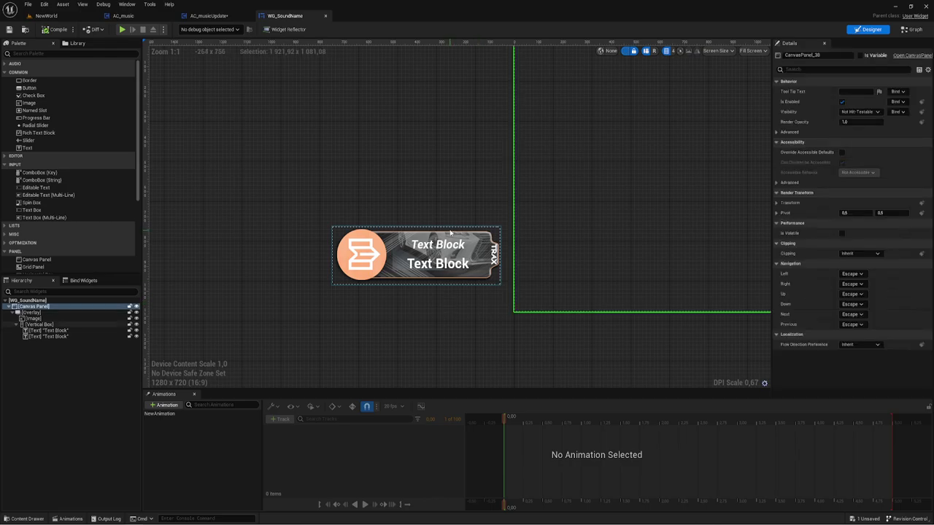
{"action": "left_click", "coordinate": [444, 248]}
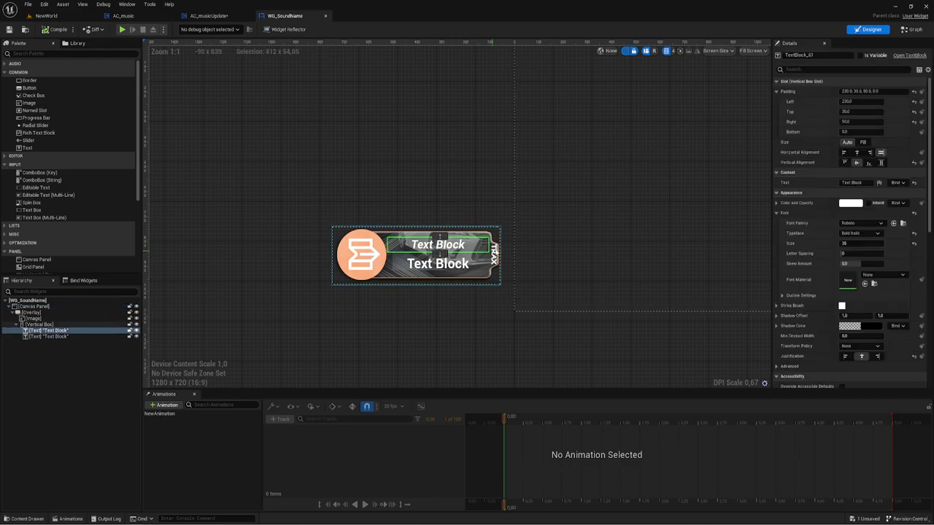
{"action": "left_click", "coordinate": [861, 56]}
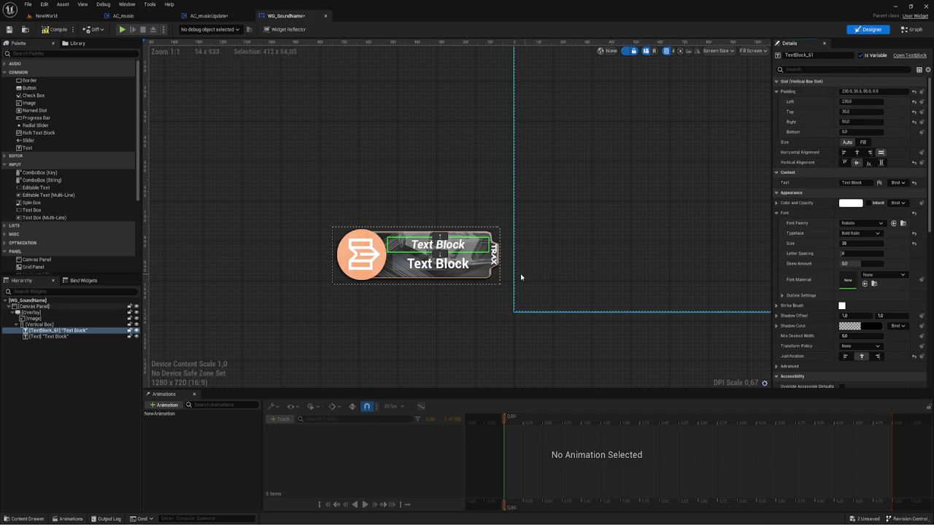
{"action": "left_click", "coordinate": [457, 270]}
{"action": "left_click", "coordinate": [860, 57]}
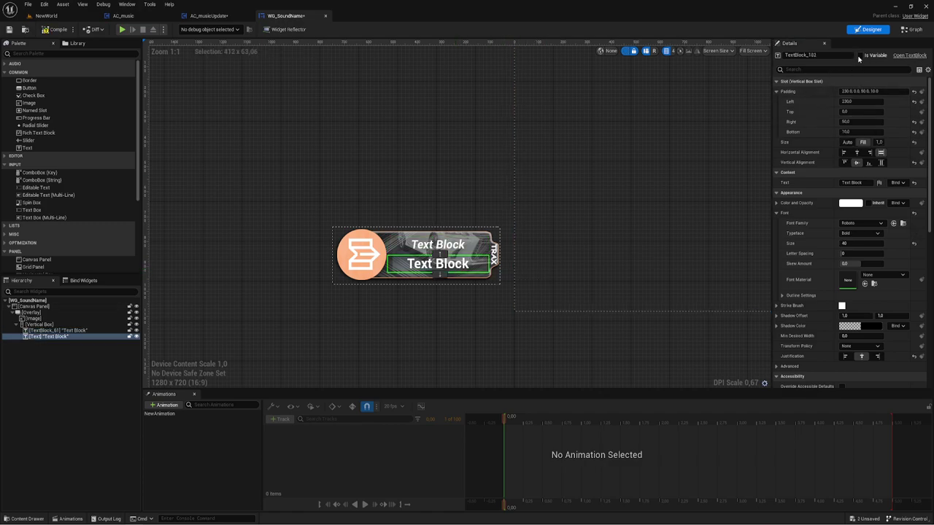
Rename the upper text block Text_Ispolnitel and the lower one Text-Name.
{"action": "left_click", "coordinate": [457, 247]}
{"action": "left_click_drag", "start_coordinate": [820, 55], "coordinate": [795, 55]}
{"action": "type", "text": "_Songtitel"}
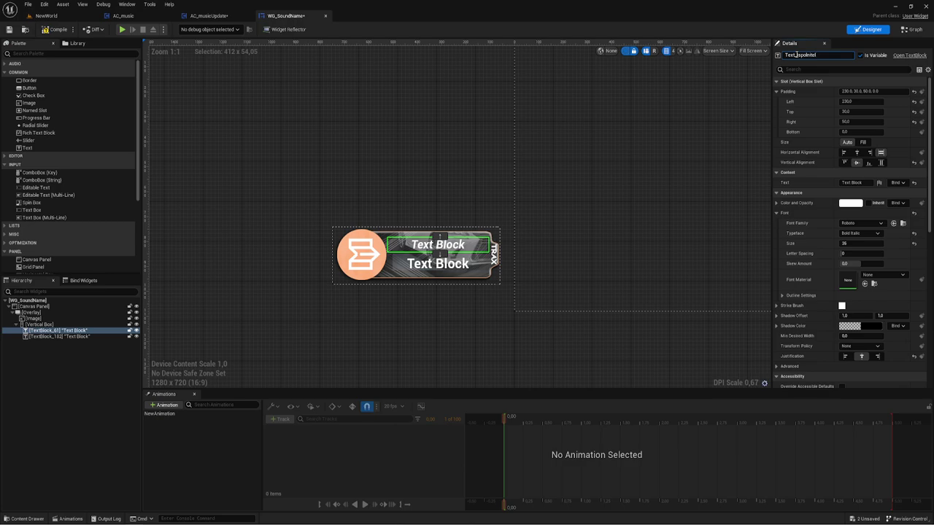
{"action": "key", "text": "Return"}
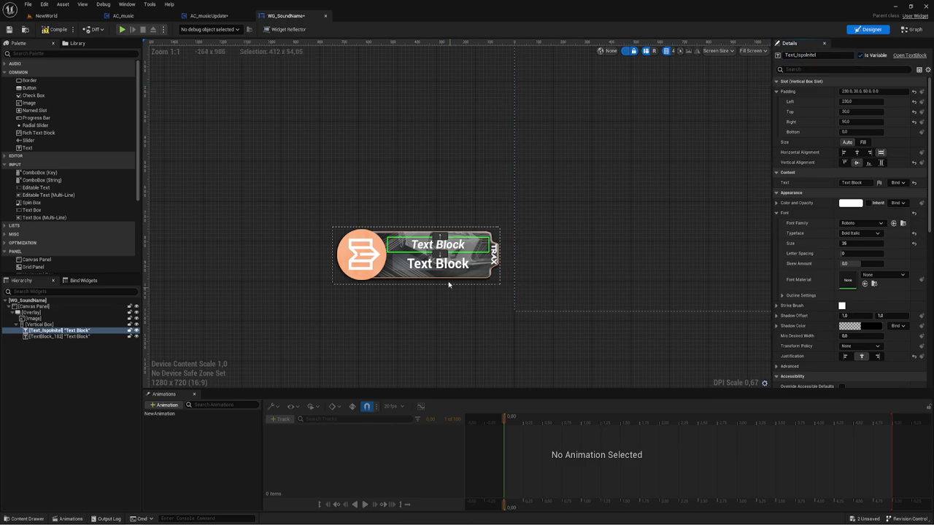
{"action": "left_click", "coordinate": [444, 269]}
{"action": "left_click_drag", "start_coordinate": [828, 55], "coordinate": [793, 56]}
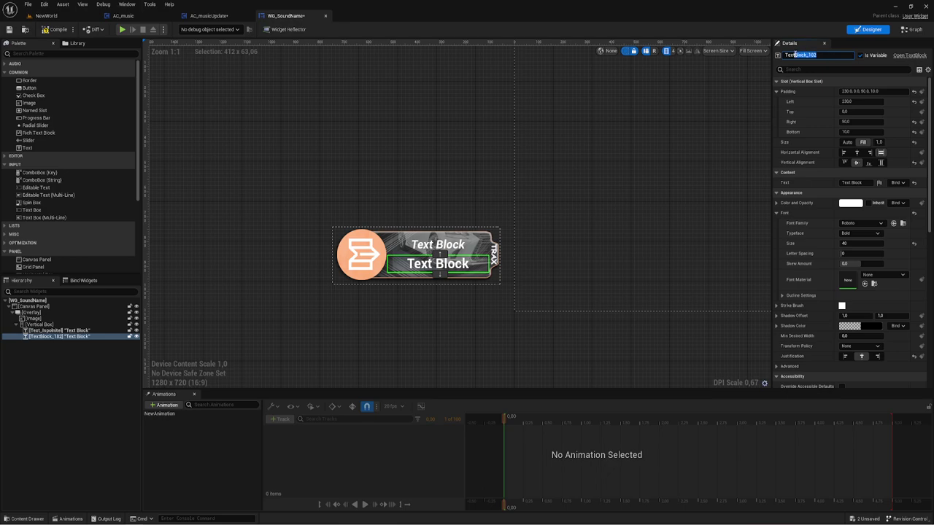
{"action": "type", "text": "-Name"}
{"action": "key", "text": "Return"}
{"action": "left_click", "coordinate": [437, 206]}
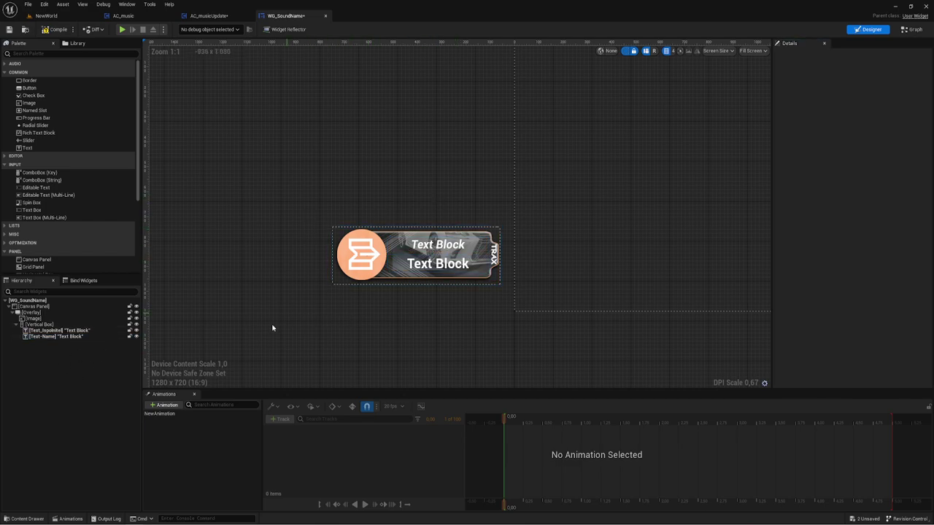
Select NewAnimation and preview its tracks on the timeline.
{"action": "left_click", "coordinate": [161, 414]}
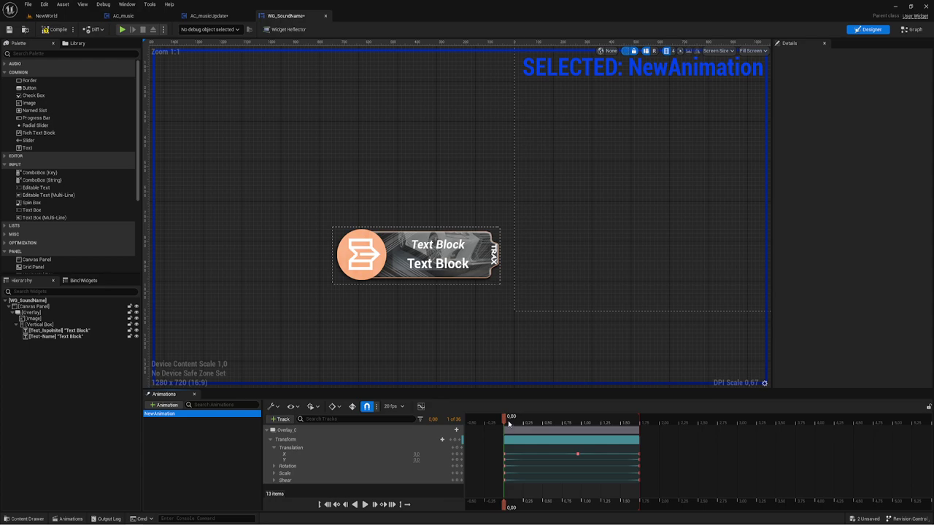
{"action": "left_click", "coordinate": [508, 422]}
{"action": "mouse_move", "coordinate": [508, 422]}
{"action": "left_mouse_down"}
{"action": "mouse_move", "coordinate": [624, 411]}
{"action": "mouse_move", "coordinate": [504, 416]}
{"action": "left_mouse_up"}
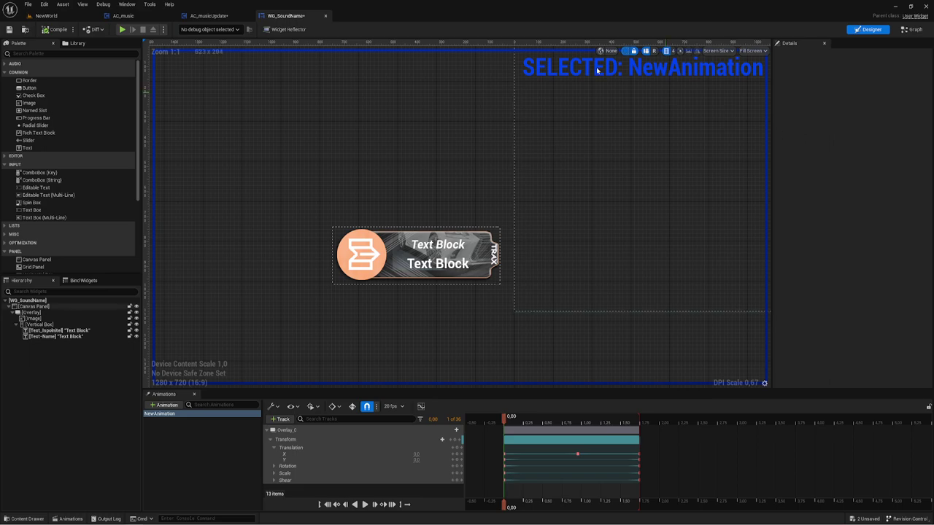
In AC_musicUpdate, promote the Create Widget Return Value to a new variable WG_Sound.
{"action": "left_click", "coordinate": [214, 16]}
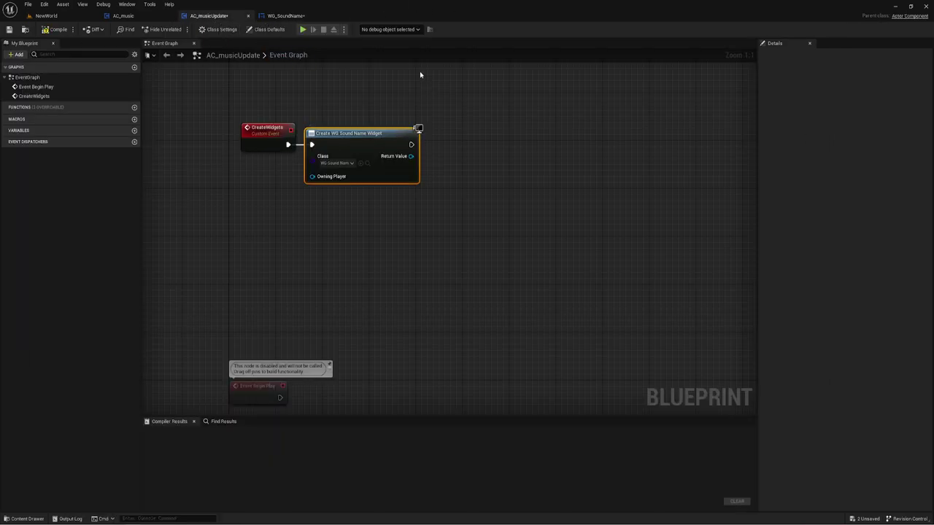
{"action": "right_click_drag", "start_coordinate": [453, 175], "coordinate": [398, 189]}
{"action": "mouse_move", "coordinate": [269, 115]}
{"action": "left_mouse_down"}
{"action": "mouse_move", "coordinate": [358, 213]}
{"action": "mouse_move", "coordinate": [289, 180]}
{"action": "left_mouse_up"}
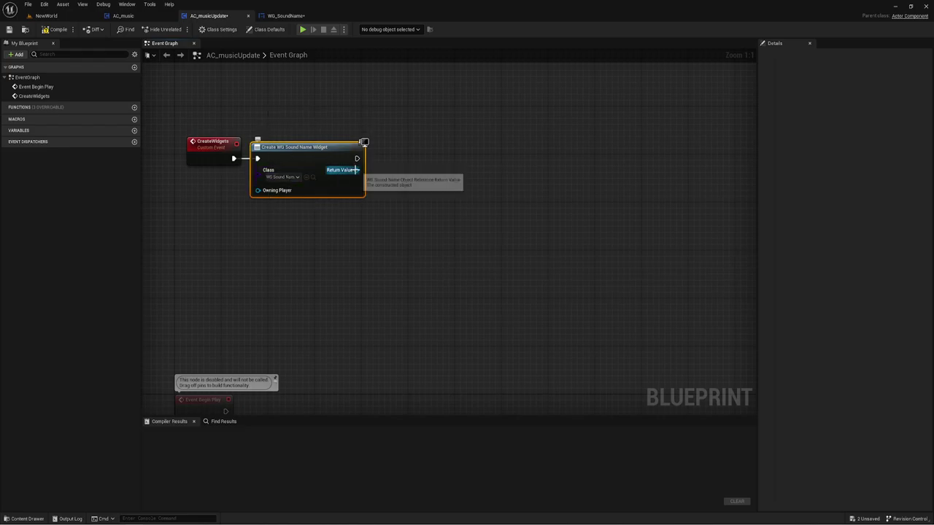
{"action": "left_click_drag", "start_coordinate": [356, 170], "coordinate": [394, 164]}
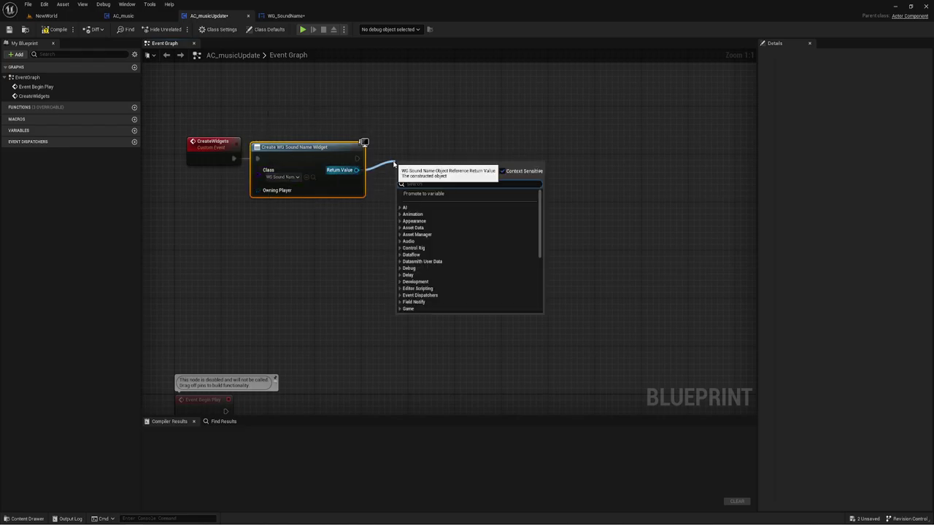
{"action": "left_click", "coordinate": [438, 194]}
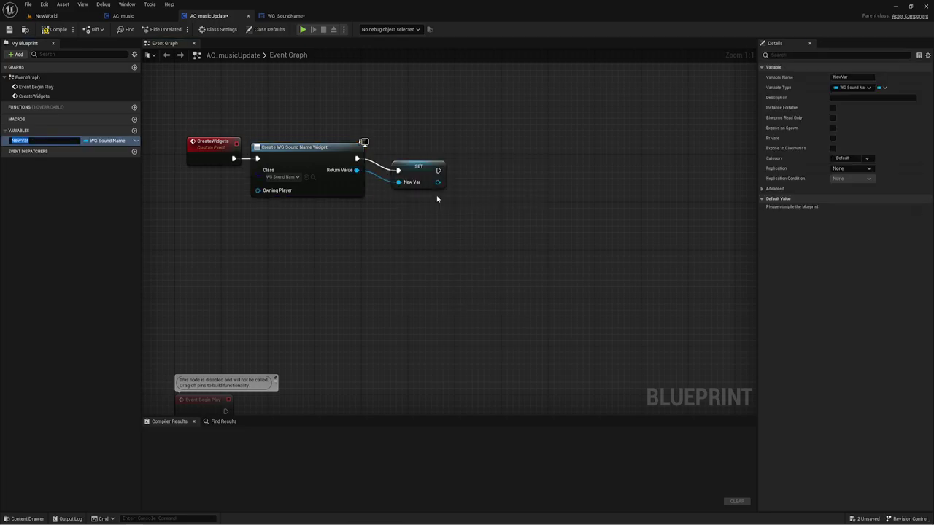
{"action": "type", "text": "WG_Sound"}
{"action": "key", "text": "Return"}
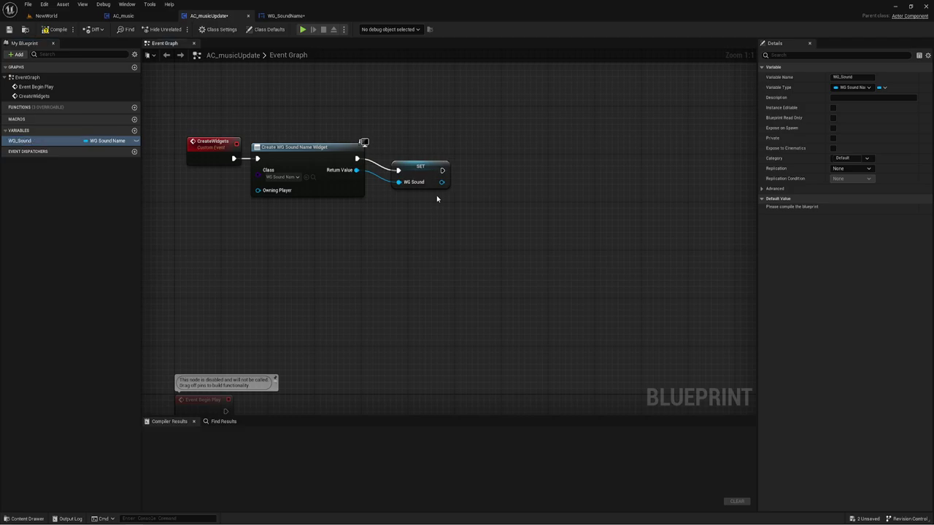
Add an Add to Viewport node after SET WG_Sound and move the four-node chain higher.
{"action": "mouse_move", "coordinate": [426, 168]}
{"action": "left_mouse_down"}
{"action": "mouse_move", "coordinate": [407, 156]}
{"action": "mouse_move", "coordinate": [458, 173]}
{"action": "left_mouse_up"}
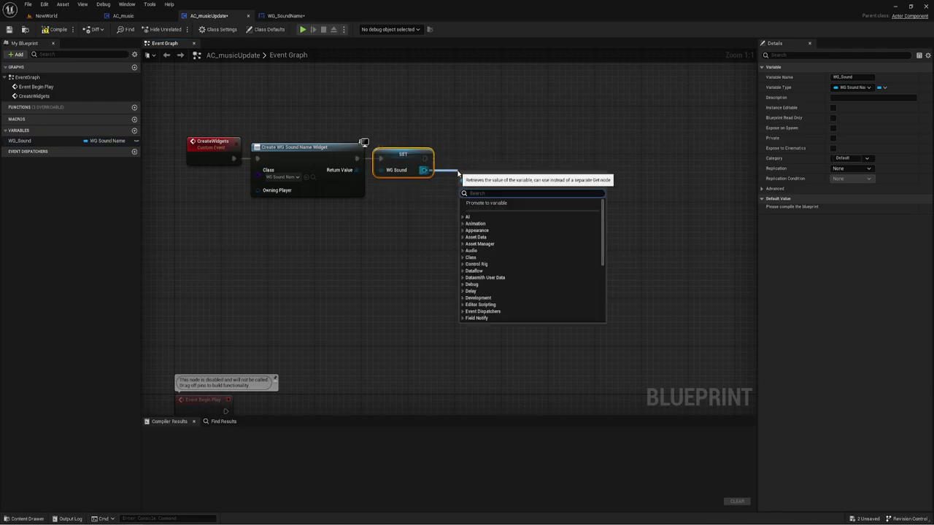
{"action": "type", "text": "add"}
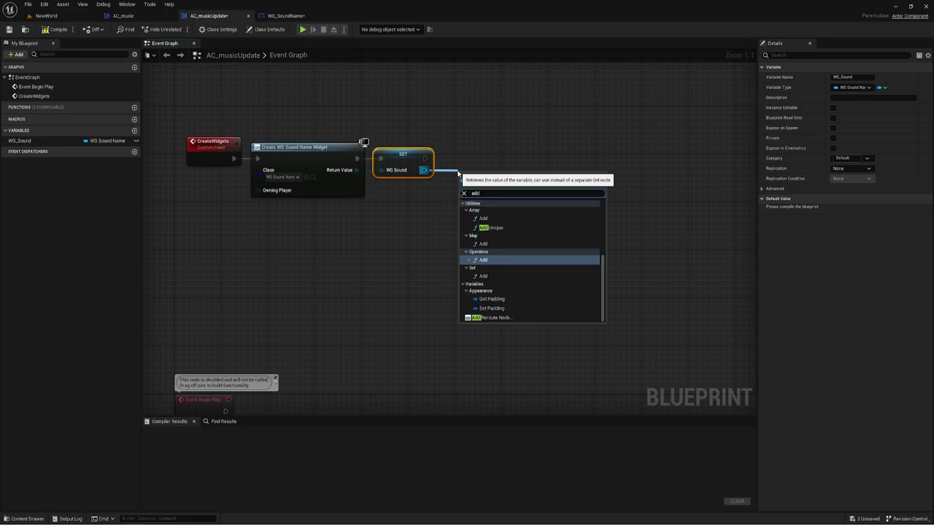
{"action": "type", "text": " to"}
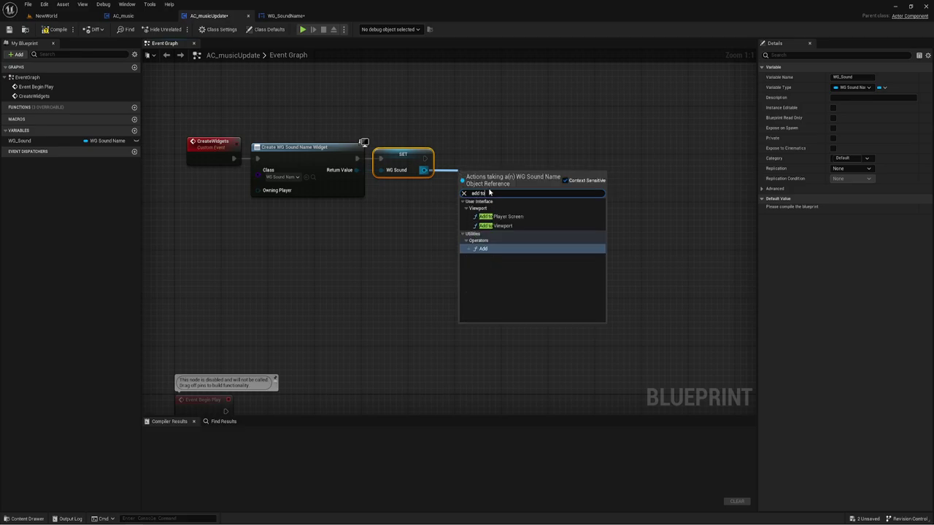
{"action": "left_click", "coordinate": [491, 231]}
{"action": "left_click_drag", "start_coordinate": [489, 188], "coordinate": [475, 162]}
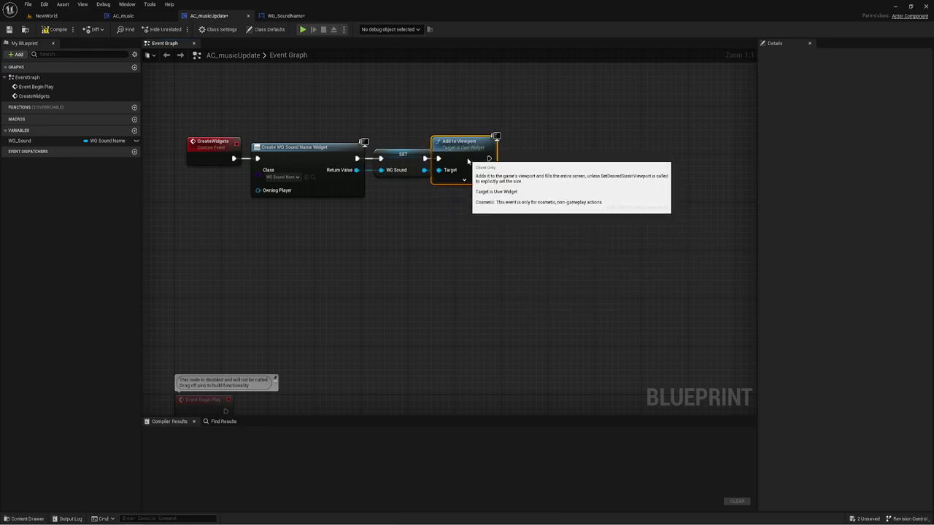
{"action": "right_click_drag", "start_coordinate": [447, 256], "coordinate": [455, 231]}
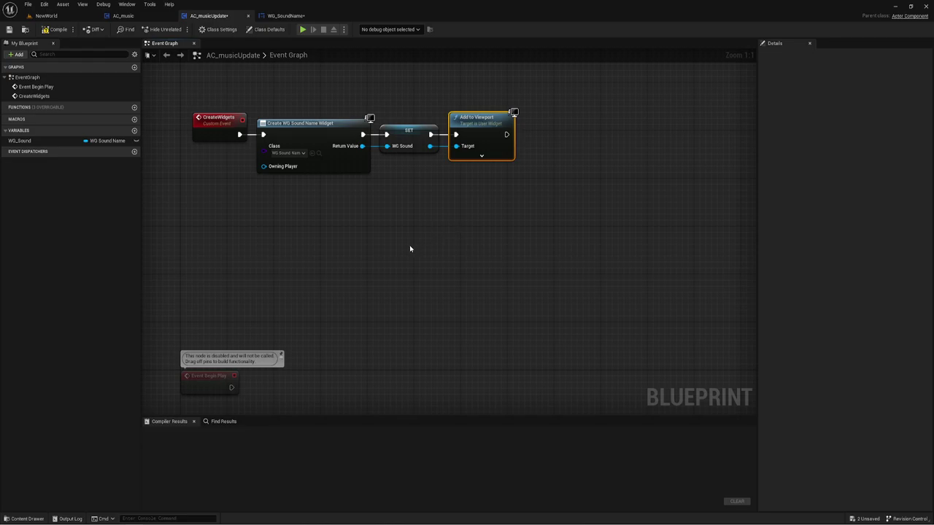
{"action": "mouse_move", "coordinate": [410, 249]}
{"action": "right_mouse_down"}
{"action": "mouse_move", "coordinate": [351, 276]}
{"action": "mouse_move", "coordinate": [351, 314]}
{"action": "right_mouse_up"}
{"action": "mouse_move", "coordinate": [239, 263]}
{"action": "left_mouse_down"}
{"action": "mouse_move", "coordinate": [541, 169]}
{"action": "mouse_move", "coordinate": [496, 95]}
{"action": "left_mouse_up"}
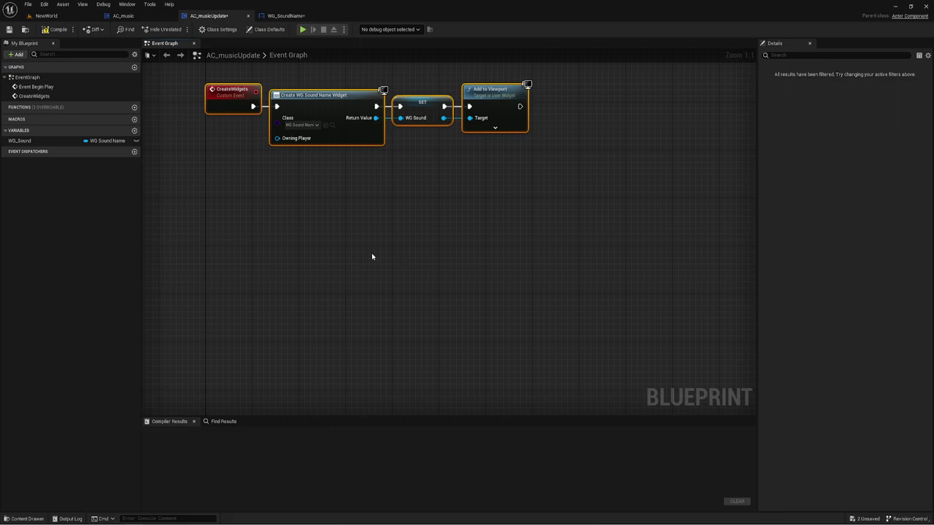
{"action": "right_click_drag", "start_coordinate": [372, 257], "coordinate": [412, 248]}
Add a custom event named CreateSound and pull a connection from its execution pin.
{"action": "right_click", "coordinate": [227, 253]}
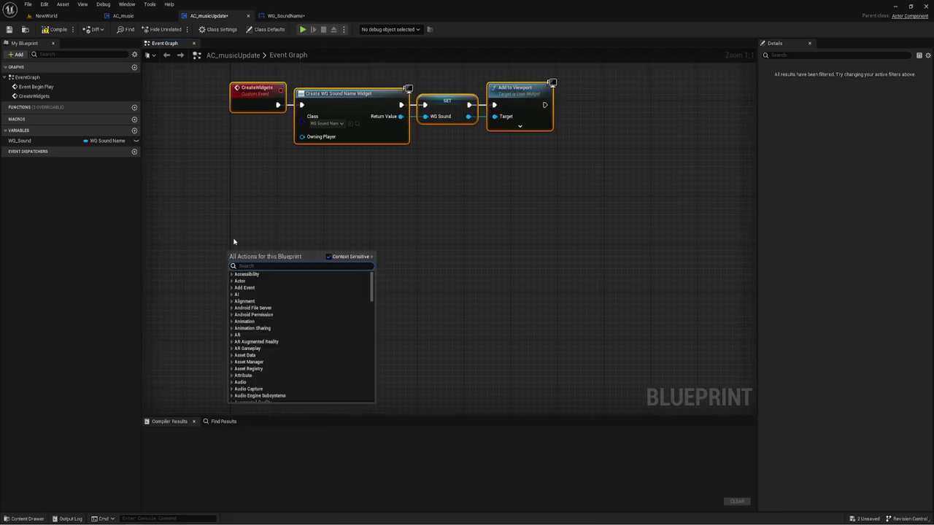
{"action": "type", "text": "cust"}
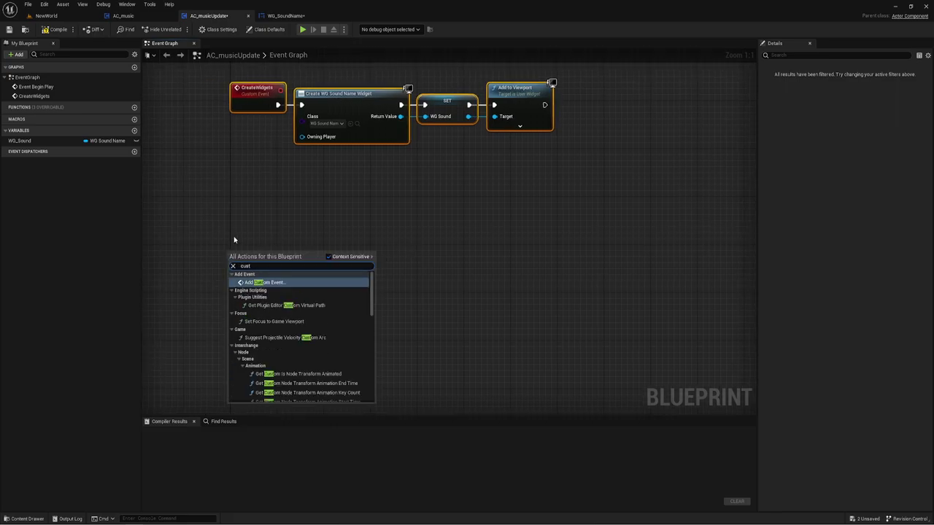
{"action": "key", "text": "Return"}
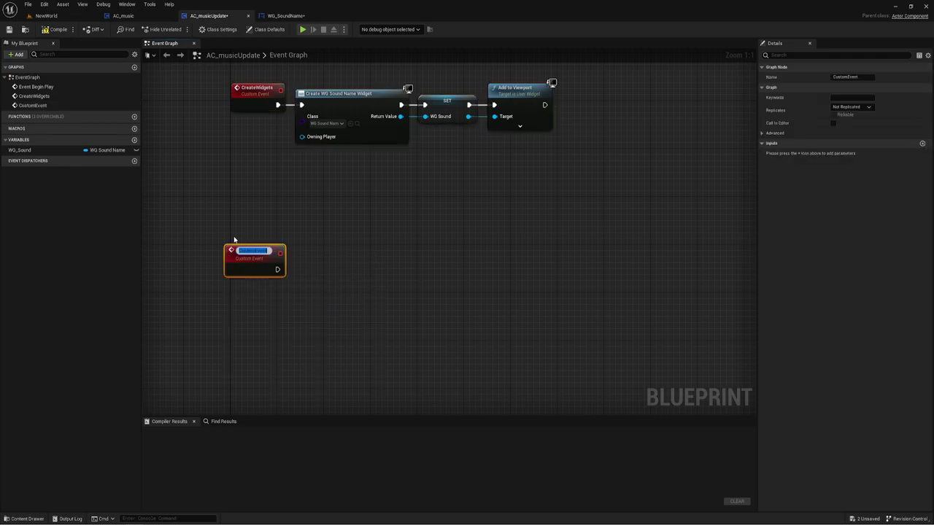
{"action": "type", "text": "Crea"}
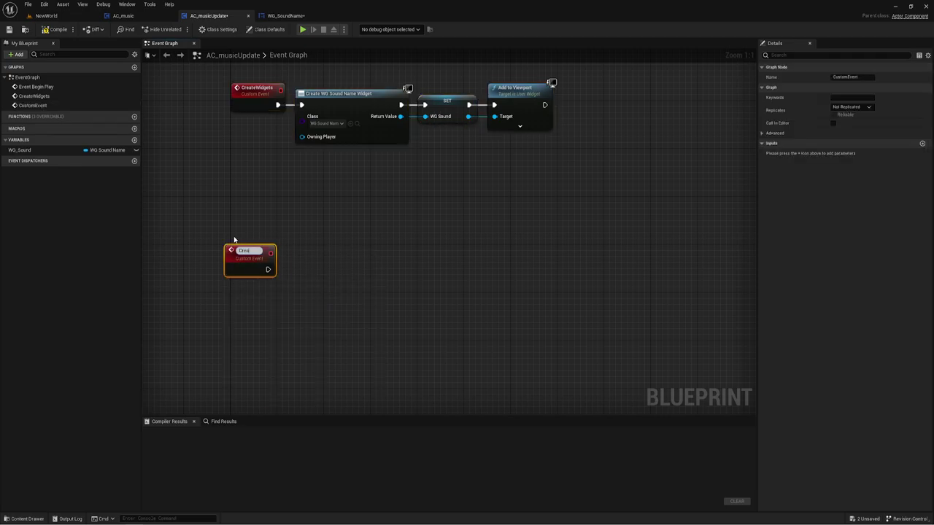
{"action": "type", "text": "ou"}
{"action": "type", "text": "nd"}
{"action": "key", "text": "Return"}
{"action": "right_click_drag", "start_coordinate": [356, 256], "coordinate": [353, 235]}
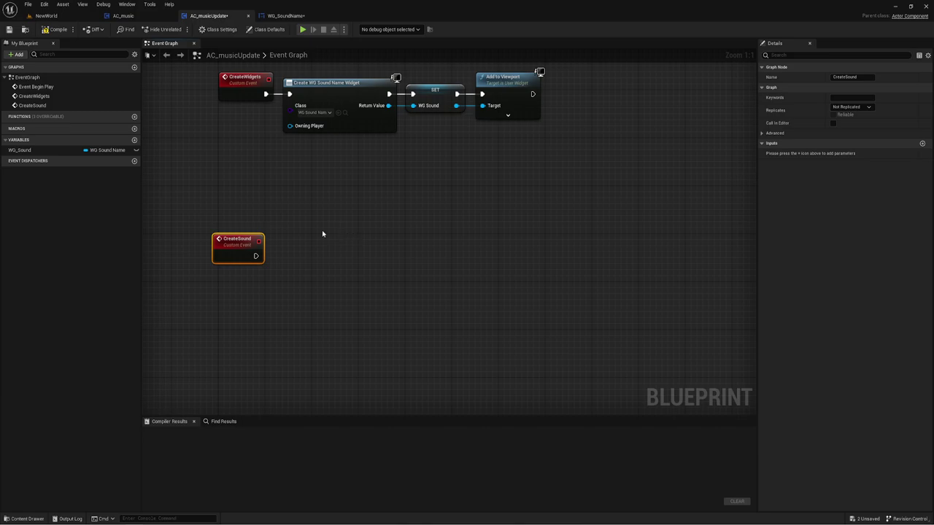
{"action": "left_click_drag", "start_coordinate": [255, 255], "coordinate": [311, 226]}
Add a Create Sound 2D node after CreateSound, fed by a new Sound event input.
{"action": "type", "text": "create"}
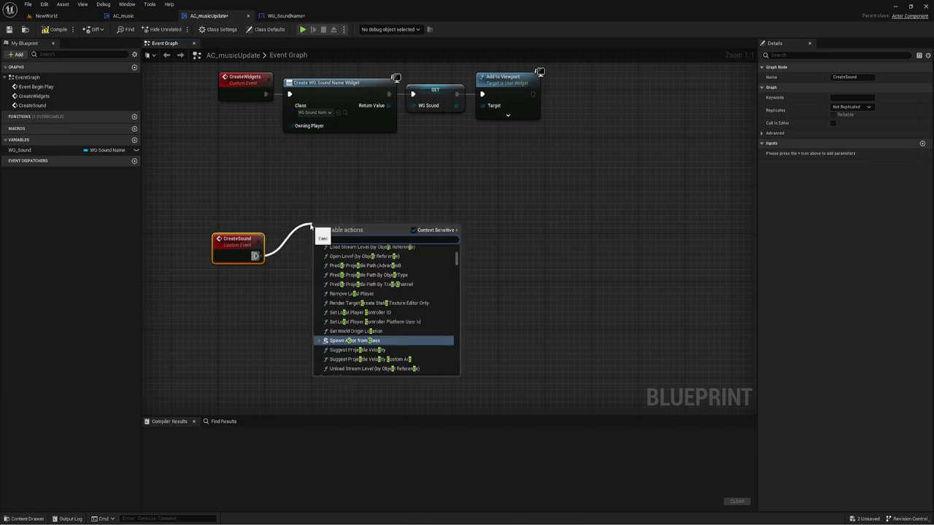
{"action": "type", "text": "te"}
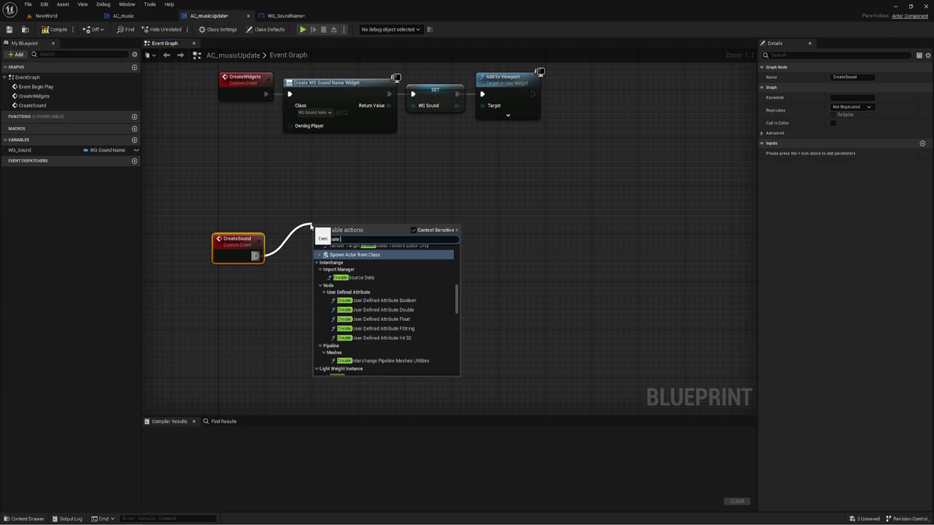
{"action": "type", "text": " sou"}
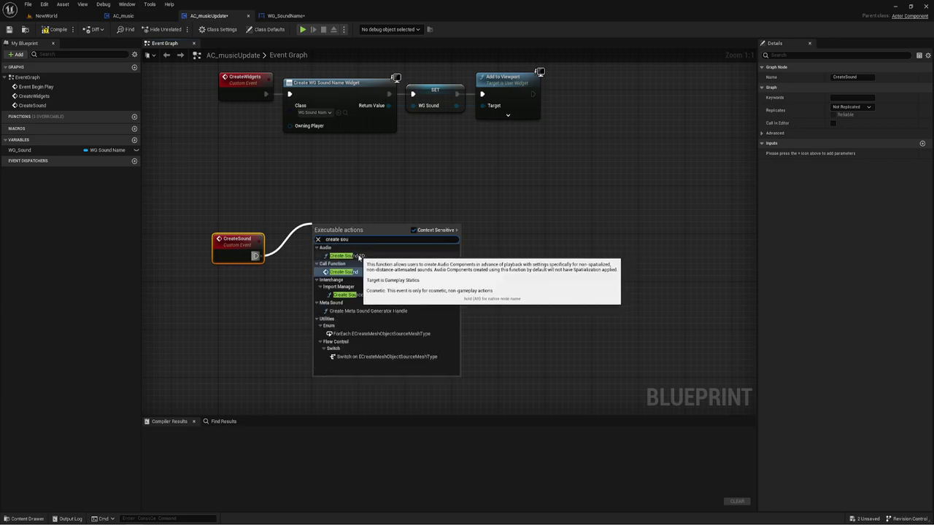
{"action": "left_click", "coordinate": [347, 255]}
{"action": "left_click_drag", "start_coordinate": [349, 243], "coordinate": [314, 261]}
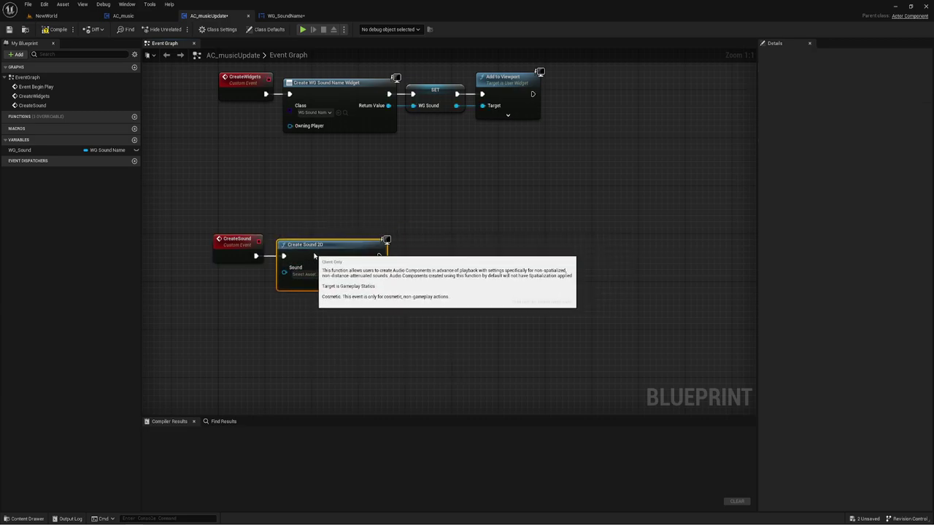
{"action": "mouse_move", "coordinate": [353, 297]}
{"action": "right_mouse_down"}
{"action": "mouse_move", "coordinate": [343, 238]}
{"action": "mouse_move", "coordinate": [332, 254]}
{"action": "mouse_move", "coordinate": [367, 277]}
{"action": "right_mouse_up"}
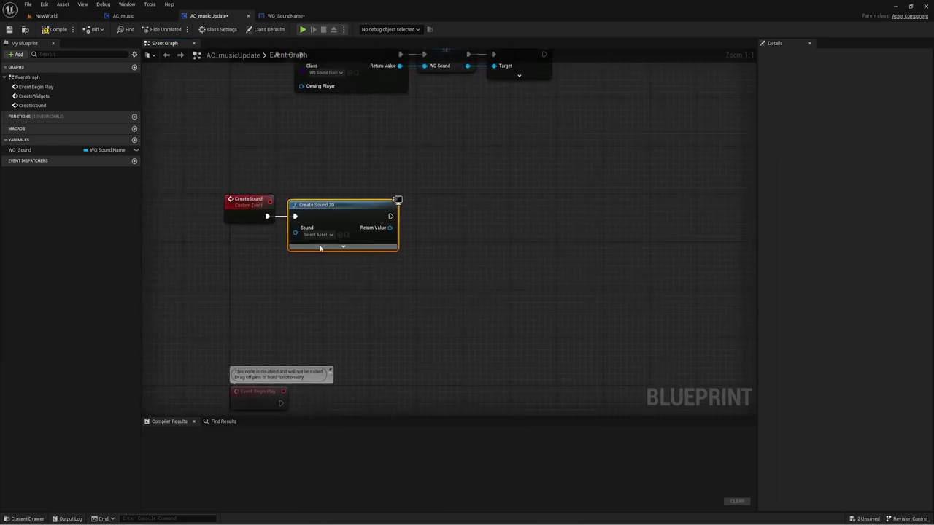
{"action": "left_click_drag", "start_coordinate": [295, 232], "coordinate": [244, 226]}
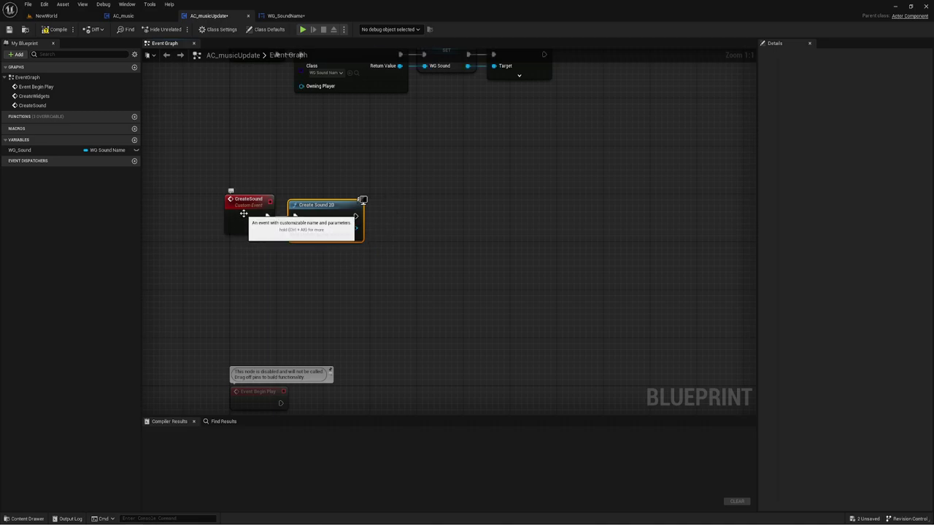
{"action": "left_click_drag", "start_coordinate": [213, 185], "coordinate": [283, 247]}
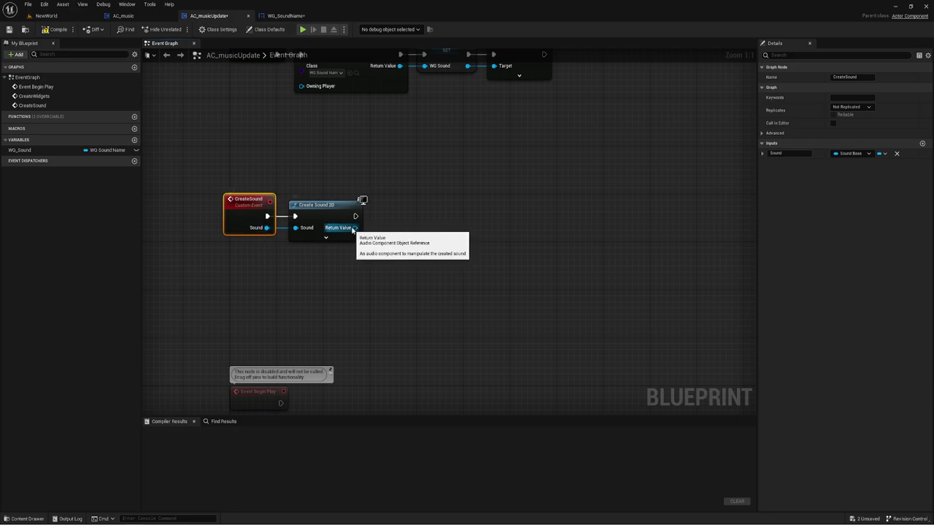
{"action": "left_click_drag", "start_coordinate": [355, 227], "coordinate": [378, 230]}
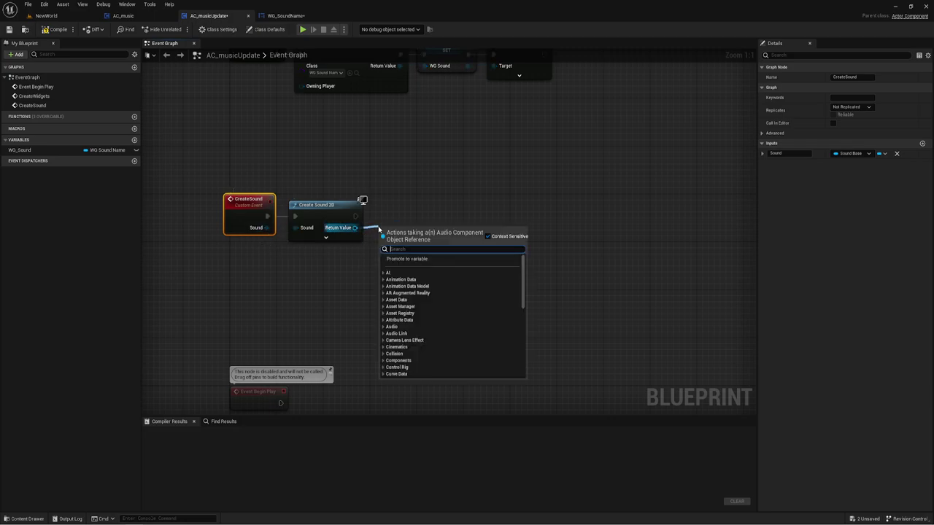
Promote Create Sound 2D's Return Value to a new Audio Component variable, CurrentSound.
{"action": "left_click", "coordinate": [407, 258]}
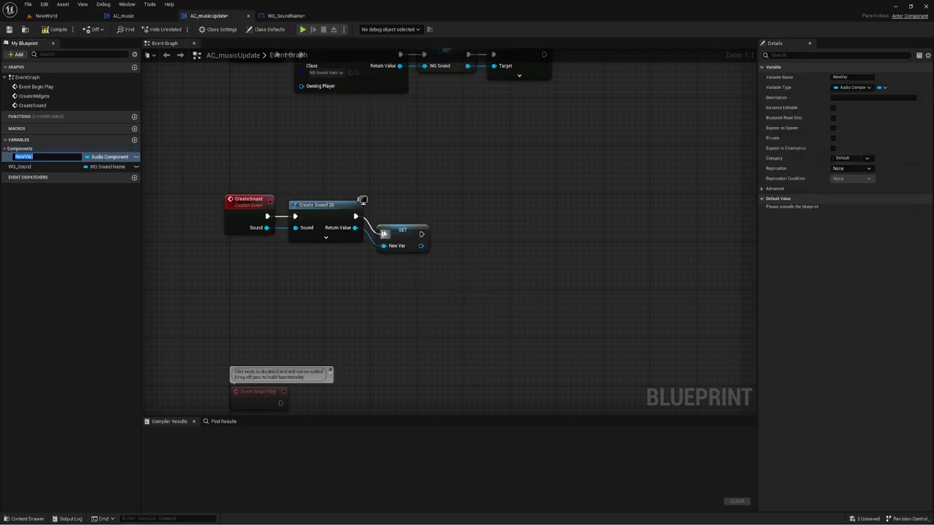
{"action": "type", "text": "CurrentSo"}
{"action": "type", "text": "C"}
{"action": "type", "text": "urr"}
{"action": "type", "text": "ent"}
{"action": "key", "text": "Return"}
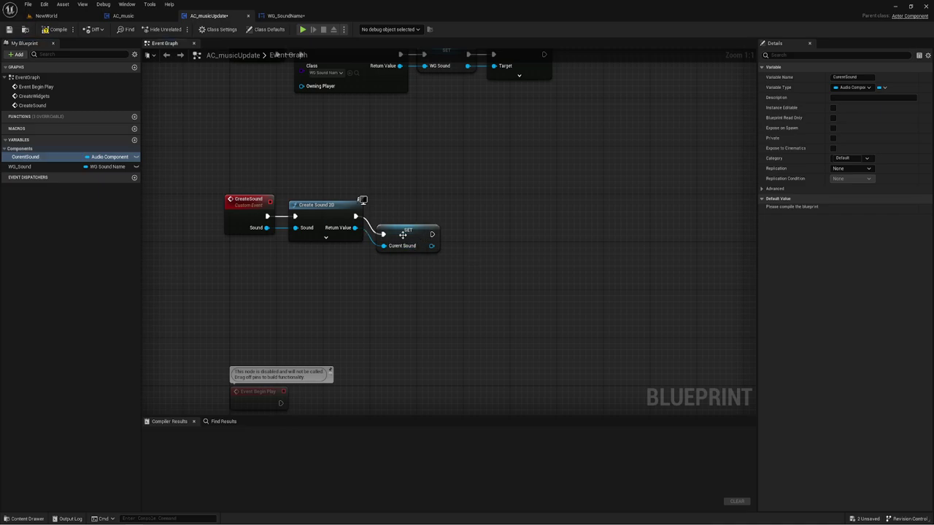
{"action": "left_click_drag", "start_coordinate": [403, 235], "coordinate": [397, 216]}
{"action": "right_click_drag", "start_coordinate": [464, 231], "coordinate": [417, 226]}
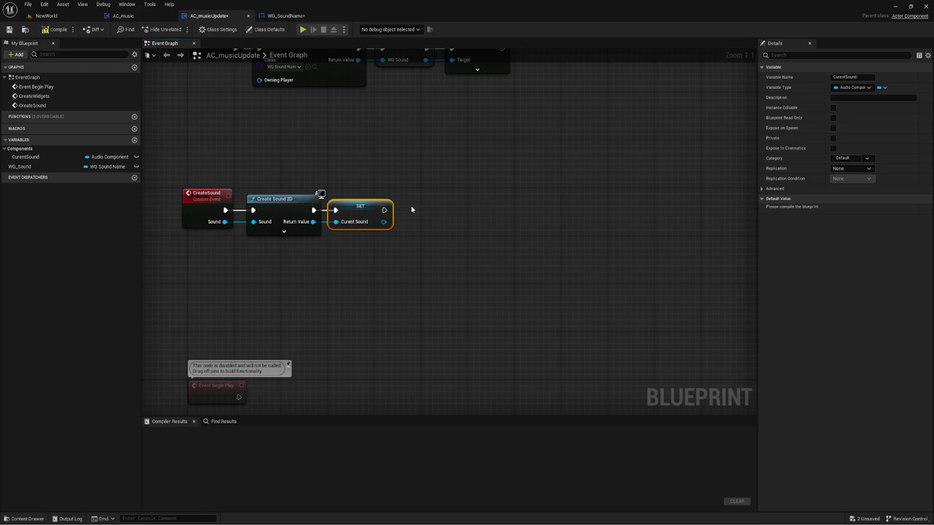
{"action": "left_click_drag", "start_coordinate": [383, 222], "coordinate": [421, 212]}
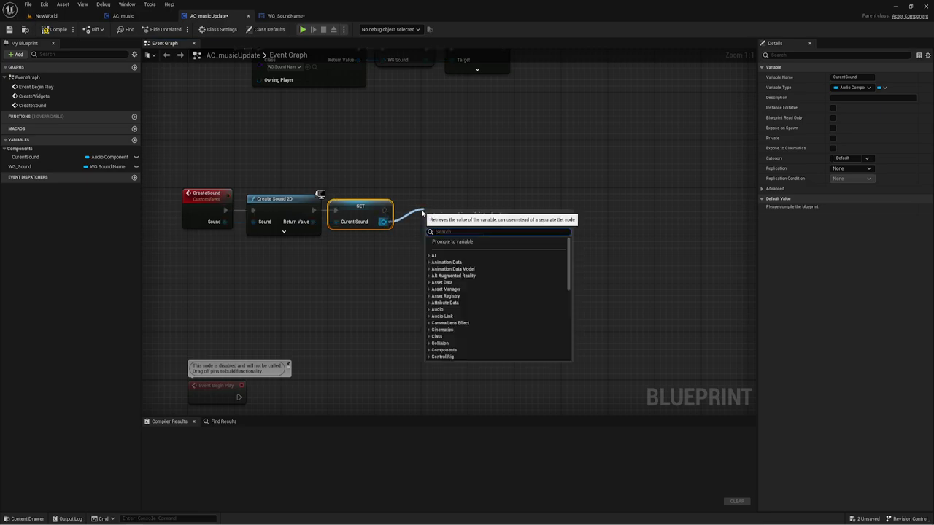
Add a Play node targeting Current Sound after the SET node.
{"action": "type", "text": "play"}
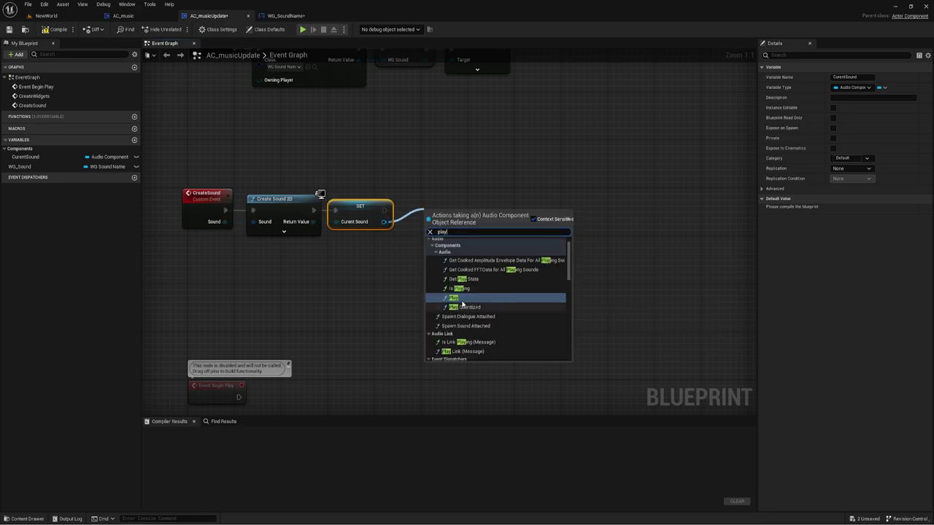
{"action": "key", "text": "Return"}
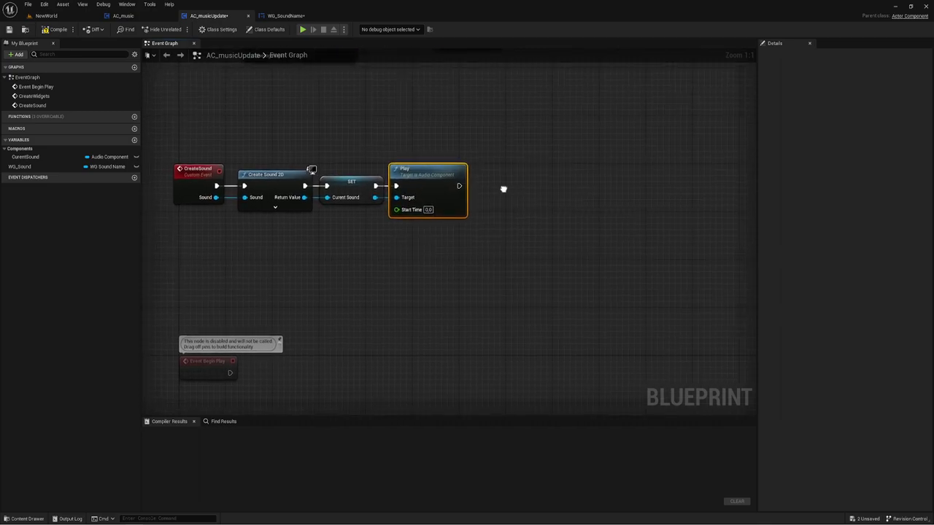
{"action": "left_click_drag", "start_coordinate": [470, 207], "coordinate": [501, 208]}
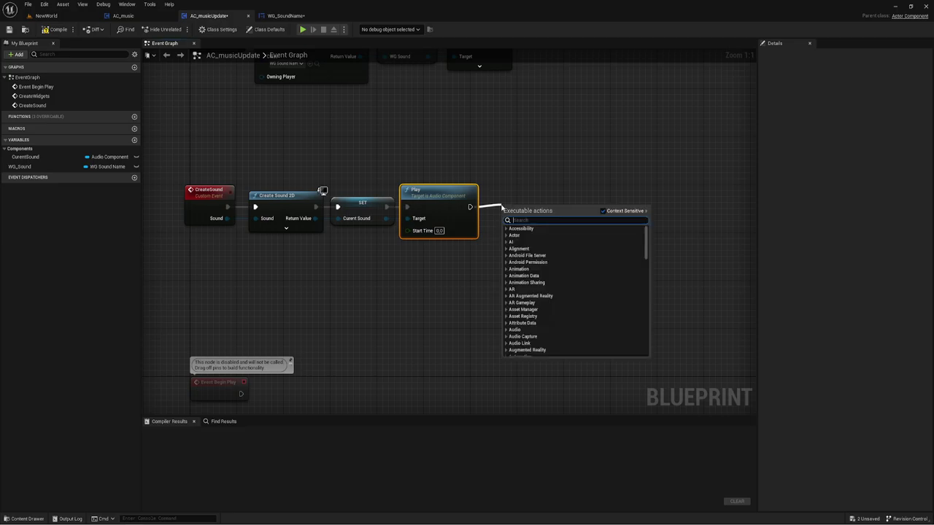
Add a Delay node after Play and feed its Duration from a new CreateSound Duration input.
{"action": "type", "text": "dela"}
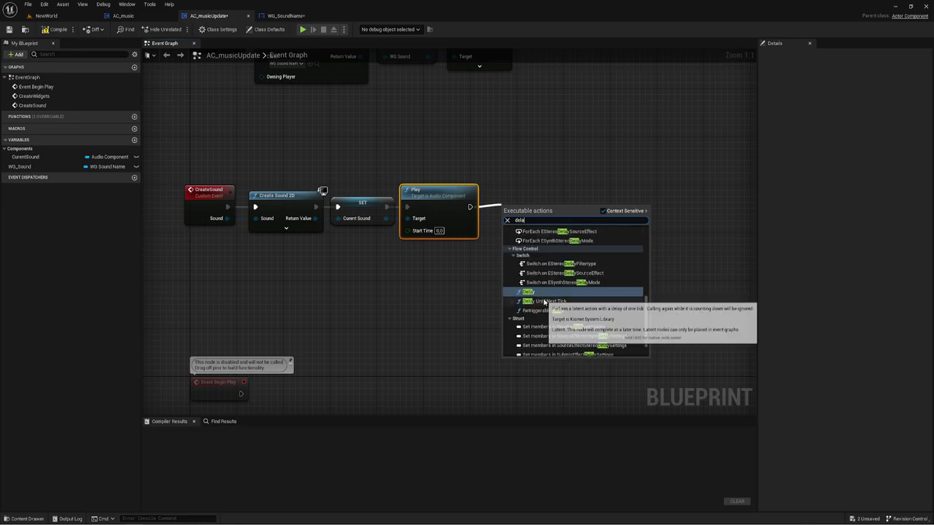
{"action": "left_click", "coordinate": [536, 292]}
{"action": "left_click_drag", "start_coordinate": [536, 229], "coordinate": [536, 217]}
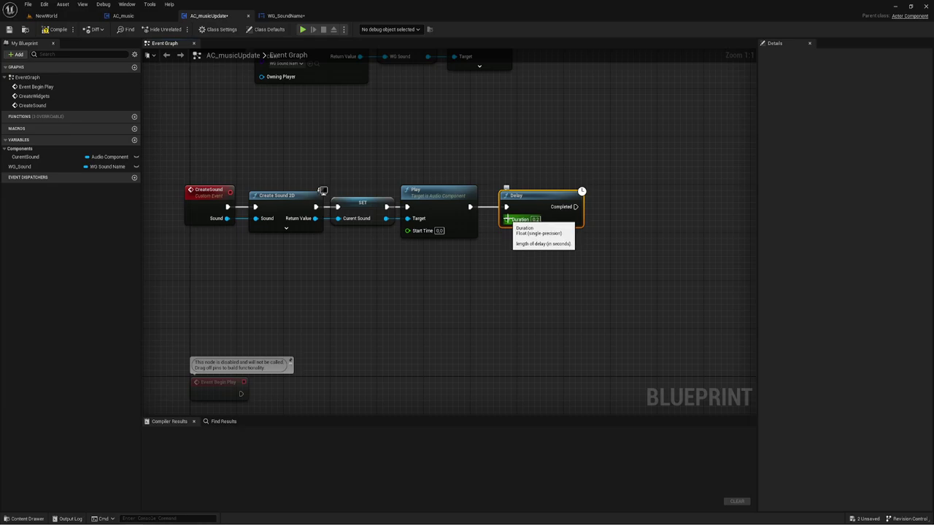
{"action": "left_click", "coordinate": [510, 173]}
{"action": "left_click_drag", "start_coordinate": [510, 172], "coordinate": [557, 256]}
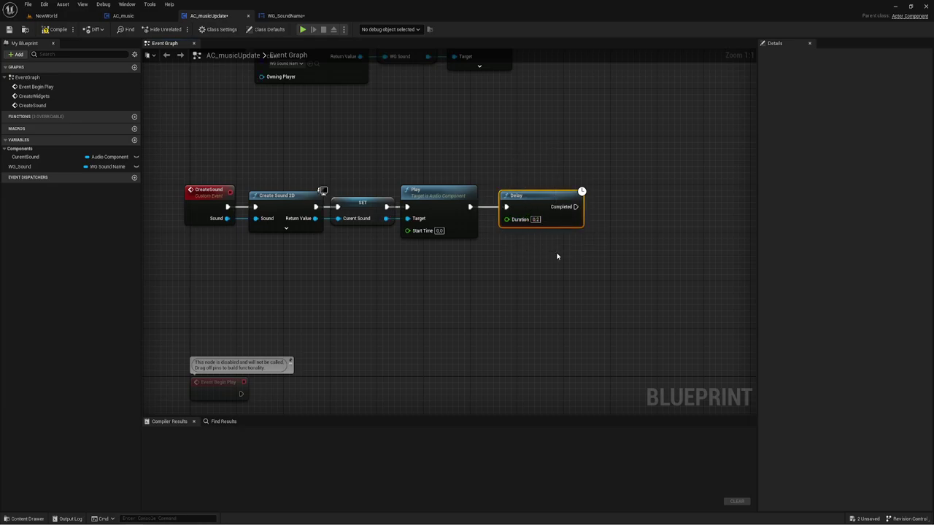
{"action": "left_click_drag", "start_coordinate": [507, 219], "coordinate": [202, 216]}
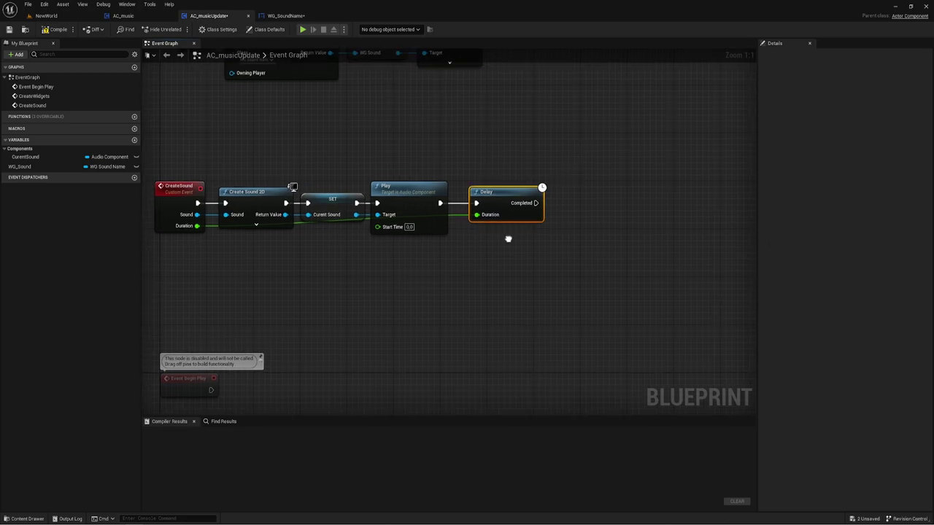
Rearrange the graph, moving Event BeginPlay closer to the CreateSound and CreateWidgets chains.
{"action": "mouse_move", "coordinate": [512, 235]}
{"action": "right_mouse_down"}
{"action": "mouse_move", "coordinate": [583, 219]}
{"action": "mouse_move", "coordinate": [572, 223]}
{"action": "right_mouse_up"}
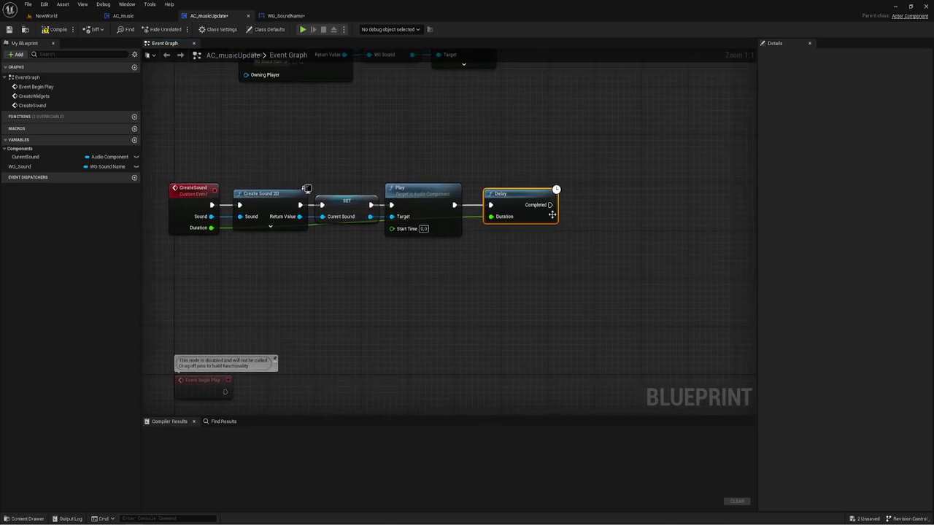
{"action": "left_click_drag", "start_coordinate": [550, 205], "coordinate": [605, 209]}
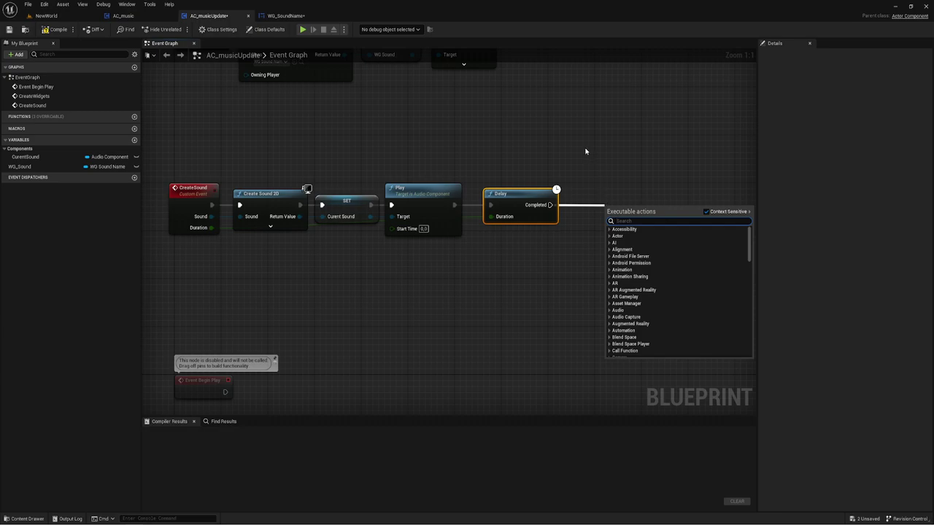
{"action": "left_click_drag", "start_coordinate": [583, 169], "coordinate": [699, 249]}
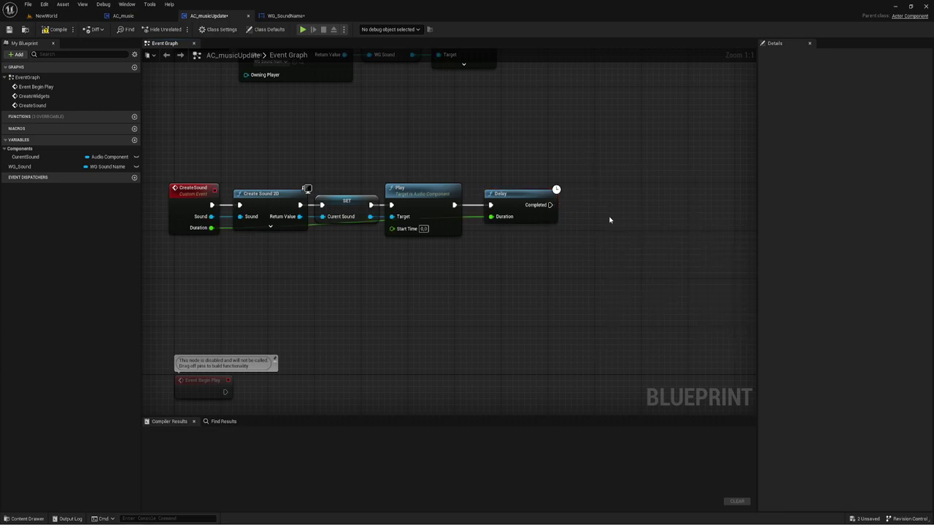
{"action": "right_click_drag", "start_coordinate": [342, 261], "coordinate": [372, 304]}
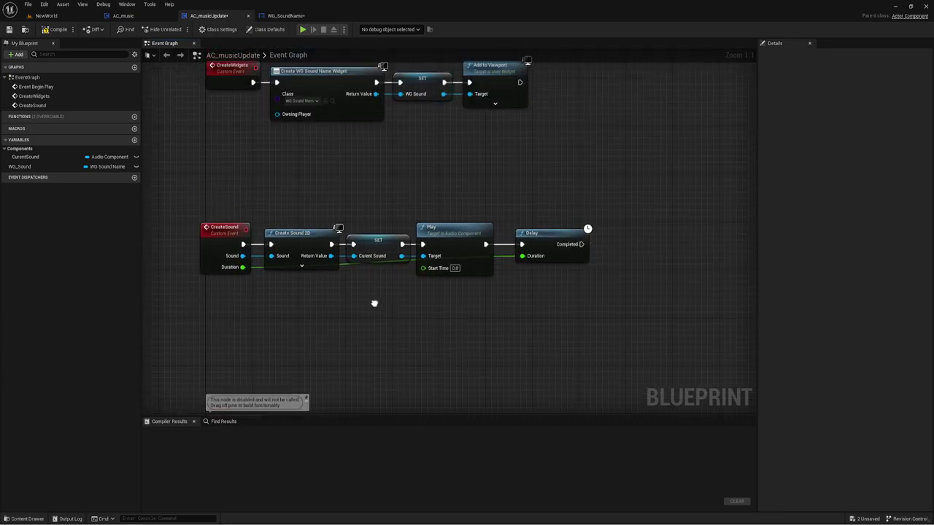
{"action": "mouse_move", "coordinate": [221, 294]}
{"action": "left_mouse_down"}
{"action": "mouse_move", "coordinate": [577, 239]}
{"action": "mouse_move", "coordinate": [582, 150]}
{"action": "left_mouse_up"}
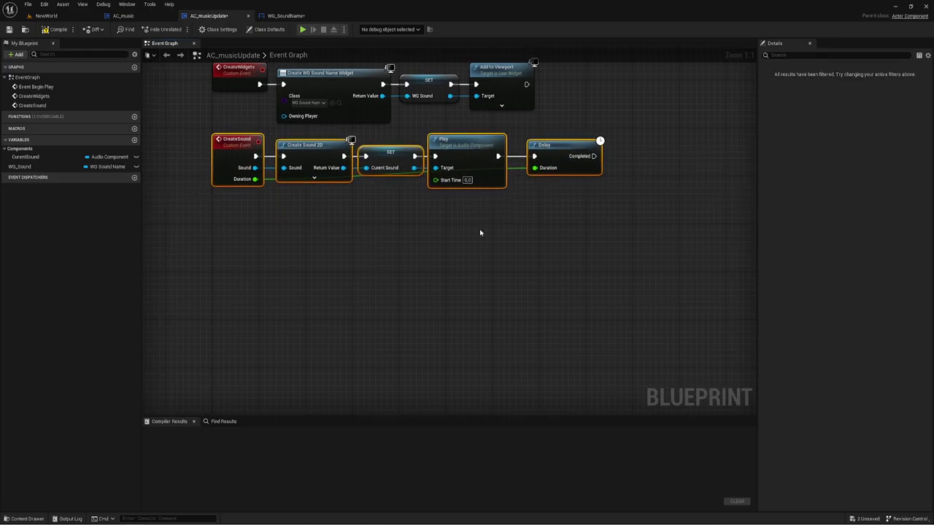
{"action": "right_click_drag", "start_coordinate": [479, 231], "coordinate": [516, 213]}
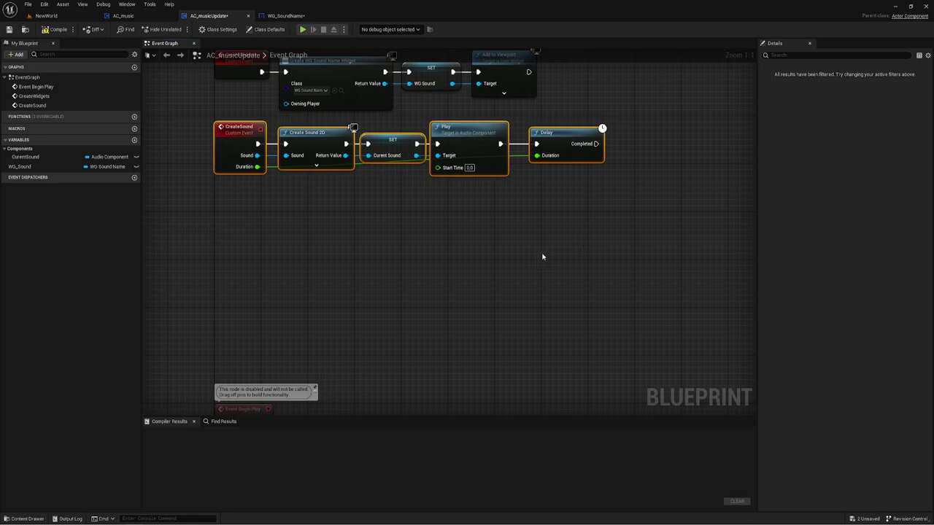
{"action": "right_click_drag", "start_coordinate": [542, 257], "coordinate": [517, 238]}
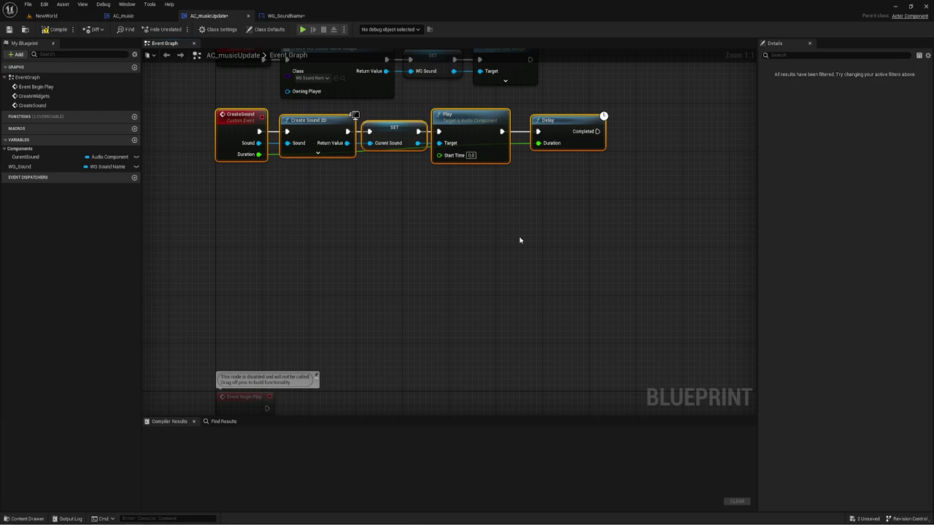
{"action": "right_click_drag", "start_coordinate": [365, 300], "coordinate": [371, 275]}
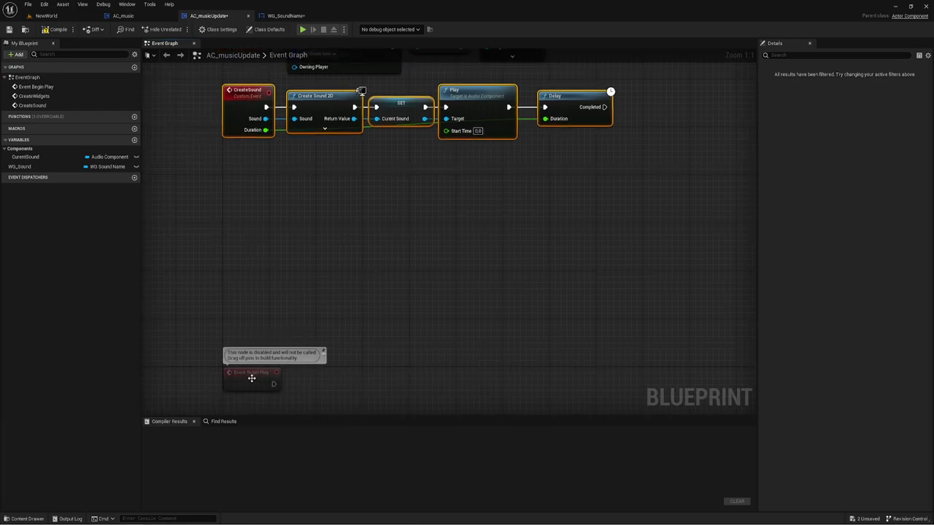
{"action": "left_click_drag", "start_coordinate": [252, 378], "coordinate": [246, 266]}
{"action": "right_click_drag", "start_coordinate": [246, 267], "coordinate": [239, 295]}
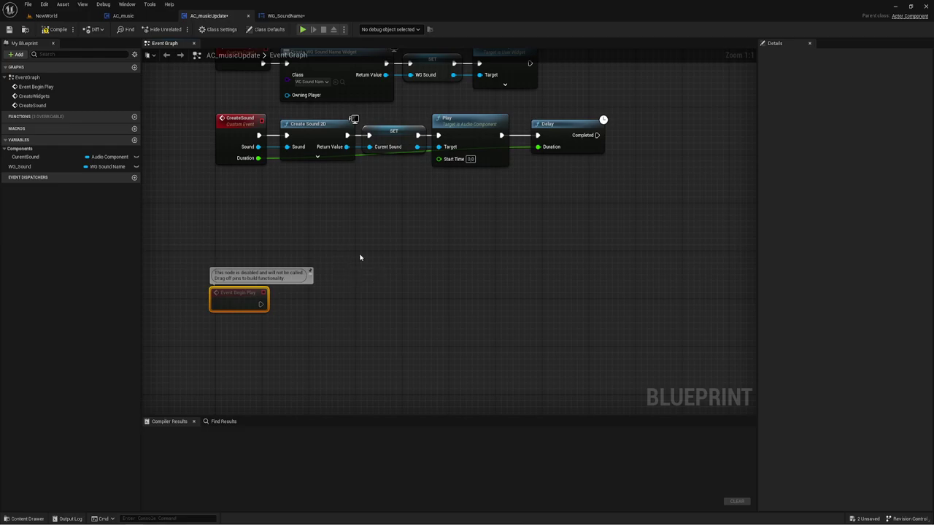
{"action": "mouse_move", "coordinate": [339, 203]}
{"action": "right_mouse_down"}
{"action": "mouse_move", "coordinate": [334, 257]}
{"action": "mouse_move", "coordinate": [327, 220]}
{"action": "right_mouse_up"}
Make Event BeginPlay call Create Widgets, found by searching 'create wi'.
{"action": "left_click", "coordinate": [245, 91]}
{"action": "left_click_drag", "start_coordinate": [256, 294], "coordinate": [304, 296]}
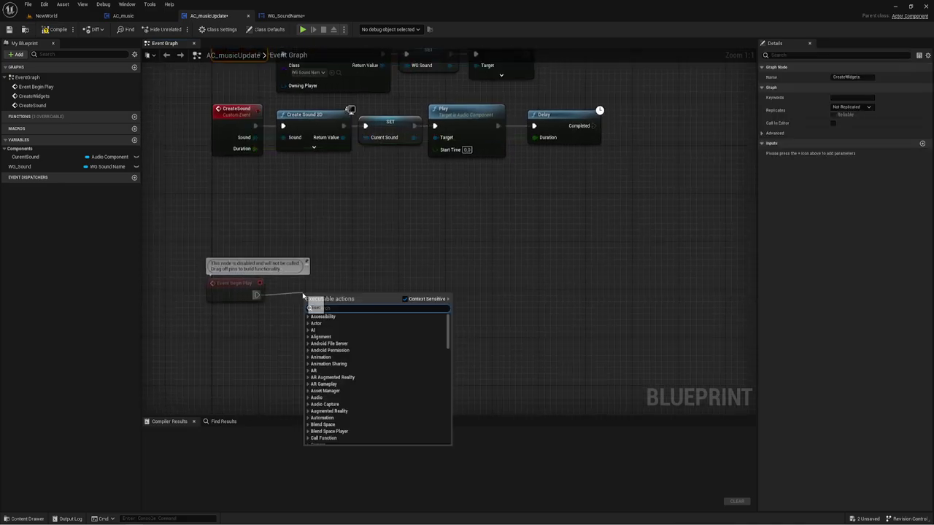
{"action": "type", "text": "creat"}
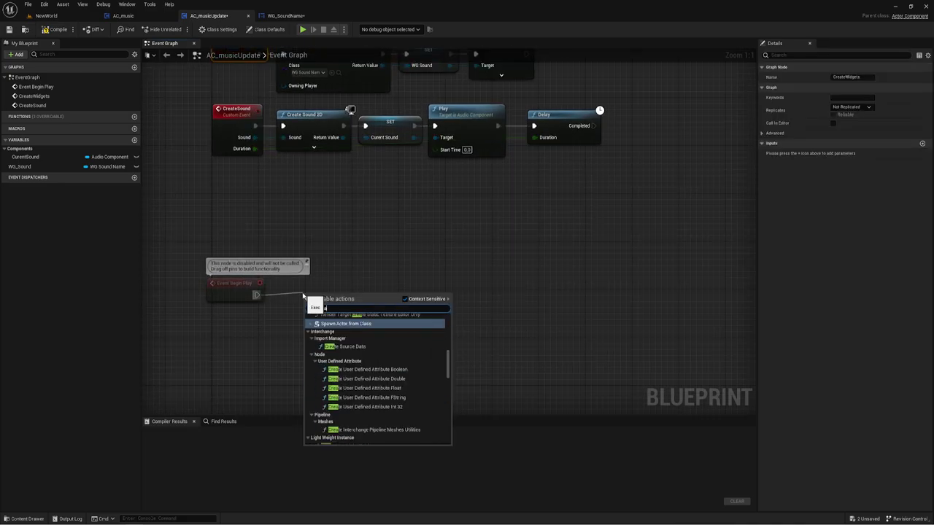
{"action": "type", "text": "e wi"}
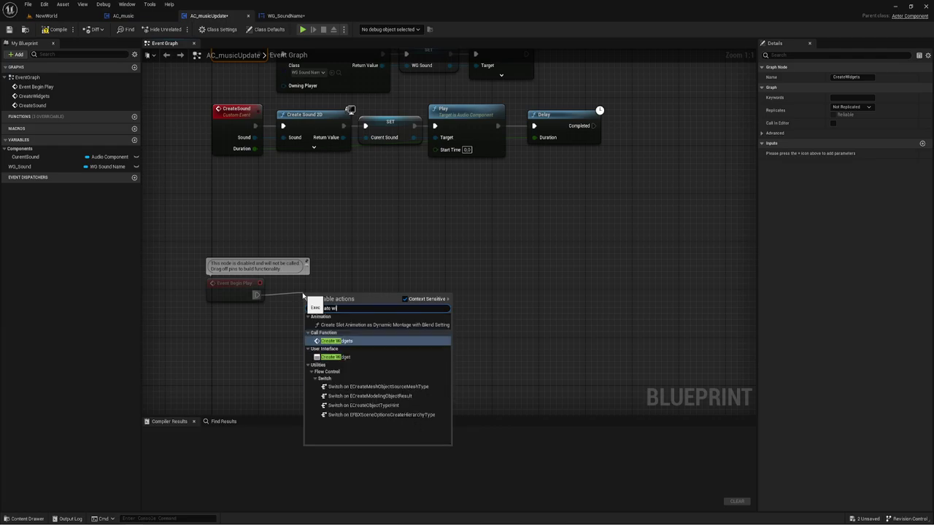
{"action": "left_click", "coordinate": [336, 341]}
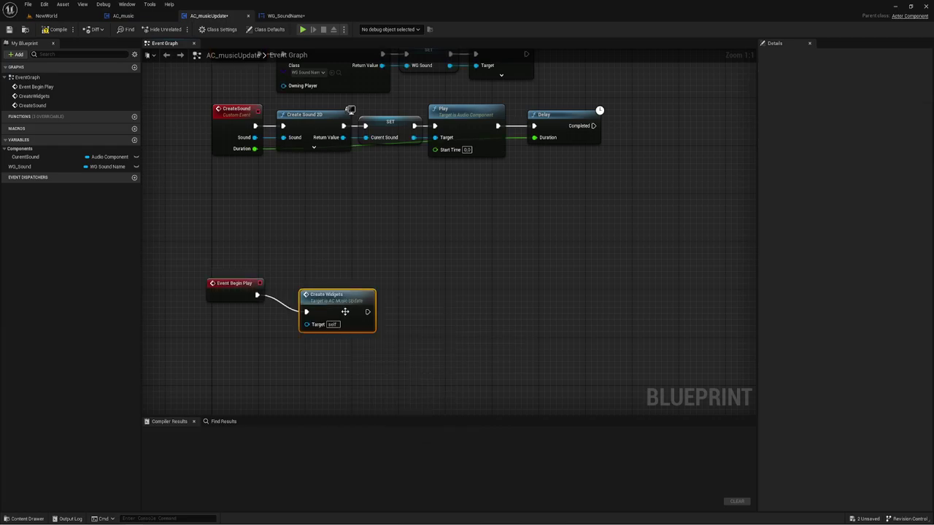
{"action": "right_click_drag", "start_coordinate": [314, 292], "coordinate": [285, 376]}
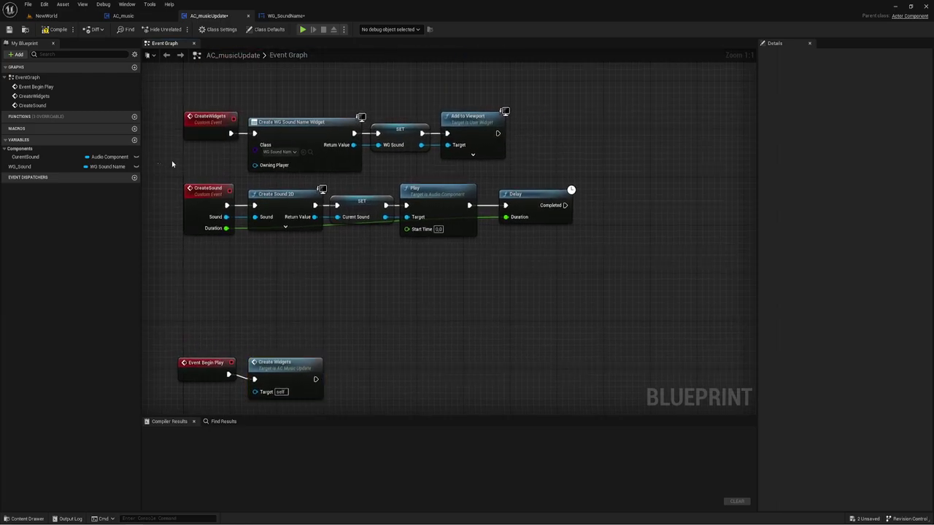
{"action": "left_click_drag", "start_coordinate": [158, 163], "coordinate": [523, 108]}
{"action": "mouse_move", "coordinate": [338, 313]}
{"action": "right_mouse_down"}
{"action": "mouse_move", "coordinate": [365, 258]}
{"action": "mouse_move", "coordinate": [363, 238]}
{"action": "right_mouse_up"}
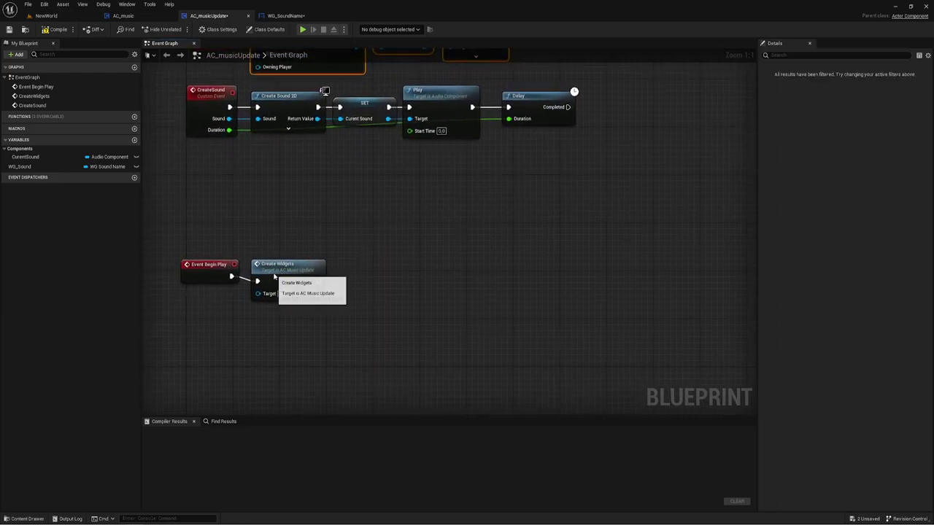
Compile the AC_musicUpdate blueprint and return to the NewWorld level.
{"action": "left_click", "coordinate": [270, 270]}
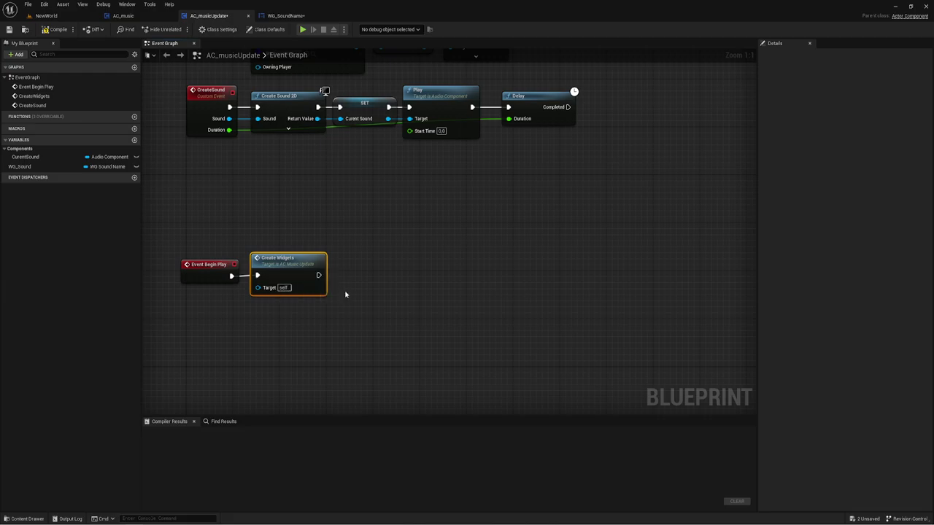
{"action": "right_click_drag", "start_coordinate": [340, 295], "coordinate": [342, 249]}
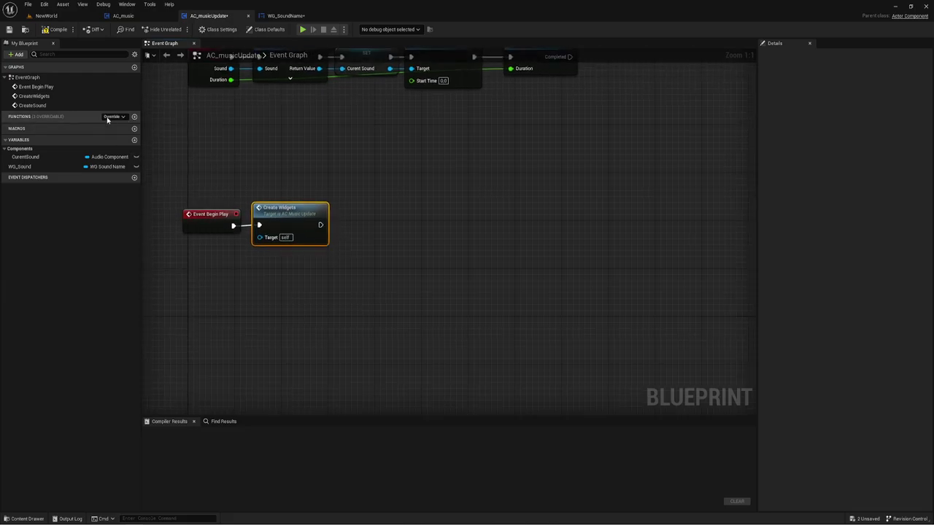
{"action": "left_click_drag", "start_coordinate": [336, 155], "coordinate": [674, 300]}
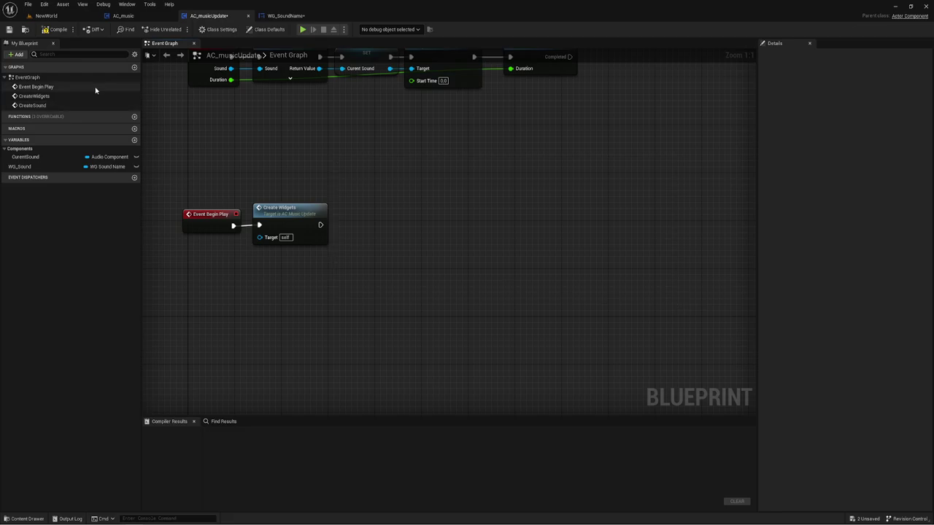
{"action": "left_click", "coordinate": [56, 29]}
{"action": "left_click", "coordinate": [44, 16]}
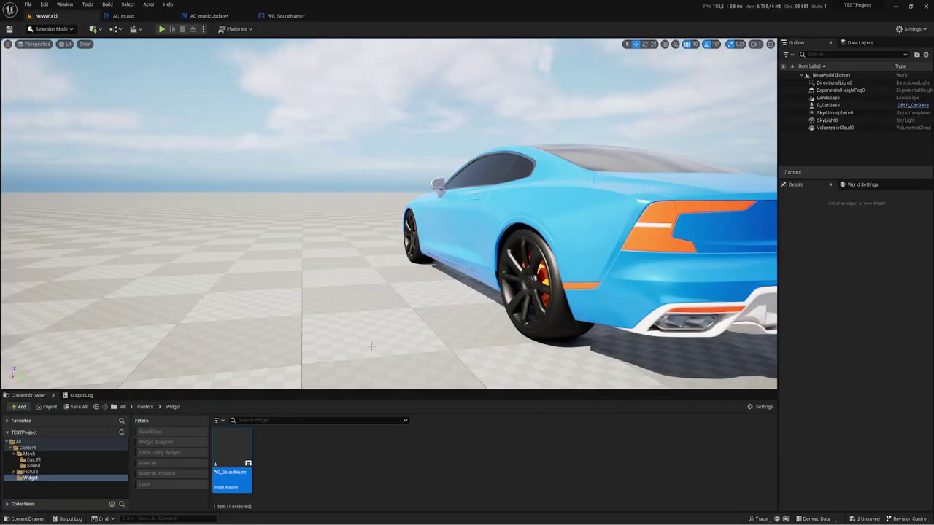
Create a Blueprint Structure named STR_Sound in Content > Mesh > Sound.
{"action": "left_click", "coordinate": [145, 407]}
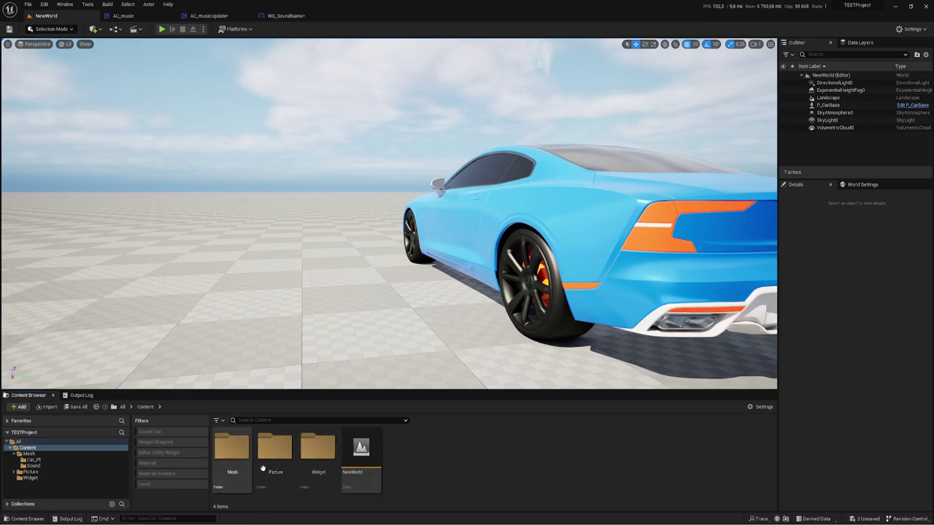
{"action": "double_click", "coordinate": [234, 446]}
{"action": "double_click", "coordinate": [275, 446]}
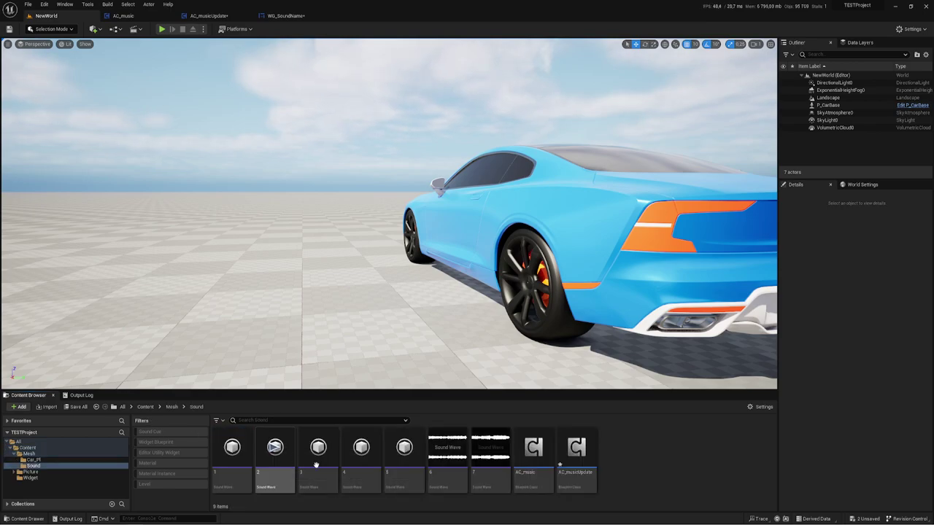
{"action": "right_click", "coordinate": [645, 470]}
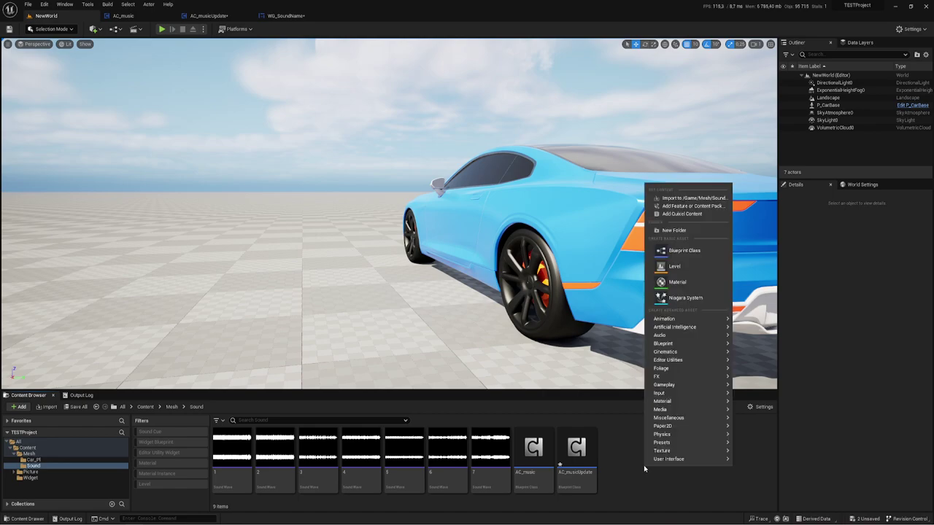
{"action": "mouse_move", "coordinate": [653, 370]}
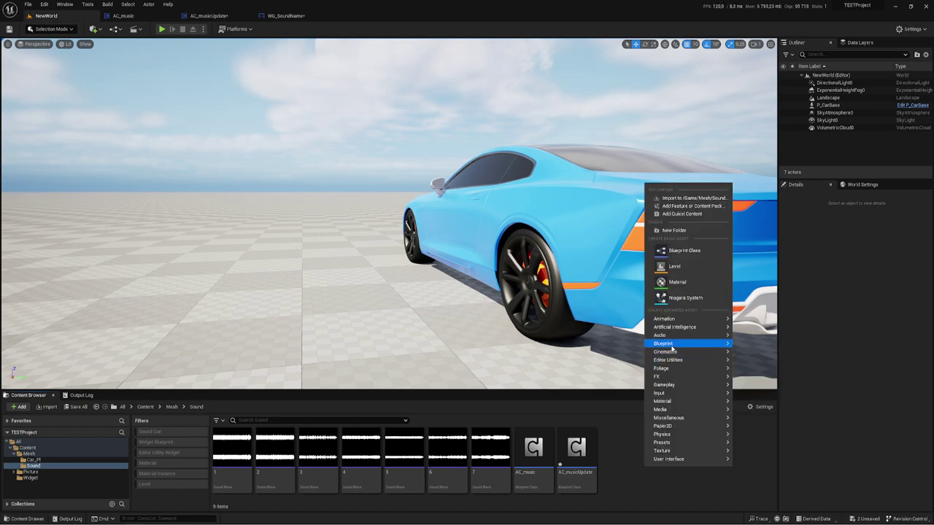
{"action": "mouse_move", "coordinate": [670, 346]}
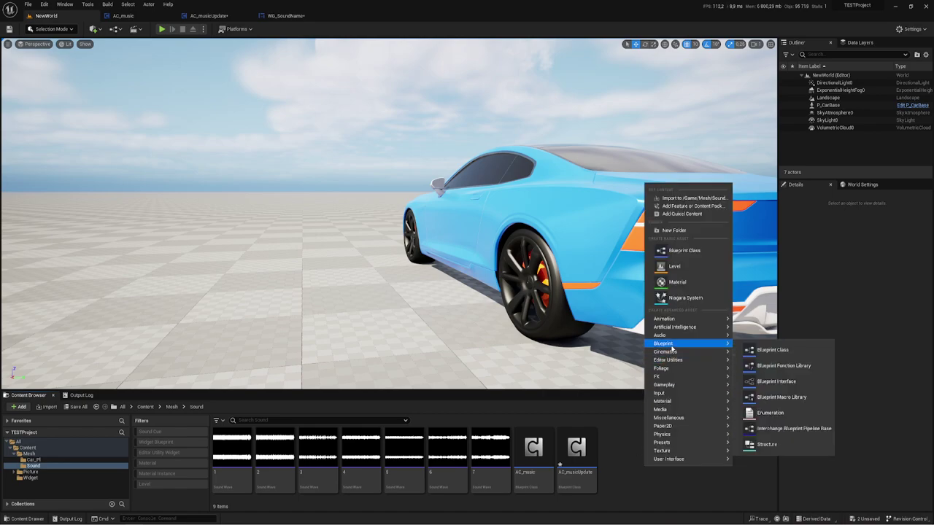
{"action": "left_click", "coordinate": [767, 445]}
{"action": "type", "text": "STR_Sound"}
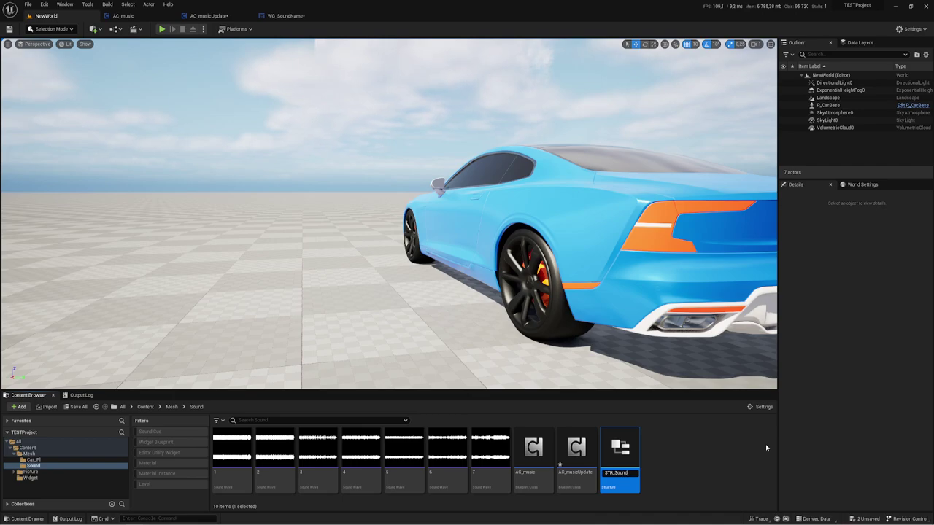
{"action": "key", "text": "Return"}
Open STR_Sound, add member variables, and set the first two members to Text.
{"action": "double_click", "coordinate": [620, 447]}
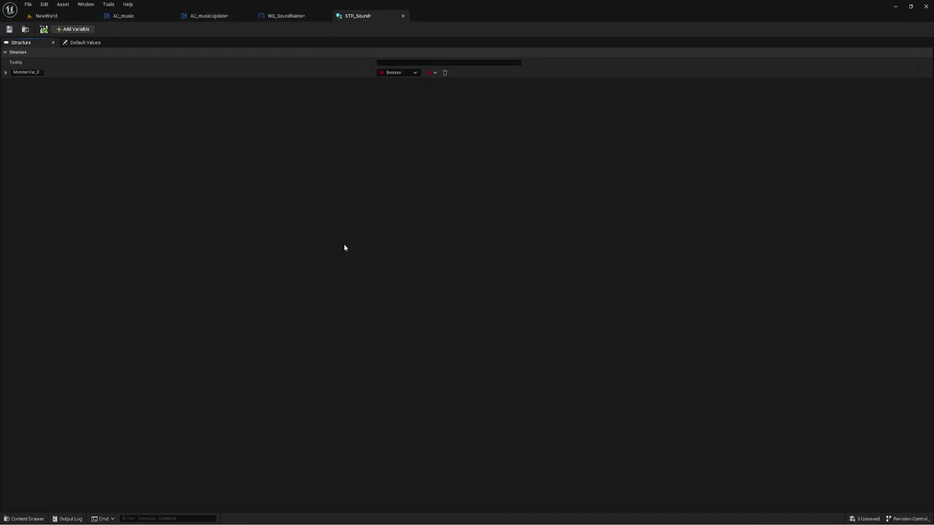
{"action": "left_click", "coordinate": [63, 30]}
{"action": "left_click", "coordinate": [62, 30]}
{"action": "left_click", "coordinate": [62, 30]}
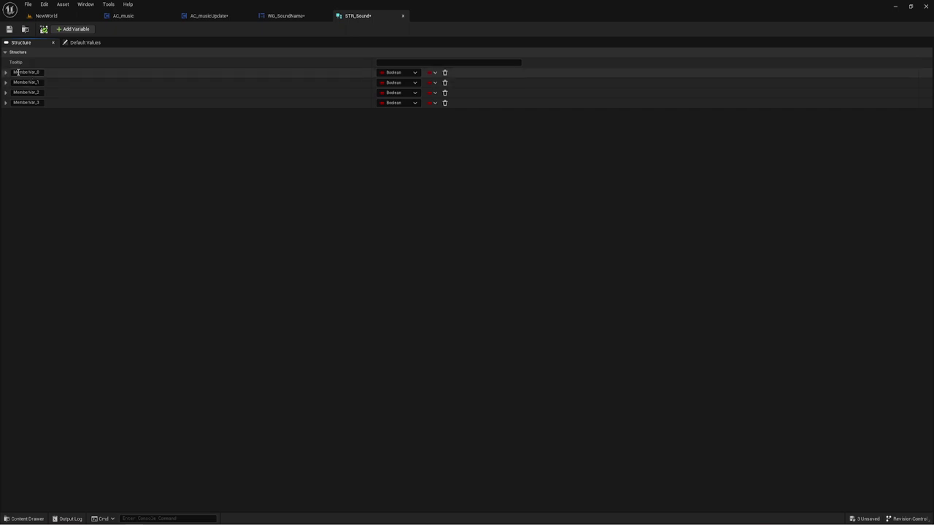
{"action": "left_click", "coordinate": [408, 73]}
{"action": "type", "text": "Name"}
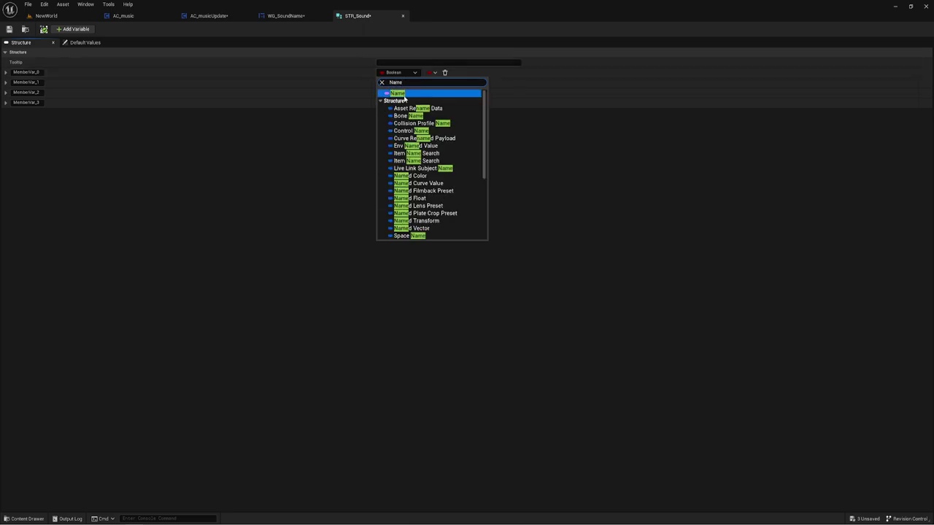
{"action": "left_click", "coordinate": [397, 93]}
{"action": "left_click", "coordinate": [416, 73]}
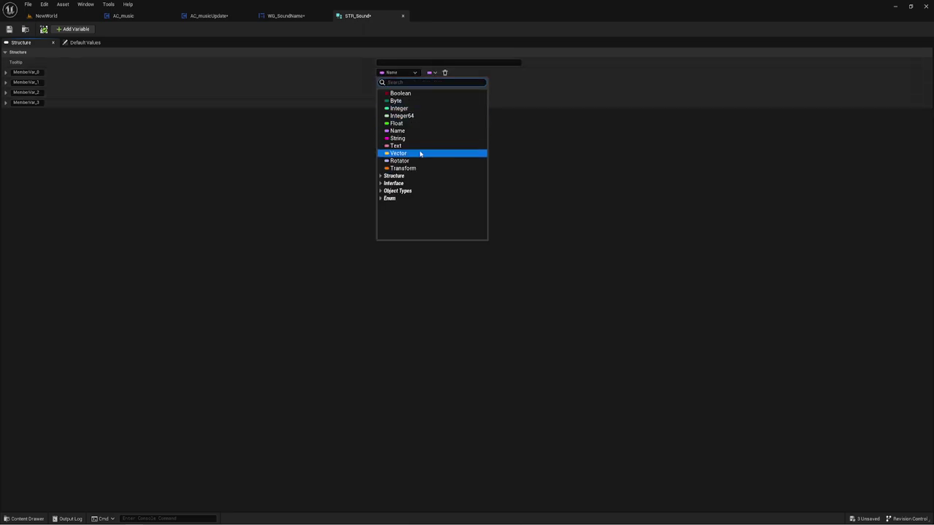
{"action": "left_click", "coordinate": [398, 146]}
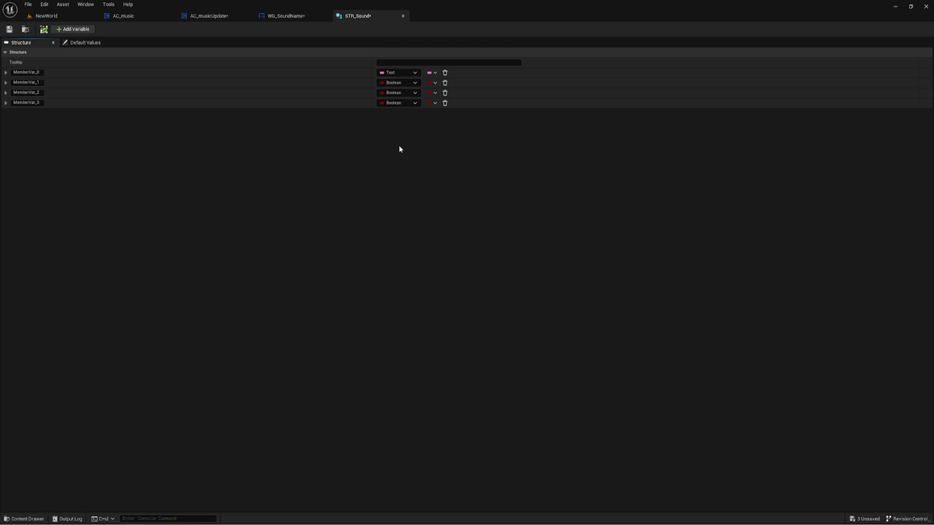
{"action": "left_click", "coordinate": [401, 83]}
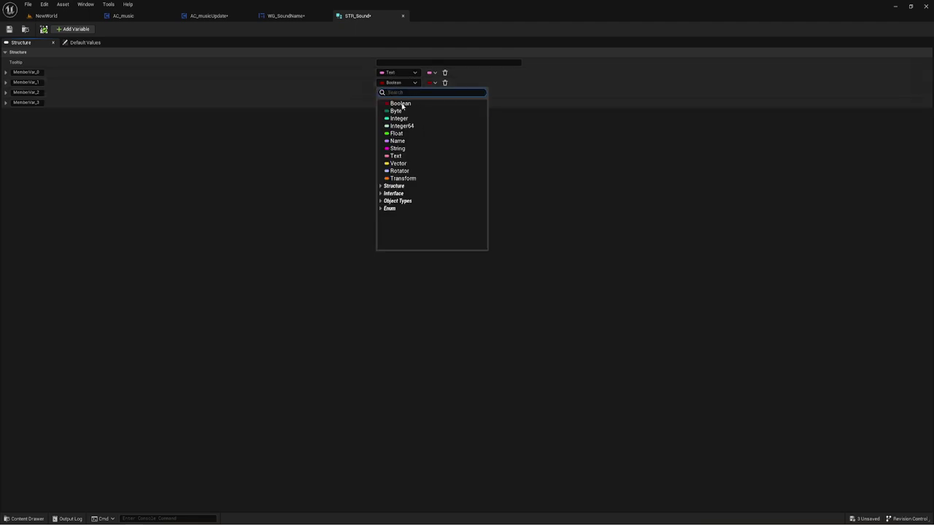
{"action": "left_click", "coordinate": [396, 156]}
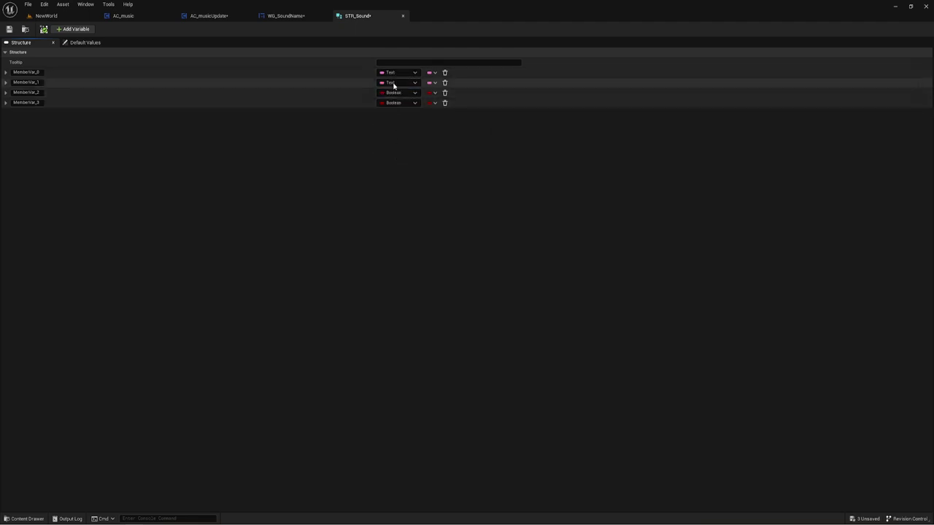
Set the third member to a Sound Wave reference and the fourth to Float.
{"action": "left_click", "coordinate": [415, 94]}
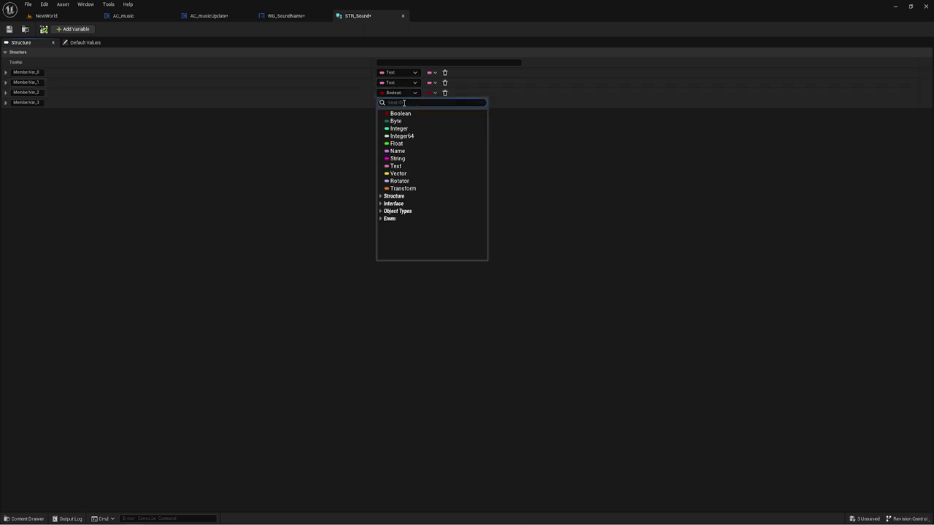
{"action": "type", "text": "Wave"}
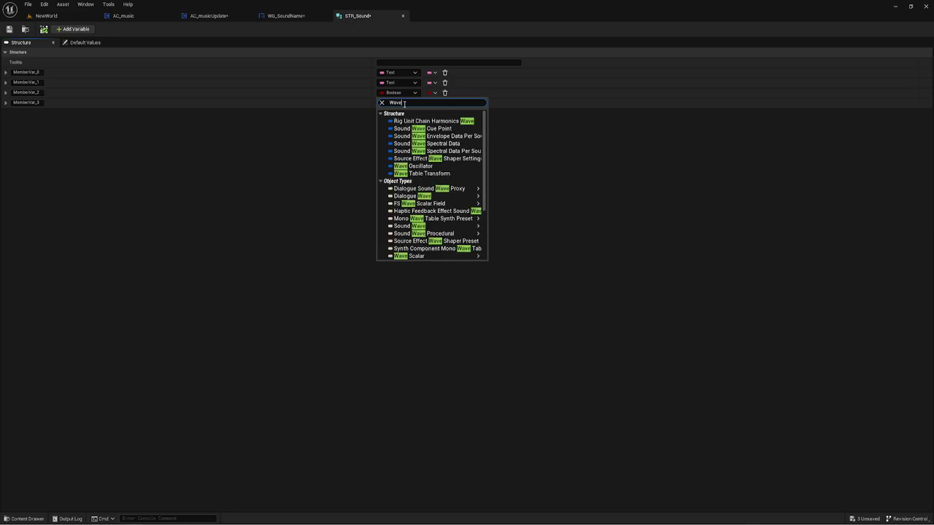
{"action": "scroll", "coordinate": [406, 218], "scroll_direction": "down", "scroll_amount": 1}
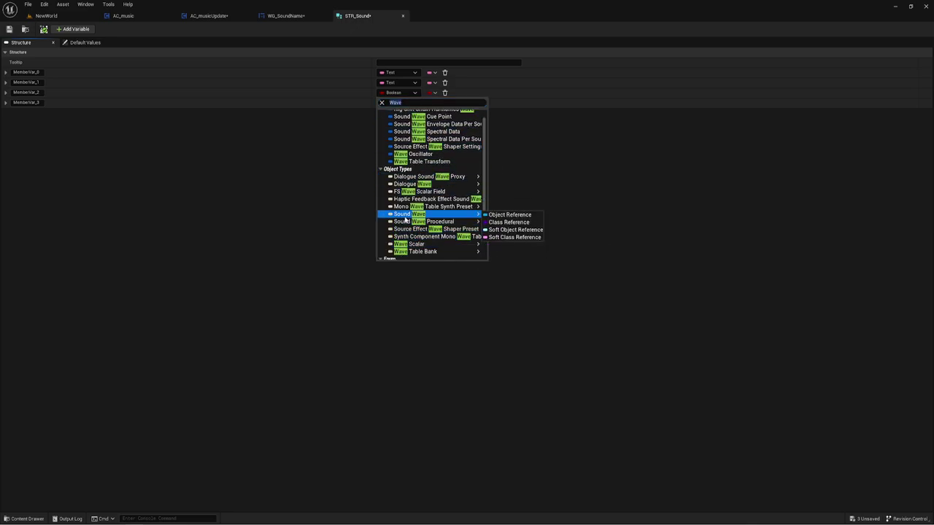
{"action": "left_click", "coordinate": [406, 218]}
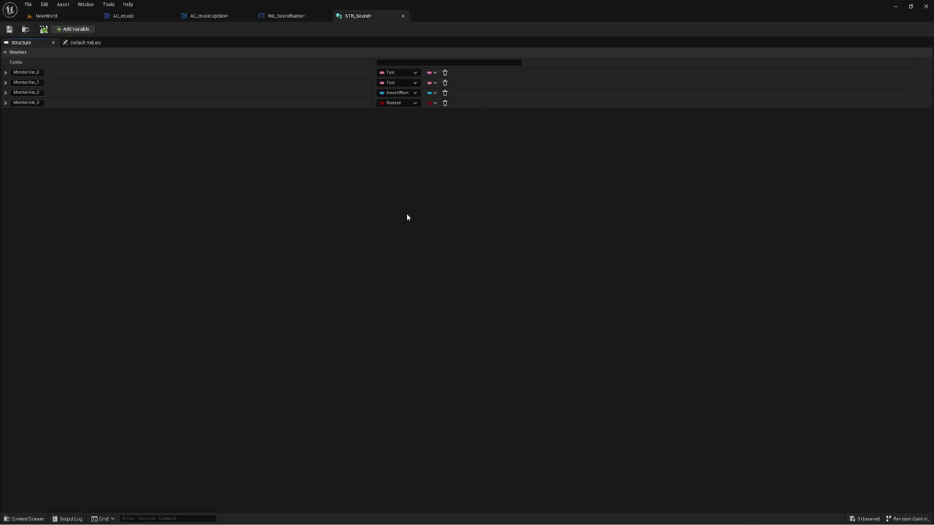
{"action": "left_click", "coordinate": [414, 103]}
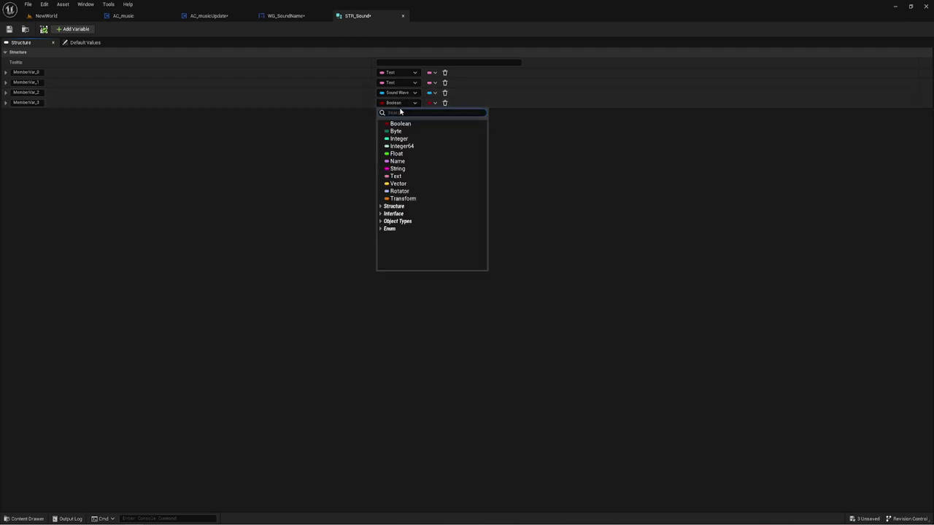
{"action": "left_click", "coordinate": [399, 153]}
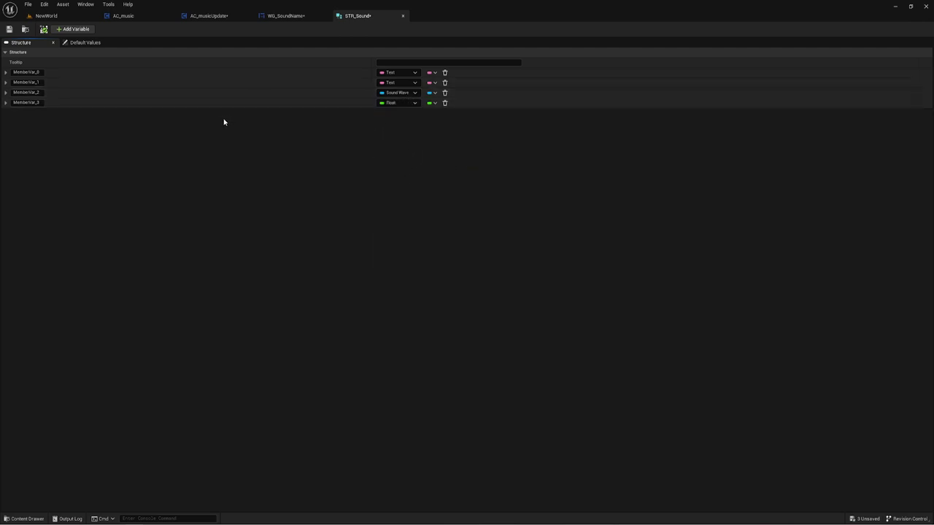
{"action": "left_click", "coordinate": [42, 72]}
Rename the first STR_Sound member to Info and the second to Name.
{"action": "type", "text": "Name"}
{"action": "key", "text": "BackSpace"}
{"action": "key", "text": "BackSpace"}
{"action": "key", "text": "BackSpace"}
{"action": "type", "text": "nf"}
{"action": "type", "text": "o"}
{"action": "left_click", "coordinate": [35, 84]}
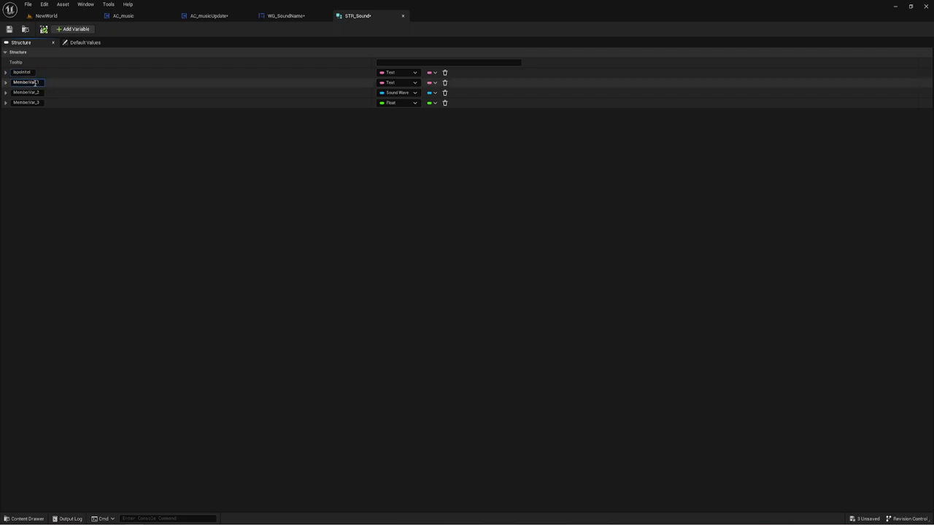
{"action": "double_click", "coordinate": [40, 83]}
{"action": "type", "text": "Name"}
{"action": "key", "text": "Return"}
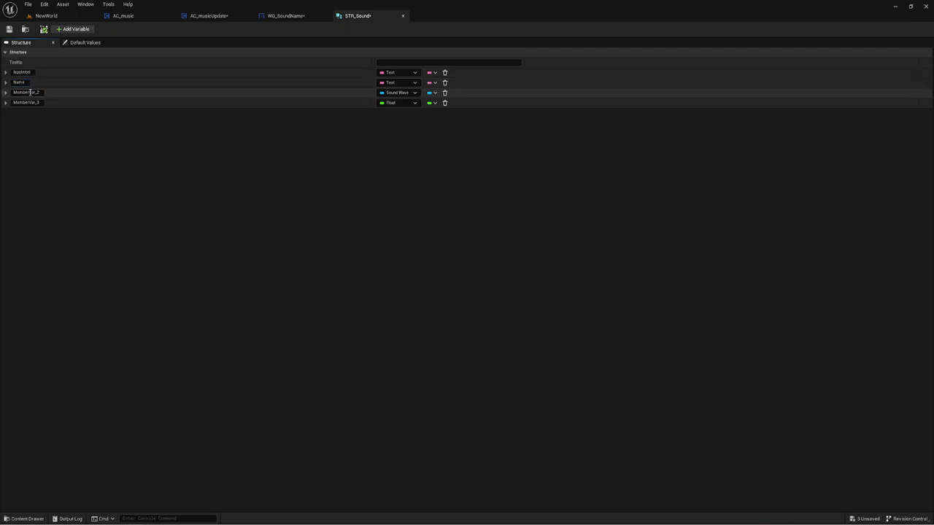
Rename the third and fourth members to Sound and Duration, then save STR_Sound.
{"action": "left_click", "coordinate": [30, 93]}
{"action": "left_click_drag", "start_coordinate": [38, 93], "coordinate": [1, 101]}
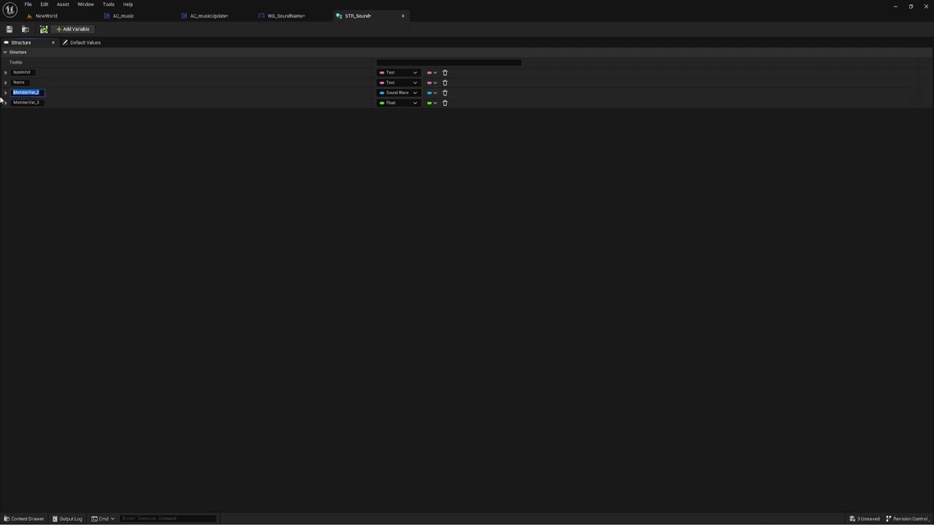
{"action": "type", "text": "Sound"}
{"action": "key", "text": "Return"}
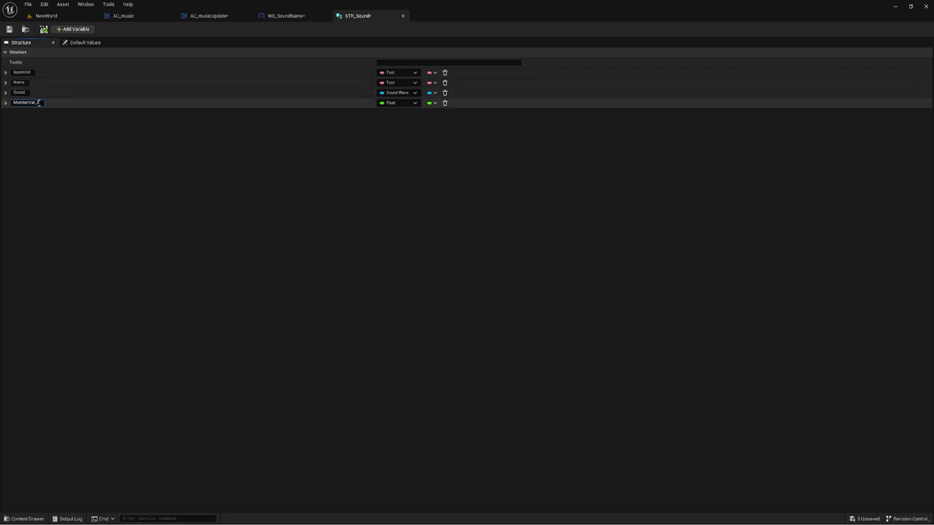
{"action": "left_click_drag", "start_coordinate": [40, 105], "coordinate": [2, 102]}
{"action": "type", "text": "Du"}
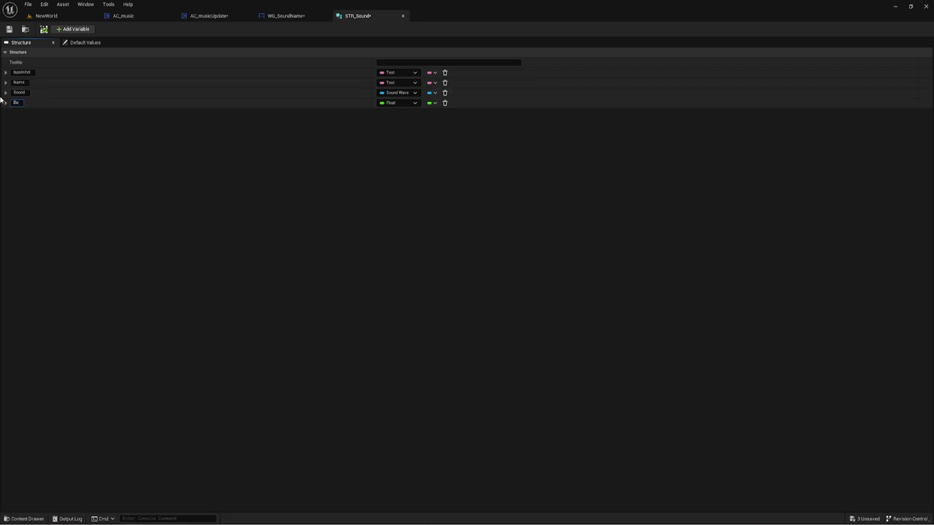
{"action": "type", "text": "ration"}
{"action": "key", "text": "Return"}
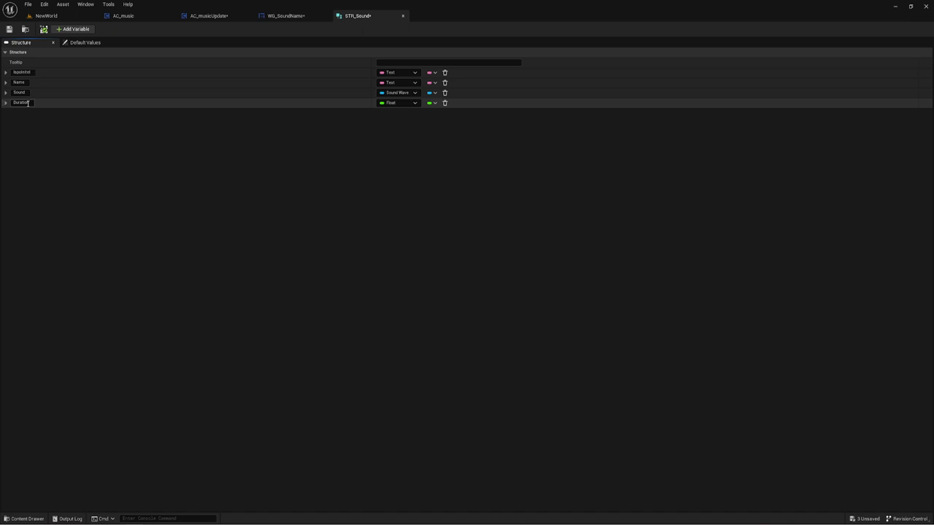
{"action": "key", "text": "ctrl+s"}
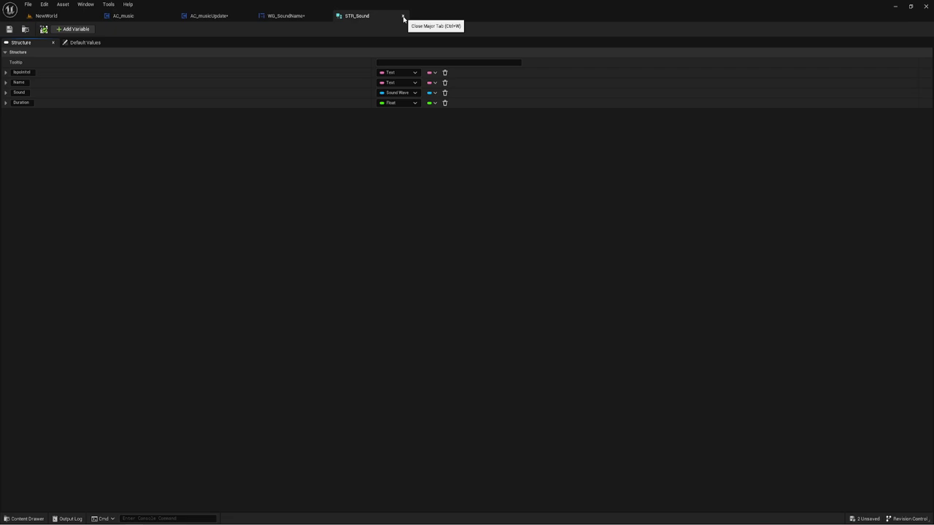
Create a DT_Sound data table in the Sound folder using STR_Sound, and open it.
{"action": "left_click", "coordinate": [403, 17]}
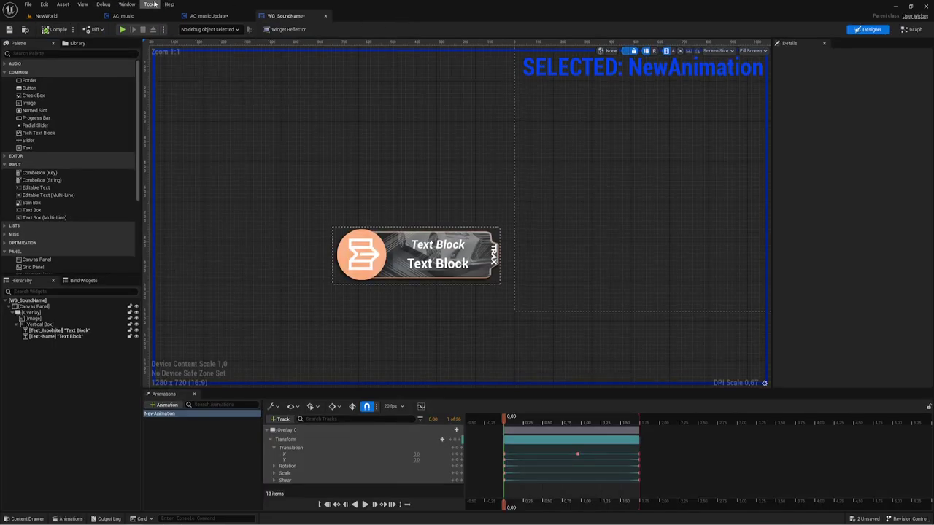
{"action": "left_click", "coordinate": [46, 15]}
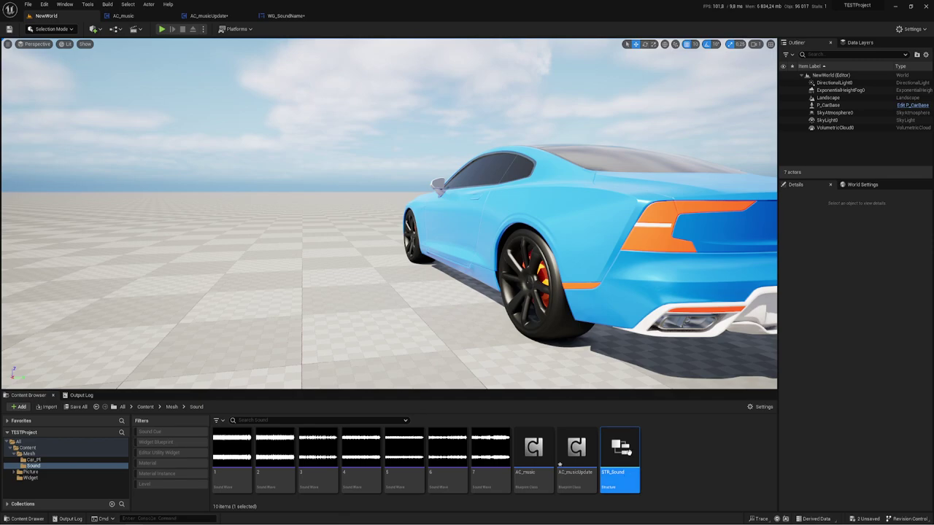
{"action": "right_click", "coordinate": [665, 461]}
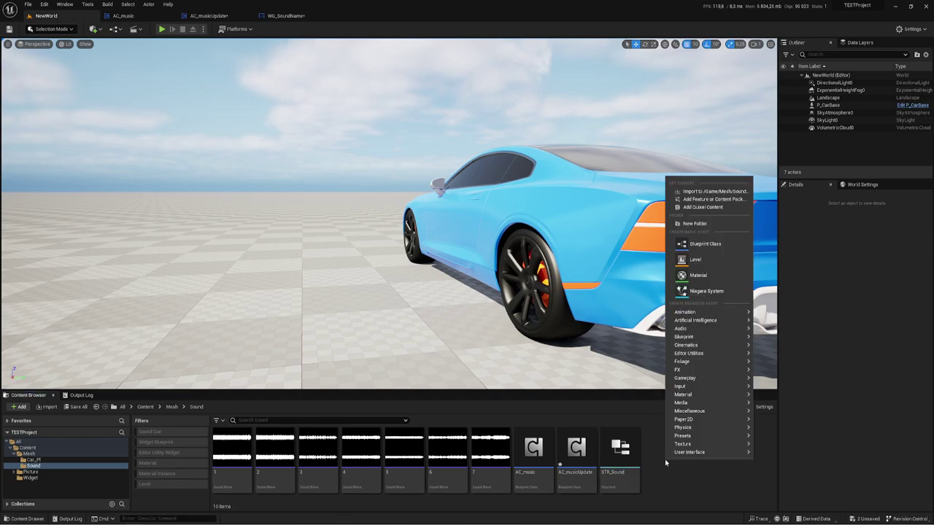
{"action": "mouse_move", "coordinate": [691, 388]}
{"action": "mouse_move", "coordinate": [689, 412]}
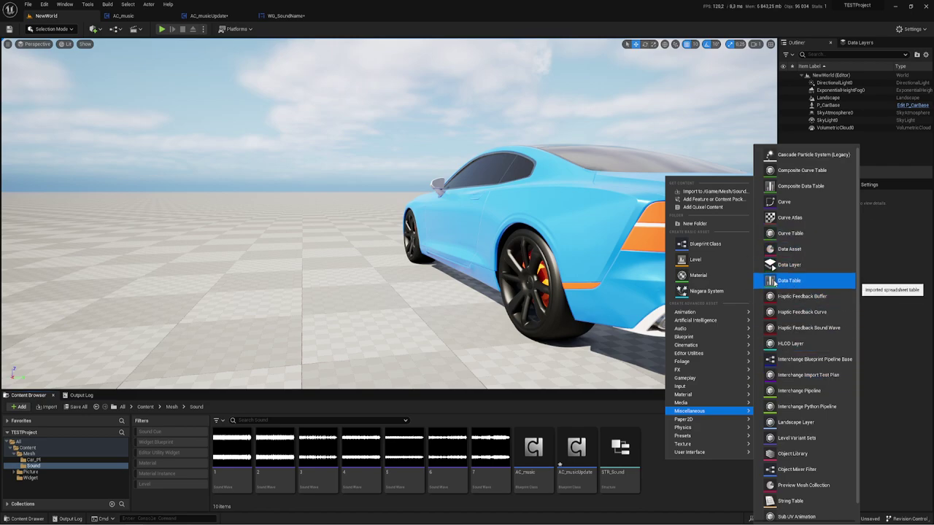
{"action": "left_click", "coordinate": [795, 281]}
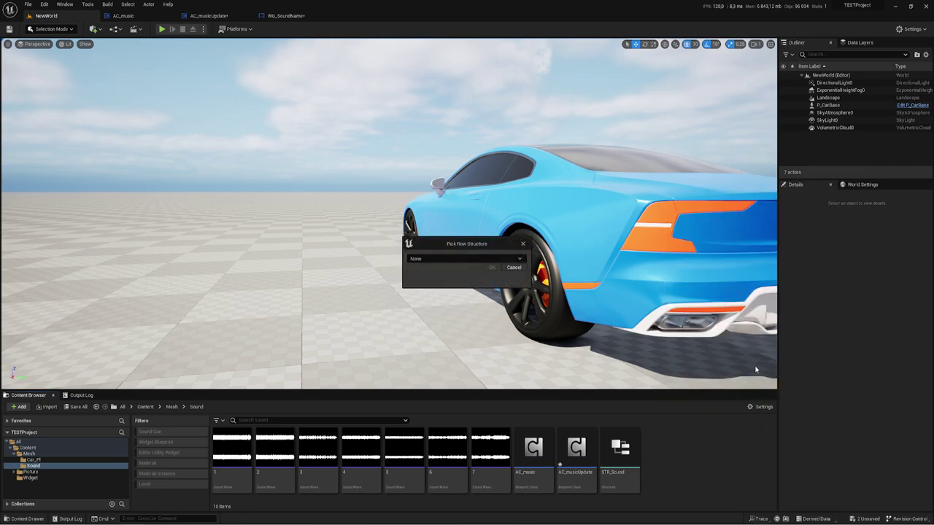
{"action": "left_click", "coordinate": [456, 261]}
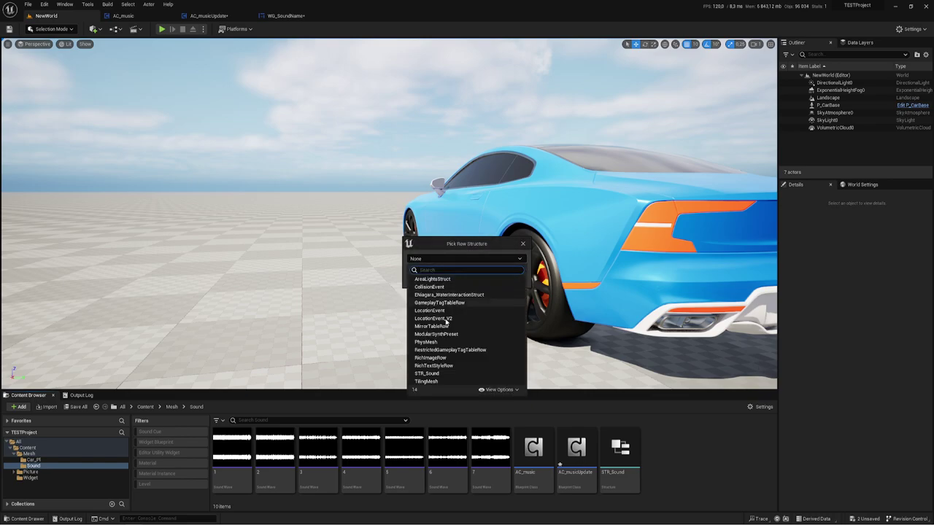
{"action": "left_click", "coordinate": [429, 374]}
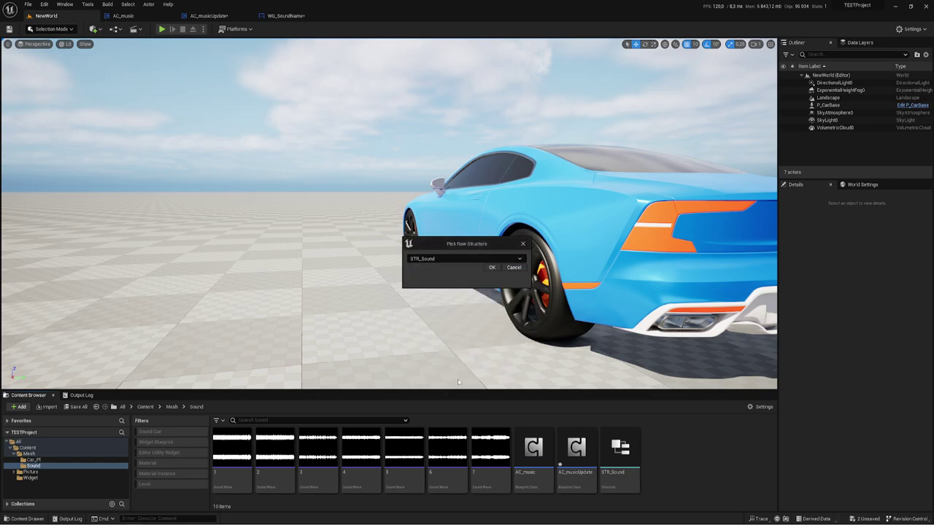
{"action": "left_click", "coordinate": [491, 267]}
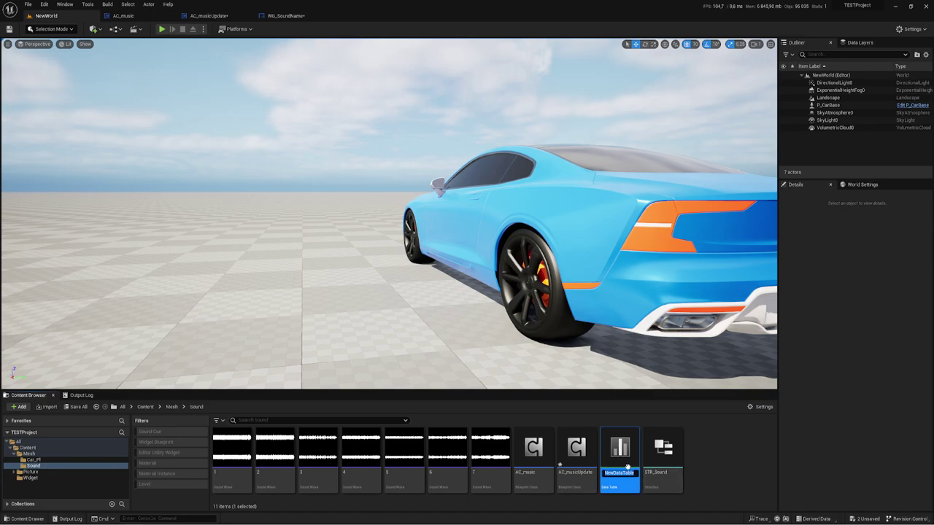
{"action": "type", "text": "DT_Soun"}
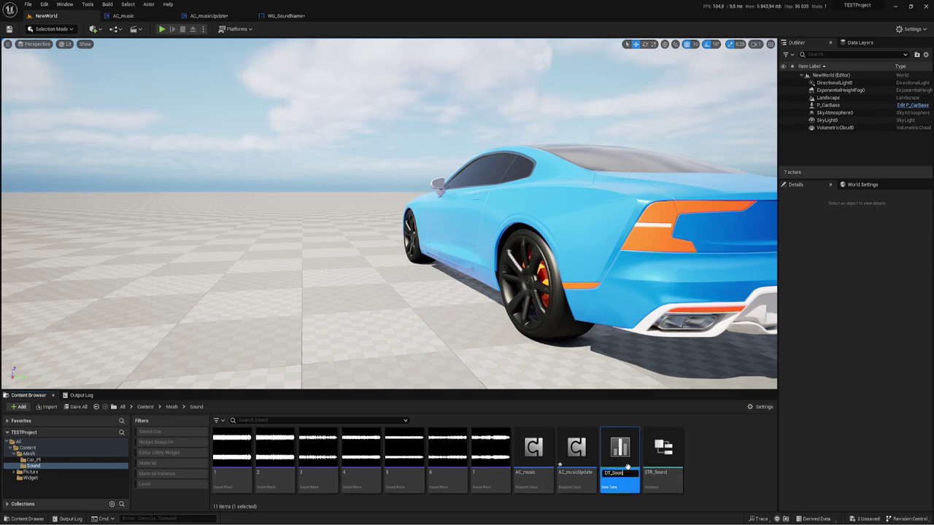
{"action": "type", "text": "d"}
{"action": "key", "text": "Return"}
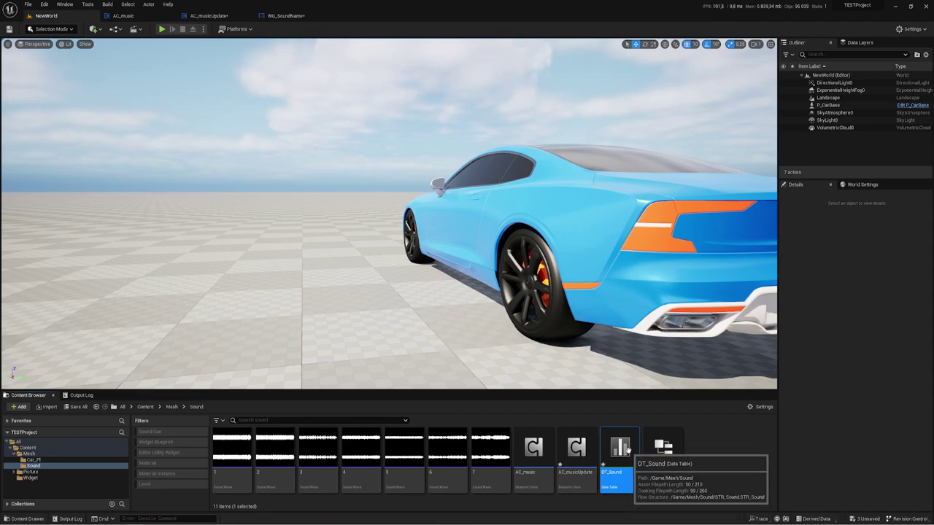
{"action": "double_click", "coordinate": [627, 450]}
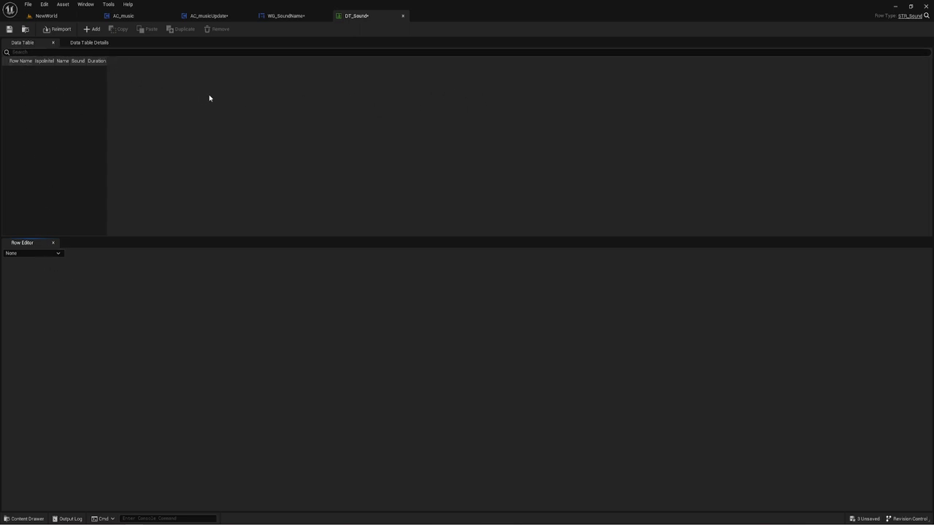
Add a DT_Sound row with first field 1, Name 11 and sound wave 6.
{"action": "left_click", "coordinate": [93, 30]}
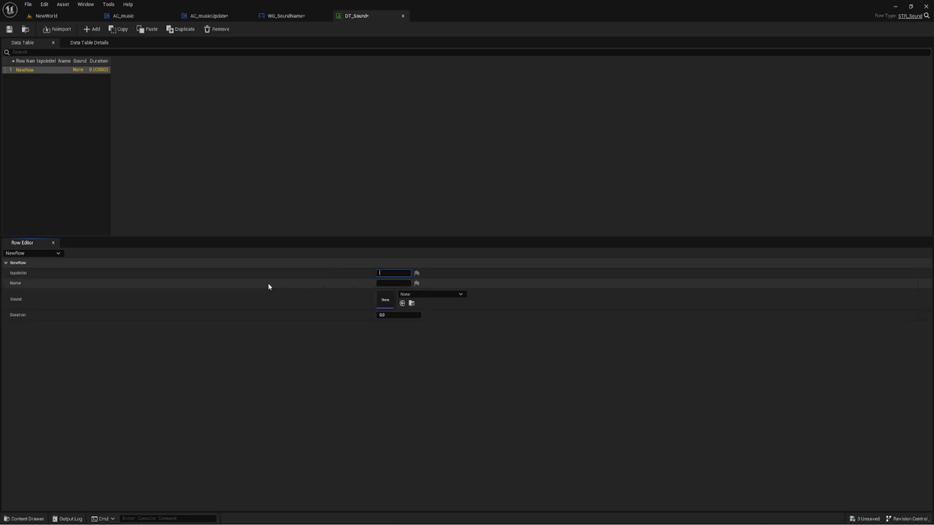
{"action": "type", "text": "1"}
{"action": "left_click", "coordinate": [392, 284]}
{"action": "type", "text": "11"}
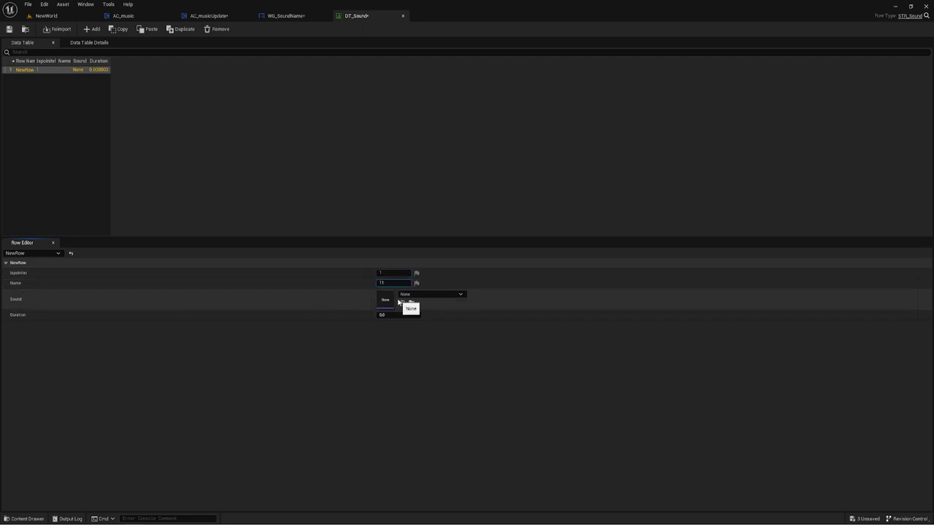
{"action": "left_click", "coordinate": [409, 294]}
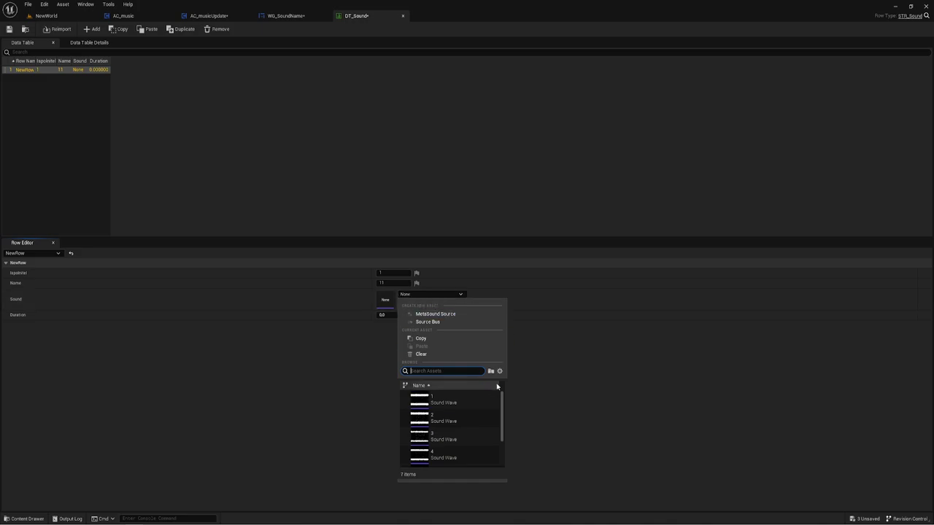
{"action": "scroll", "coordinate": [448, 415], "scroll_direction": "down", "scroll_amount": 2}
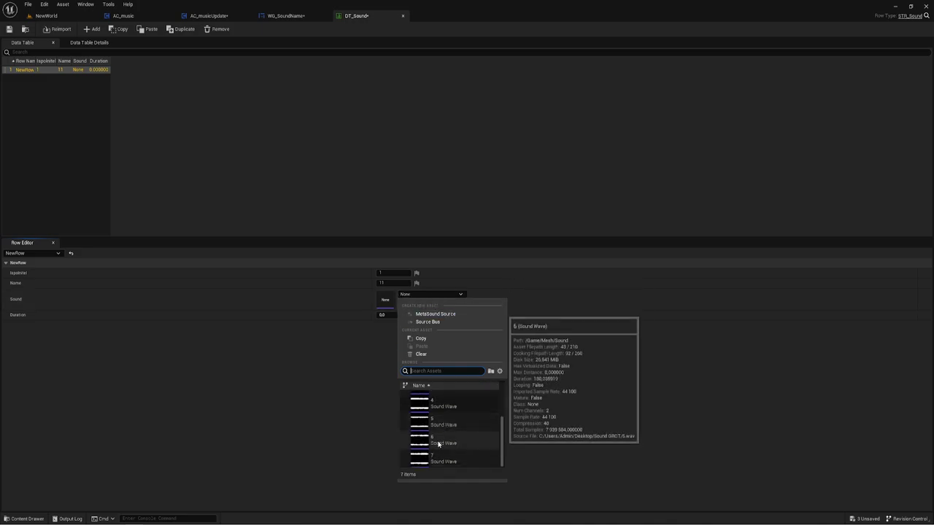
{"action": "left_click", "coordinate": [448, 443]}
{"action": "left_click", "coordinate": [397, 285]}
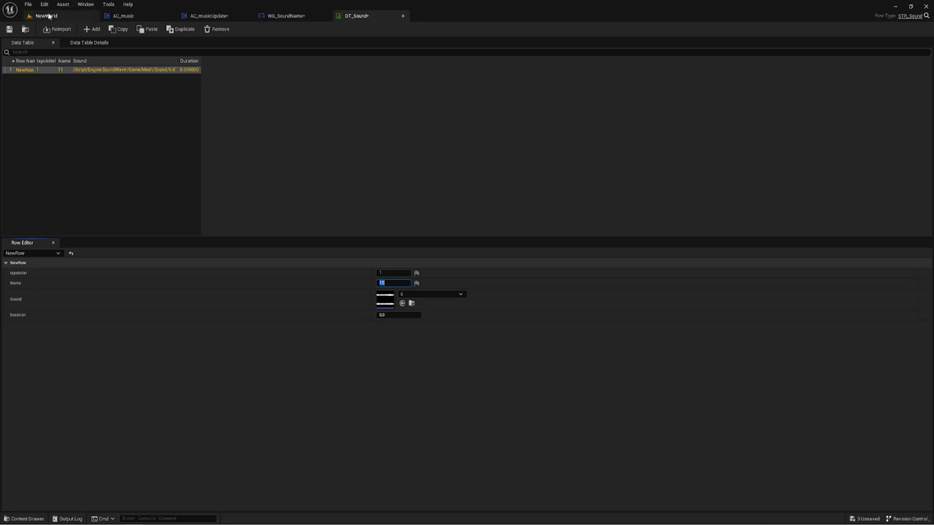
{"action": "left_click", "coordinate": [48, 16]}
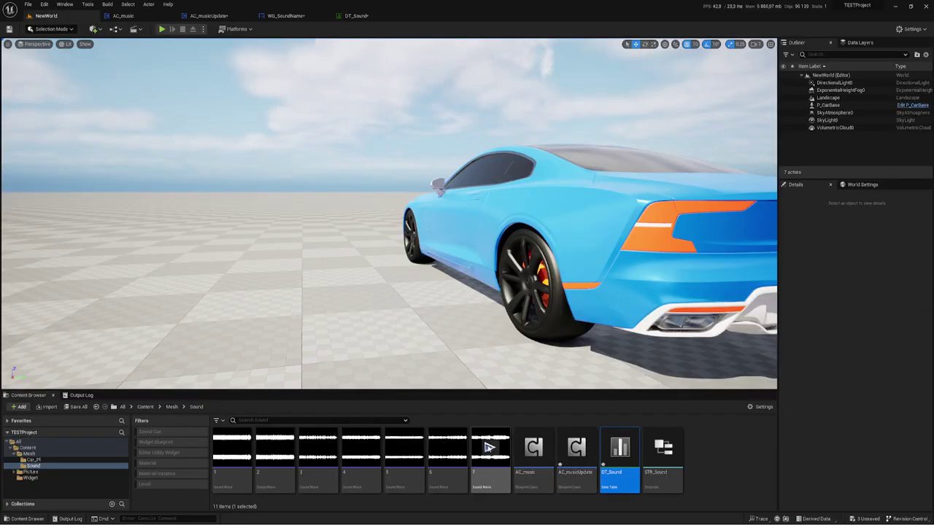
Check sound wave 6's duration (about 180 seconds), then return to DT_Sound.
{"action": "mouse_move", "coordinate": [459, 446]}
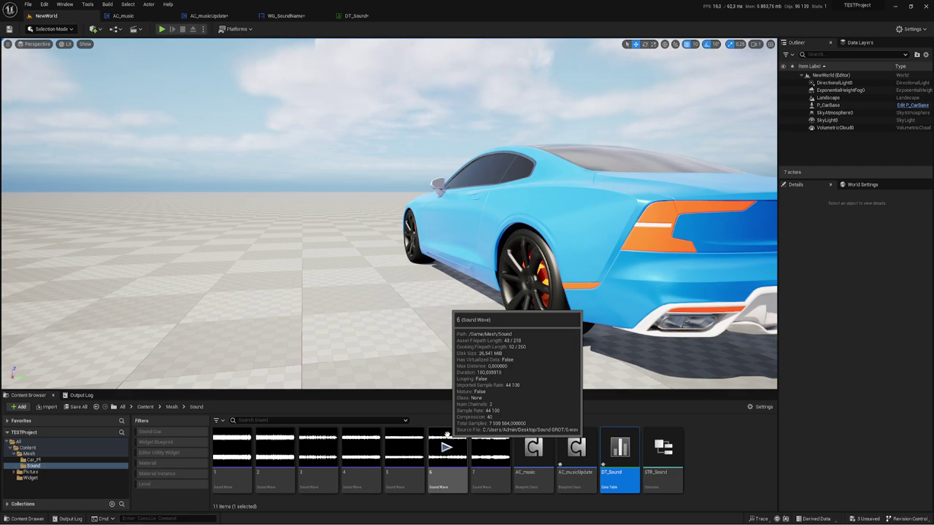
{"action": "left_click", "coordinate": [356, 15]}
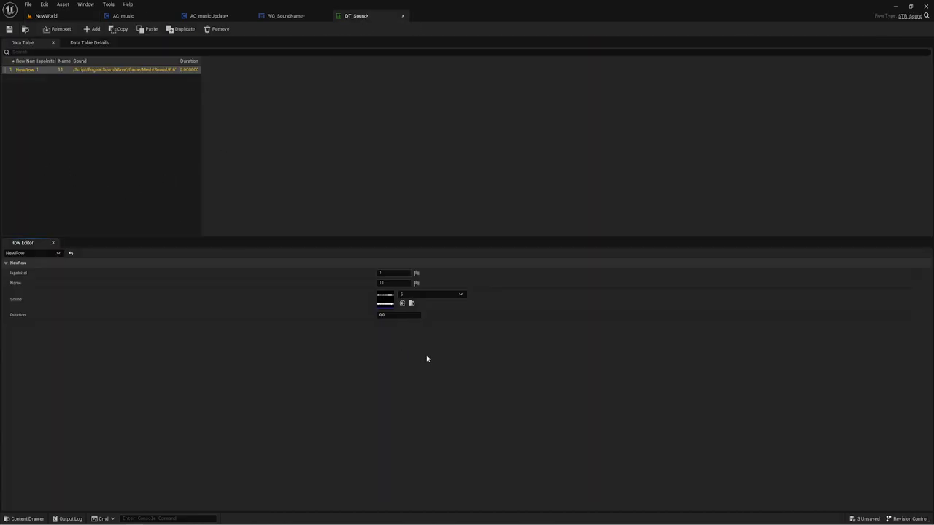
Set row 1's Duration to 180, save the table, and add four more rows.
{"action": "left_click", "coordinate": [387, 315]}
{"action": "type", "text": "10"}
{"action": "key", "text": "ctrl+s"}
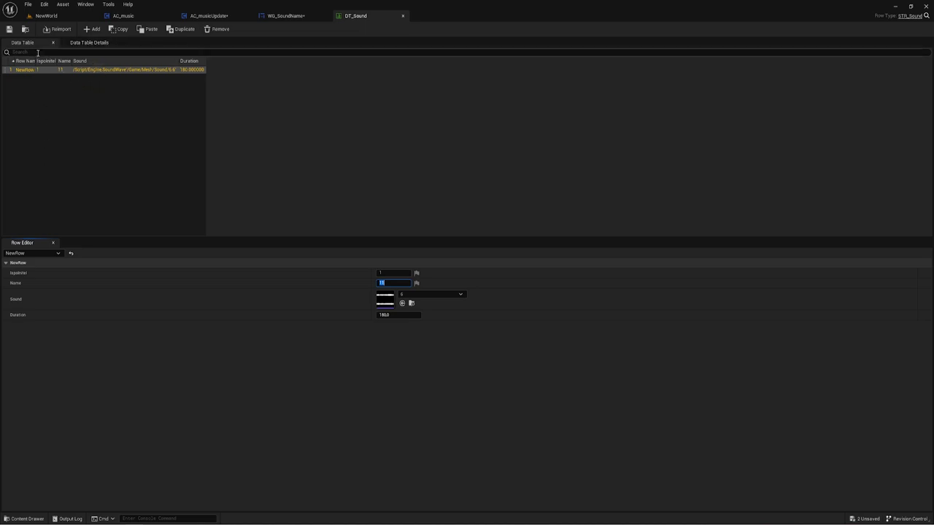
{"action": "left_click", "coordinate": [91, 31]}
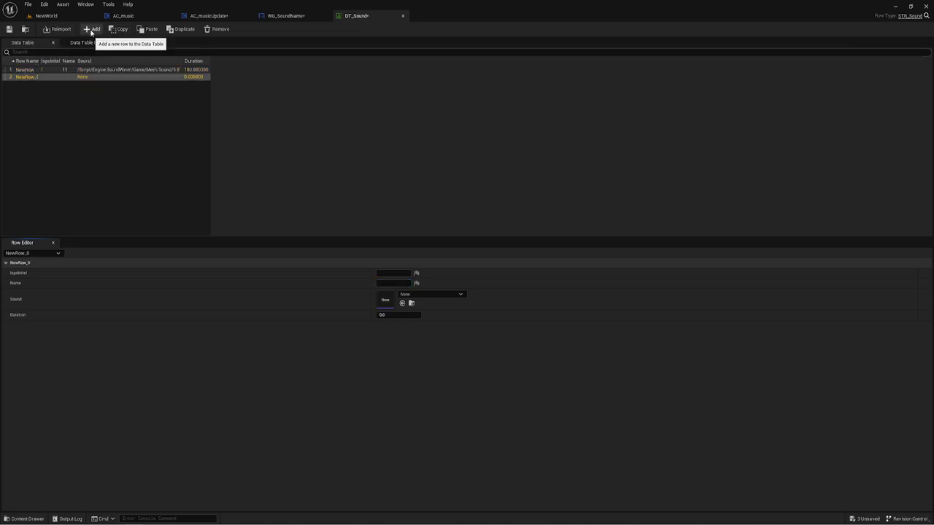
{"action": "left_click", "coordinate": [91, 32]}
{"action": "left_click", "coordinate": [91, 32]}
{"action": "left_click", "coordinate": [91, 31]}
{"action": "left_click", "coordinate": [92, 32]}
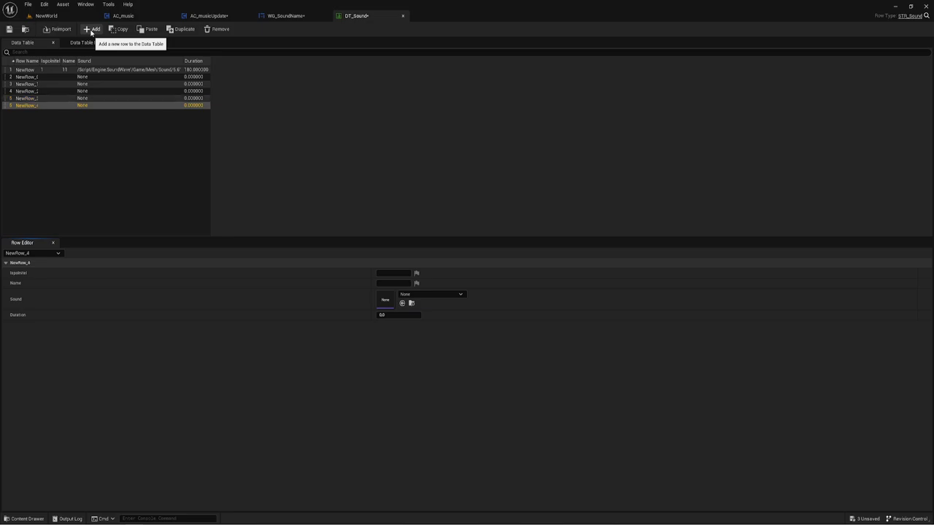
Fill the second row with index 2, name 22, sound wave 2 and duration 180.
{"action": "left_click", "coordinate": [61, 76]}
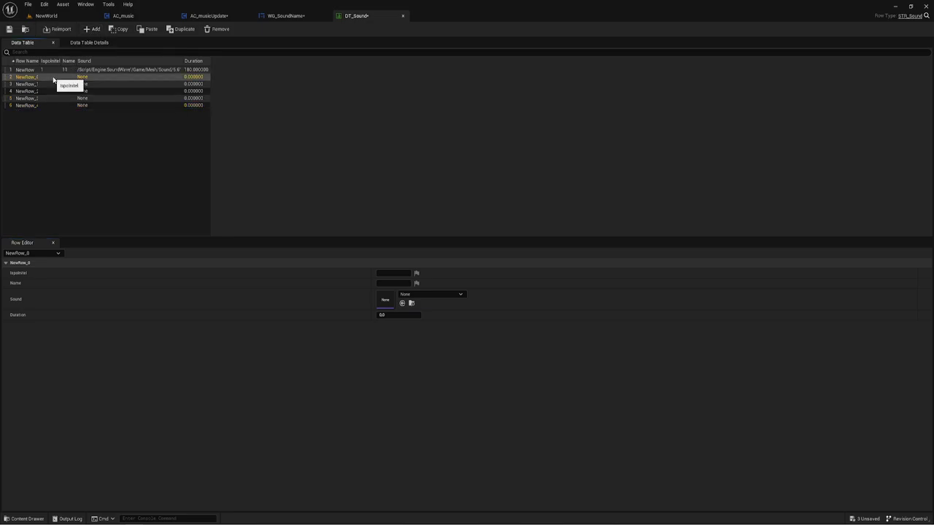
{"action": "left_click", "coordinate": [426, 296]}
{"action": "left_click", "coordinate": [448, 416]}
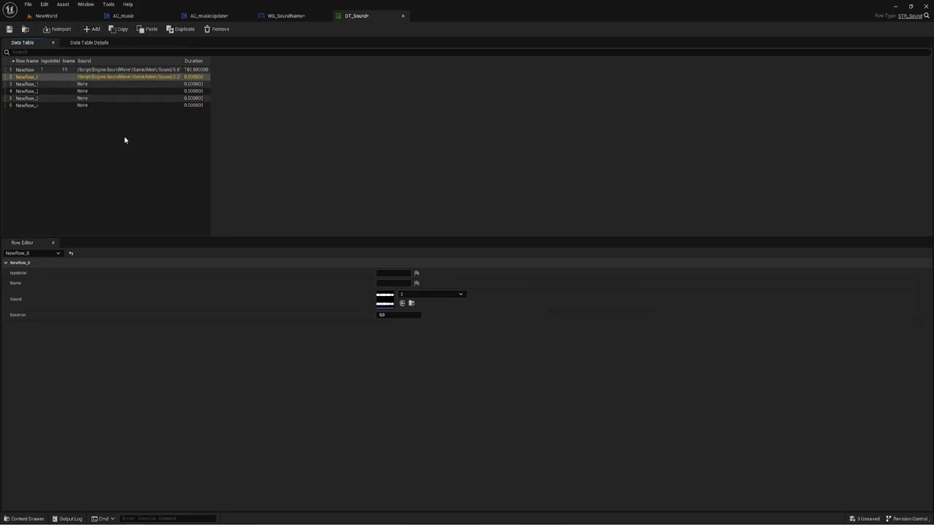
{"action": "left_click", "coordinate": [385, 273]}
{"action": "type", "text": "2"}
{"action": "left_click", "coordinate": [385, 282]}
{"action": "type", "text": "22"}
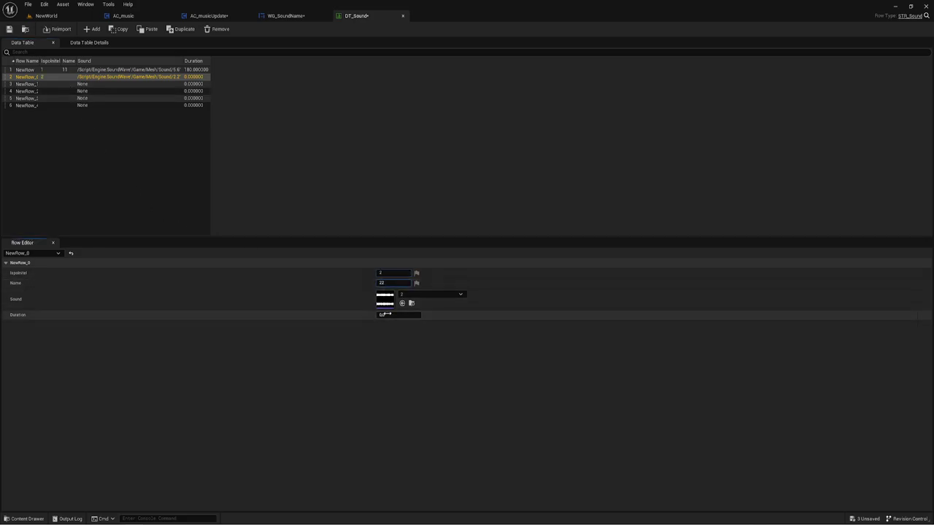
{"action": "left_click", "coordinate": [386, 314]}
{"action": "type", "text": "180"}
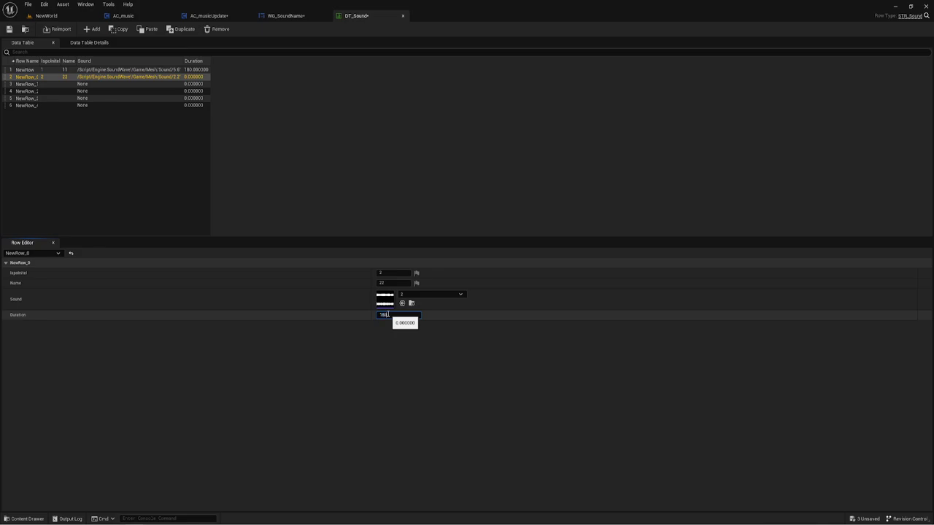
{"action": "key", "text": "Return"}
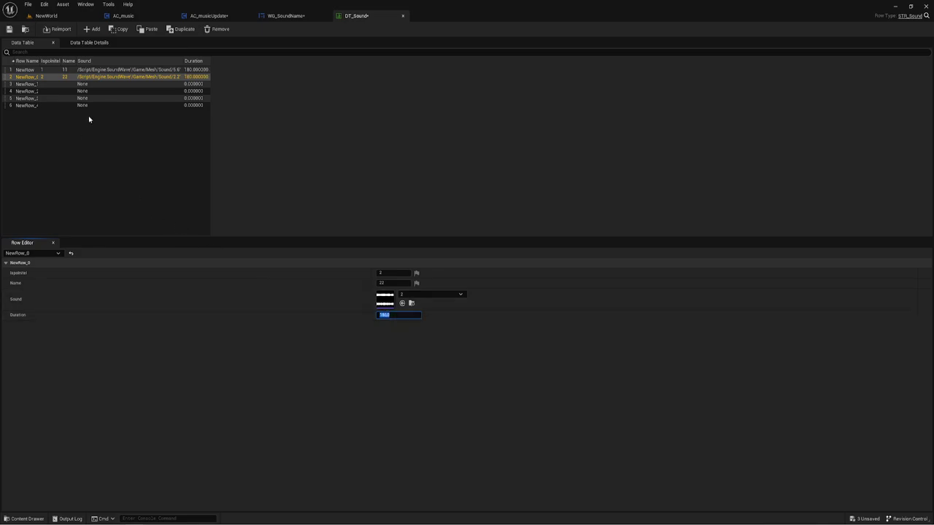
{"action": "left_click", "coordinate": [46, 84]}
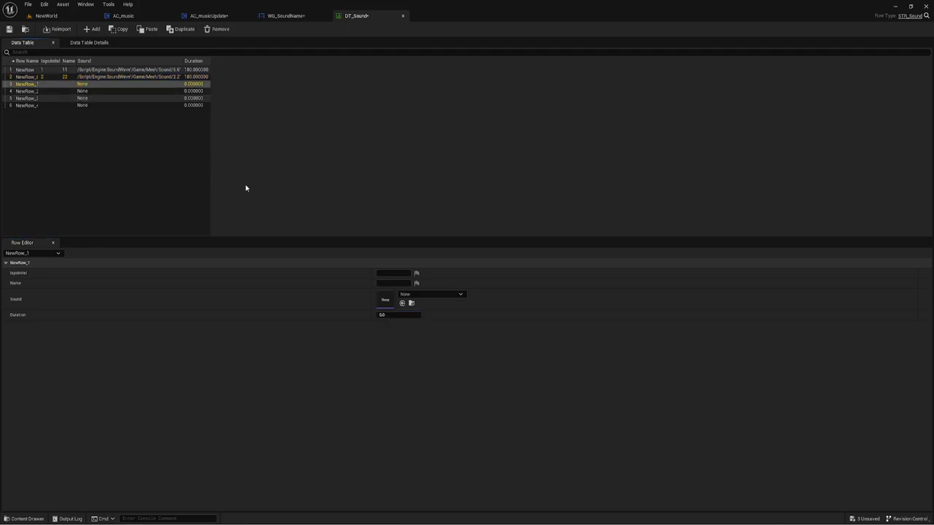
Fill row 3 with value 3, sound asset 3 and duration 60.
{"action": "left_click", "coordinate": [391, 283]}
{"action": "type", "text": "3"}
{"action": "type", "text": "3"}
{"action": "left_click", "coordinate": [430, 294]}
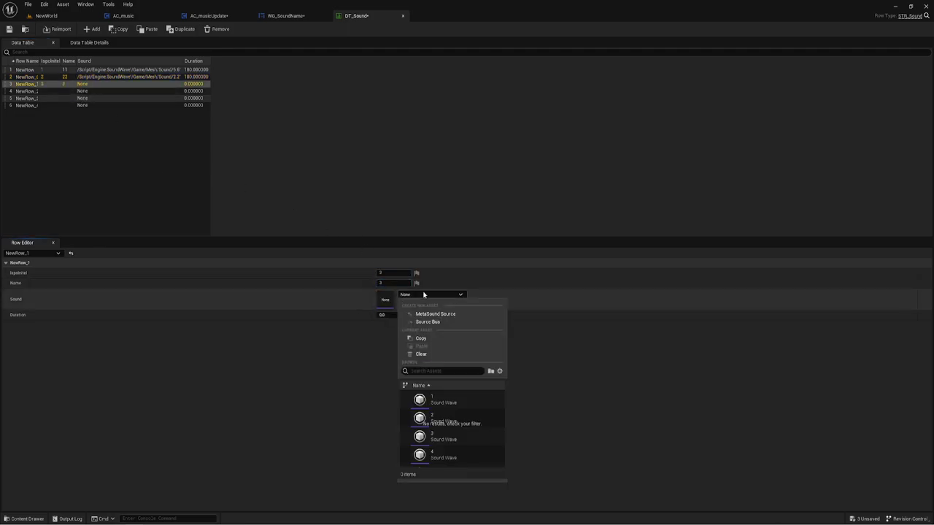
{"action": "left_click", "coordinate": [453, 438]}
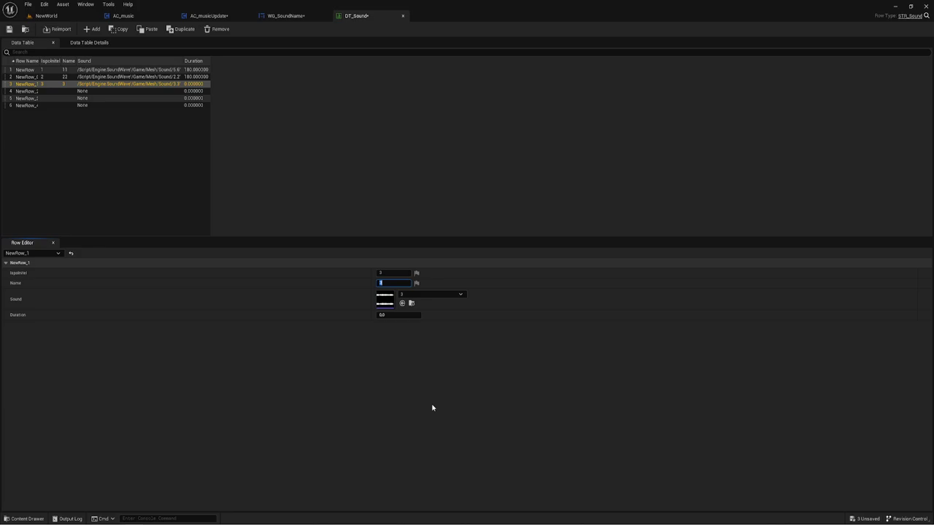
{"action": "left_click", "coordinate": [387, 316]}
{"action": "type", "text": "60"}
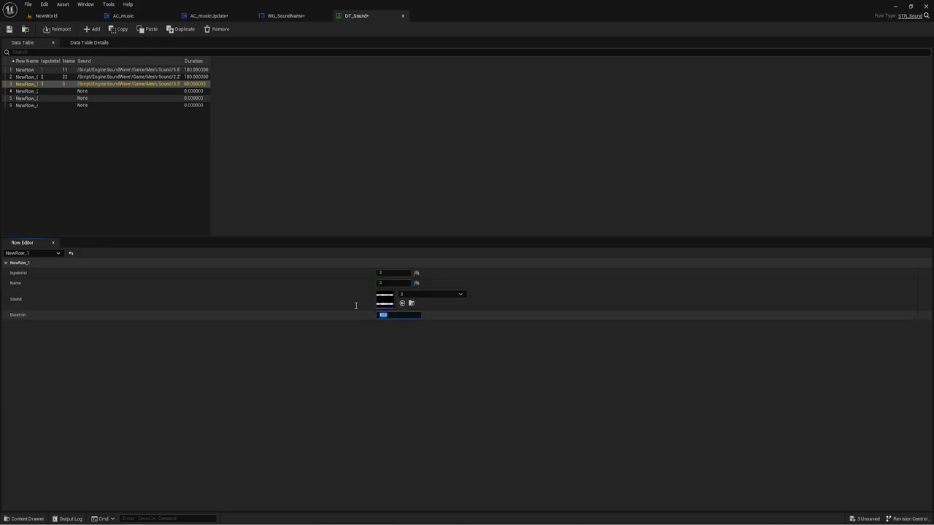
Fill row 4 with index 4, name 44, sound asset 4 and duration 10.
{"action": "left_click", "coordinate": [62, 93]}
{"action": "left_click", "coordinate": [389, 274]}
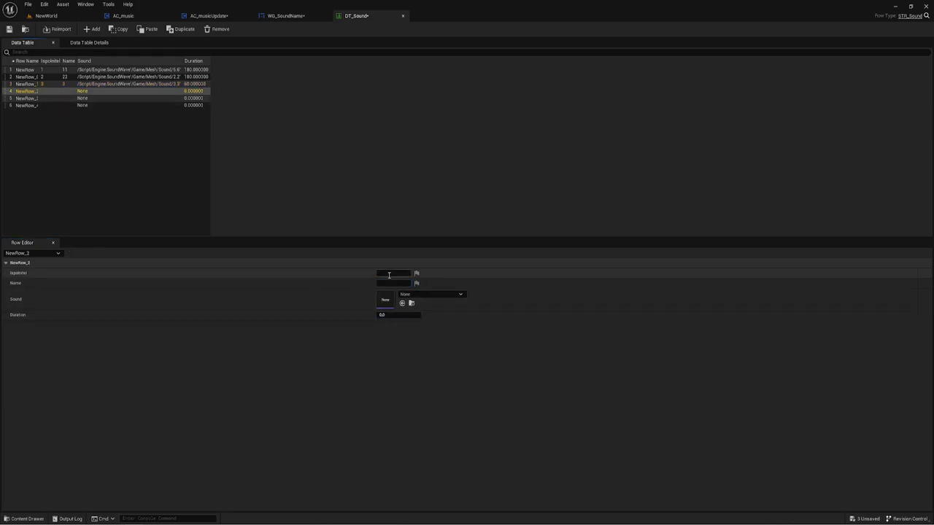
{"action": "type", "text": "4"}
{"action": "left_click", "coordinate": [392, 282]}
{"action": "type", "text": "44"}
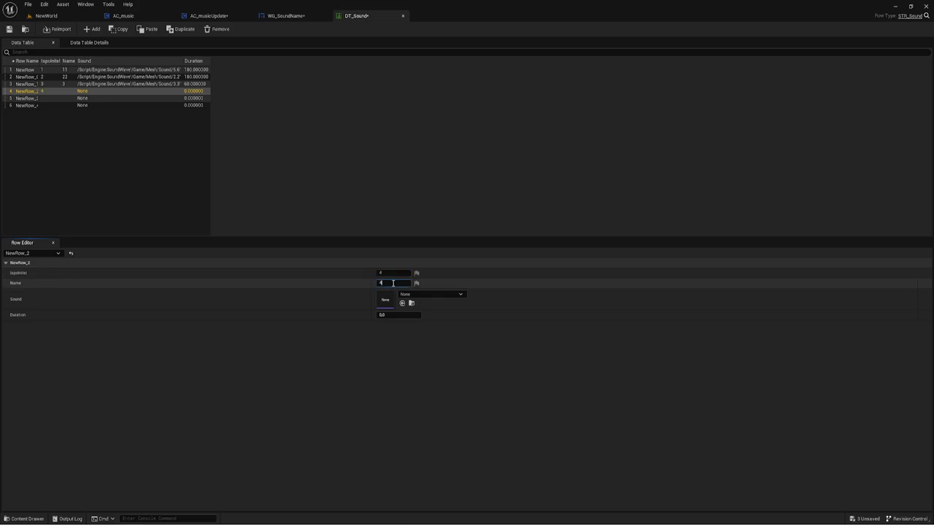
{"action": "left_click", "coordinate": [419, 295]}
{"action": "left_click", "coordinate": [438, 454]}
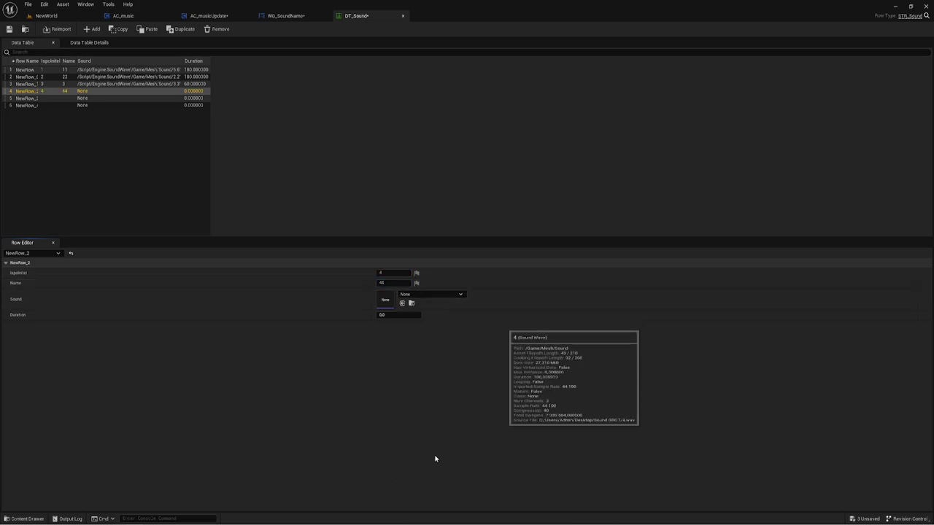
{"action": "left_click", "coordinate": [385, 315]}
{"action": "type", "text": "180"}
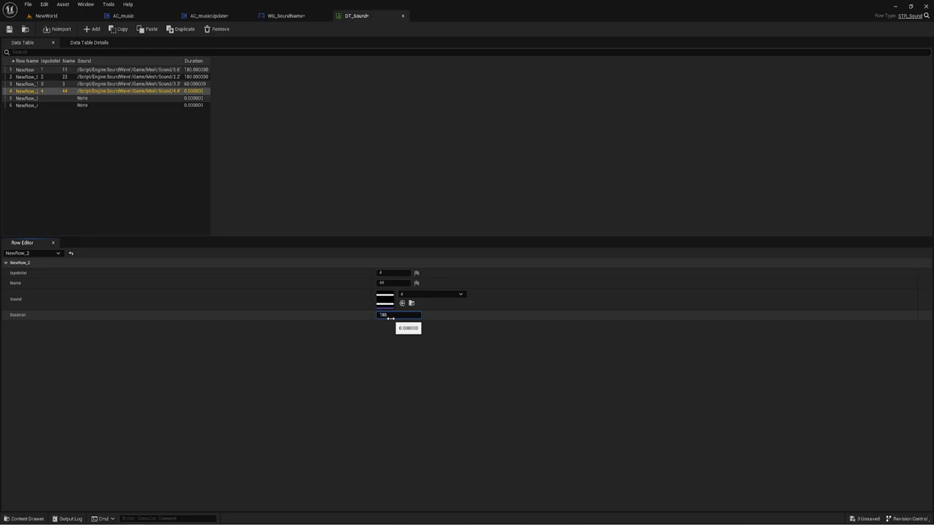
{"action": "key", "text": "Return"}
{"action": "type", "text": "10"}
{"action": "key", "text": "Return"}
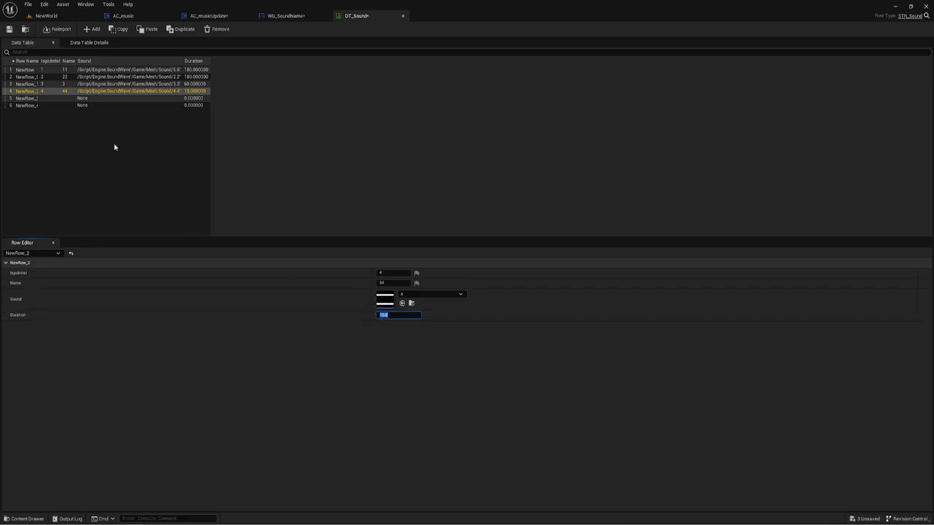
{"action": "left_click", "coordinate": [55, 100]}
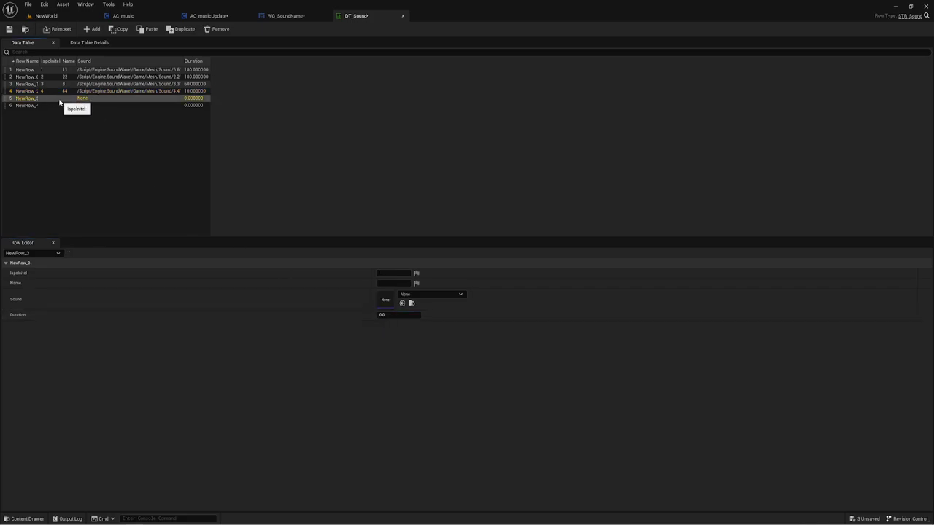
Edit the Duration of DT_Sound's first two rows, entering 20.
{"action": "left_click", "coordinate": [62, 98]}
{"action": "left_click", "coordinate": [52, 70]}
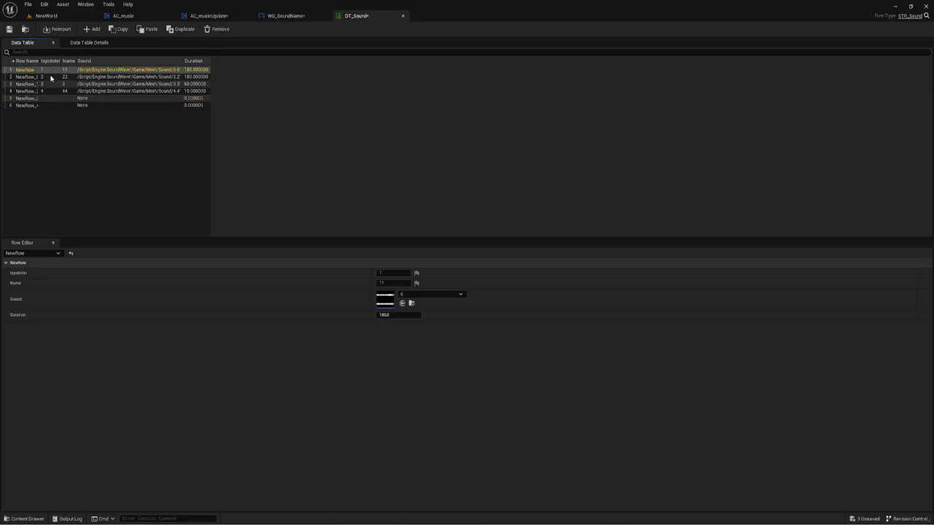
{"action": "left_click", "coordinate": [386, 315]}
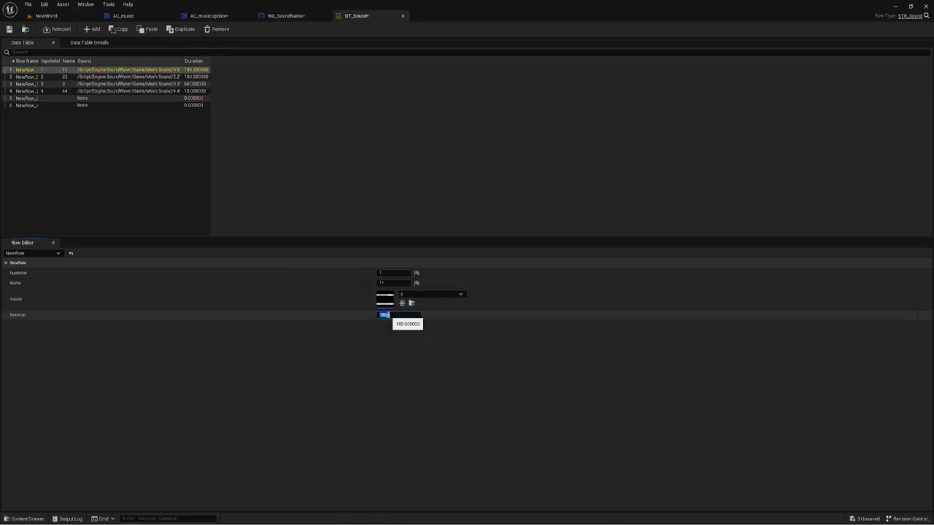
{"action": "type", "text": "6"}
{"action": "type", "text": "5"}
{"action": "key", "text": "Return"}
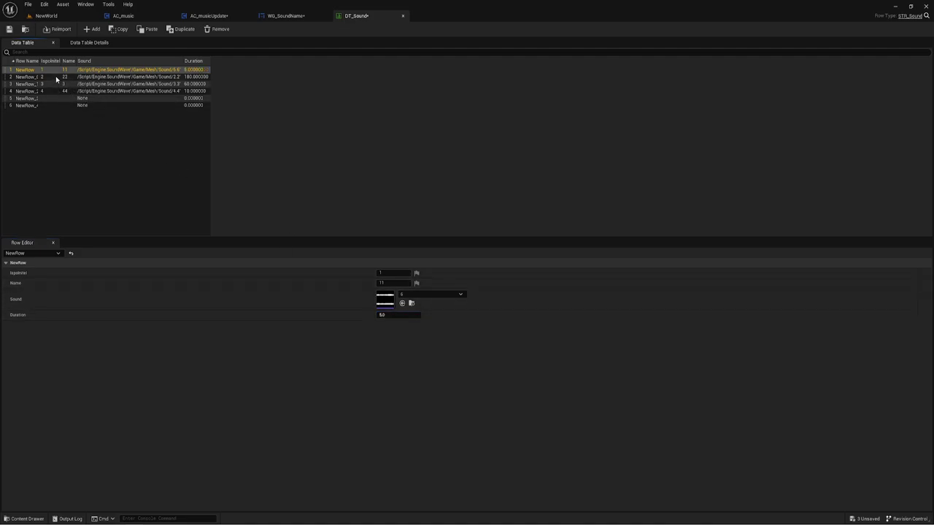
{"action": "left_click", "coordinate": [55, 78]}
{"action": "left_click", "coordinate": [400, 316]}
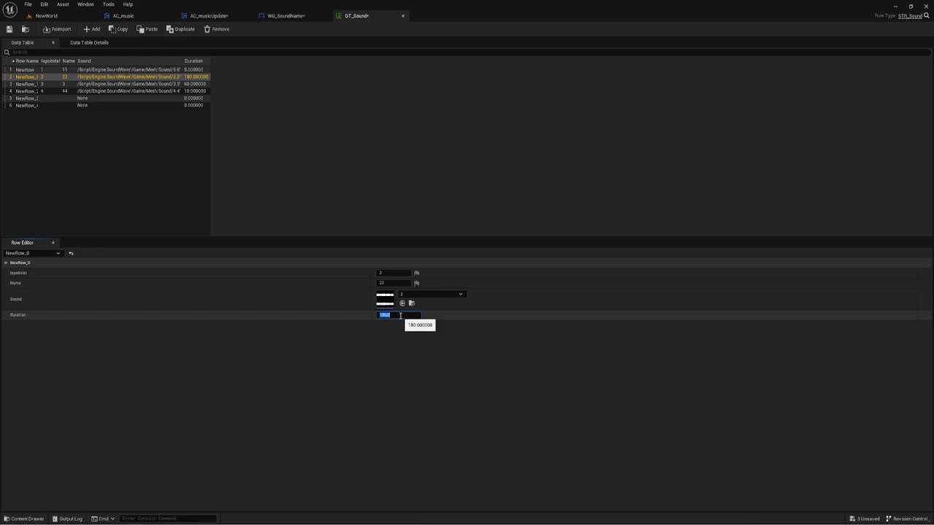
{"action": "type", "text": "20"}
{"action": "key", "text": "Return"}
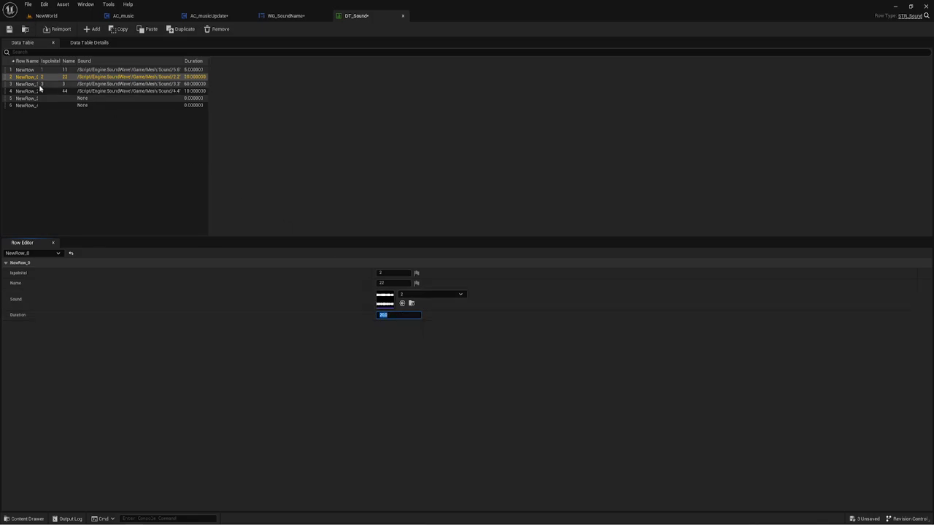
Confirm rows 1 and 2 have durations 20 and 5, then review rows 3–5.
{"action": "left_click", "coordinate": [51, 70]}
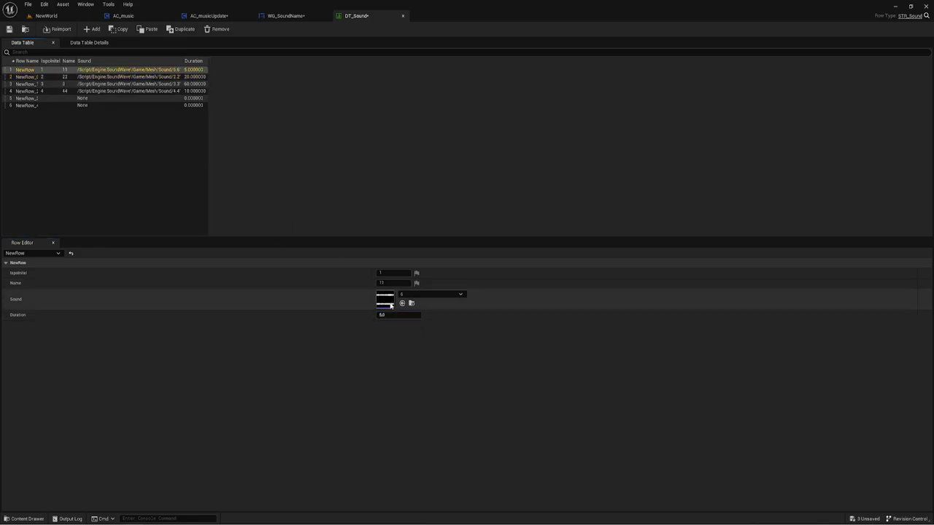
{"action": "left_click", "coordinate": [392, 315]}
{"action": "type", "text": "20"}
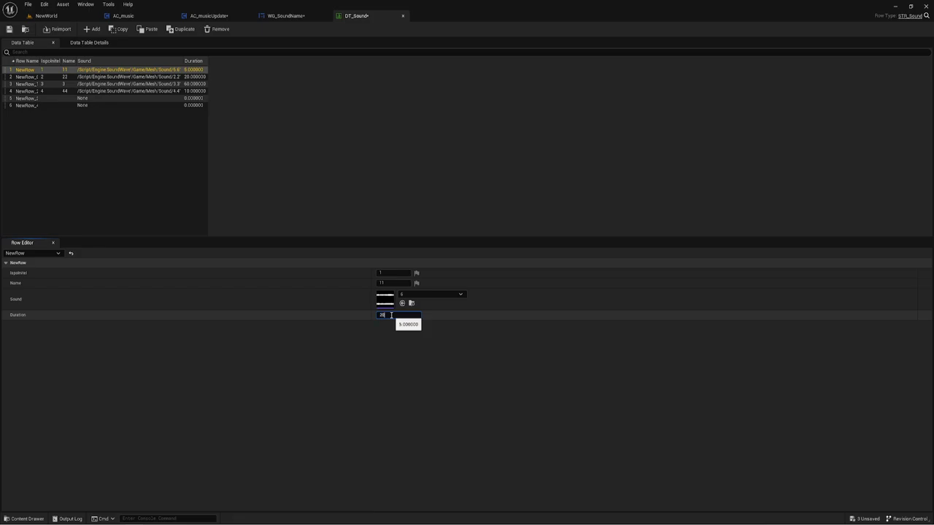
{"action": "key", "text": "Return"}
{"action": "left_click", "coordinate": [58, 77]}
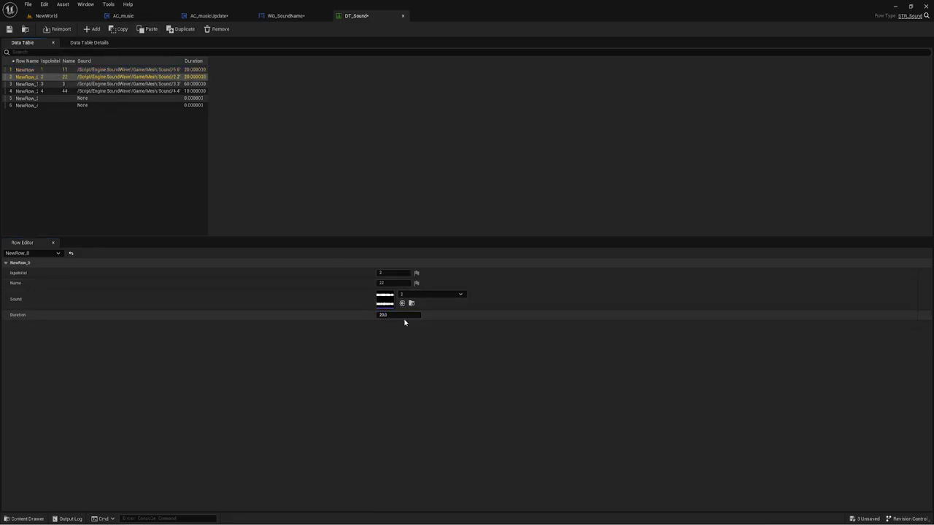
{"action": "left_click", "coordinate": [399, 316]}
{"action": "type", "text": "5"}
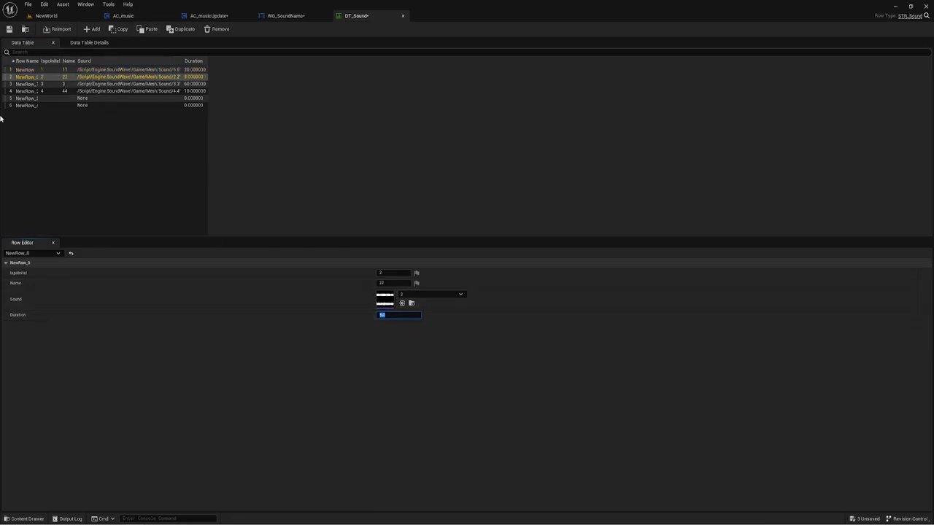
{"action": "left_click", "coordinate": [55, 86]}
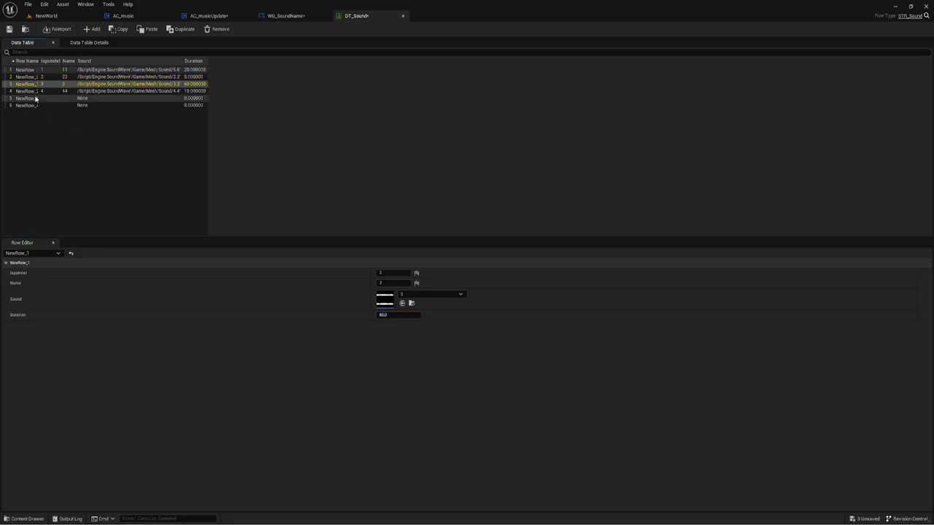
{"action": "left_click", "coordinate": [49, 93]}
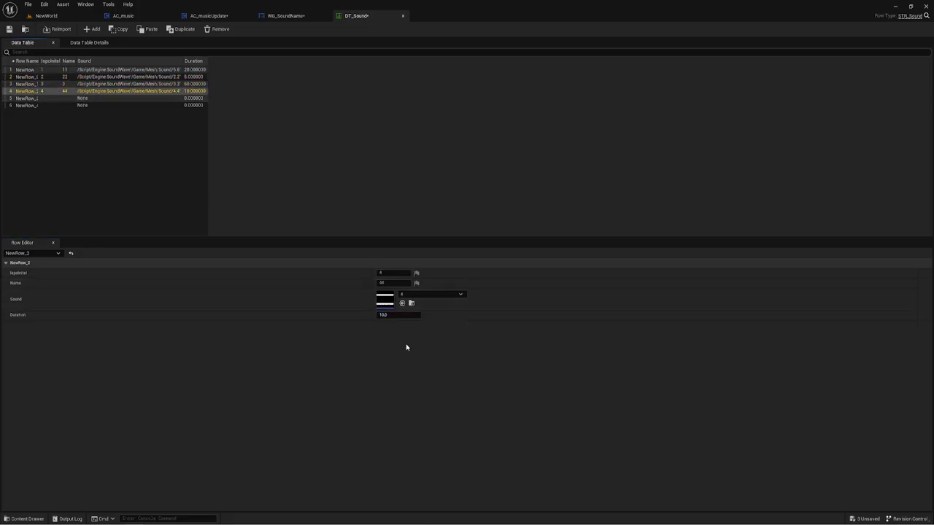
{"action": "left_click", "coordinate": [57, 98]}
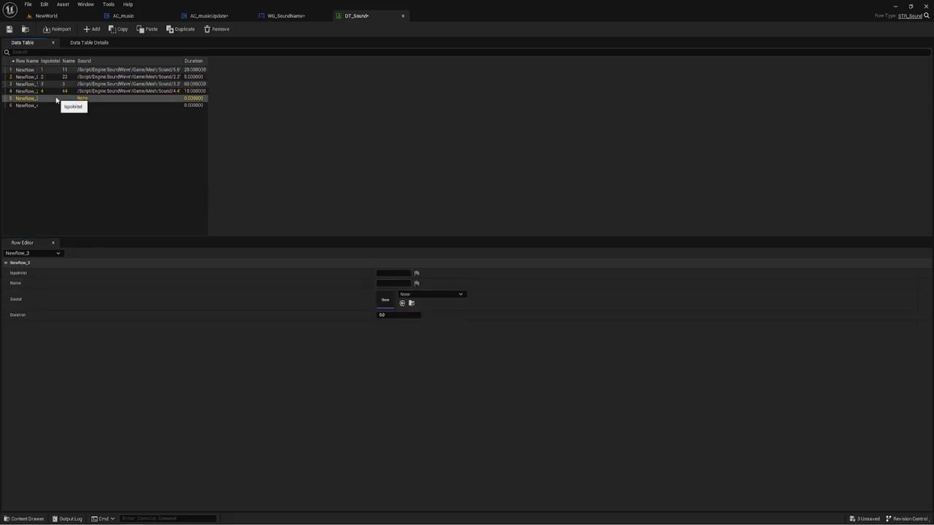
Fill the fifth row with index 5, name 55, sound 5 and duration 15.
{"action": "left_click", "coordinate": [395, 273]}
{"action": "type", "text": "55"}
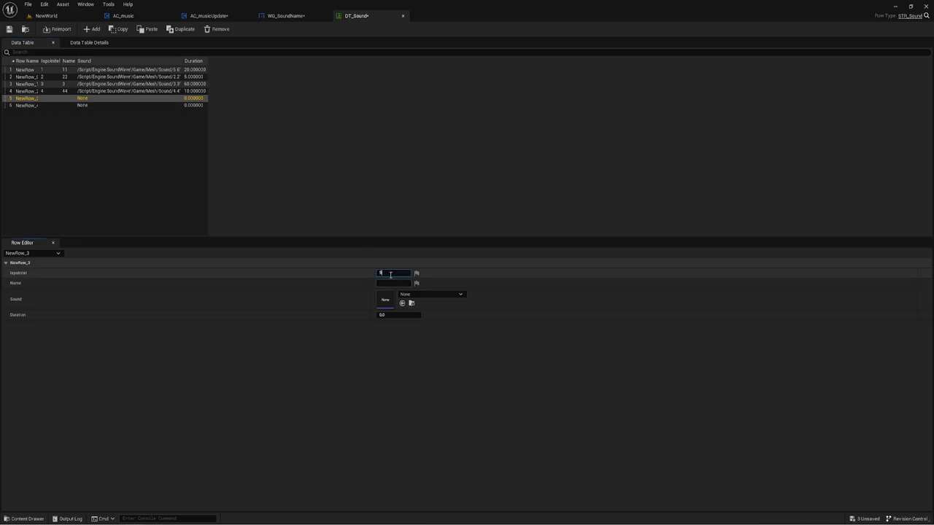
{"action": "type", "text": "5"}
{"action": "left_click", "coordinate": [390, 284]}
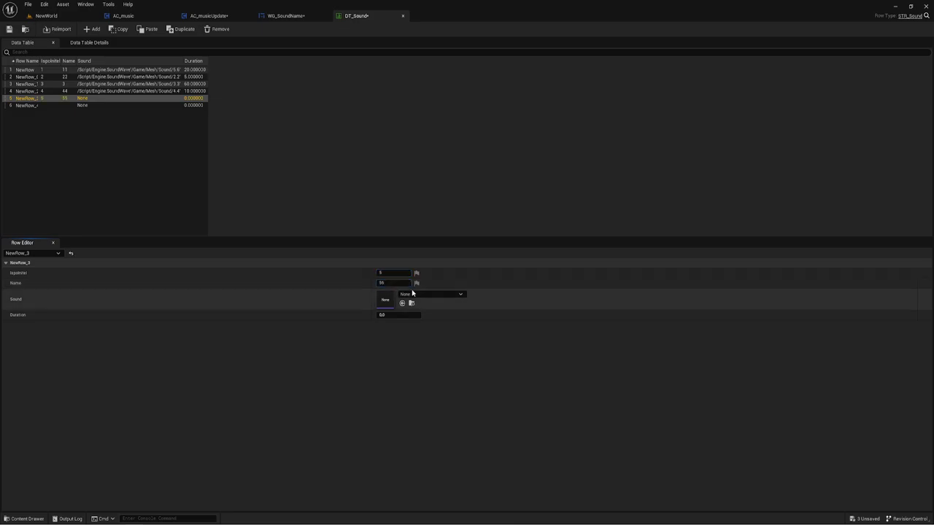
{"action": "left_click", "coordinate": [415, 294]}
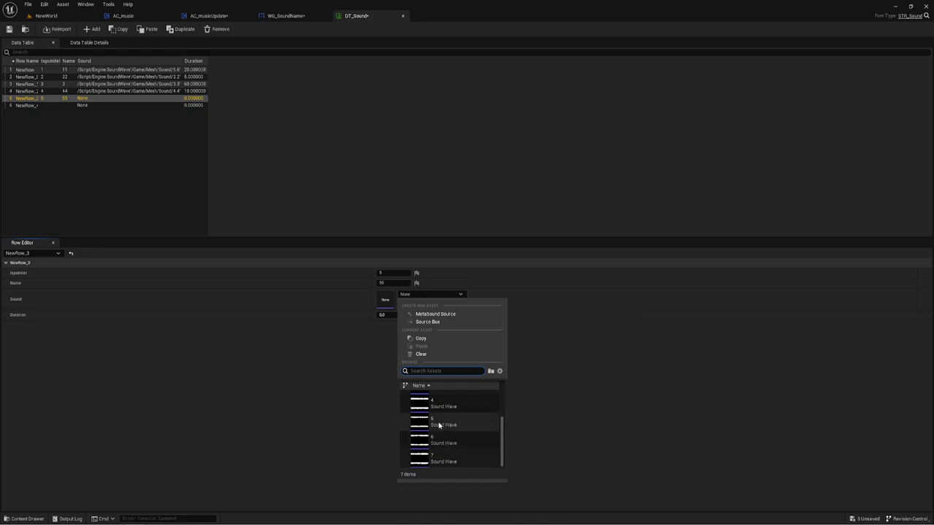
{"action": "left_click", "coordinate": [431, 422]}
{"action": "left_click", "coordinate": [390, 314]}
{"action": "type", "text": "15"}
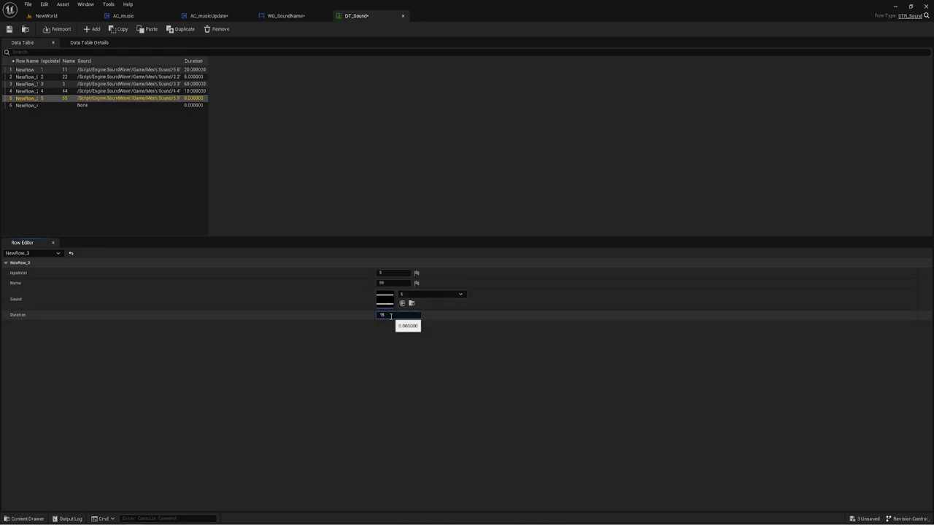
{"action": "key", "text": "Return"}
Remove the empty sixth row and save DT_Sound.
{"action": "left_click", "coordinate": [28, 105]}
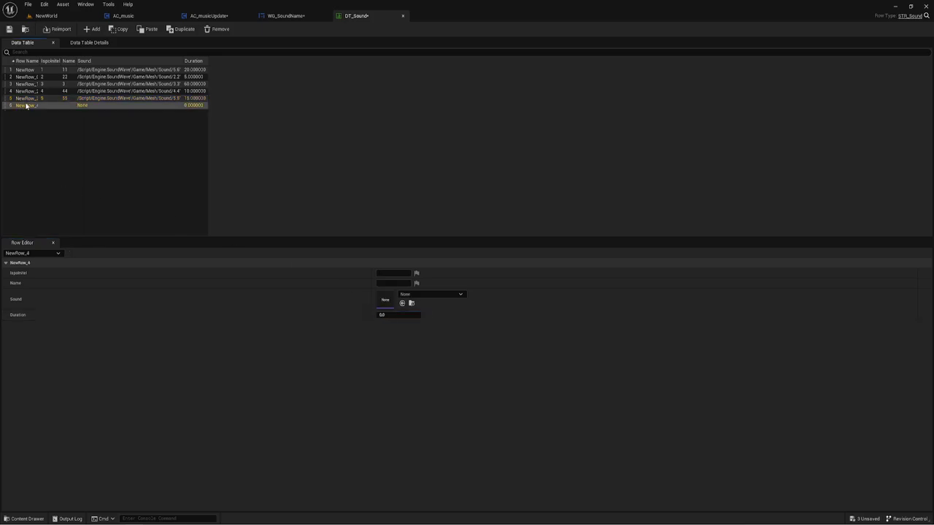
{"action": "left_click", "coordinate": [216, 30]}
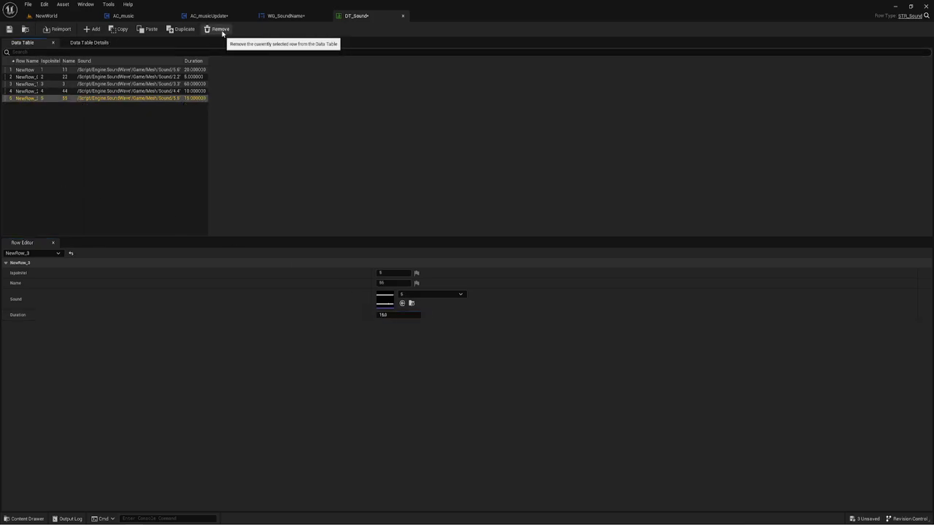
{"action": "left_click", "coordinate": [8, 30]}
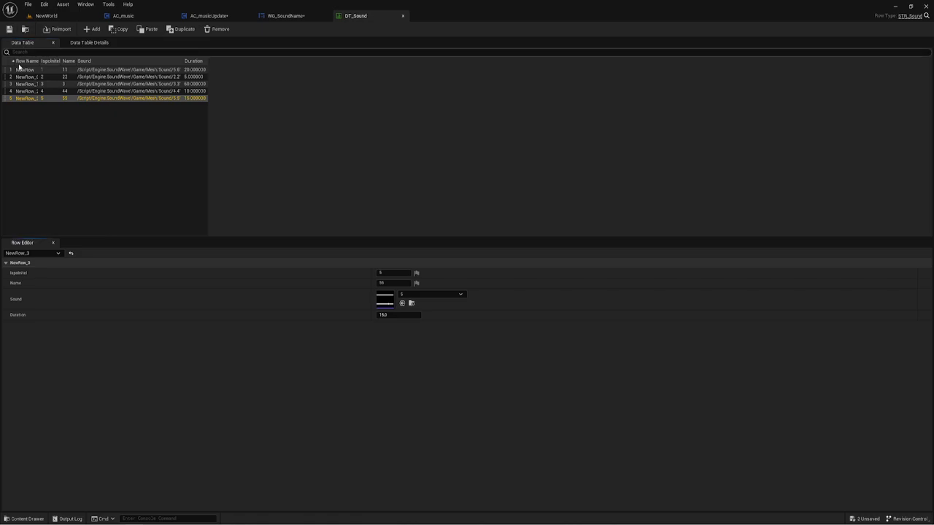
Close DT_Sound and bring AC_musicUpdate's Begin Play chain into view.
{"action": "left_click", "coordinate": [402, 16]}
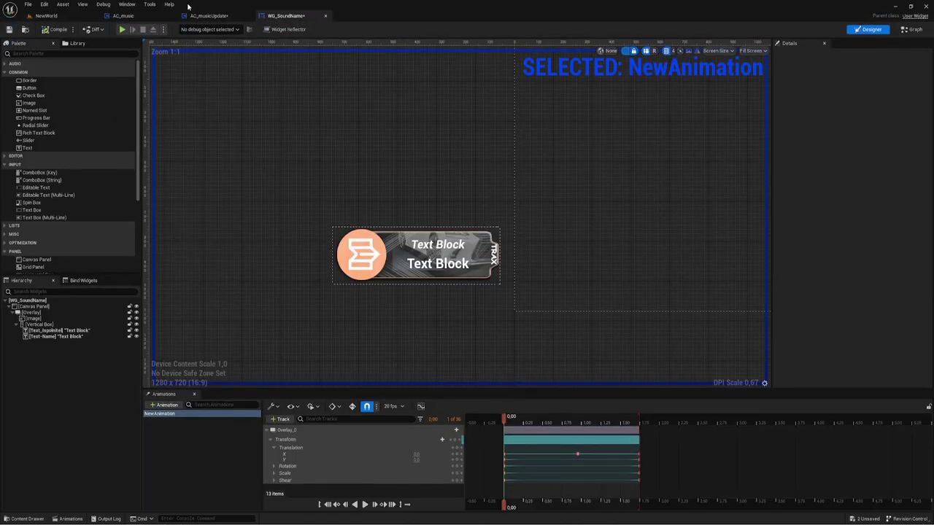
{"action": "left_click", "coordinate": [210, 16]}
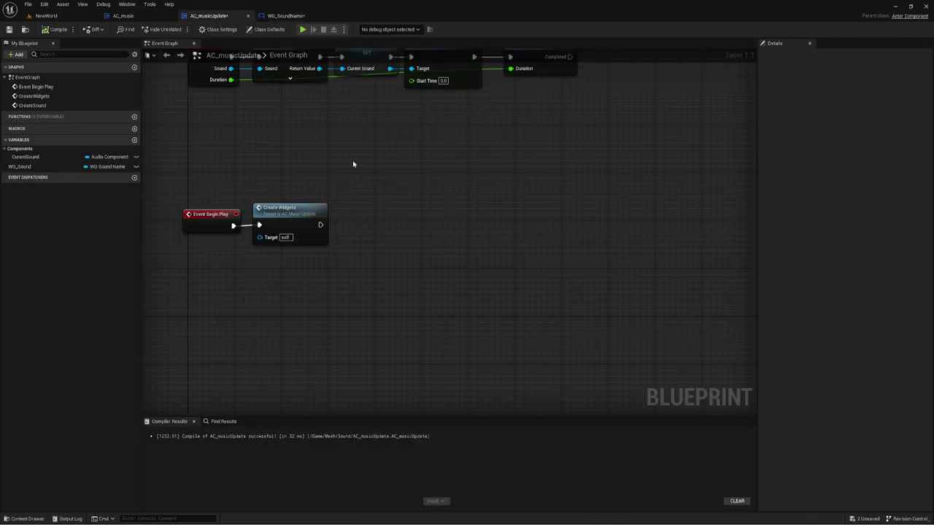
{"action": "right_click_drag", "start_coordinate": [353, 164], "coordinate": [361, 229]}
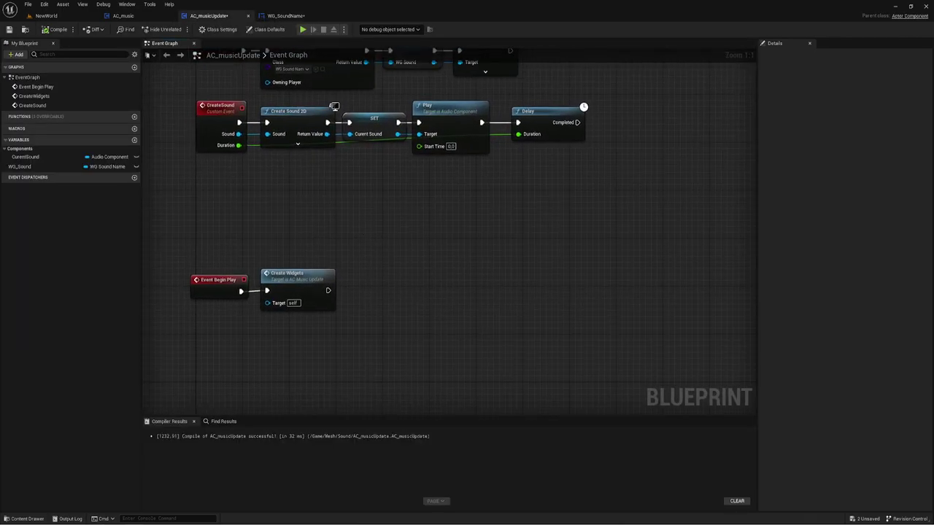
{"action": "right_click_drag", "start_coordinate": [386, 271], "coordinate": [380, 253]}
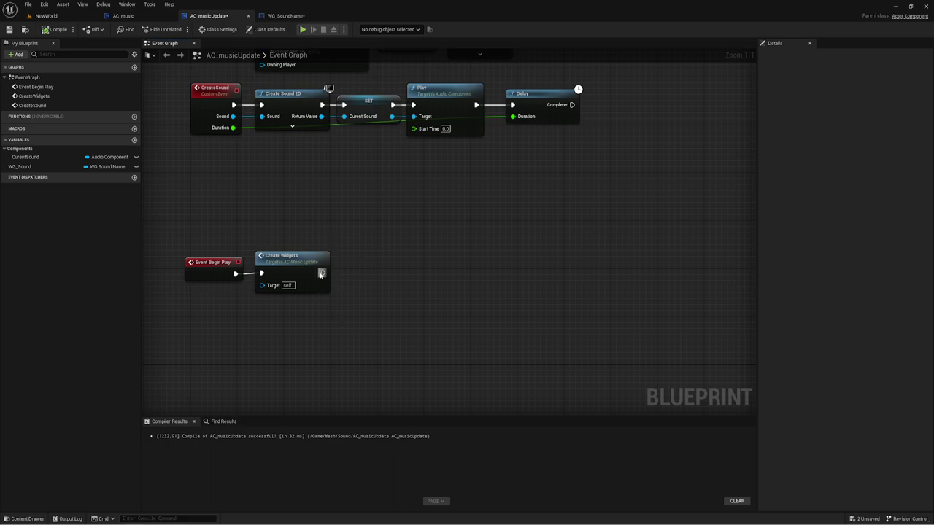
Add a Get Data Table Row node after Create Widgets, then return to the NewWorld level.
{"action": "left_click_drag", "start_coordinate": [323, 273], "coordinate": [367, 264]}
{"action": "type", "text": "row"}
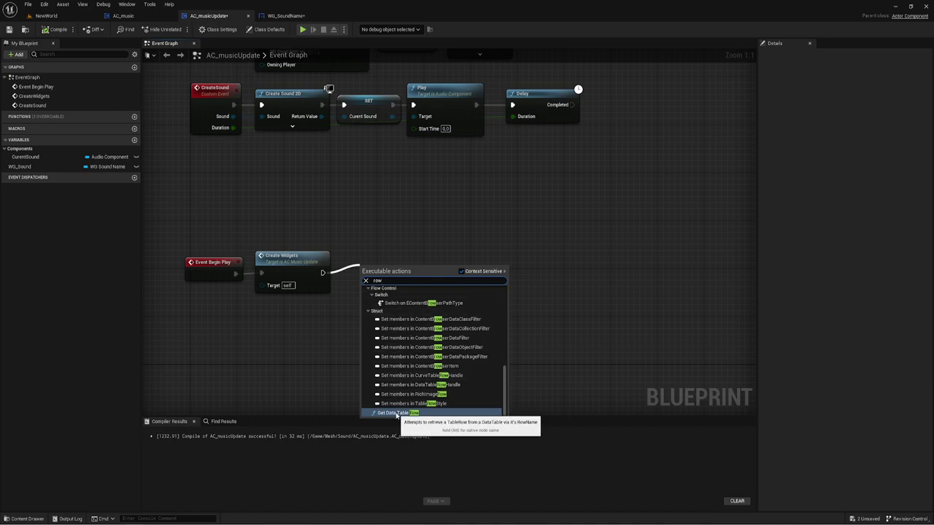
{"action": "left_click", "coordinate": [394, 413]}
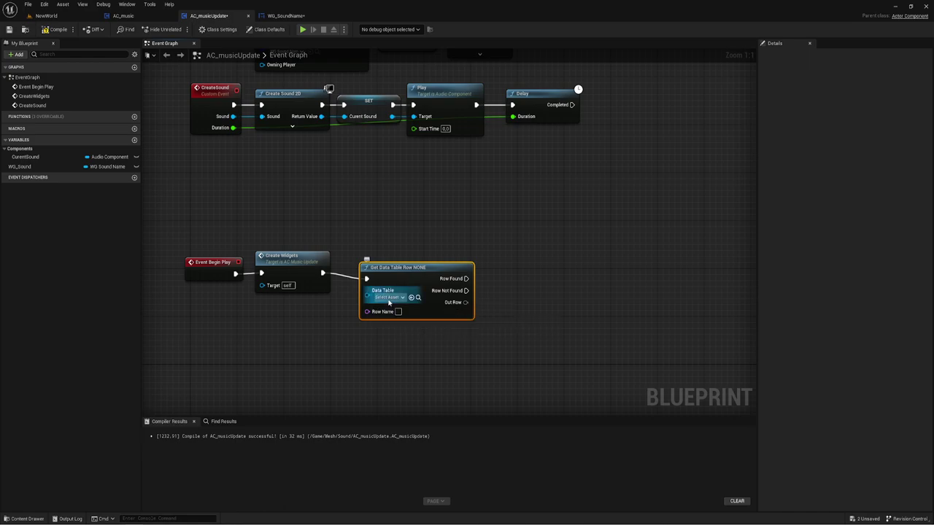
{"action": "left_click_drag", "start_coordinate": [399, 268], "coordinate": [393, 261]}
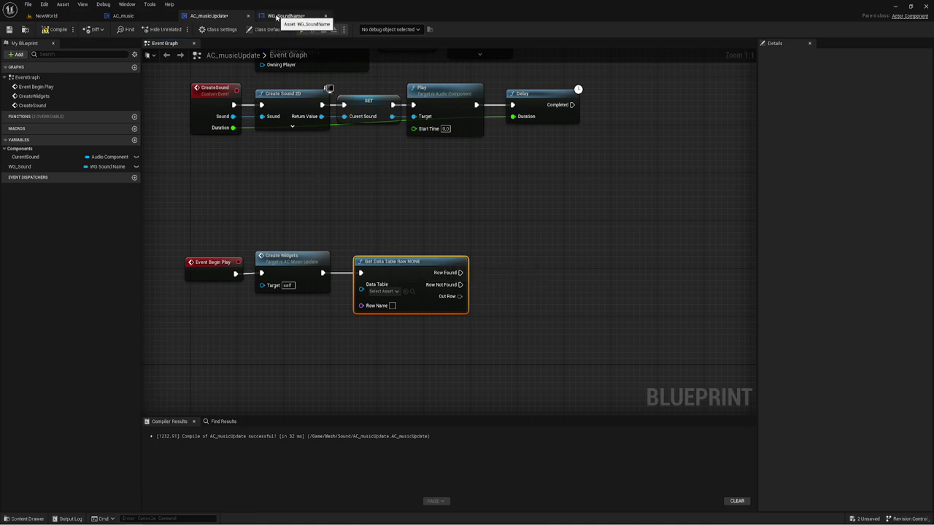
{"action": "left_click", "coordinate": [46, 15]}
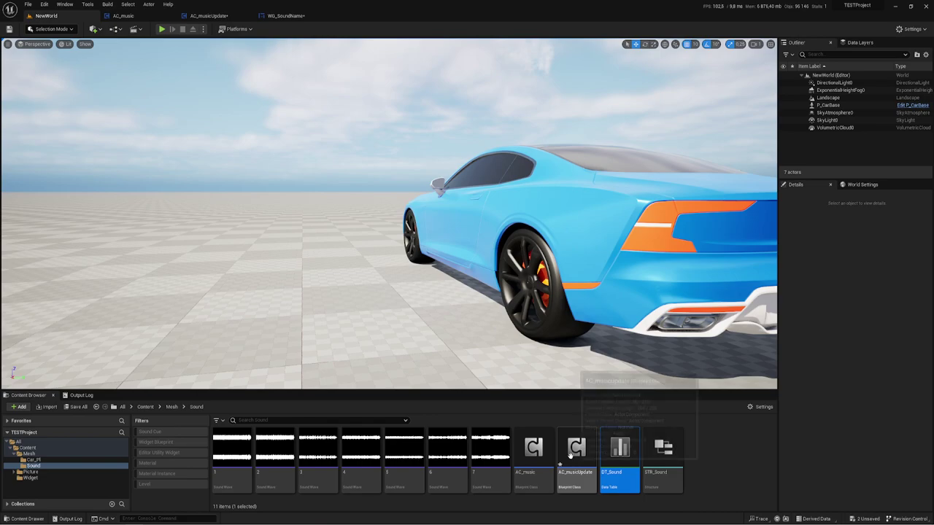
Open the DT_Sound data table and inspect its rows.
{"action": "double_click", "coordinate": [624, 446]}
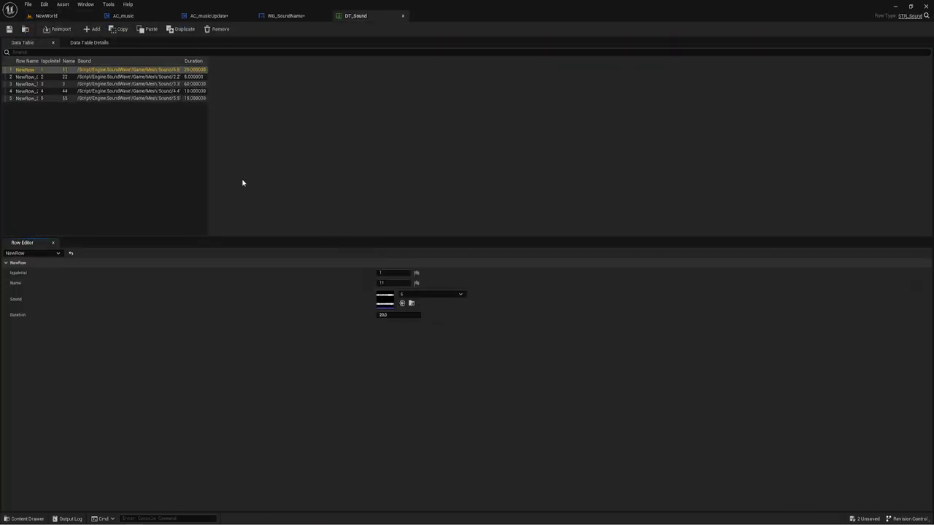
{"action": "left_click", "coordinate": [27, 71]}
{"action": "left_click", "coordinate": [33, 253]}
{"action": "left_click", "coordinate": [73, 261]}
Rename the first two rows to 1 and 2.
{"action": "double_click", "coordinate": [26, 70]}
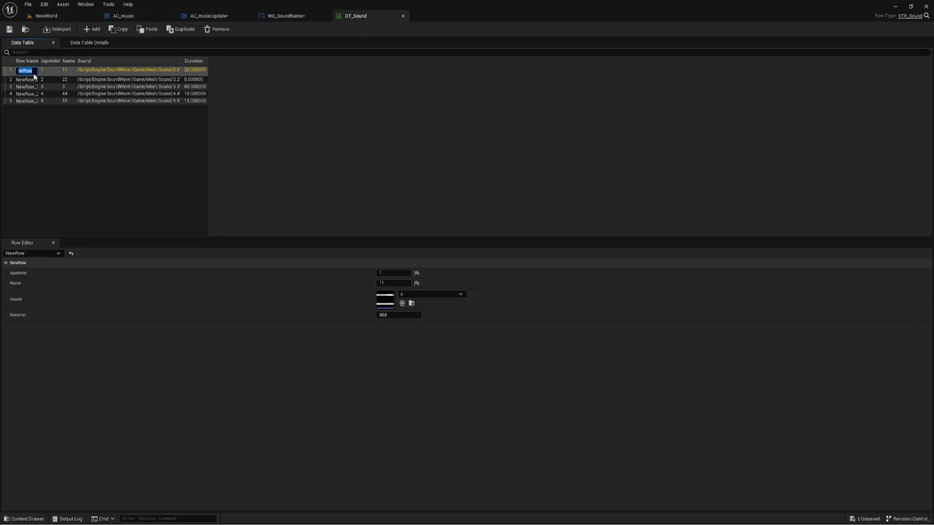
{"action": "type", "text": "1"}
{"action": "key", "text": "Return"}
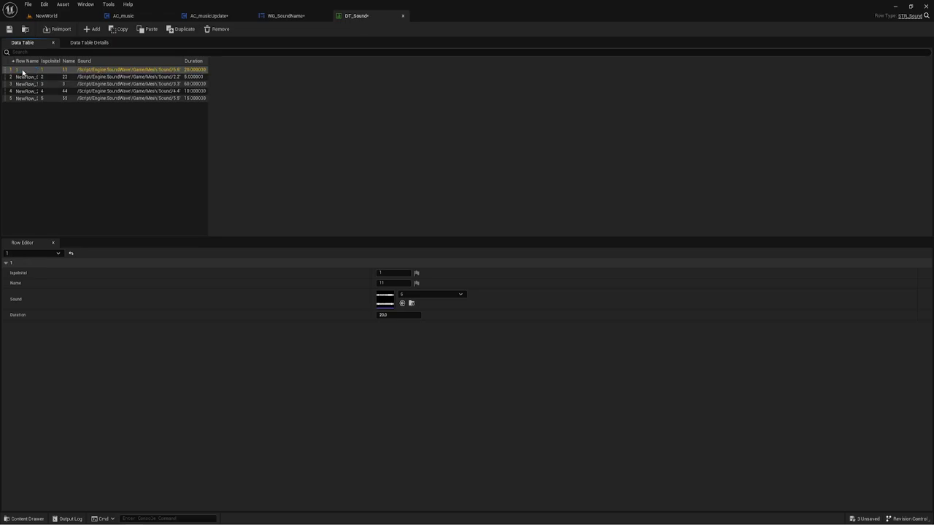
{"action": "double_click", "coordinate": [22, 71]}
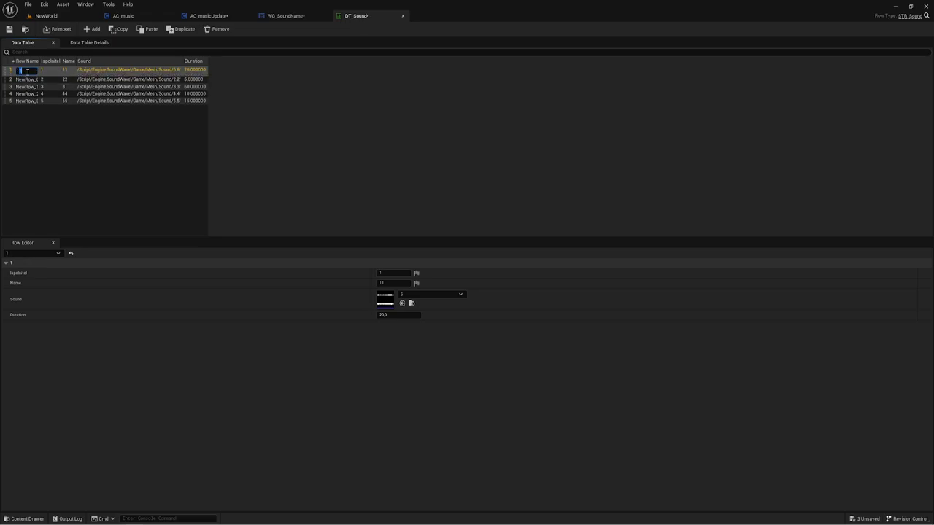
{"action": "double_click", "coordinate": [26, 80]}
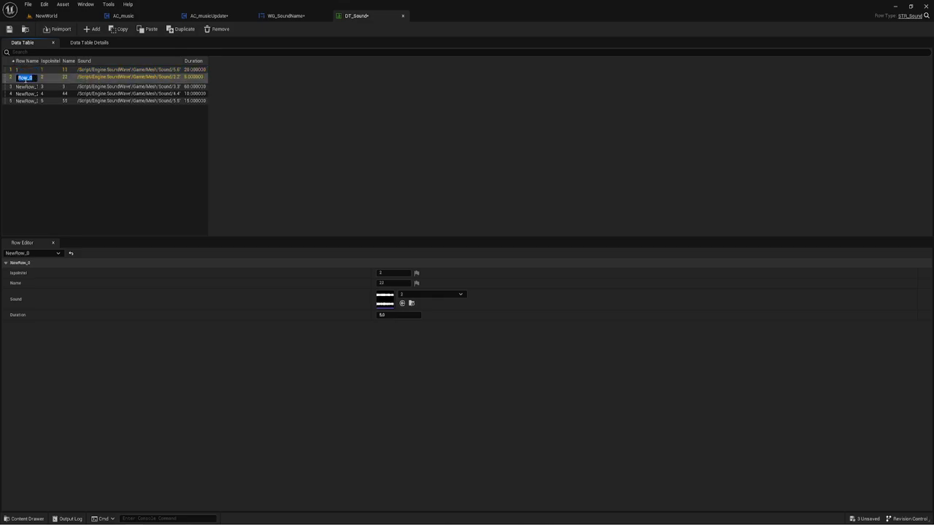
{"action": "type", "text": "2"}
{"action": "key", "text": "Return"}
Rename rows three to five as 3, 4 and 5, and save DT_Sound.
{"action": "double_click", "coordinate": [24, 86]}
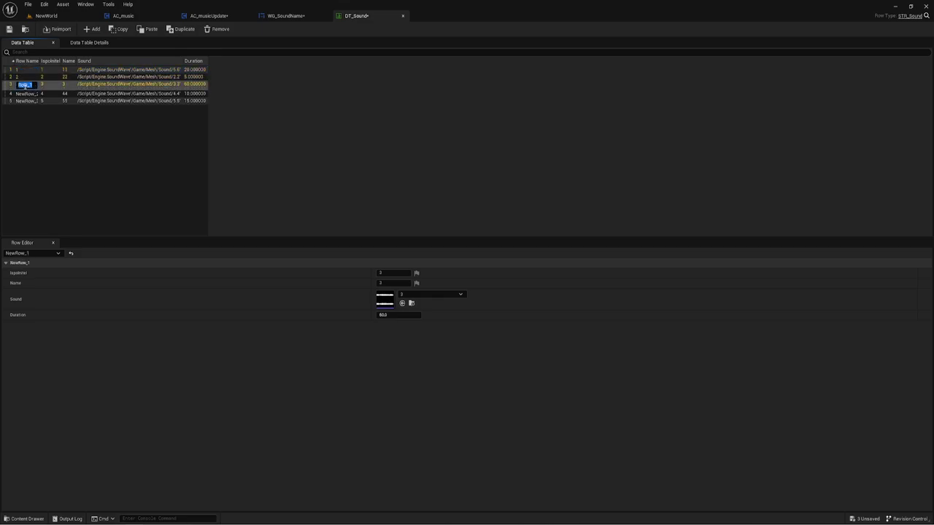
{"action": "type", "text": "3"}
{"action": "key", "text": "Return"}
{"action": "double_click", "coordinate": [23, 91]}
{"action": "type", "text": "4"}
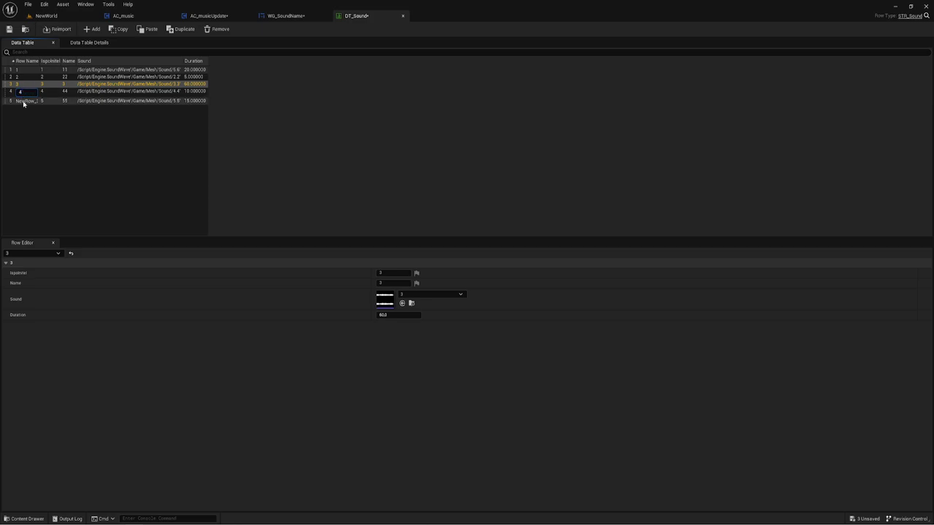
{"action": "key", "text": "Return"}
{"action": "double_click", "coordinate": [22, 99]}
{"action": "type", "text": "5"}
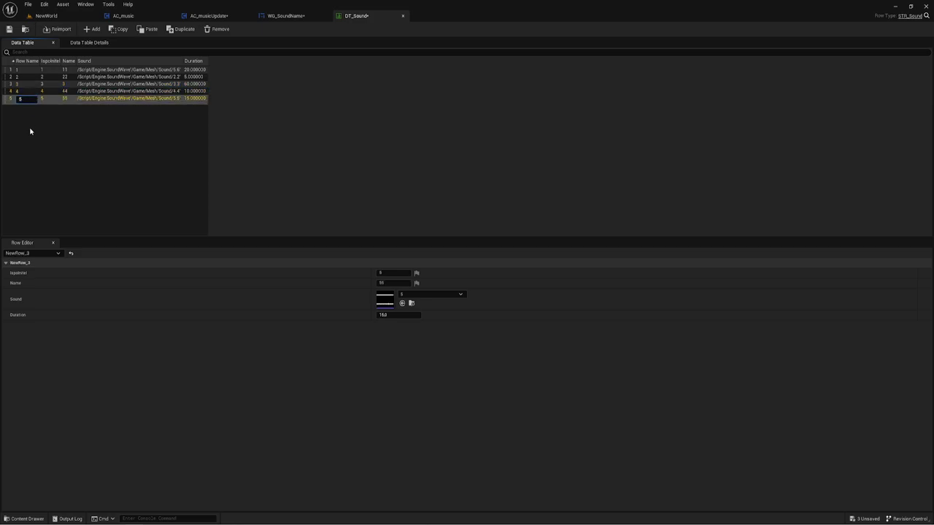
{"action": "key", "text": "Return"}
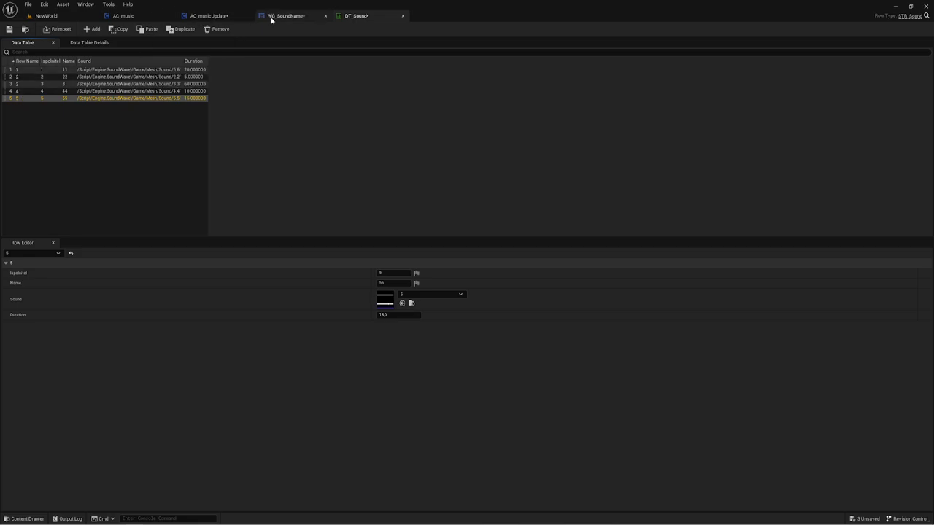
{"action": "left_click", "coordinate": [8, 29]}
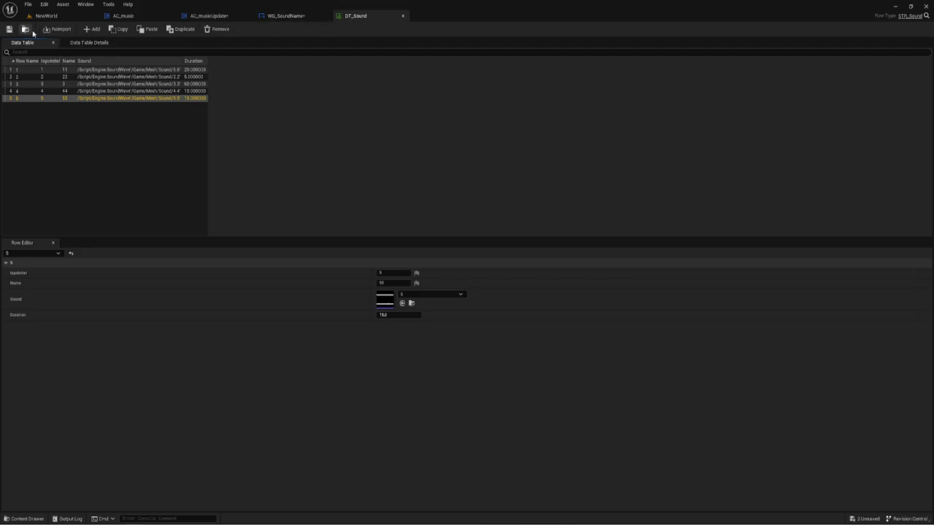
Set the Get Data Table Row node's Data Table to DT_Sound with Row Name 1.
{"action": "left_click", "coordinate": [229, 16]}
{"action": "right_click_drag", "start_coordinate": [364, 306], "coordinate": [402, 251]}
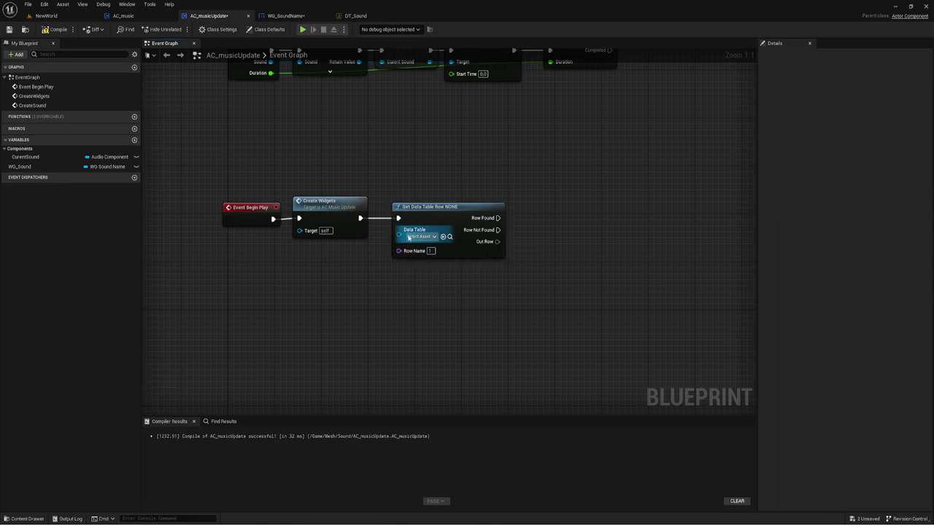
{"action": "left_click", "coordinate": [422, 236]}
{"action": "left_click", "coordinate": [441, 288]}
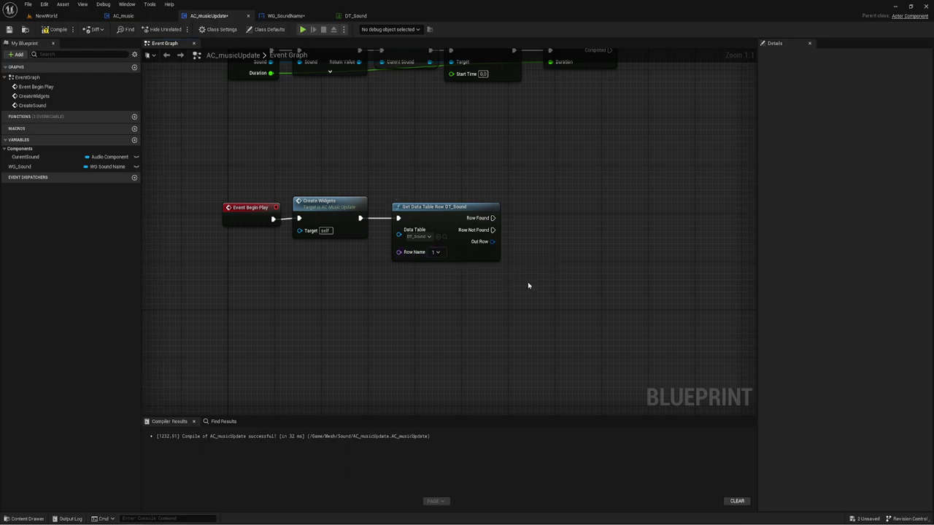
{"action": "right_click_drag", "start_coordinate": [528, 286], "coordinate": [481, 288]}
{"action": "left_click", "coordinate": [390, 256]}
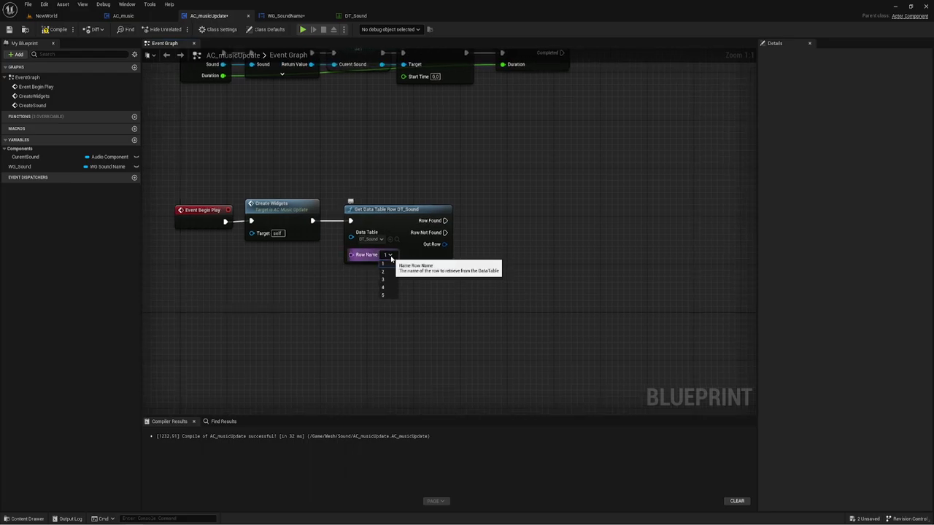
{"action": "left_click", "coordinate": [384, 264]}
{"action": "right_click_drag", "start_coordinate": [338, 312], "coordinate": [409, 280]}
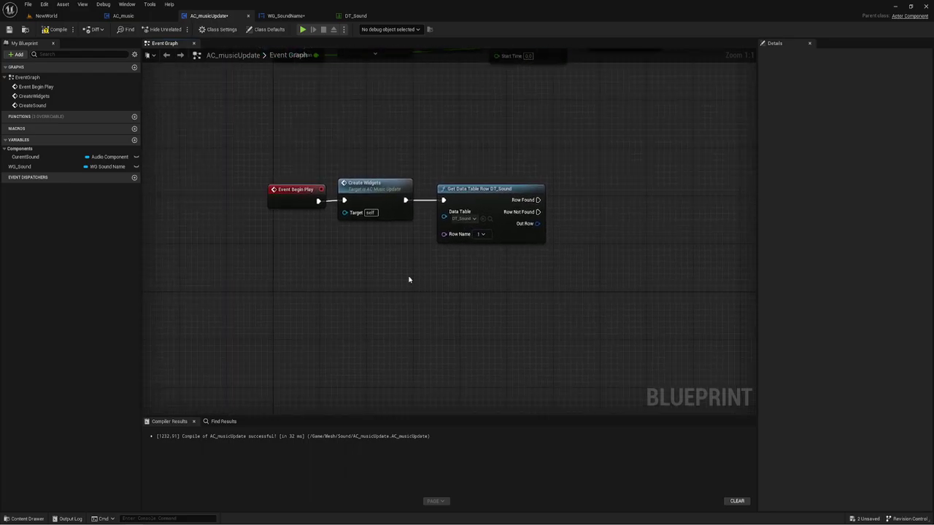
{"action": "right_click", "coordinate": [326, 258]}
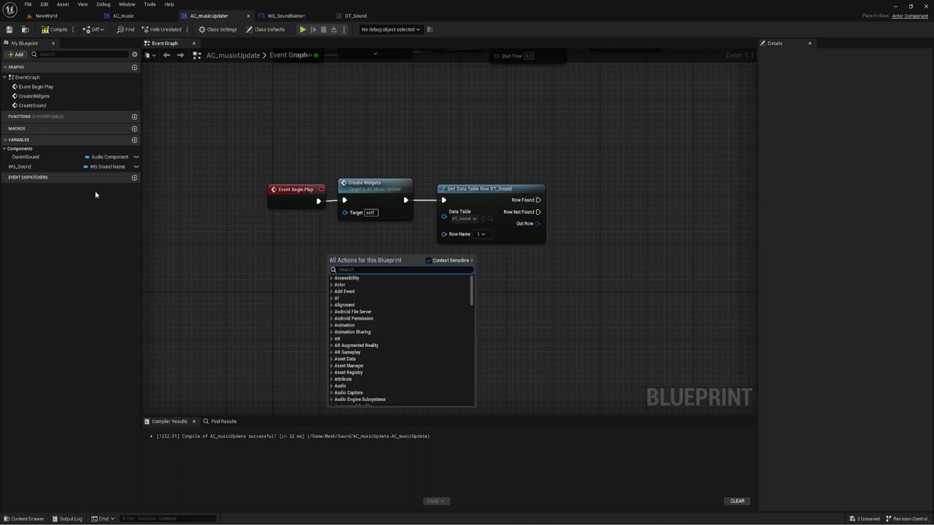
Create an Integer variable SoundInd and place its getter in the event graph.
{"action": "left_click", "coordinate": [135, 140]}
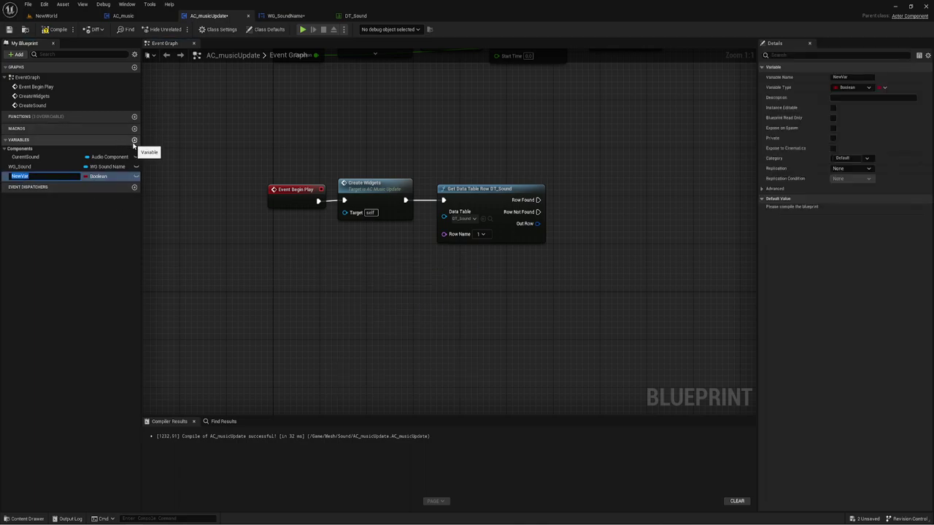
{"action": "type", "text": "I"}
{"action": "key", "text": "BackSpace"}
{"action": "key", "text": "Return"}
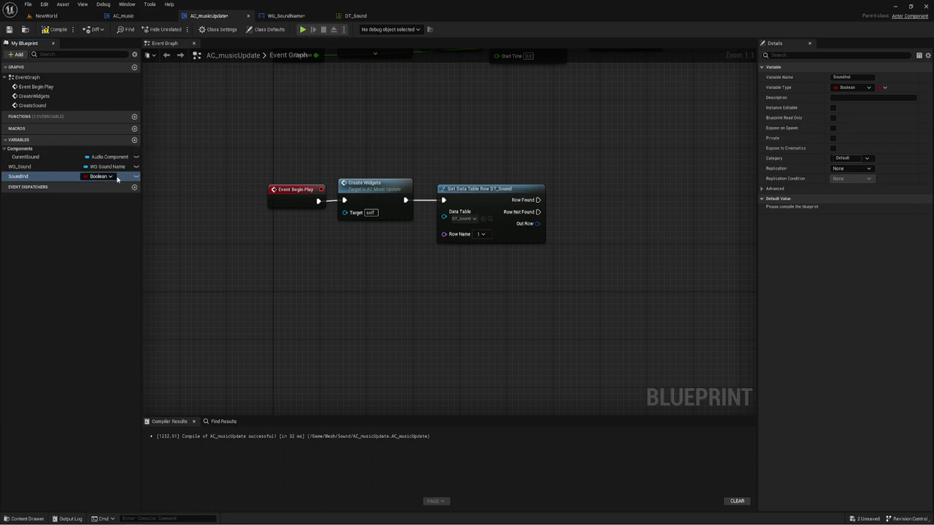
{"action": "left_click", "coordinate": [113, 179]}
{"action": "left_click", "coordinate": [102, 216]}
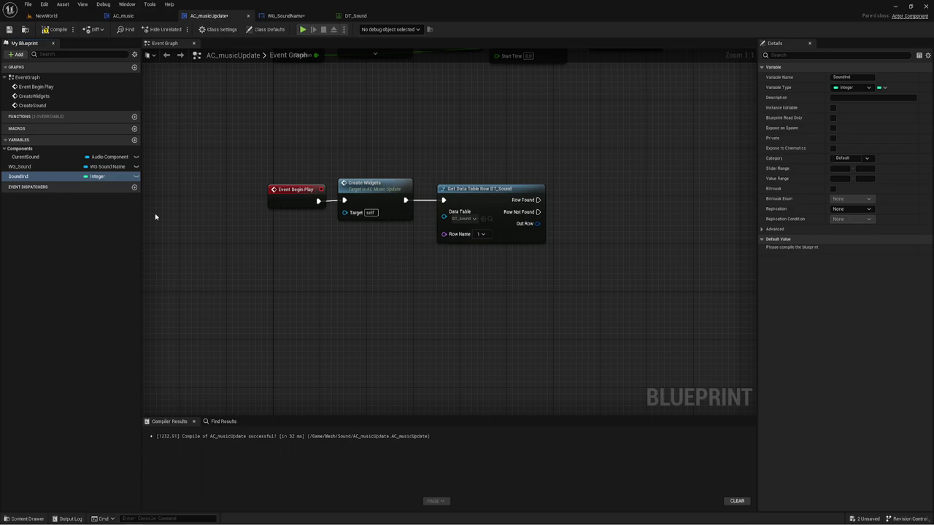
{"action": "left_click_drag", "start_coordinate": [29, 177], "coordinate": [380, 232], "text": "ctrl"}
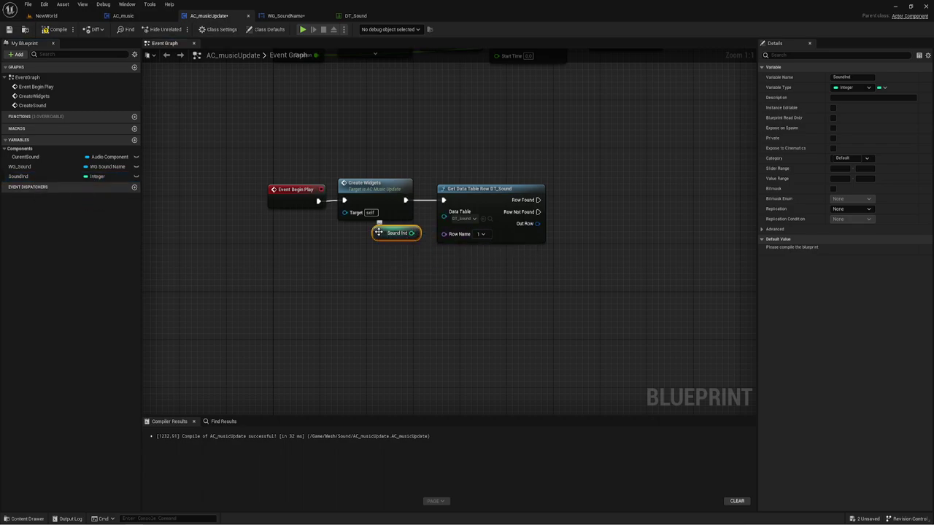
Wire Sound Ind toward Row Name and keep DT_Sound as the lookup table.
{"action": "mouse_move", "coordinate": [415, 238]}
{"action": "left_mouse_down"}
{"action": "mouse_move", "coordinate": [381, 249]}
{"action": "mouse_move", "coordinate": [447, 243]}
{"action": "left_mouse_up"}
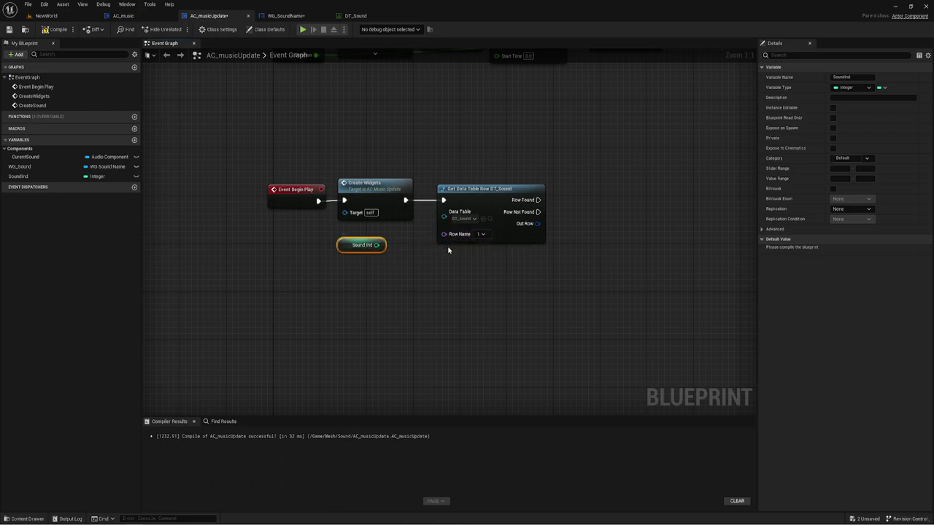
{"action": "left_click", "coordinate": [474, 219]}
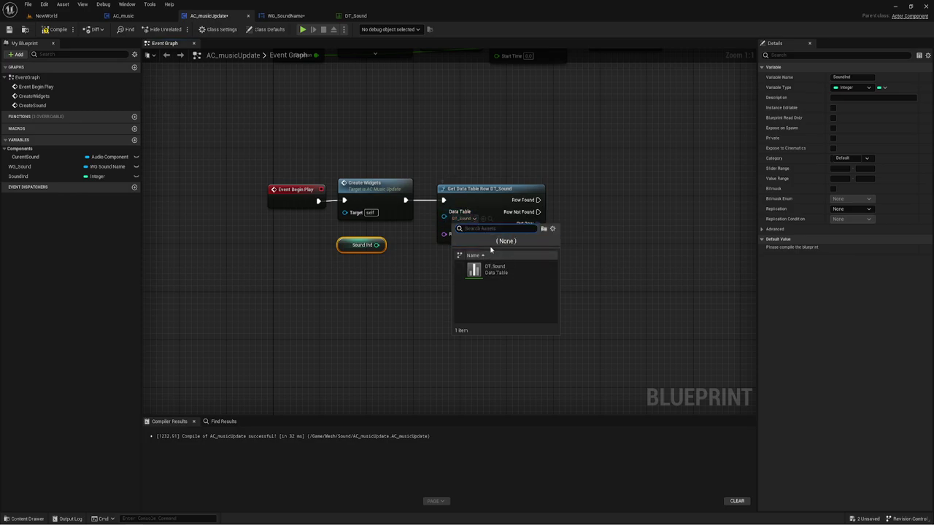
{"action": "left_click", "coordinate": [552, 229]}
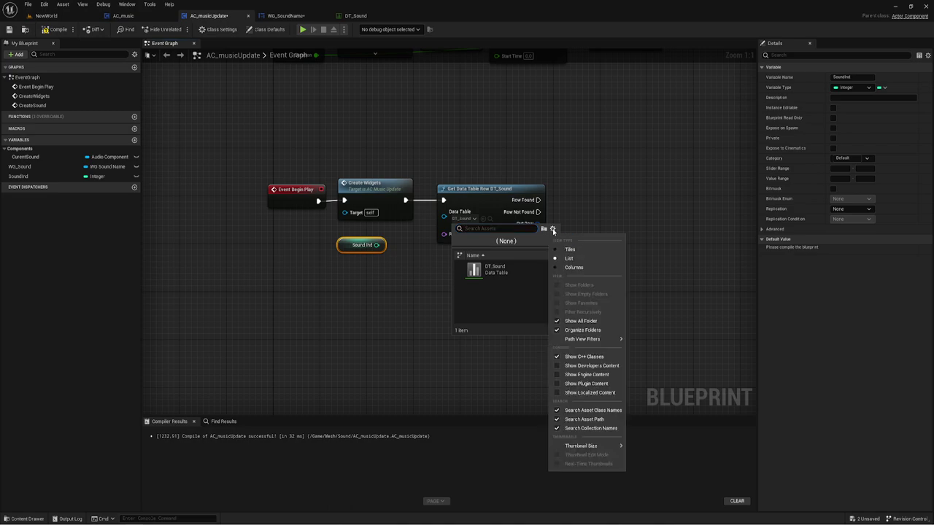
{"action": "left_click", "coordinate": [562, 228]}
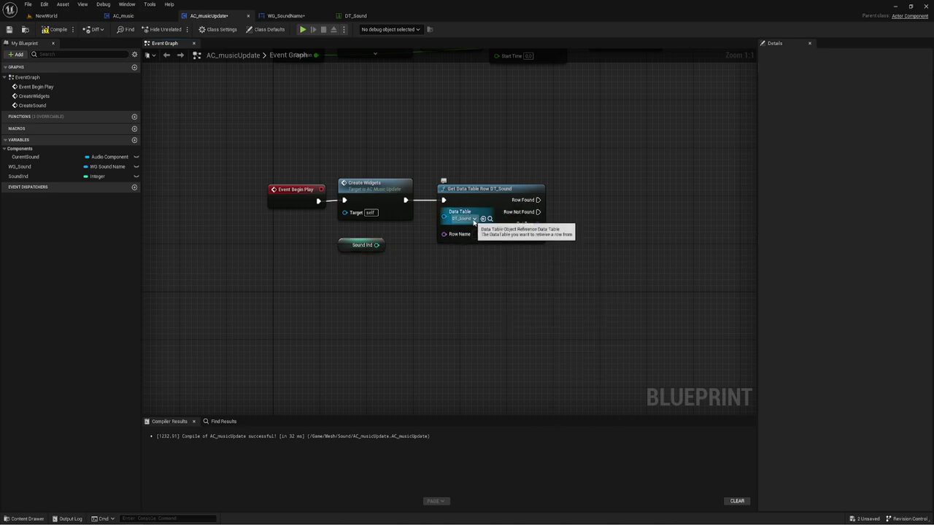
{"action": "left_click", "coordinate": [476, 221]}
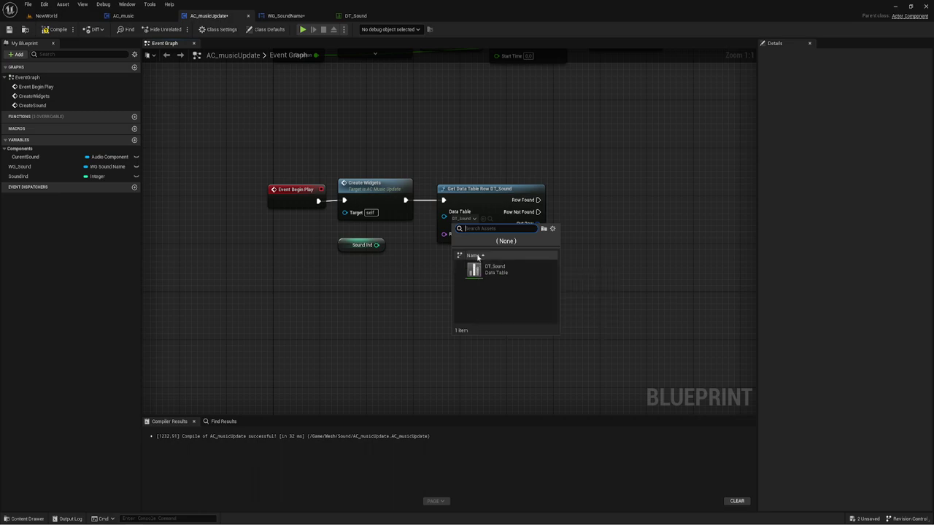
{"action": "left_click", "coordinate": [431, 322]}
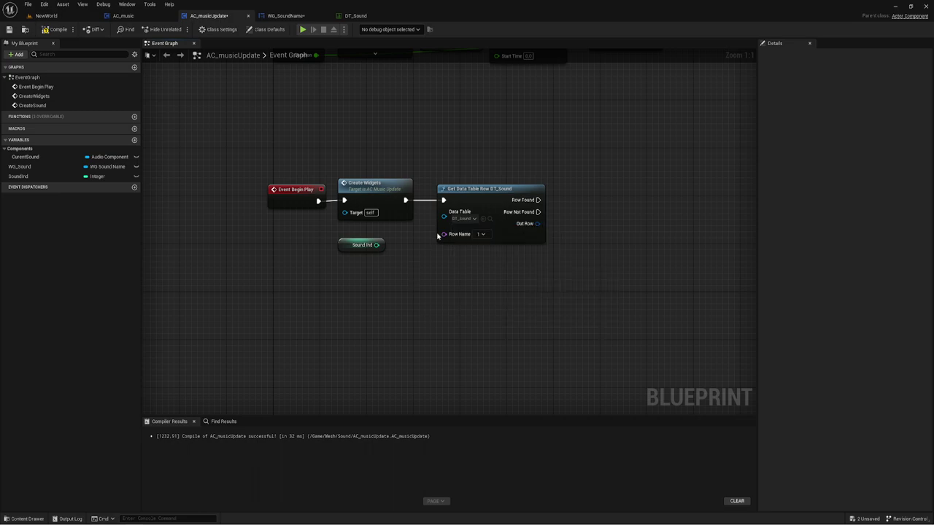
Delete the existing Get Data Table Row node and drag a new wire from Create Widgets.
{"action": "left_click", "coordinate": [463, 201]}
{"action": "key", "text": "Delete"}
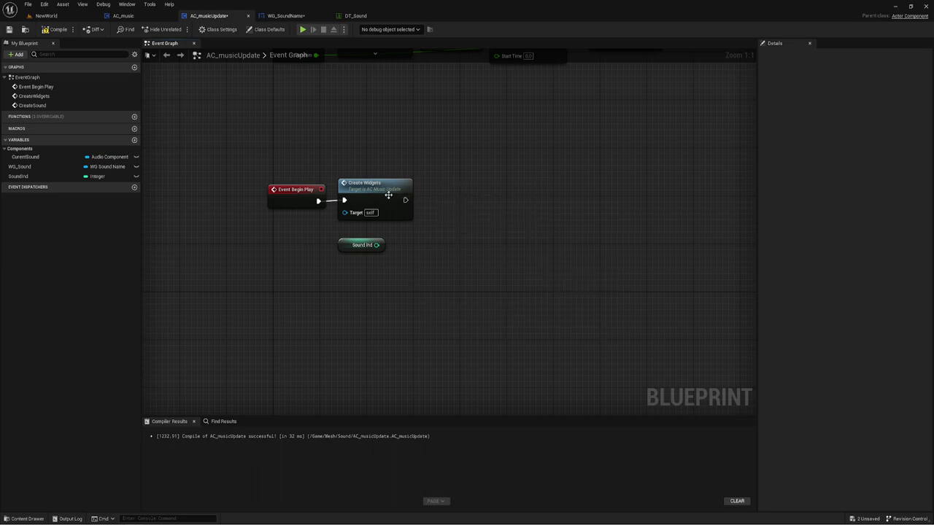
{"action": "left_click_drag", "start_coordinate": [406, 200], "coordinate": [440, 201]}
Search the actions for 'row' and add Get Data Table Row after Create Widgets.
{"action": "type", "text": "date"}
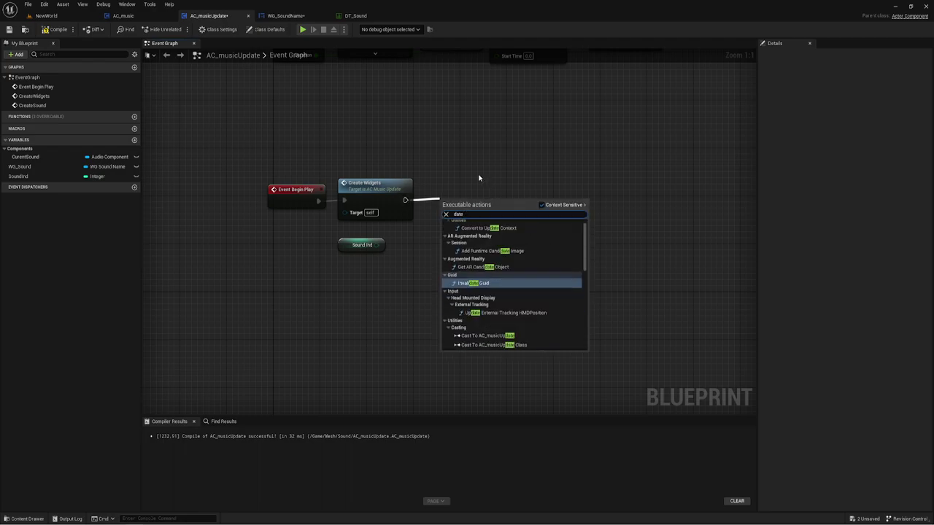
{"action": "key", "text": "BackSpace"}
{"action": "key", "text": "BackSpace"}
{"action": "key", "text": "BackSpace"}
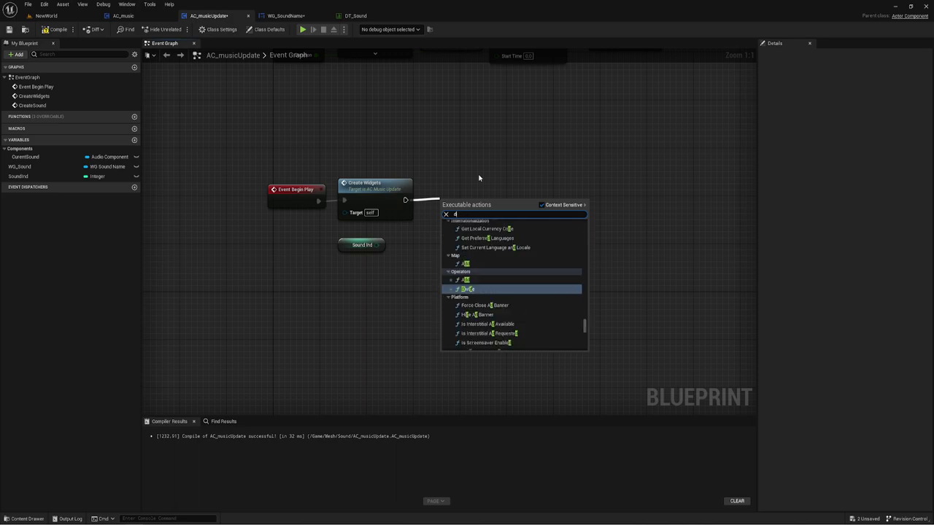
{"action": "key", "text": "BackSpace"}
{"action": "type", "text": "tab"}
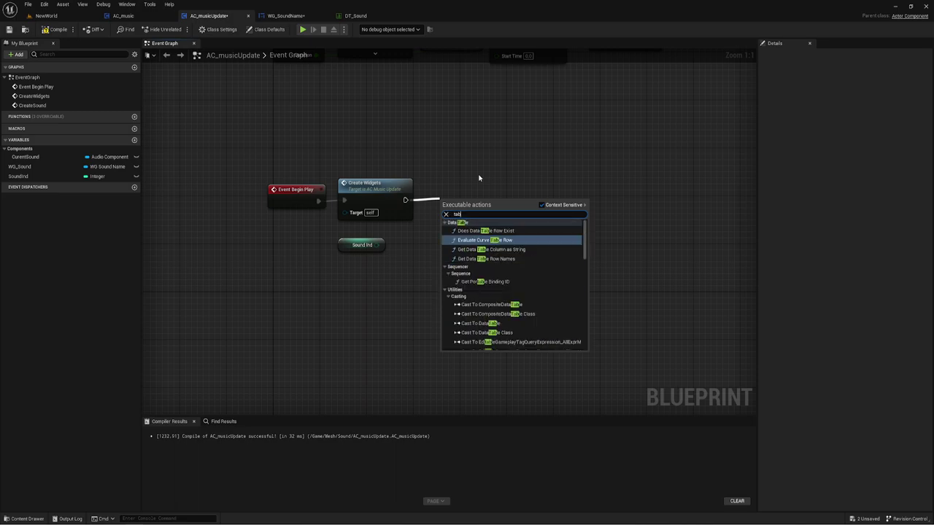
{"action": "type", "text": "le"}
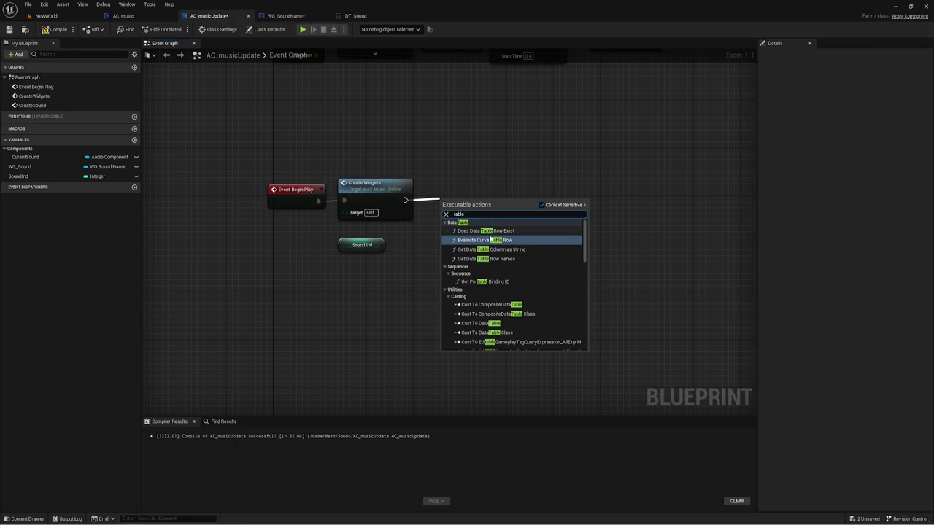
{"action": "scroll", "coordinate": [493, 248], "scroll_direction": "down", "scroll_amount": 3}
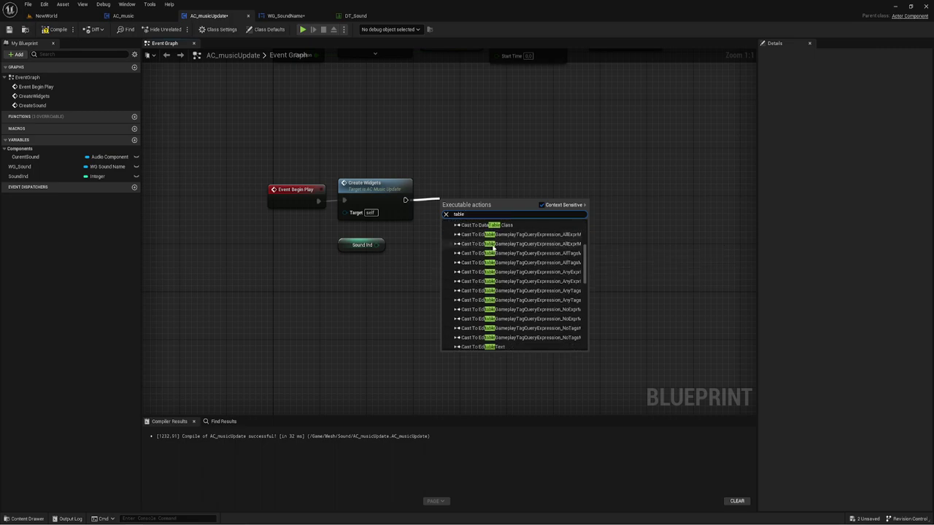
{"action": "scroll", "coordinate": [493, 255], "scroll_direction": "up", "scroll_amount": 3}
{"action": "scroll", "coordinate": [493, 264], "scroll_direction": "up", "scroll_amount": 2}
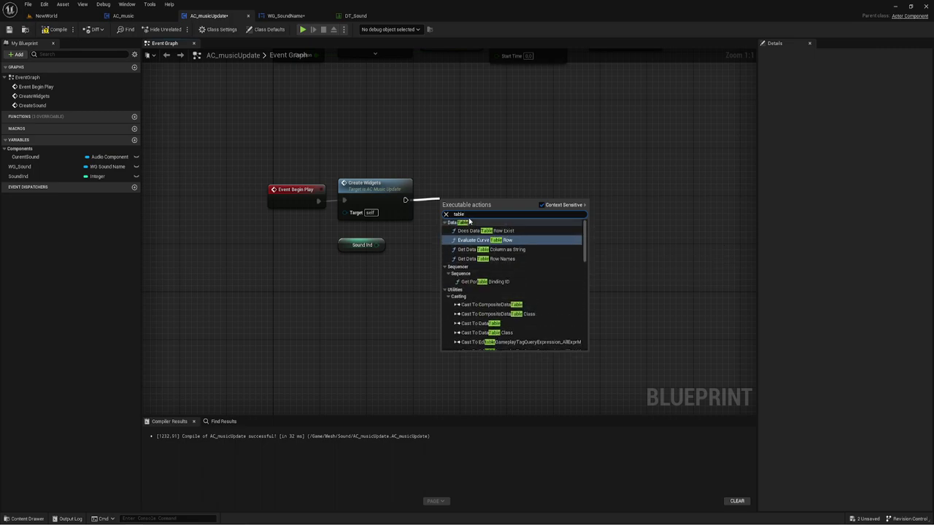
{"action": "key", "text": "BackSpace"}
{"action": "key", "text": "BackSpace"}
{"action": "key", "text": "BackSpace"}
{"action": "type", "text": "row"}
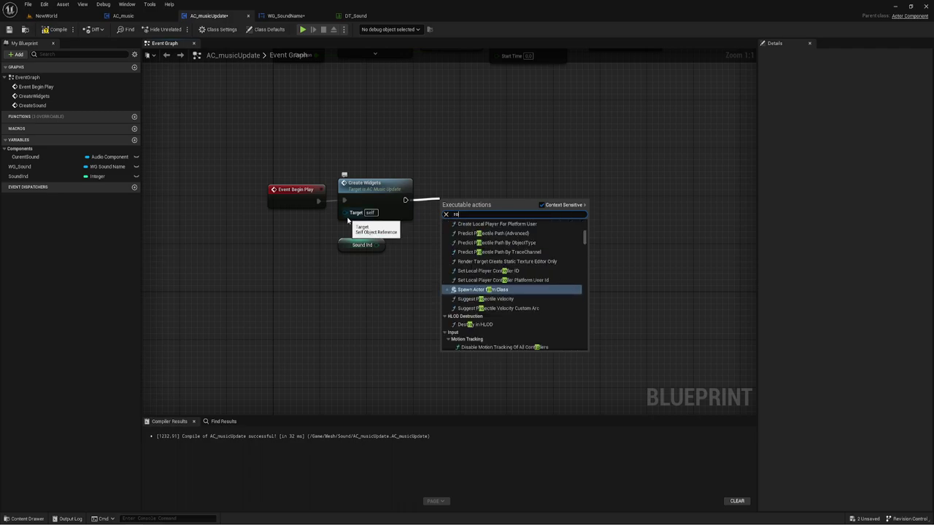
{"action": "left_click", "coordinate": [498, 346]}
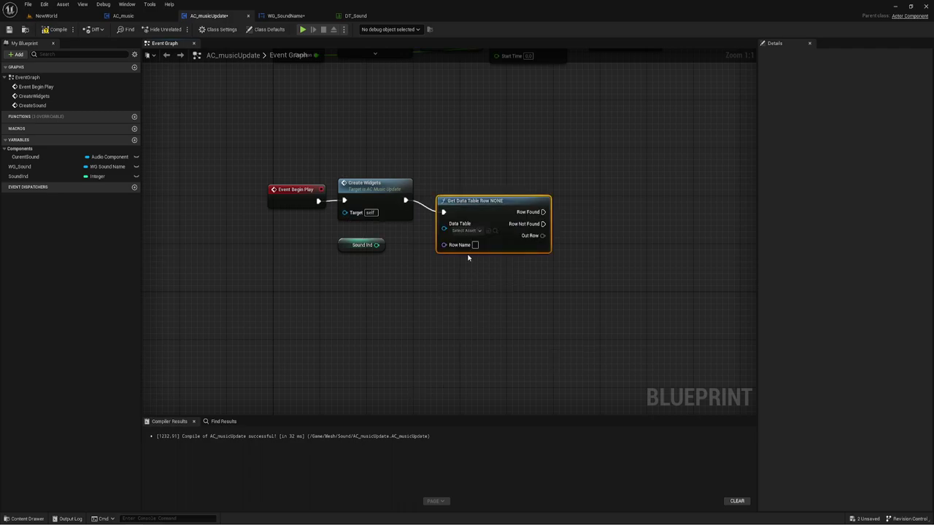
Try linking Sound Ind directly to Row Name and browse possible conversion actions.
{"action": "left_click_drag", "start_coordinate": [377, 245], "coordinate": [445, 245]}
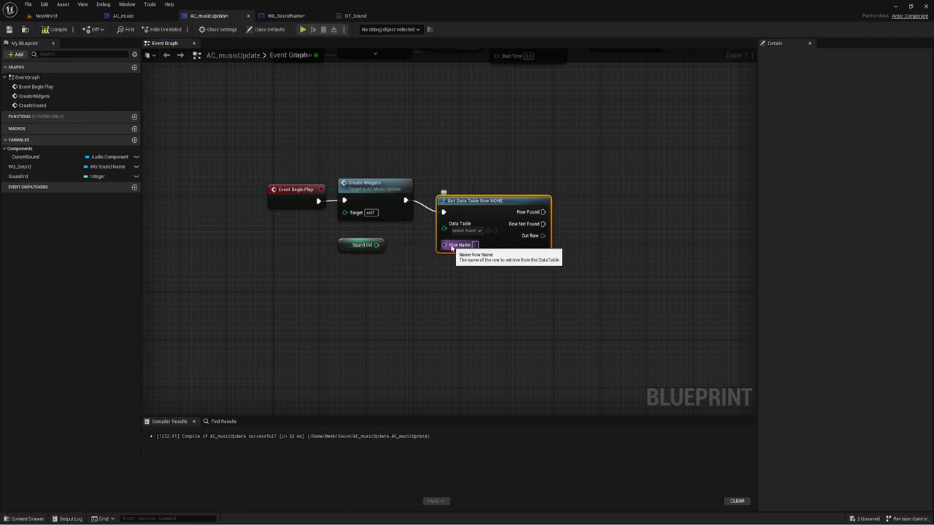
{"action": "left_click_drag", "start_coordinate": [376, 245], "coordinate": [457, 246]}
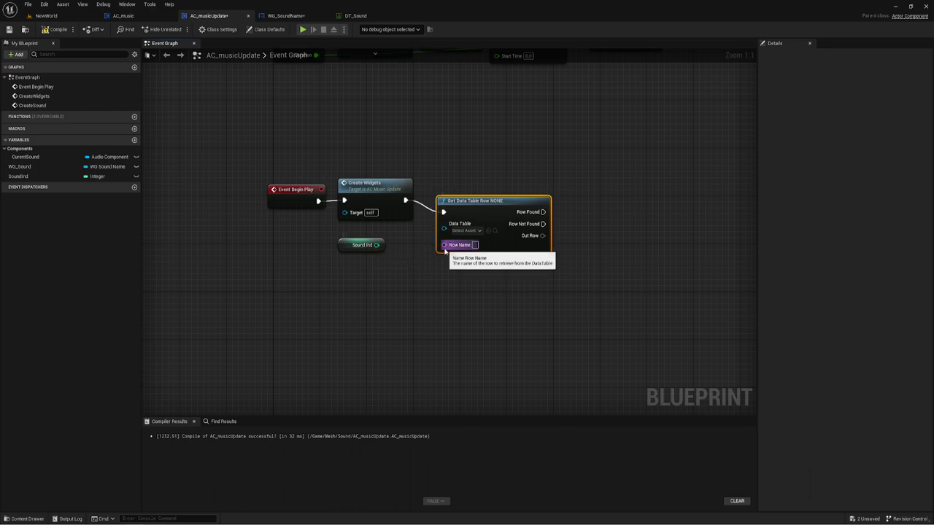
{"action": "left_click_drag", "start_coordinate": [377, 245], "coordinate": [389, 257]}
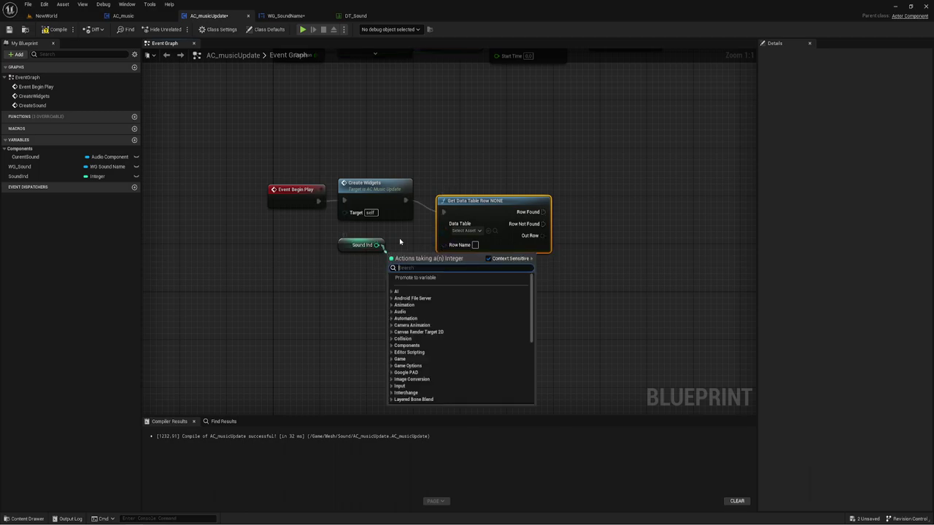
{"action": "left_click", "coordinate": [399, 241]}
{"action": "left_click_drag", "start_coordinate": [443, 245], "coordinate": [415, 269]}
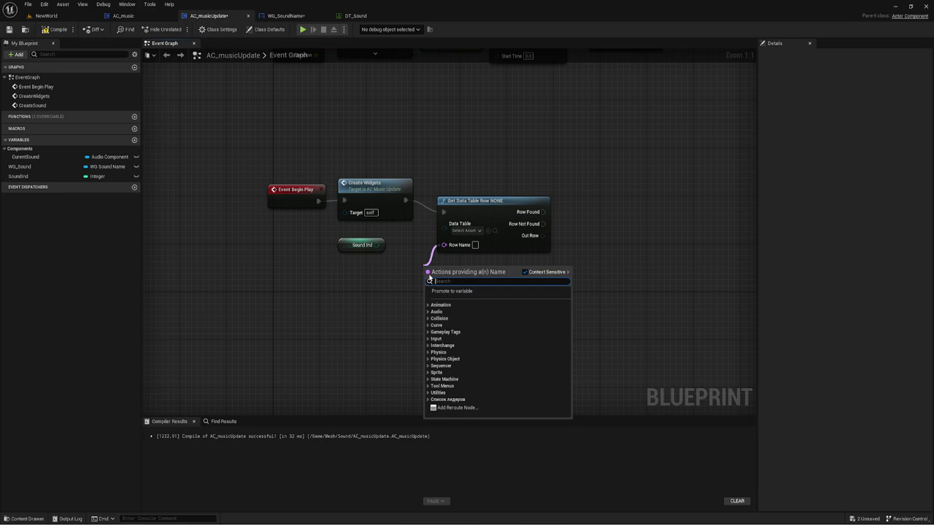
{"action": "type", "text": "to"}
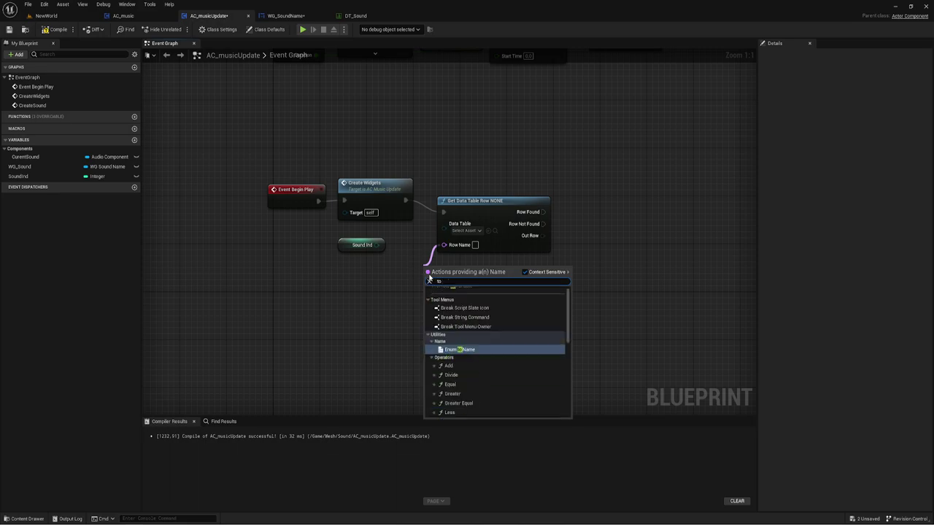
{"action": "type", "text": " int"}
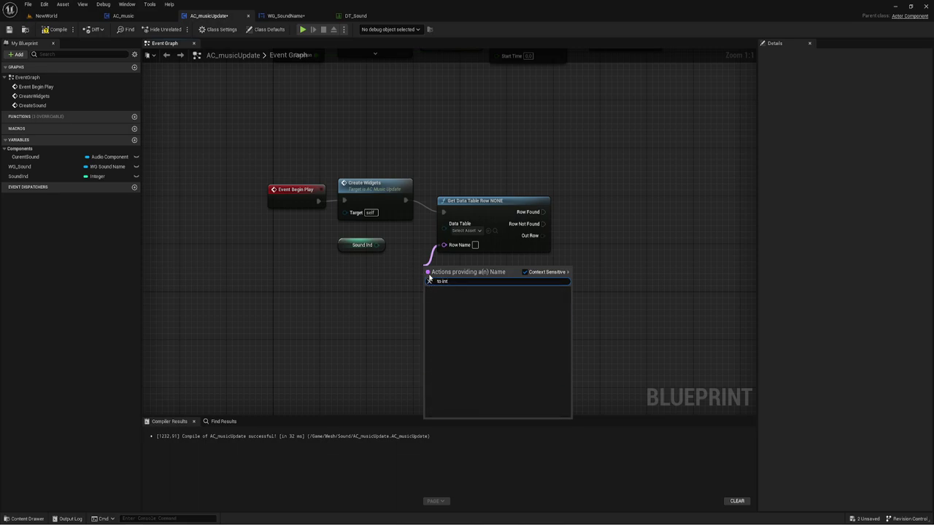
{"action": "left_click", "coordinate": [398, 286]}
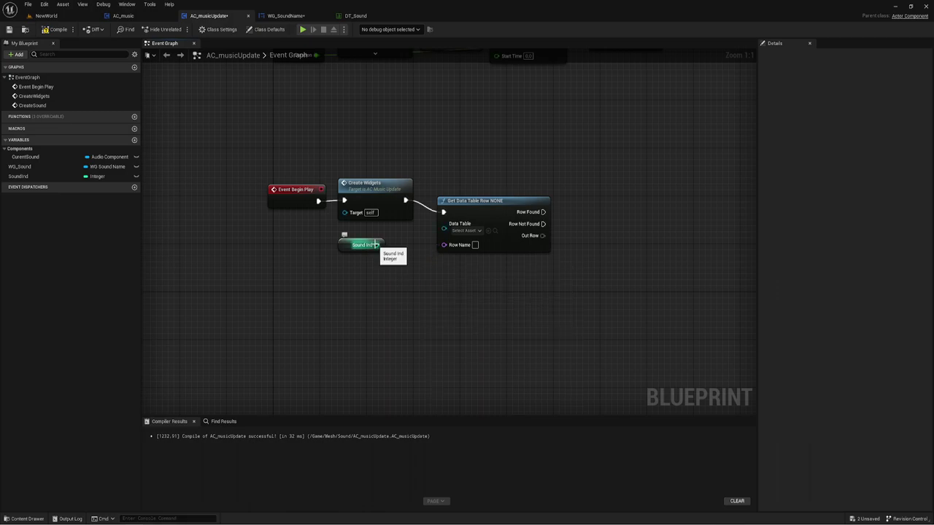
Convert Sound Ind with To String (Integer) and wire the result into Row Name.
{"action": "left_click_drag", "start_coordinate": [375, 244], "coordinate": [376, 246]}
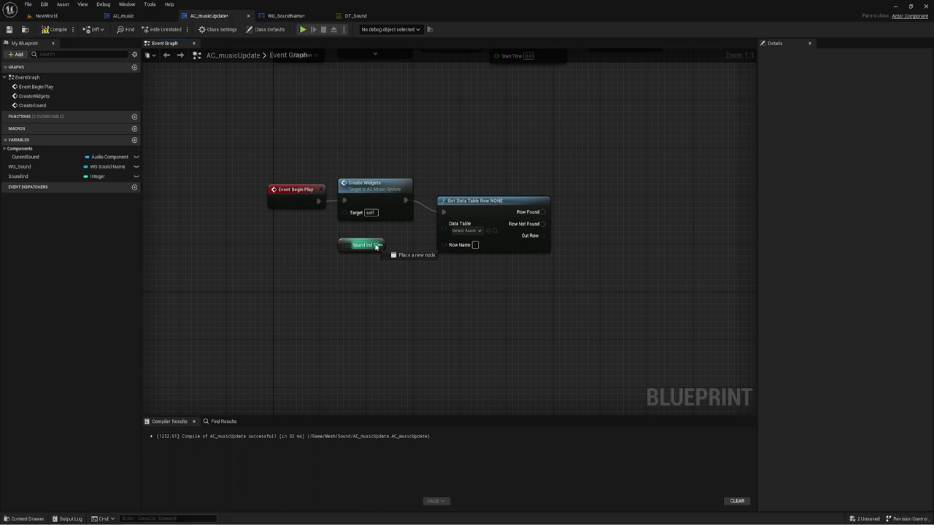
{"action": "left_click_drag", "start_coordinate": [375, 245], "coordinate": [382, 269]}
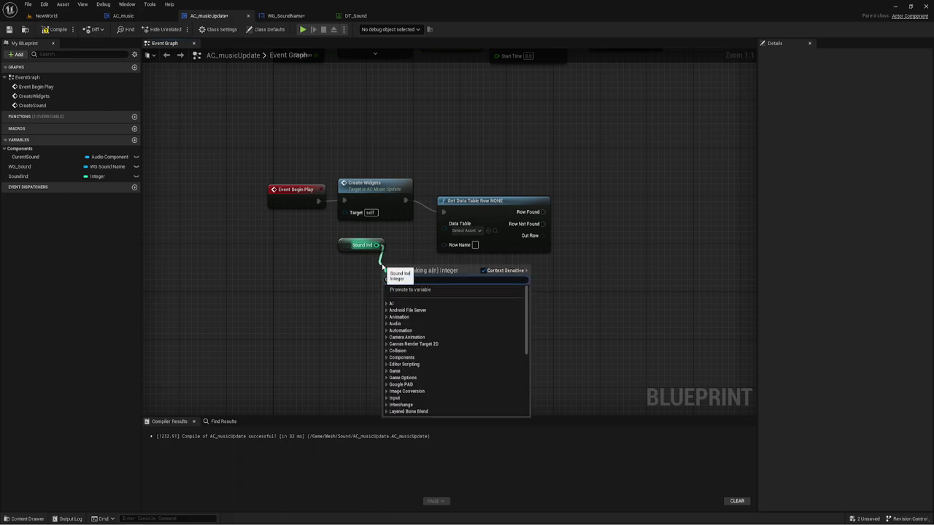
{"action": "type", "text": "to"}
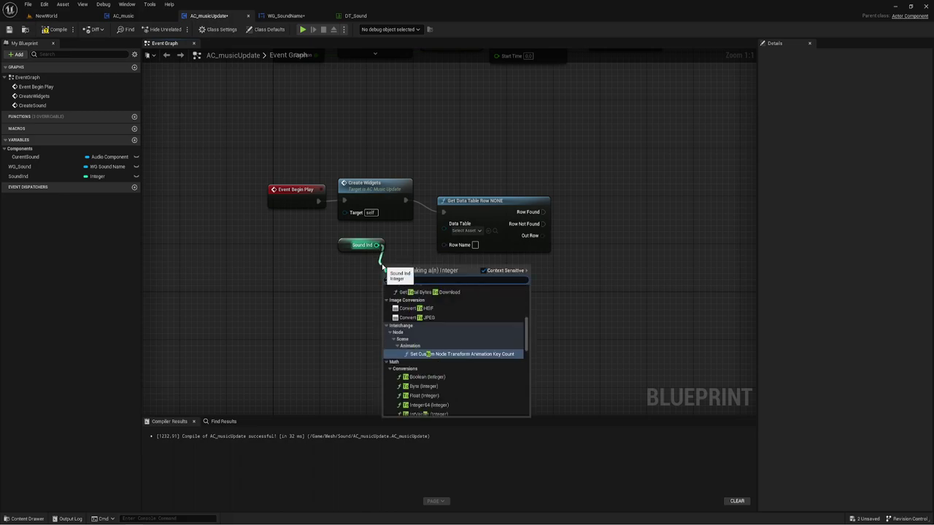
{"action": "type", "text": " string"}
{"action": "key", "text": "Return"}
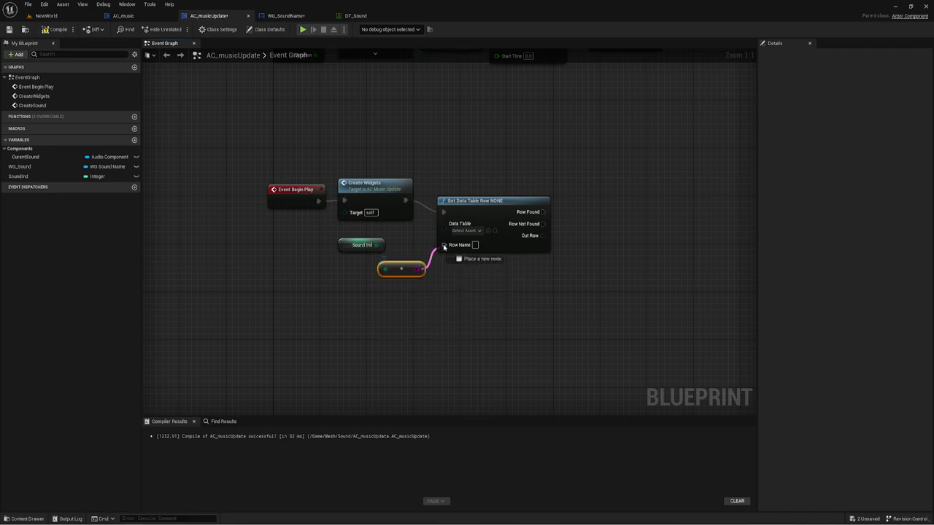
{"action": "mouse_move", "coordinate": [417, 269]}
{"action": "left_mouse_down"}
{"action": "mouse_move", "coordinate": [443, 245]}
{"action": "mouse_move", "coordinate": [420, 252]}
{"action": "left_mouse_up"}
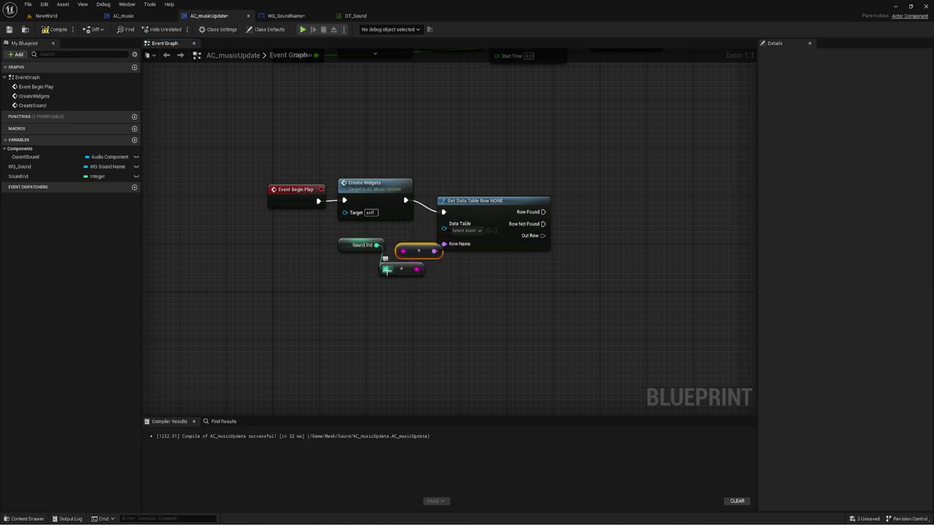
Set the Get Data Table Row node's Data Table to DT_Sound.
{"action": "left_click_drag", "start_coordinate": [483, 209], "coordinate": [483, 197]}
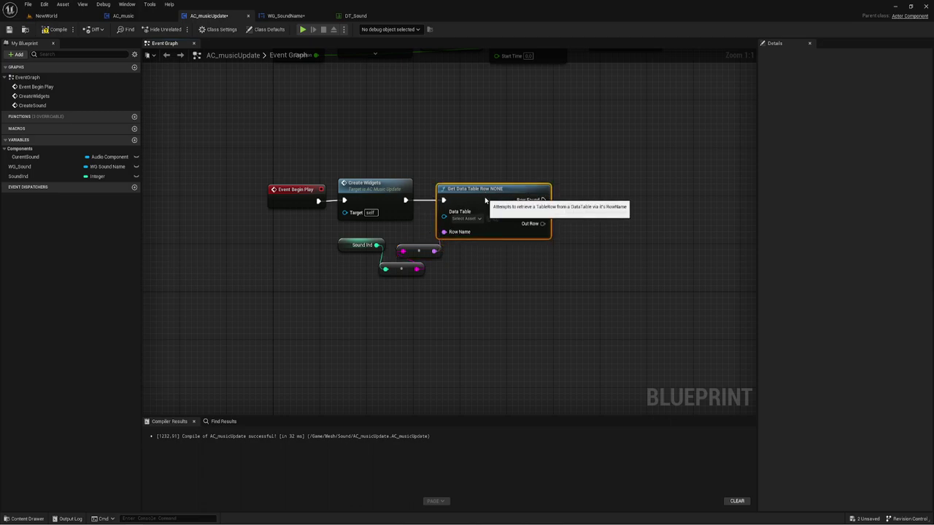
{"action": "left_click", "coordinate": [467, 218]}
{"action": "left_click", "coordinate": [487, 269]}
{"action": "right_click_drag", "start_coordinate": [542, 285], "coordinate": [485, 248]}
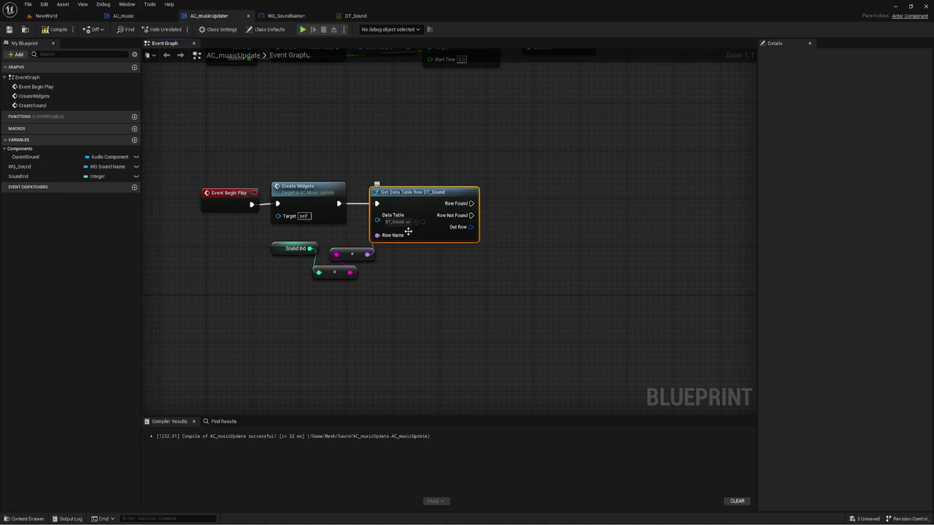
Split Out Row with a Break STR_Sound node placed beside the lookup.
{"action": "right_click_drag", "start_coordinate": [490, 243], "coordinate": [490, 243]}
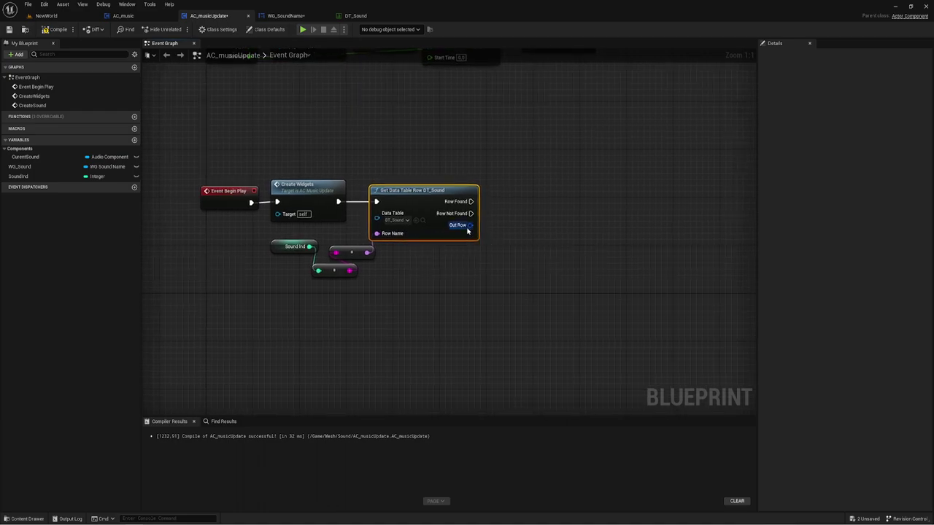
{"action": "left_click_drag", "start_coordinate": [470, 225], "coordinate": [511, 261]}
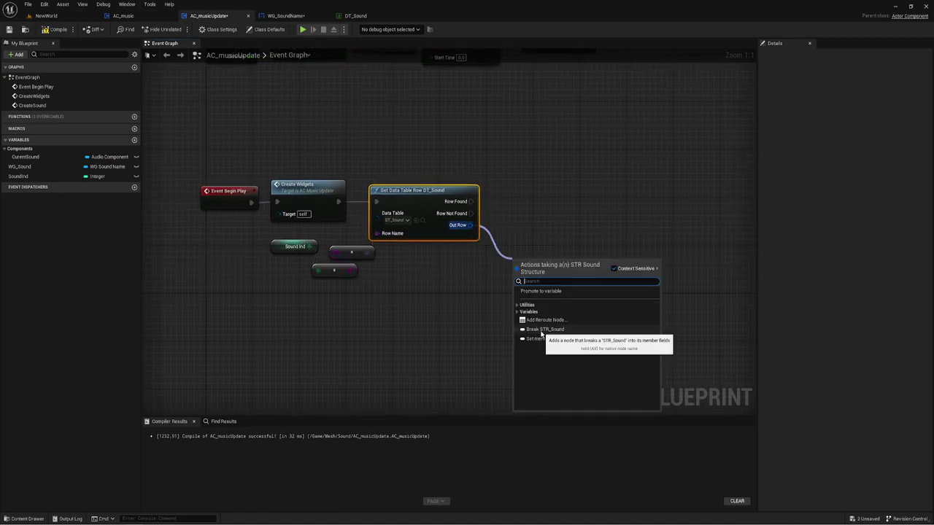
{"action": "left_click", "coordinate": [545, 329]}
{"action": "left_click_drag", "start_coordinate": [540, 273], "coordinate": [520, 229]}
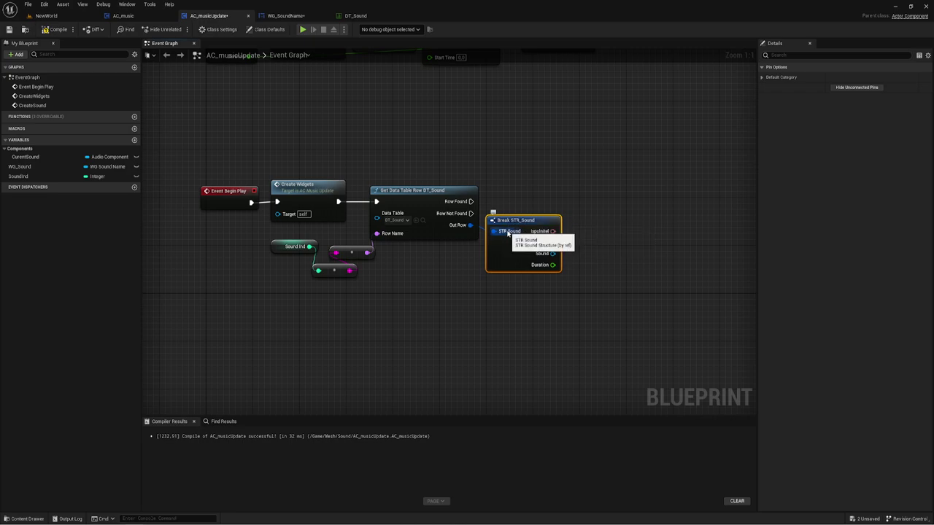
{"action": "right_click_drag", "start_coordinate": [424, 295], "coordinate": [424, 295]}
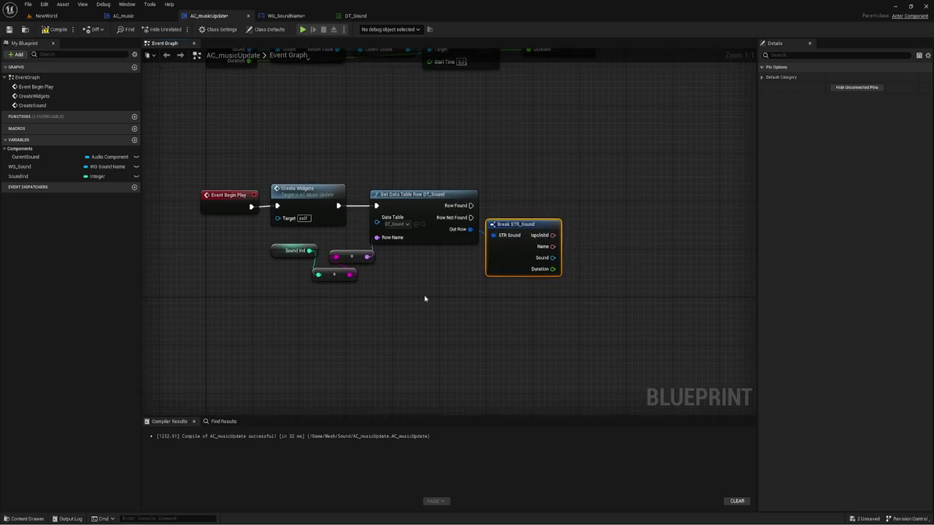
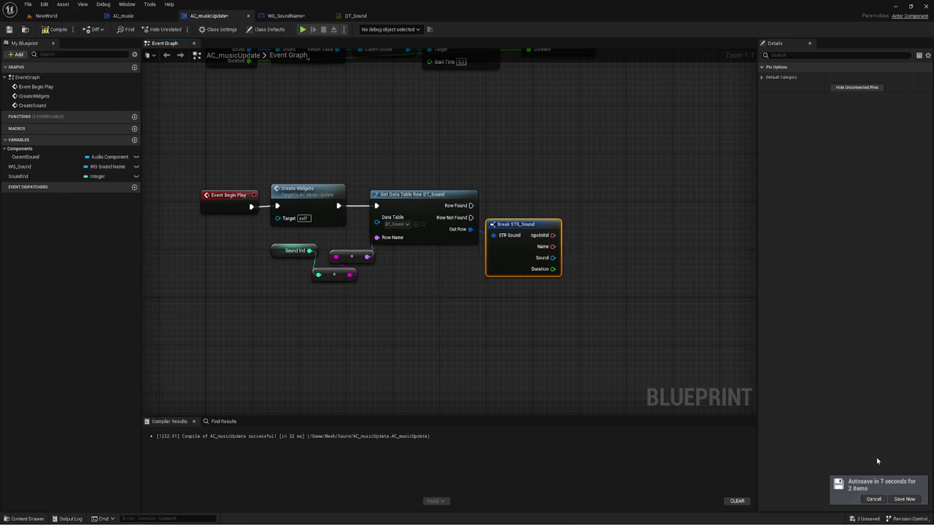
Select the Get Data Table Row, Break STR_Sound and two conversion nodes and open their context menu.
{"action": "left_click_drag", "start_coordinate": [288, 302], "coordinate": [438, 257]}
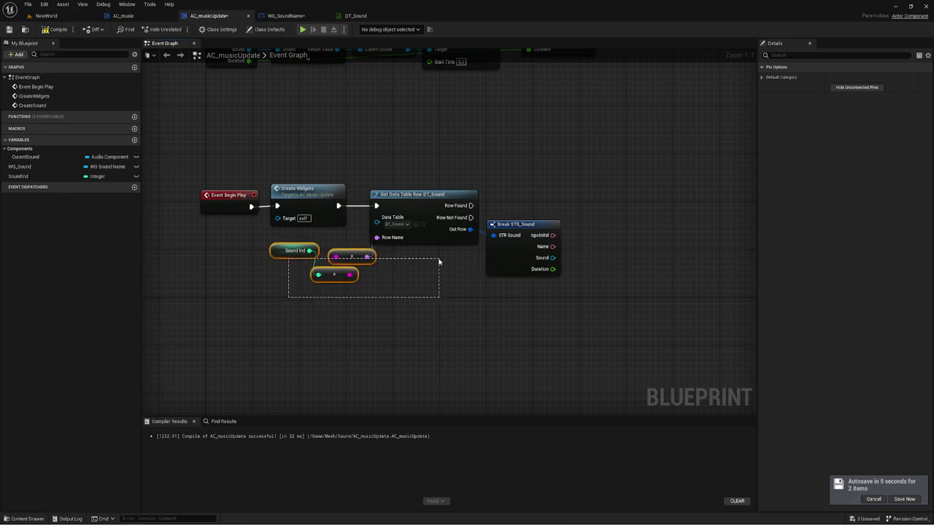
{"action": "left_click", "coordinate": [386, 307]}
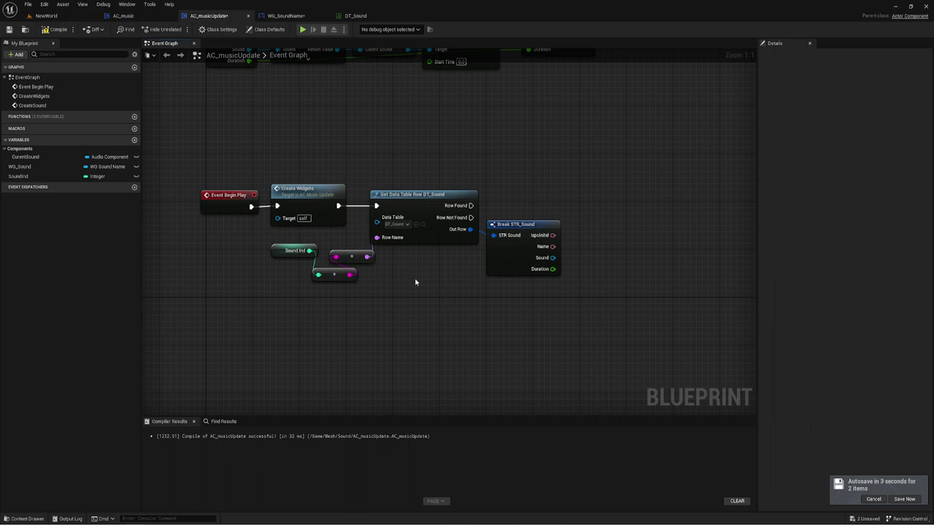
{"action": "left_click_drag", "start_coordinate": [415, 282], "coordinate": [553, 179]}
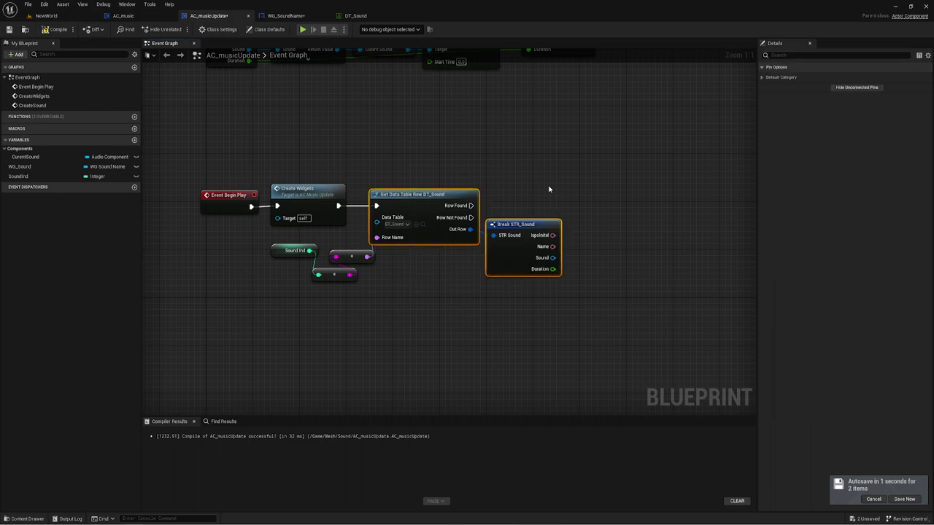
{"action": "left_click_drag", "start_coordinate": [321, 294], "coordinate": [379, 248], "text": "shift"}
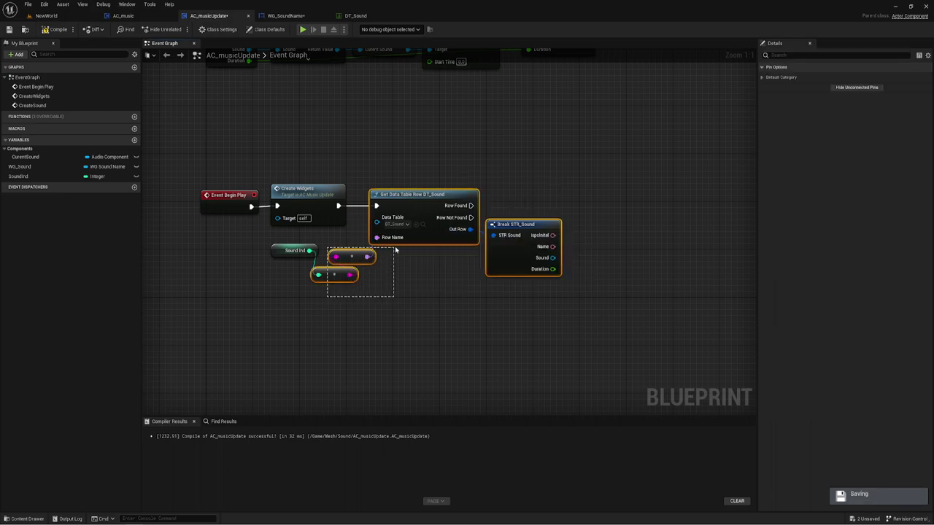
{"action": "mouse_move", "coordinate": [407, 245]}
{"action": "right_mouse_down"}
{"action": "mouse_move", "coordinate": [417, 261]}
{"action": "mouse_move", "coordinate": [397, 260]}
{"action": "right_mouse_up"}
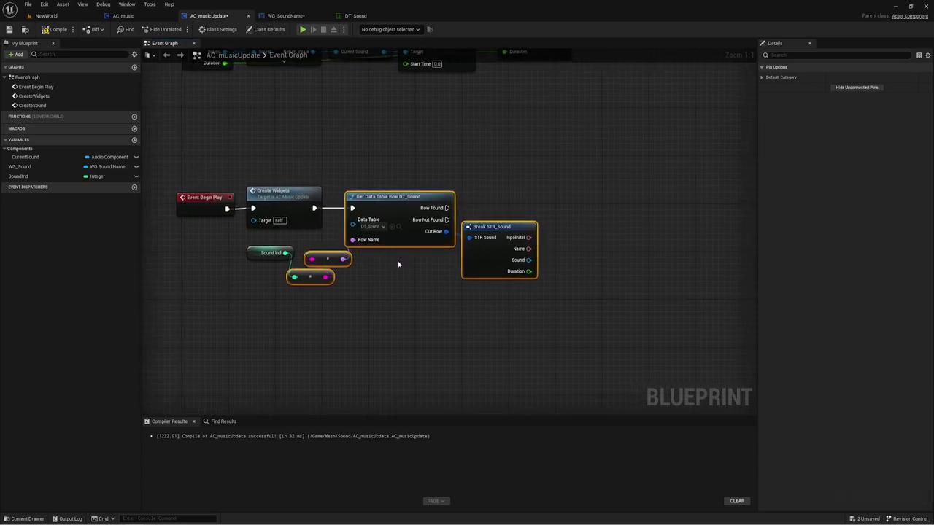
{"action": "right_click", "coordinate": [402, 206]}
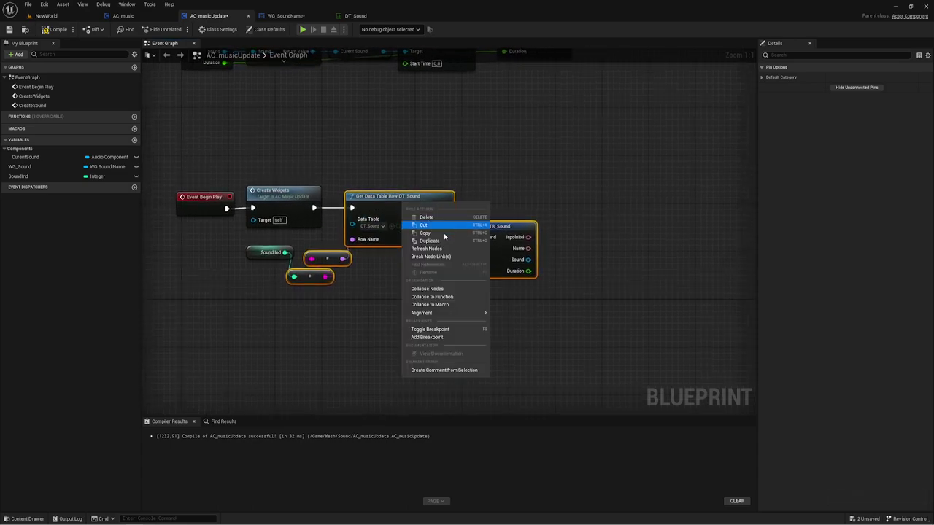
Collapse the selected lookup nodes into a function named Table Data and line it up with Sound Ind.
{"action": "left_click", "coordinate": [444, 300]}
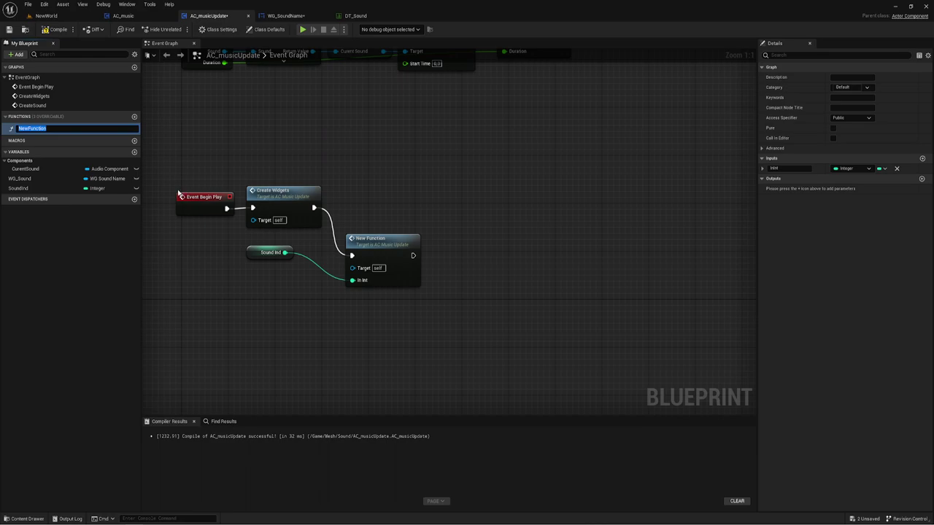
{"action": "type", "text": "Table Data"}
{"action": "key", "text": "Return"}
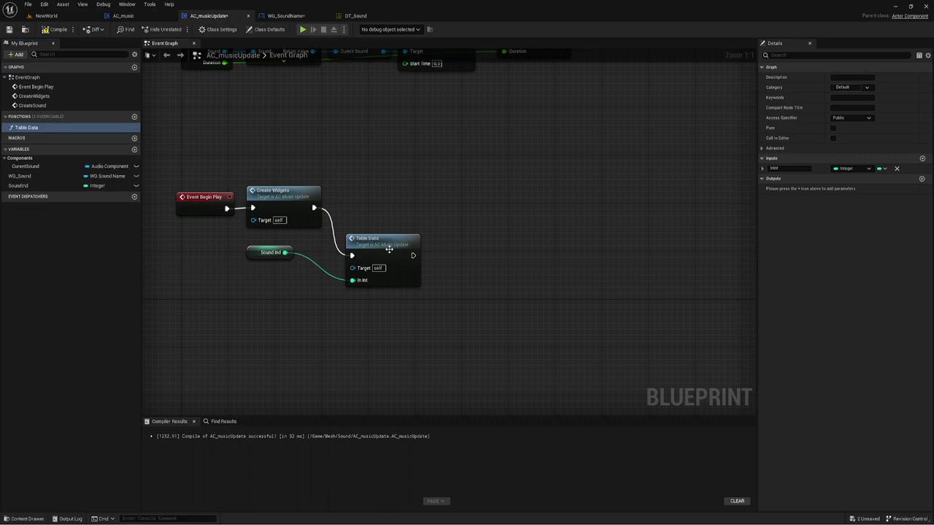
{"action": "left_click_drag", "start_coordinate": [390, 250], "coordinate": [390, 208]}
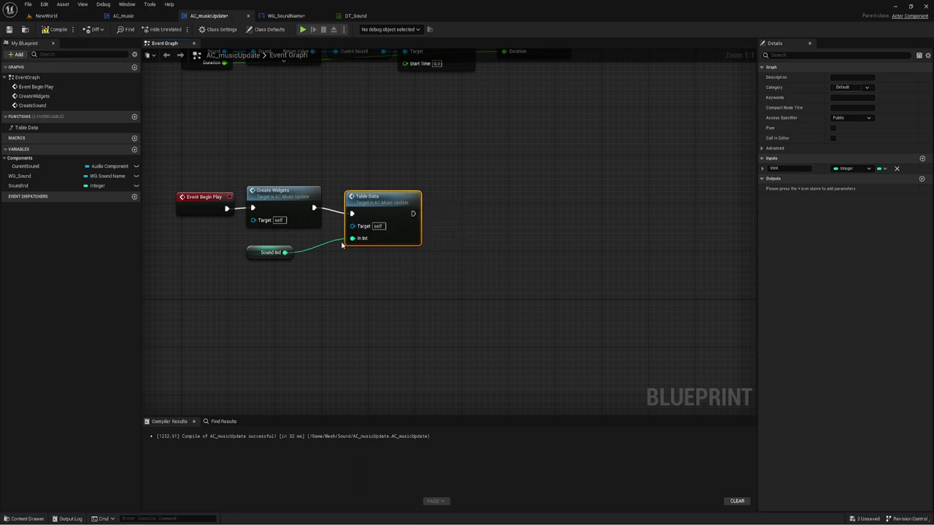
{"action": "left_click_drag", "start_coordinate": [255, 252], "coordinate": [290, 240]}
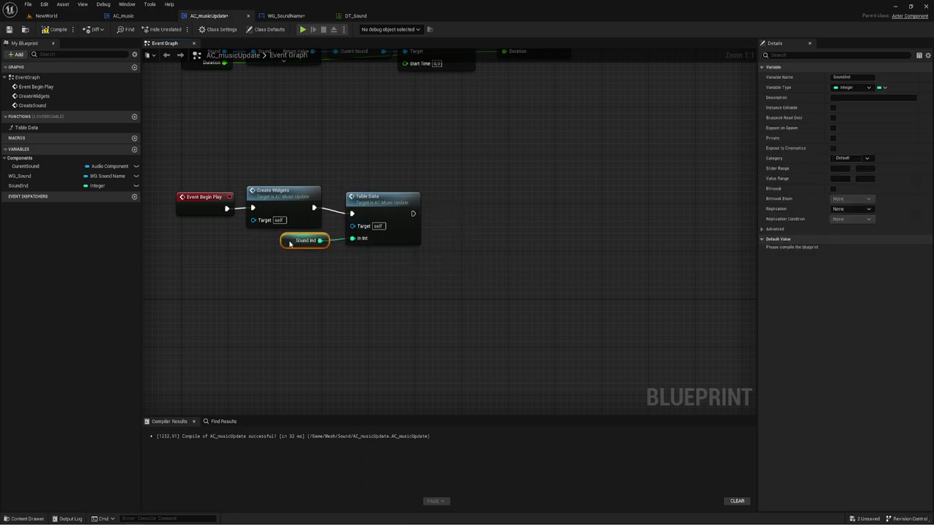
Open the Table Data function graph and arrange its entry and conversion nodes.
{"action": "double_click", "coordinate": [382, 203]}
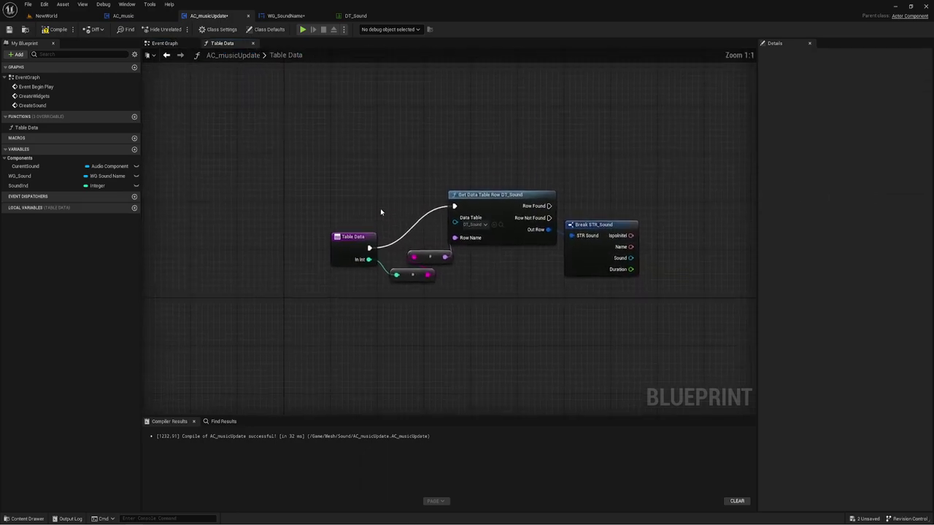
{"action": "right_click_drag", "start_coordinate": [379, 210], "coordinate": [207, 212]}
{"action": "left_click", "coordinate": [207, 219]}
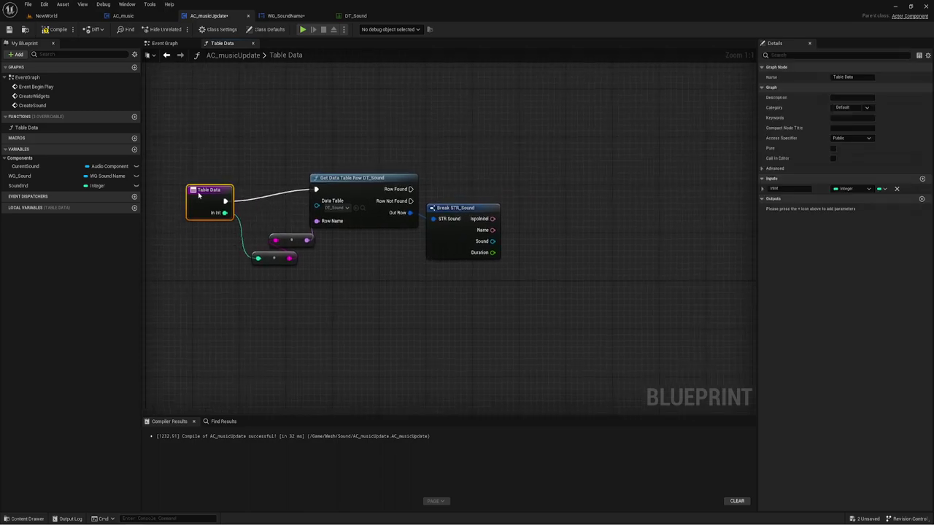
{"action": "left_click_drag", "start_coordinate": [207, 219], "coordinate": [195, 178]}
{"action": "mouse_move", "coordinate": [279, 268]}
{"action": "left_mouse_down"}
{"action": "mouse_move", "coordinate": [295, 240]}
{"action": "mouse_move", "coordinate": [277, 217]}
{"action": "left_mouse_up"}
{"action": "right_click_drag", "start_coordinate": [391, 269], "coordinate": [342, 262]}
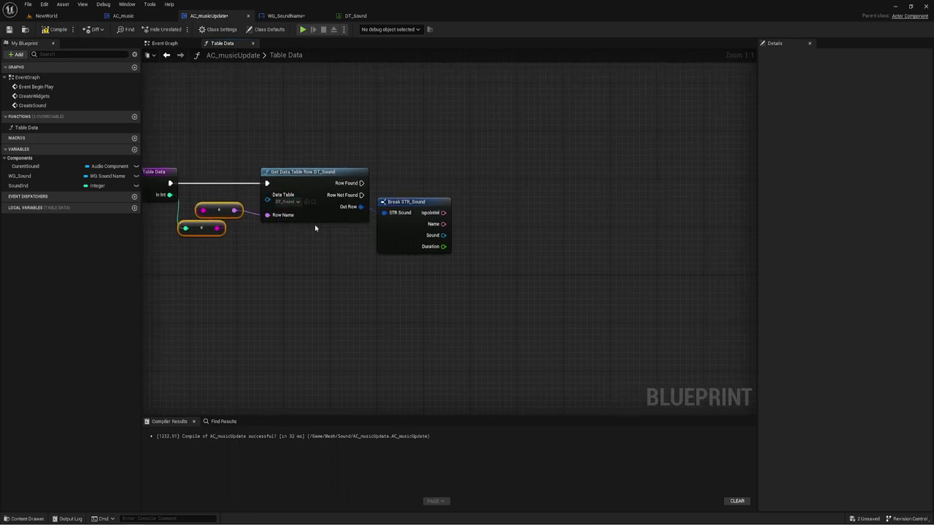
Promote the lookup's Data Table input to a variable defaulting to DT_Sound, then compile.
{"action": "right_click_drag", "start_coordinate": [303, 232], "coordinate": [365, 252]}
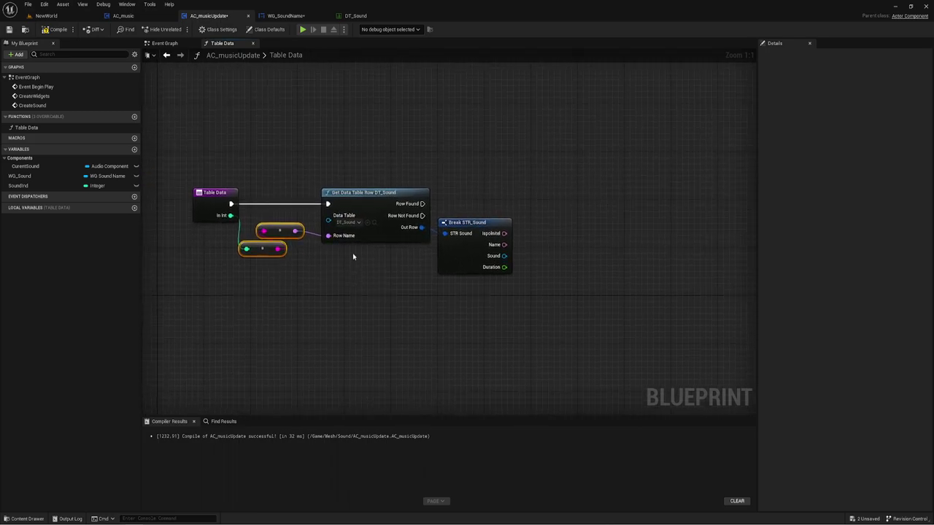
{"action": "left_click_drag", "start_coordinate": [328, 219], "coordinate": [273, 157]}
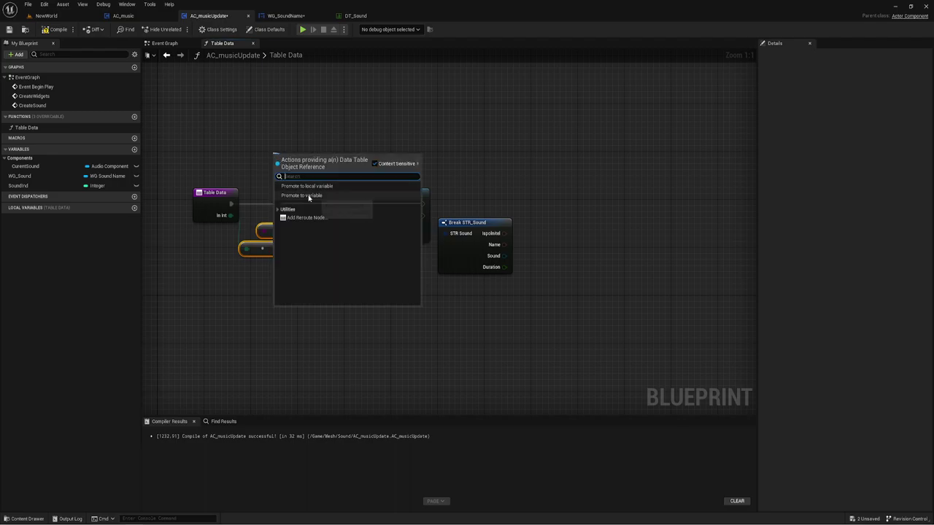
{"action": "left_click", "coordinate": [309, 196]}
{"action": "left_click_drag", "start_coordinate": [277, 160], "coordinate": [266, 172]}
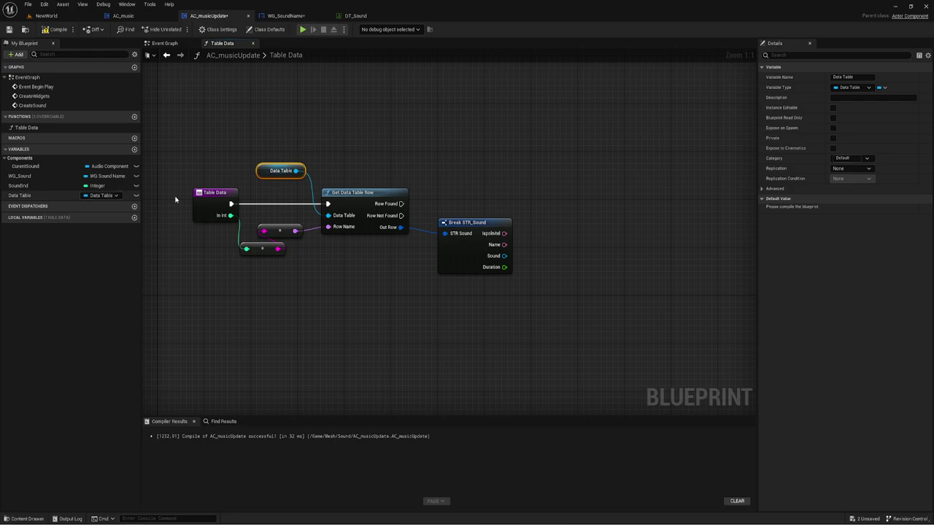
{"action": "right_click_drag", "start_coordinate": [445, 267], "coordinate": [423, 265]}
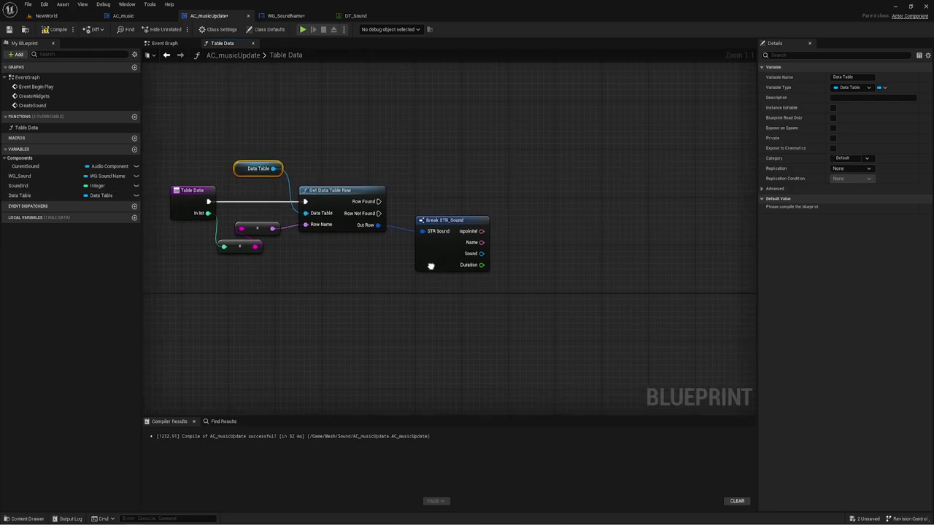
{"action": "left_click_drag", "start_coordinate": [241, 169], "coordinate": [241, 175]}
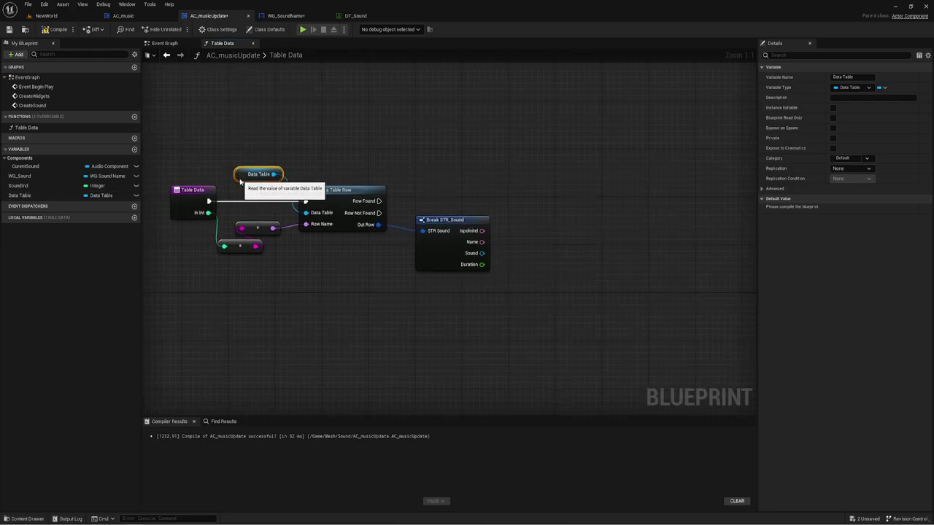
{"action": "left_click", "coordinate": [56, 29]}
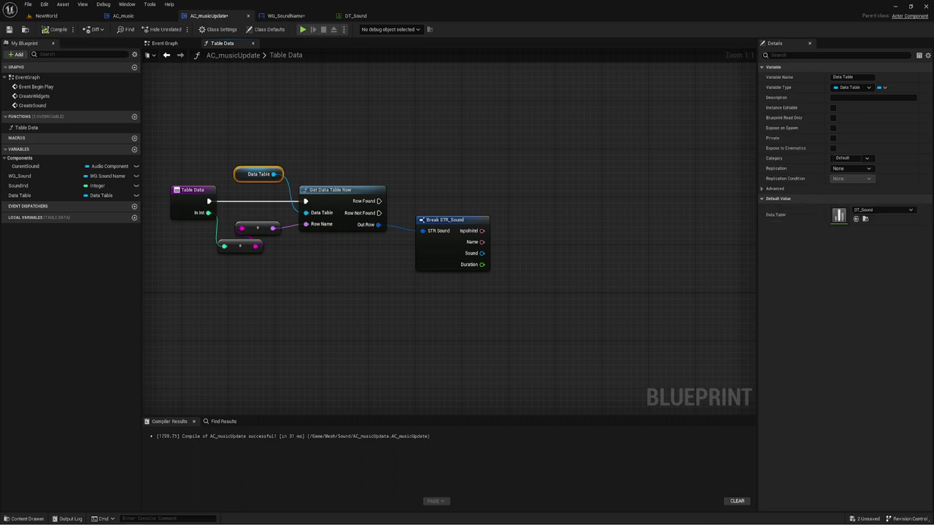
{"action": "left_click", "coordinate": [438, 233]}
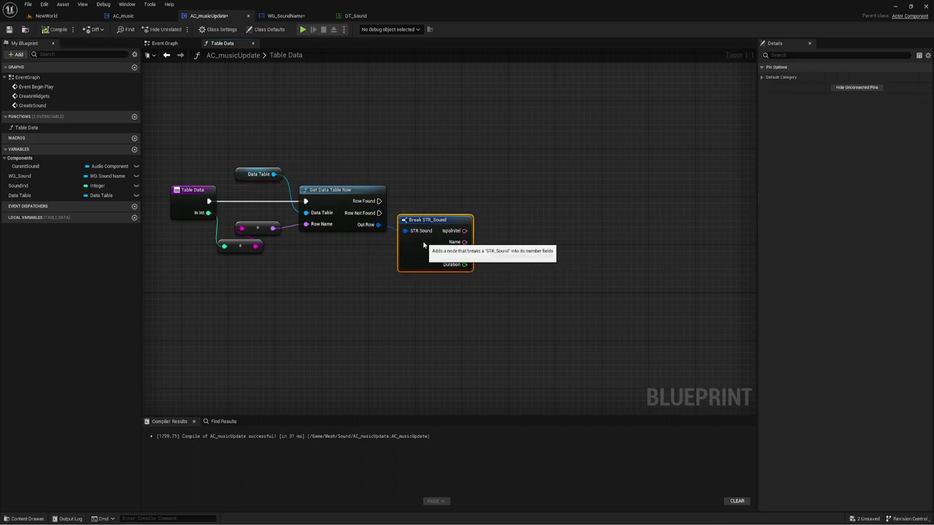
{"action": "left_click_drag", "start_coordinate": [434, 244], "coordinate": [411, 245]}
{"action": "right_click_drag", "start_coordinate": [526, 210], "coordinate": [519, 222]}
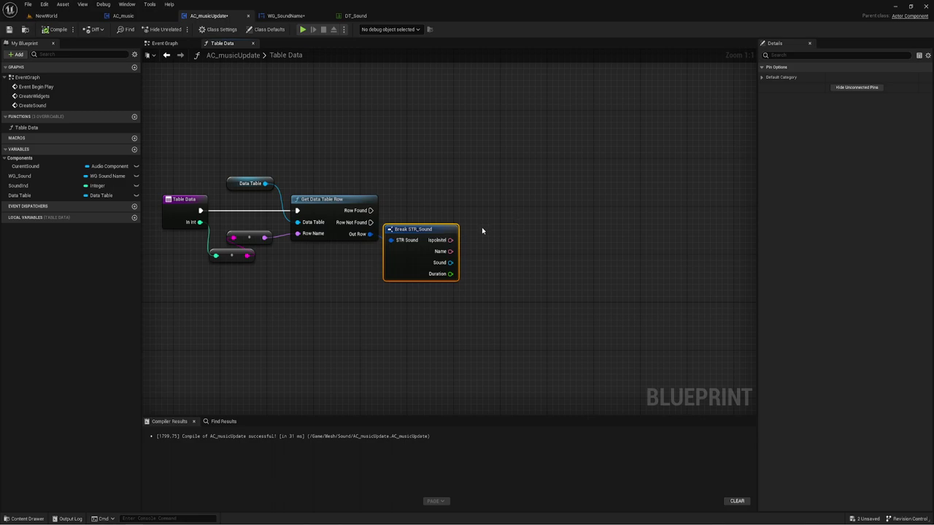
{"action": "right_click_drag", "start_coordinate": [481, 227], "coordinate": [473, 229]}
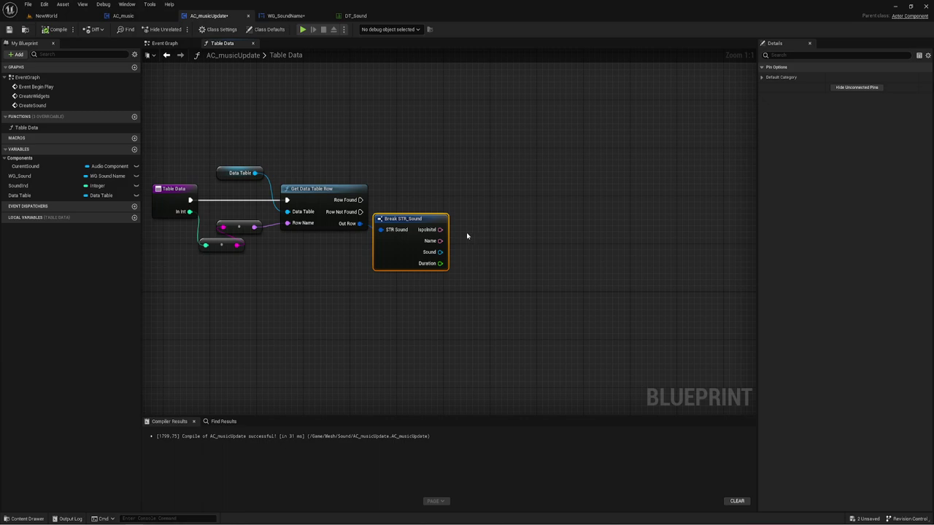
{"action": "left_click_drag", "start_coordinate": [440, 229], "coordinate": [464, 193]}
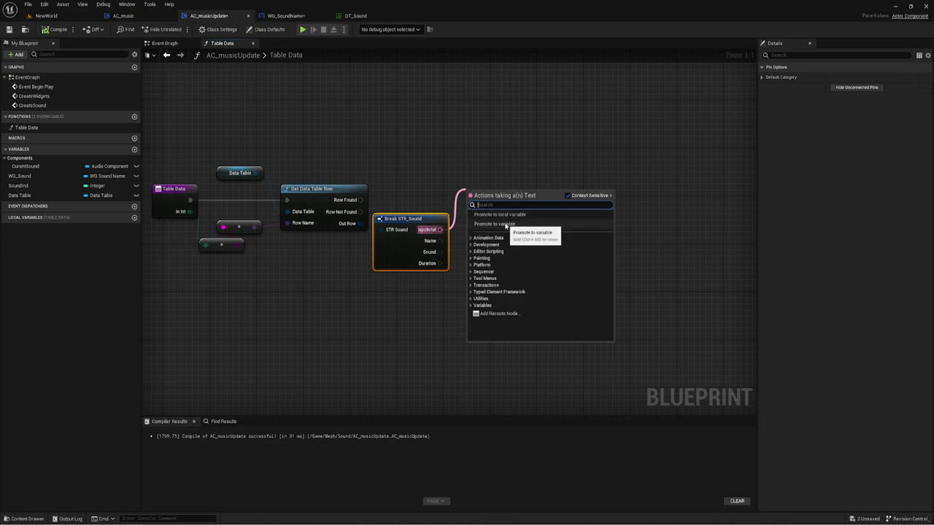
{"action": "left_click", "coordinate": [474, 168]}
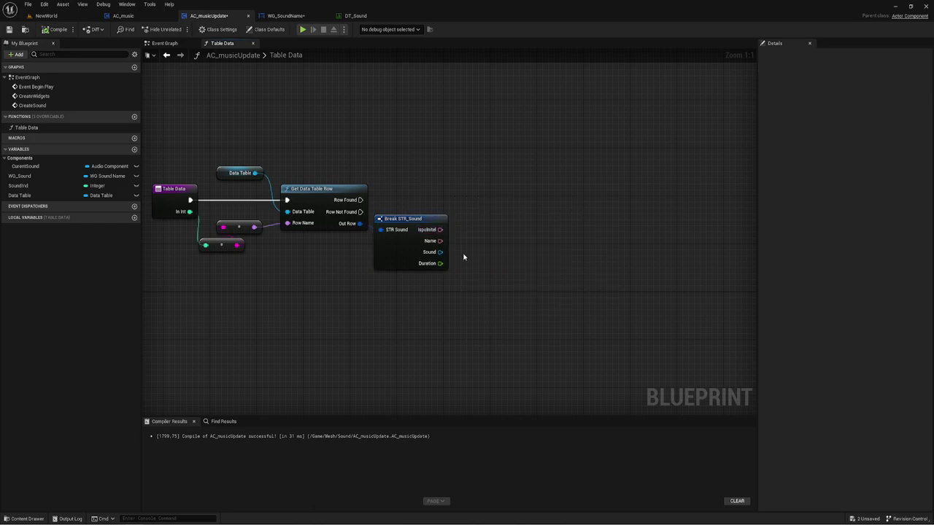
Promote Break STR_Sound's Sound output to a Sound variable, setting it when the row is found.
{"action": "left_click_drag", "start_coordinate": [439, 251], "coordinate": [487, 250]}
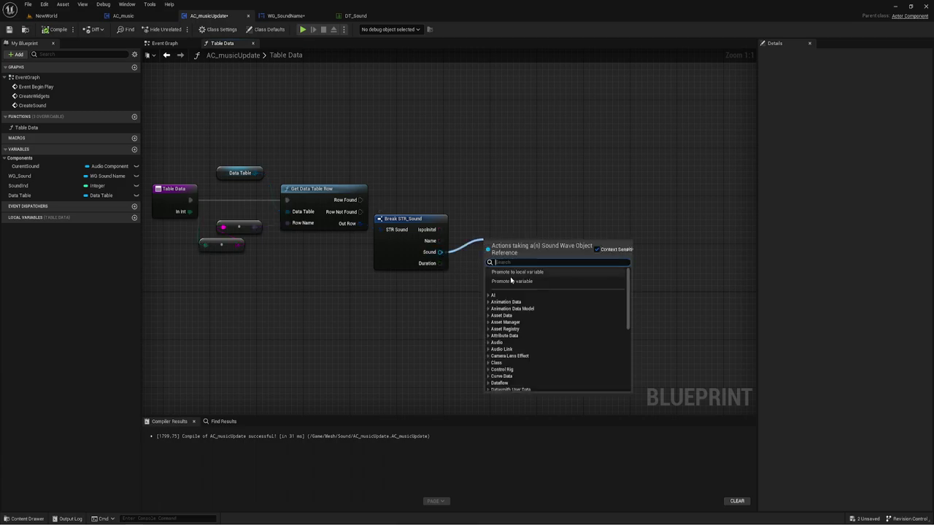
{"action": "left_click", "coordinate": [511, 281]}
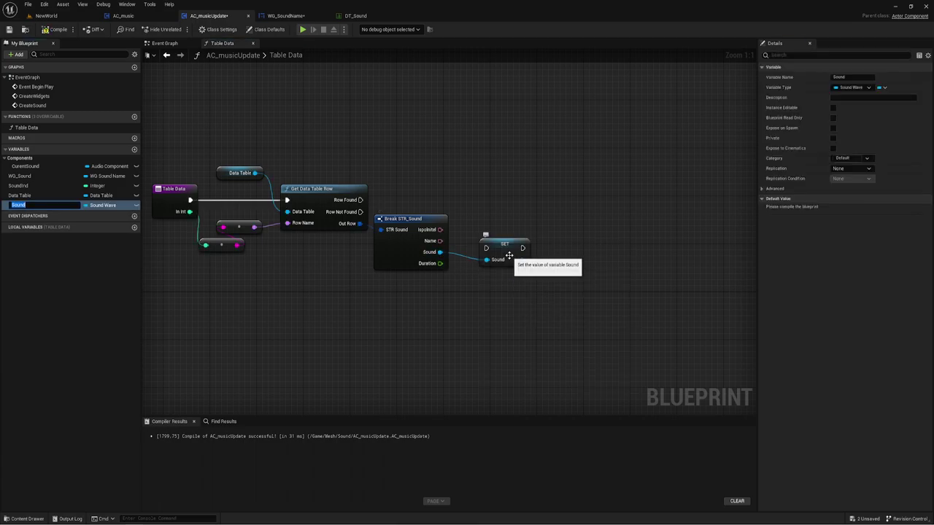
{"action": "left_click_drag", "start_coordinate": [486, 248], "coordinate": [355, 206]}
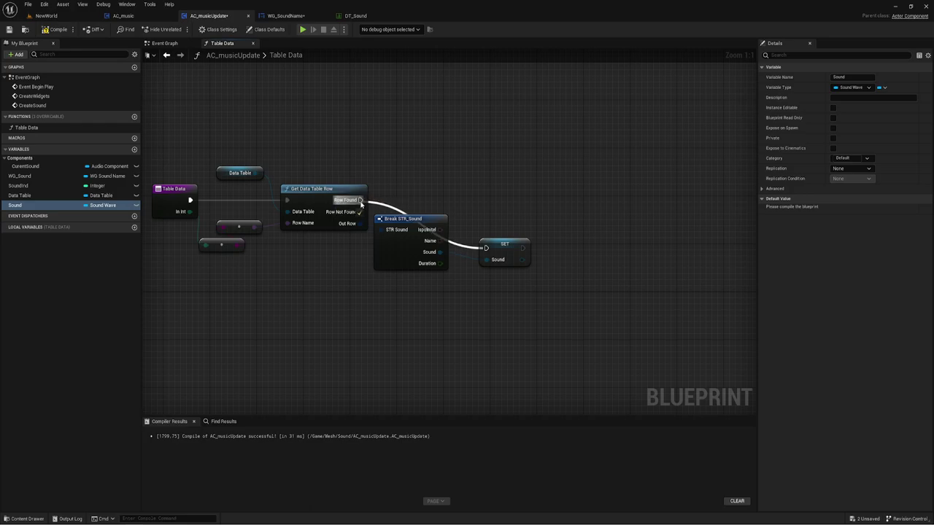
{"action": "left_click_drag", "start_coordinate": [504, 254], "coordinate": [516, 201]}
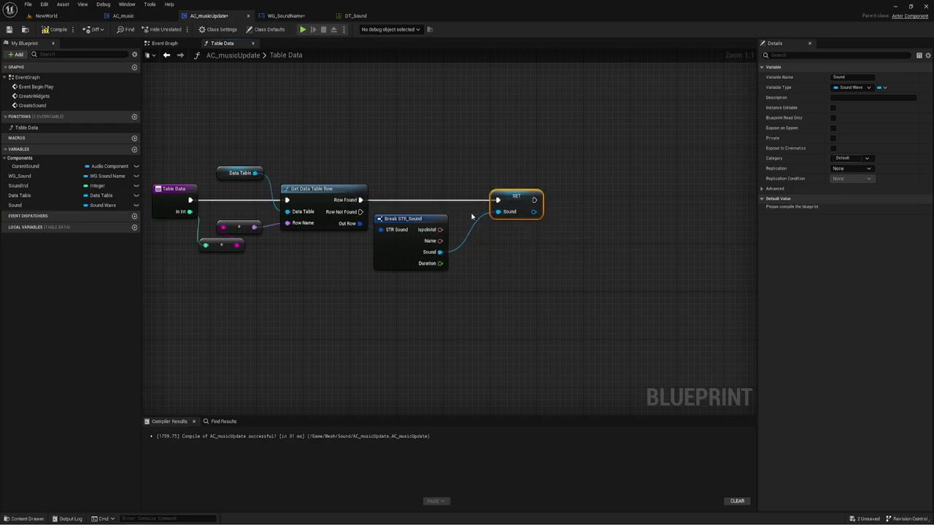
{"action": "left_click_drag", "start_coordinate": [469, 161], "coordinate": [564, 234]}
{"action": "right_click_drag", "start_coordinate": [528, 234], "coordinate": [561, 234]}
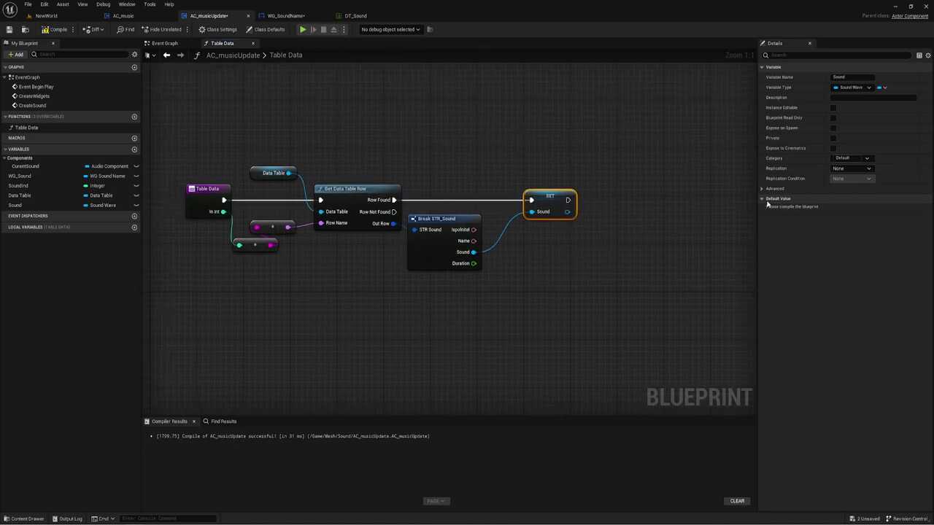
Add two Text outputs, Autor and Name, to the Table Data function.
{"action": "left_click", "coordinate": [198, 194]}
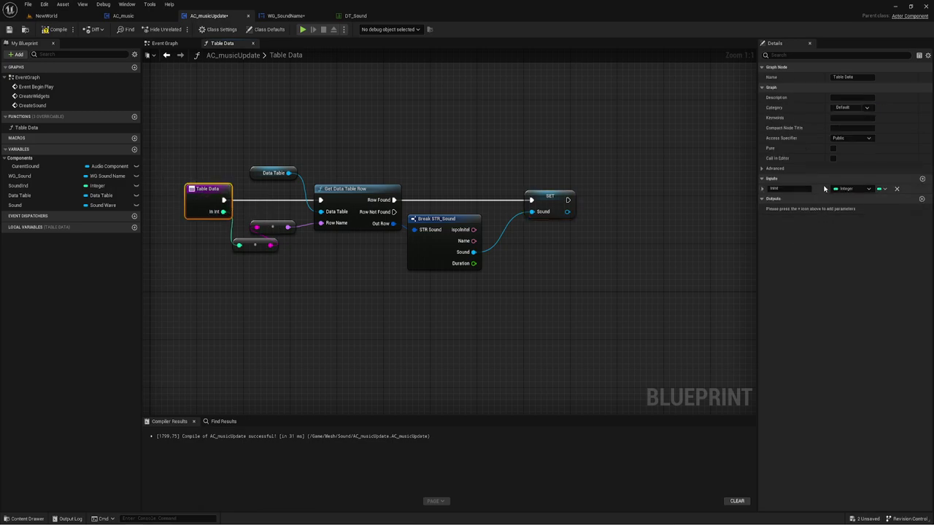
{"action": "left_click", "coordinate": [920, 199]}
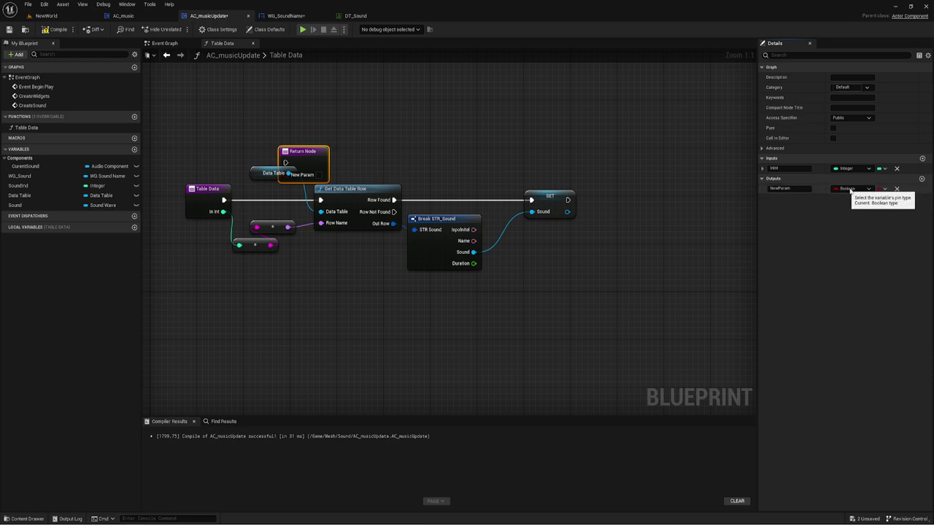
{"action": "left_click", "coordinate": [838, 188]}
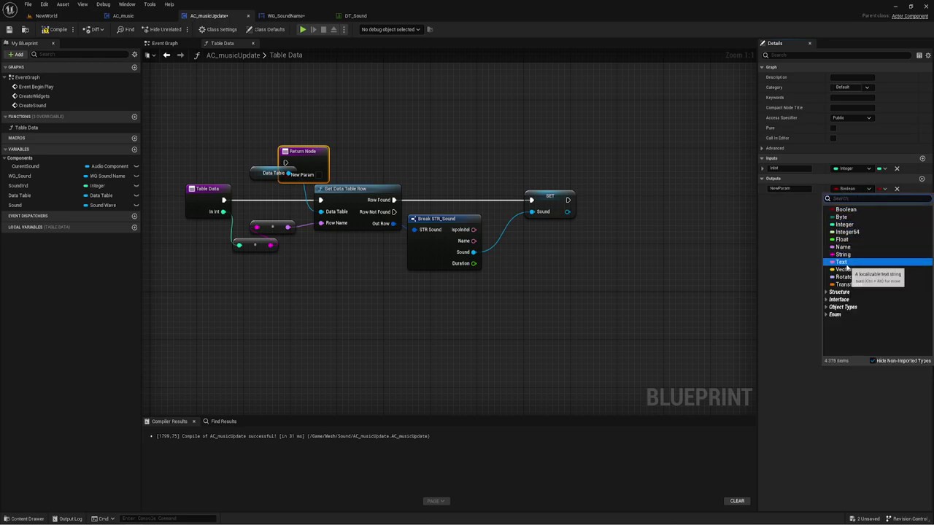
{"action": "left_click", "coordinate": [842, 262]}
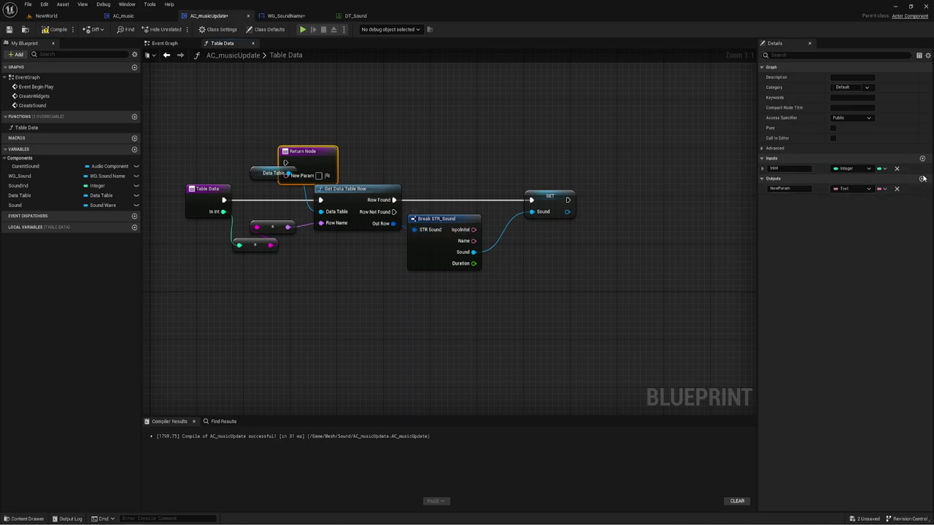
{"action": "left_click", "coordinate": [897, 188]}
{"action": "left_click", "coordinate": [921, 179]}
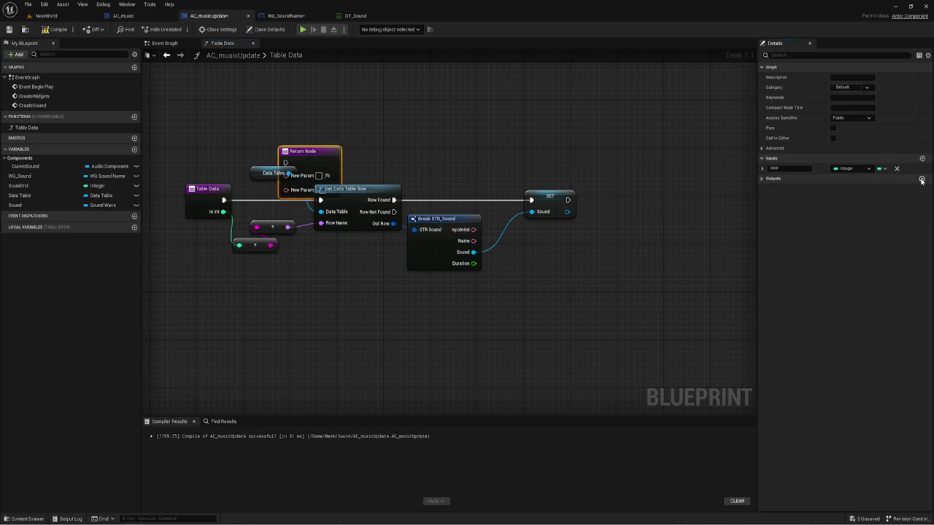
{"action": "left_click", "coordinate": [761, 179]}
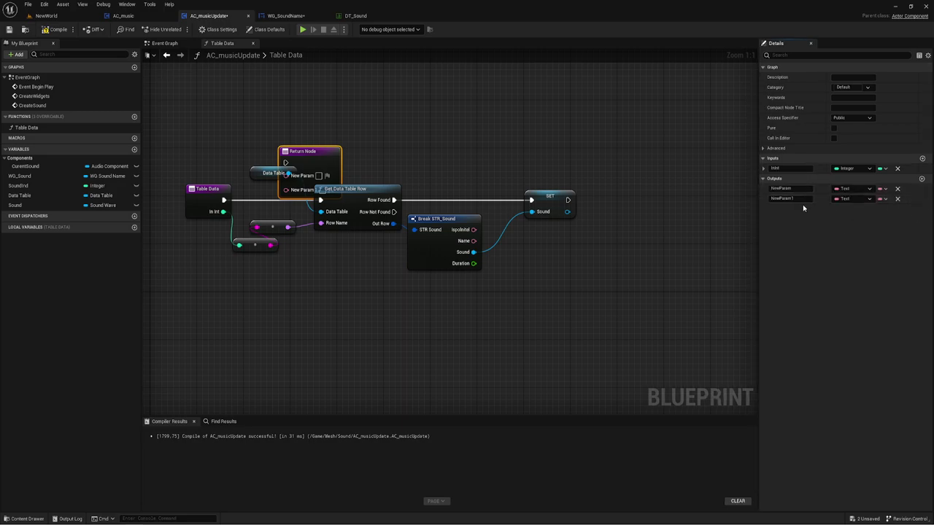
{"action": "left_click", "coordinate": [782, 198]}
{"action": "type", "text": "Name"}
{"action": "key", "text": "Return"}
{"action": "left_click", "coordinate": [781, 188]}
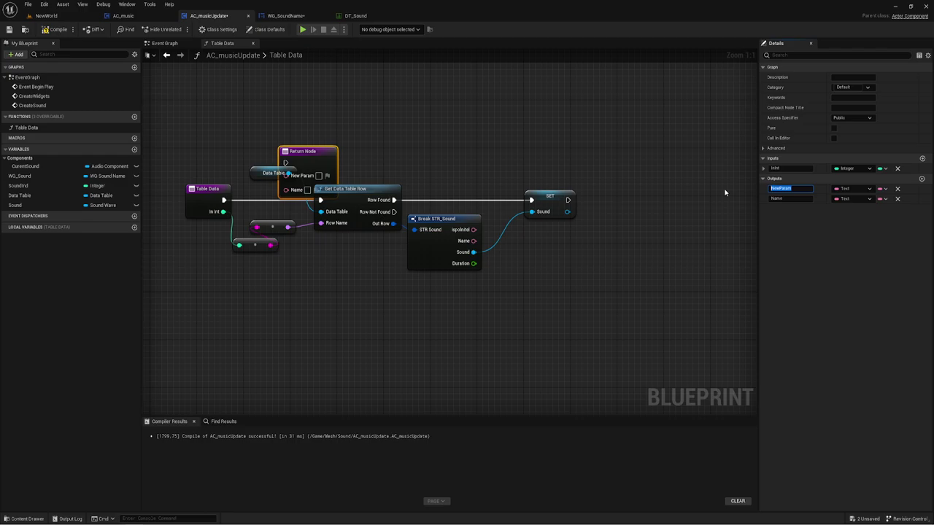
{"action": "type", "text": "Au"}
{"action": "type", "text": "tor"}
{"action": "key", "text": "Return"}
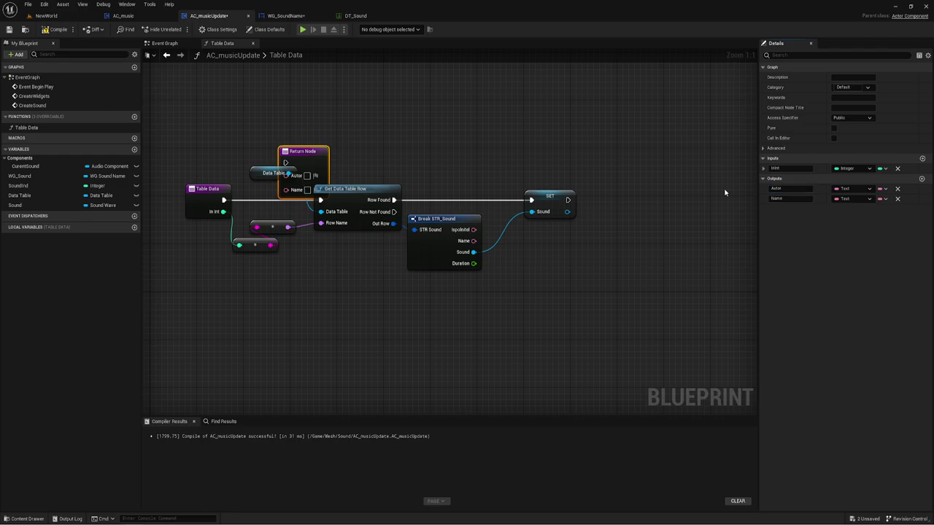
Add a third output named Sound of type Sound Wave reference.
{"action": "left_click", "coordinate": [921, 179]}
{"action": "left_click", "coordinate": [850, 210]}
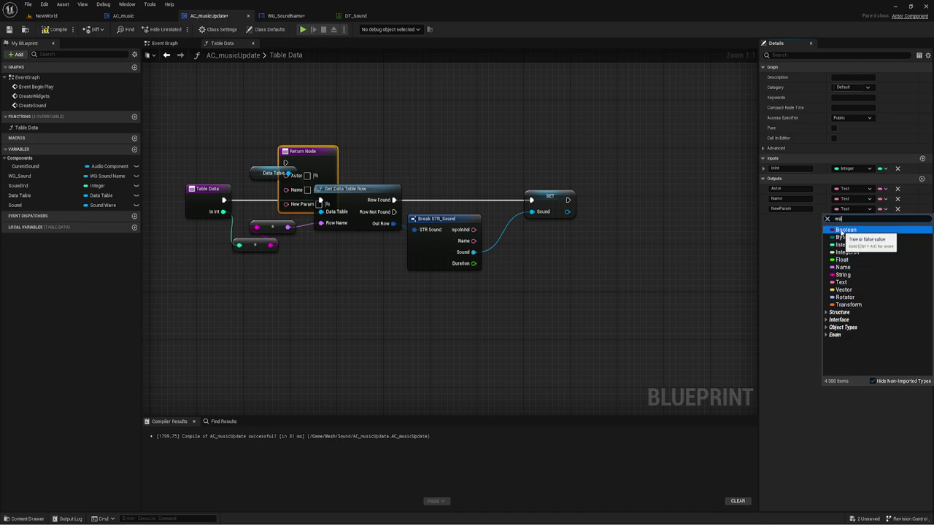
{"action": "type", "text": "fve"}
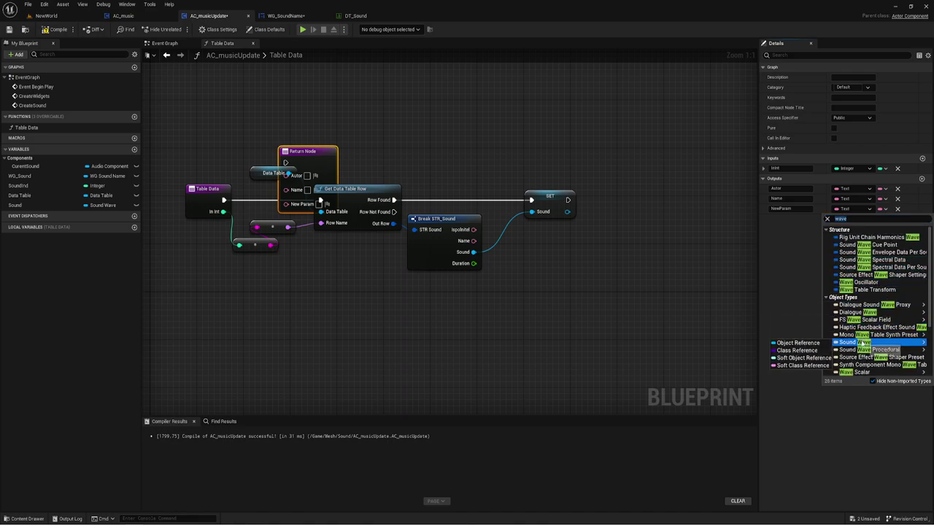
{"action": "left_click", "coordinate": [862, 343]}
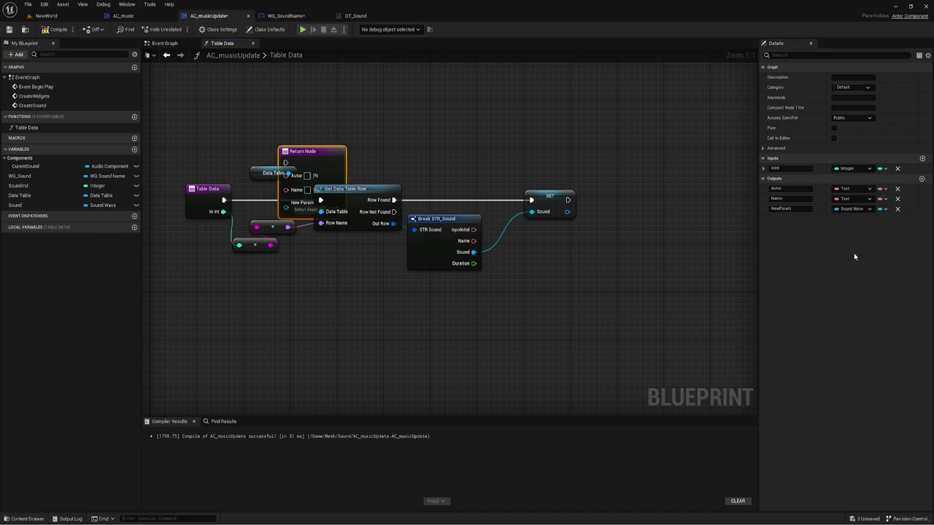
{"action": "left_click", "coordinate": [787, 209]}
{"action": "type", "text": "Sound"}
{"action": "key", "text": "Return"}
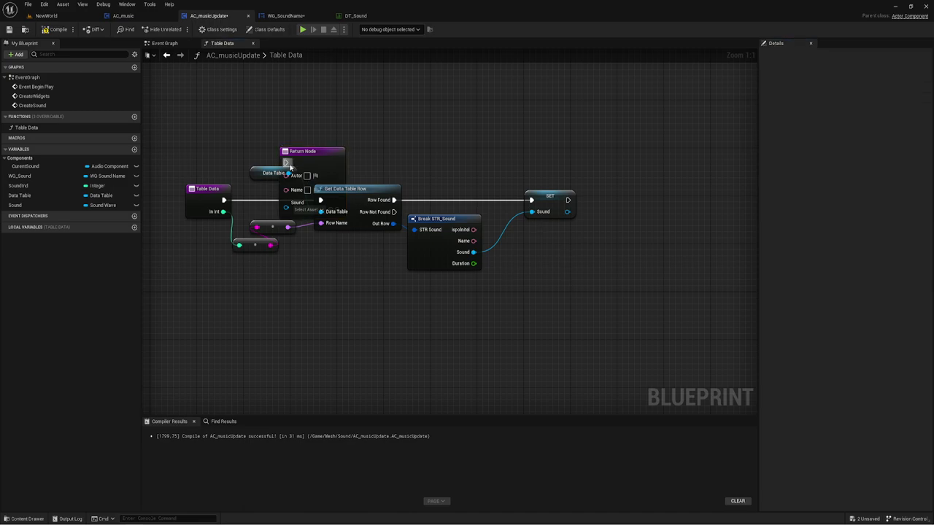
Place the Return Node beside the SET node, wire Duration as an output, and compile.
{"action": "mouse_move", "coordinate": [299, 164]}
{"action": "left_mouse_down"}
{"action": "mouse_move", "coordinate": [609, 190]}
{"action": "mouse_move", "coordinate": [536, 234]}
{"action": "mouse_move", "coordinate": [596, 218]}
{"action": "mouse_move", "coordinate": [596, 229]}
{"action": "left_mouse_up"}
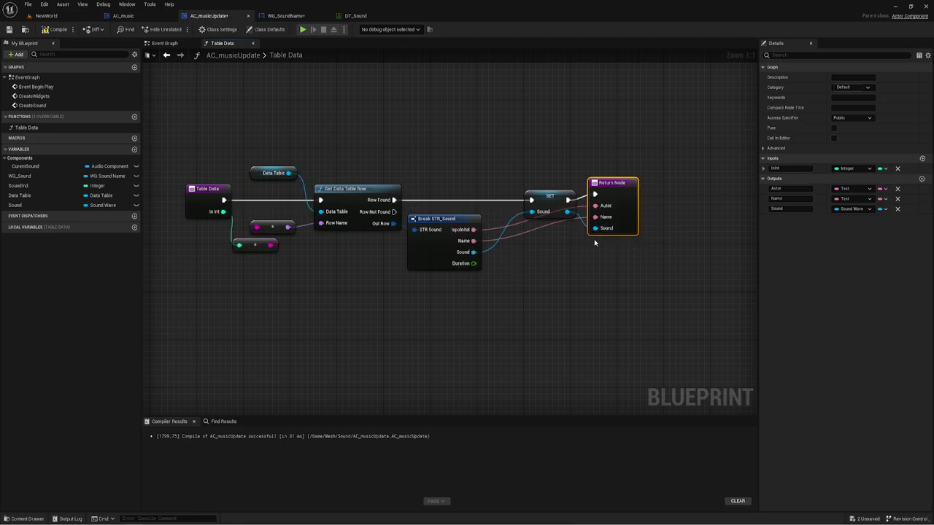
{"action": "left_click_drag", "start_coordinate": [613, 182], "coordinate": [619, 188]}
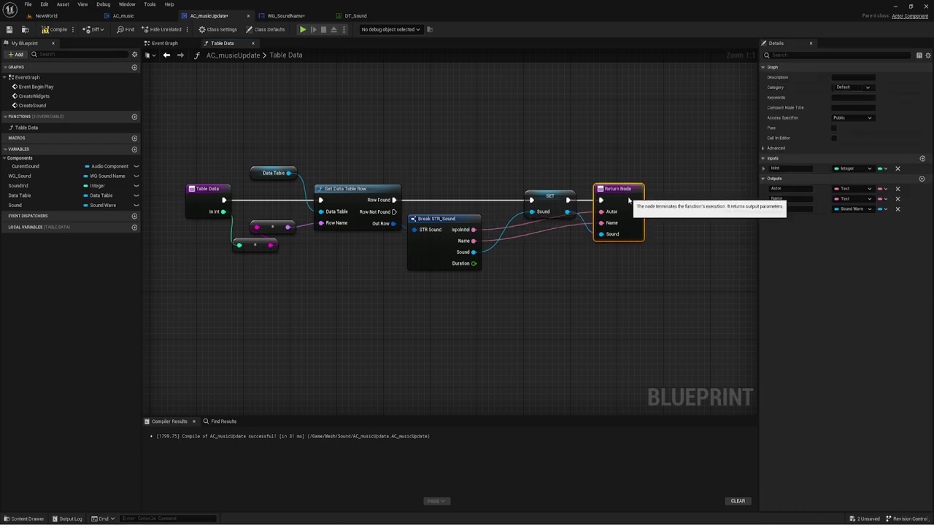
{"action": "left_click", "coordinate": [561, 275]}
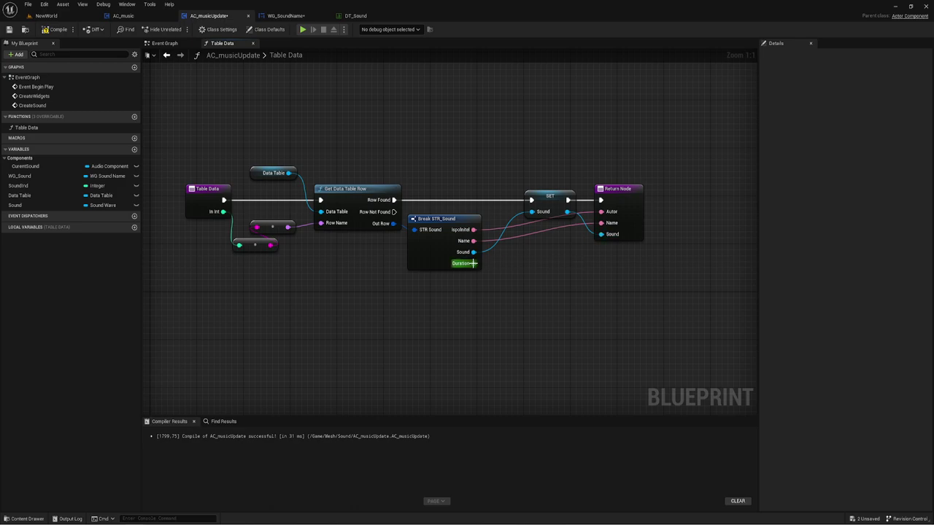
{"action": "left_click_drag", "start_coordinate": [472, 263], "coordinate": [620, 235]}
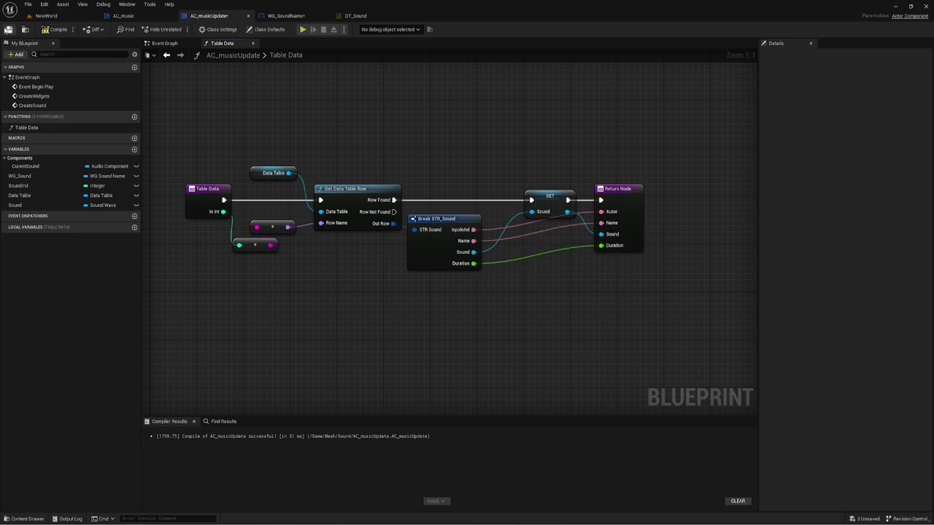
{"action": "left_click", "coordinate": [55, 29]}
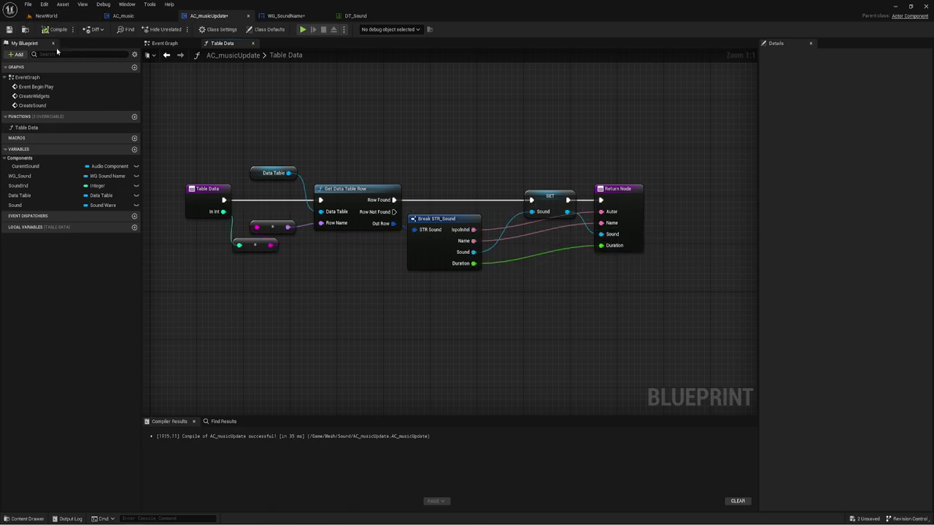
In the Event Graph, place a WG_Sound getter below the Table Data node.
{"action": "left_click", "coordinate": [164, 43]}
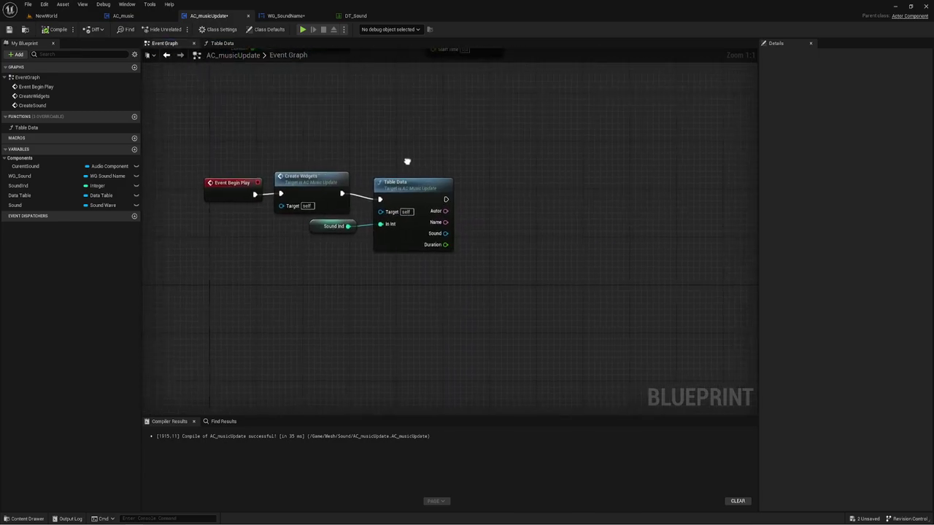
{"action": "right_click", "coordinate": [371, 165]}
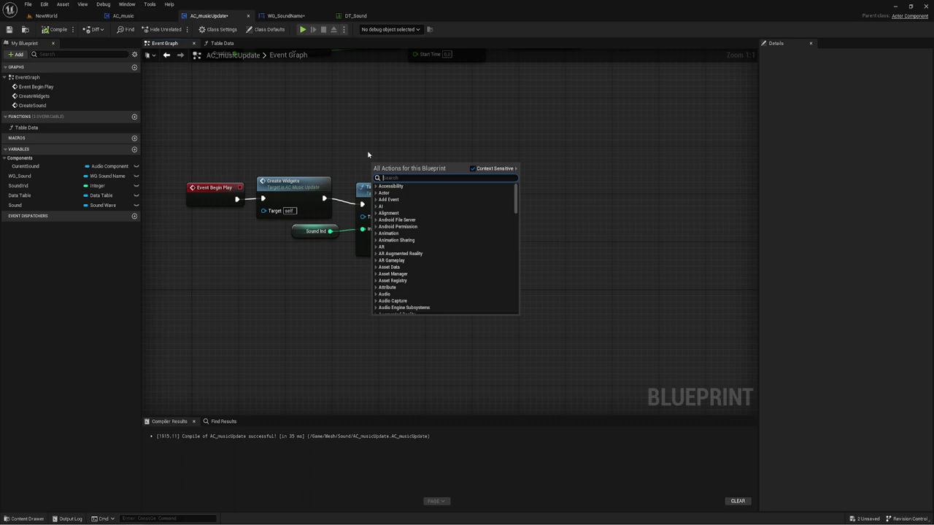
{"action": "left_click", "coordinate": [442, 127]}
{"action": "right_click_drag", "start_coordinate": [464, 191], "coordinate": [459, 293]}
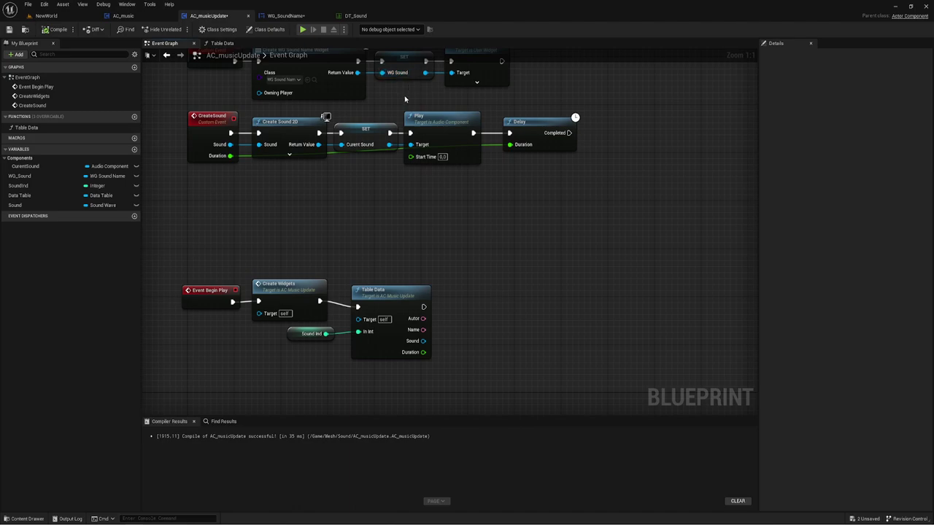
{"action": "right_click_drag", "start_coordinate": [405, 99], "coordinate": [384, 7]}
{"action": "left_click_drag", "start_coordinate": [20, 176], "coordinate": [369, 283]}
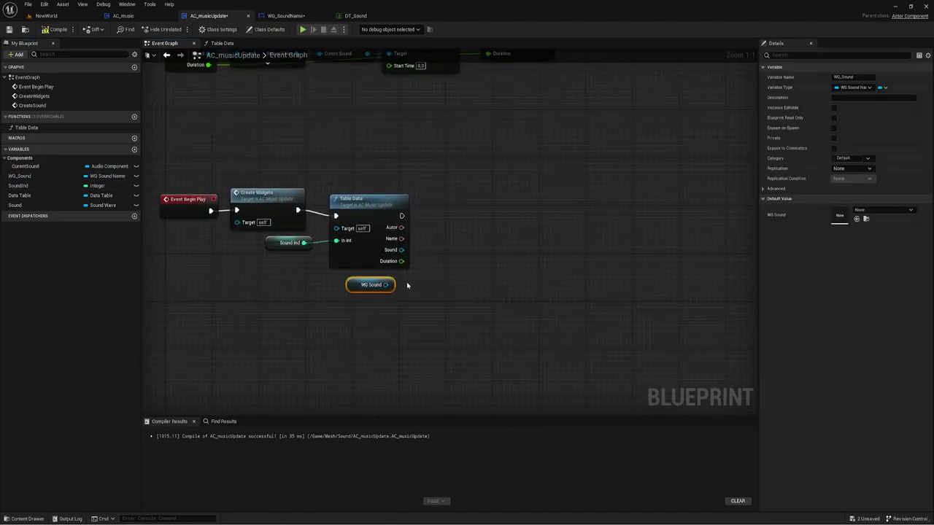
{"action": "right_click_drag", "start_coordinate": [436, 301], "coordinate": [413, 303]}
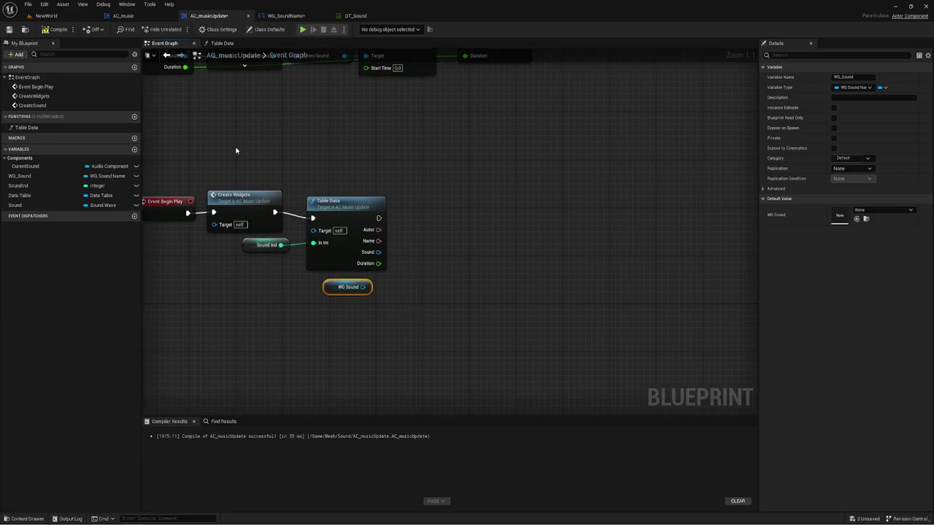
Inspect the Table Data, Sound Ind and WG Sound nodes, then switch to the WG_SoundName widget blueprint.
{"action": "left_click_drag", "start_coordinate": [235, 151], "coordinate": [229, 232]}
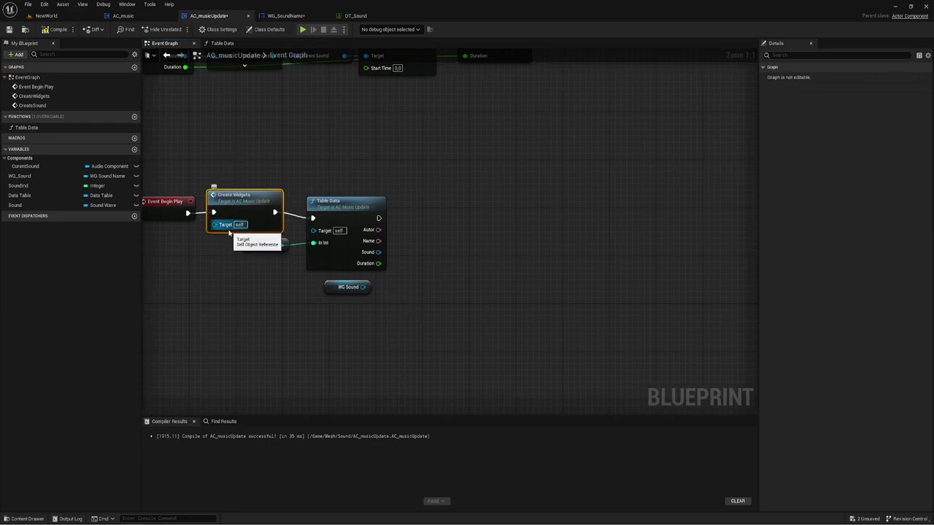
{"action": "right_click_drag", "start_coordinate": [229, 232], "coordinate": [312, 226]}
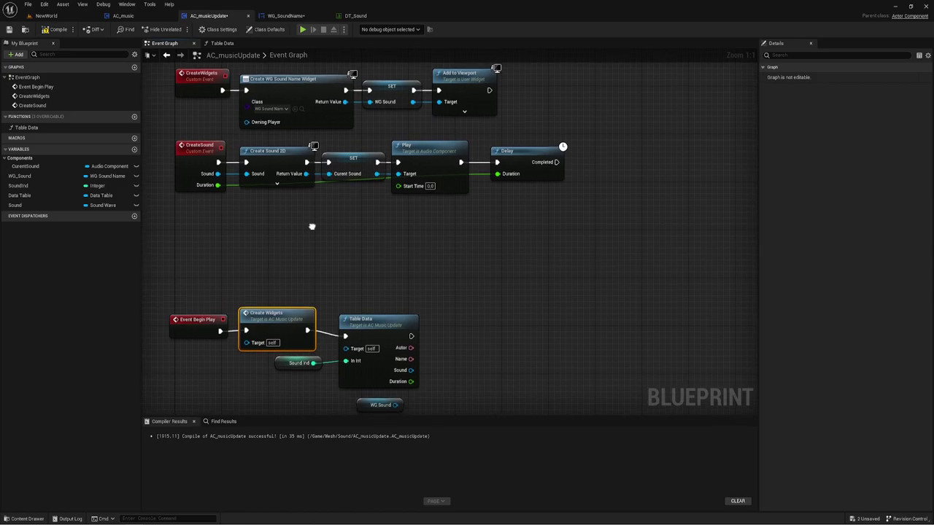
{"action": "right_click_drag", "start_coordinate": [264, 261], "coordinate": [228, 188]}
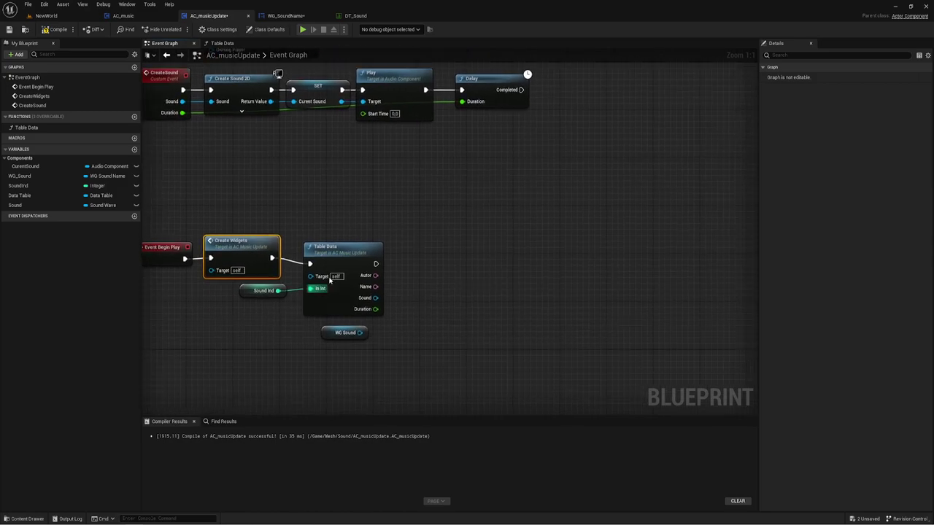
{"action": "left_click", "coordinate": [334, 241]}
{"action": "left_click", "coordinate": [336, 258]}
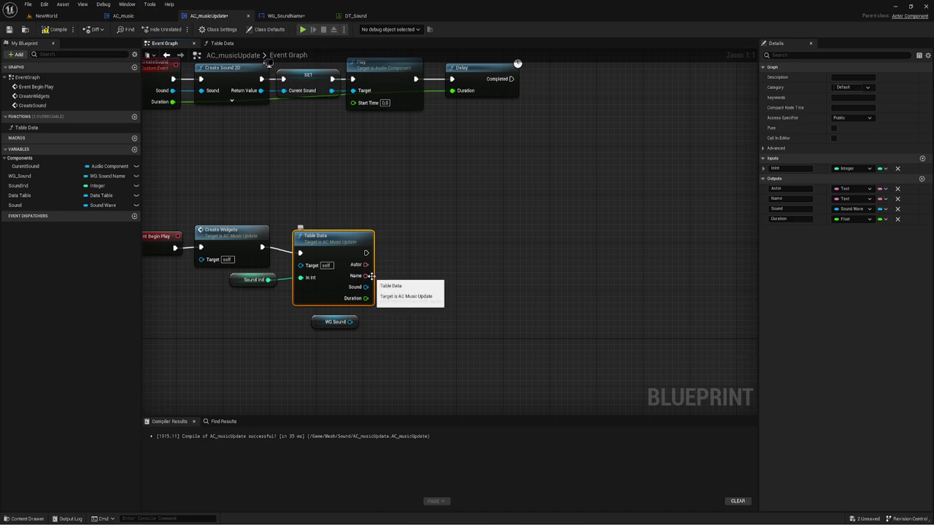
{"action": "left_click_drag", "start_coordinate": [236, 300], "coordinate": [278, 276]}
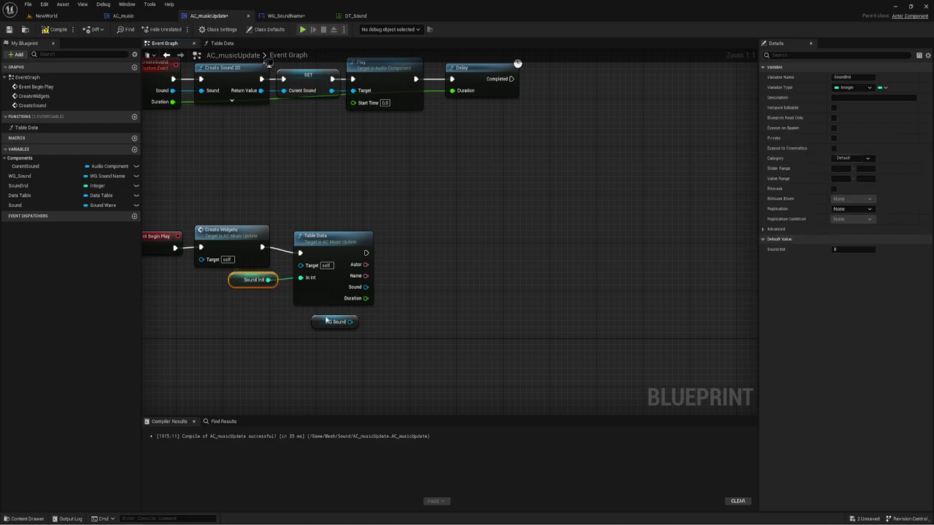
{"action": "right_click_drag", "start_coordinate": [402, 311], "coordinate": [397, 296]}
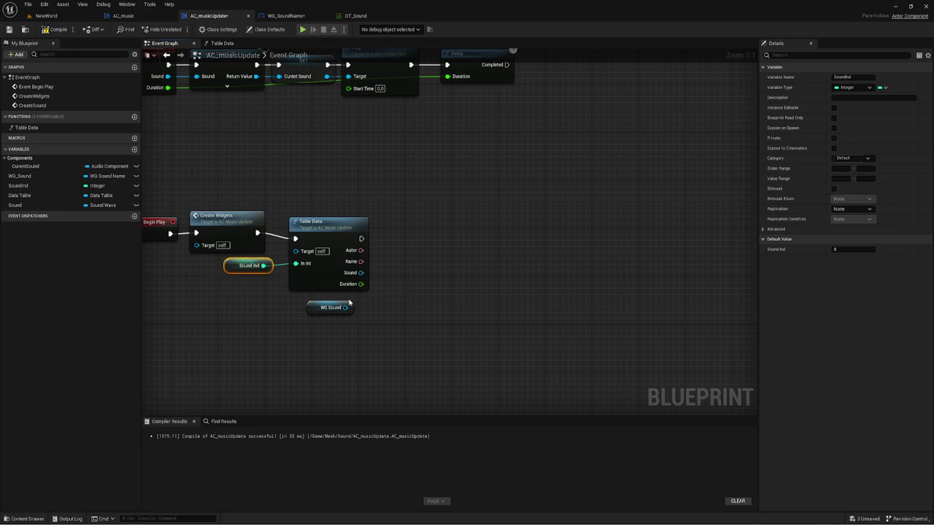
{"action": "left_click_drag", "start_coordinate": [346, 307], "coordinate": [398, 237]}
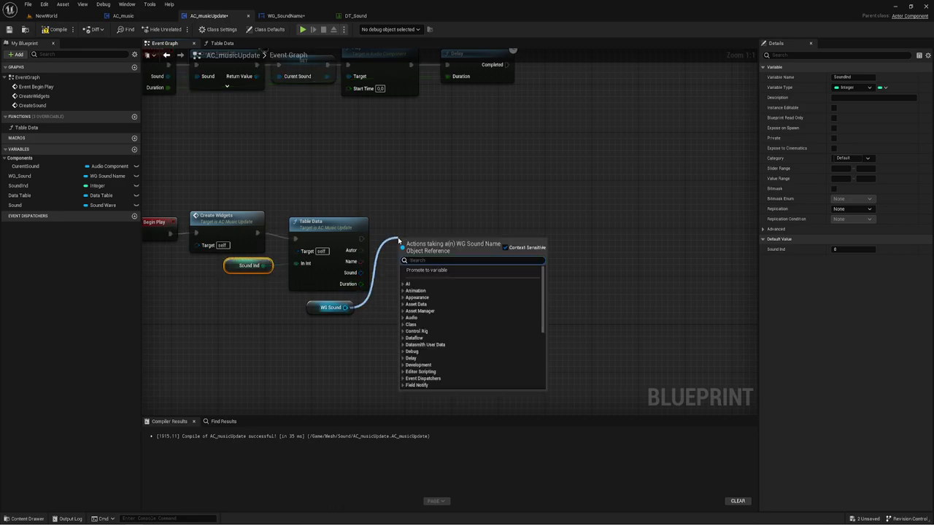
{"action": "left_click", "coordinate": [299, 305]}
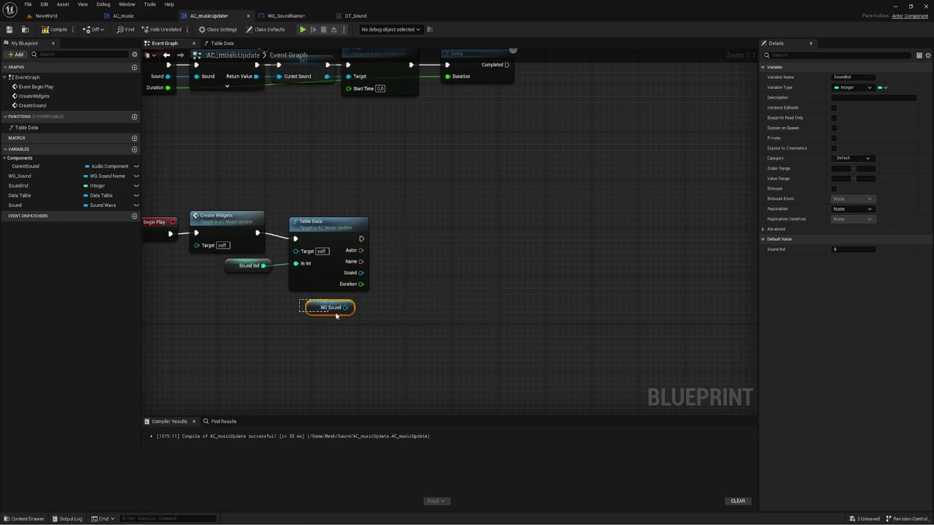
{"action": "left_click", "coordinate": [325, 307]}
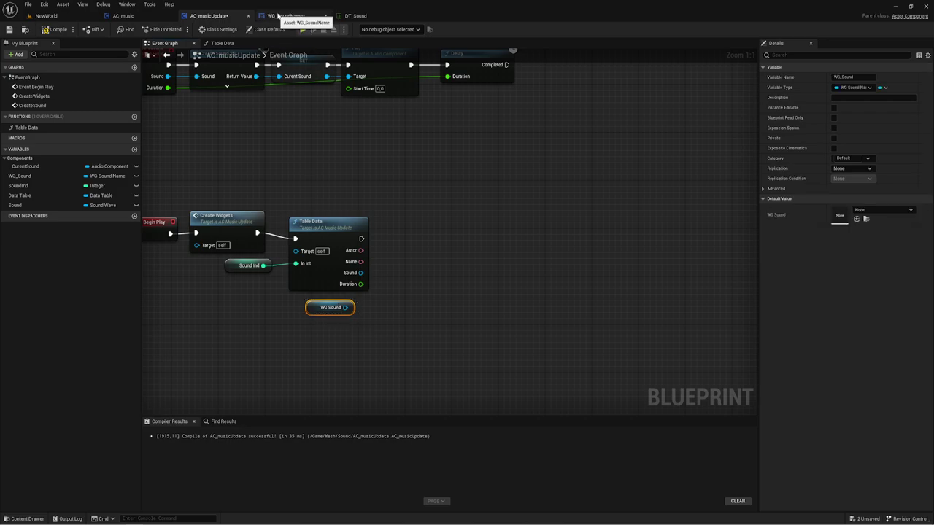
{"action": "left_click", "coordinate": [284, 15]}
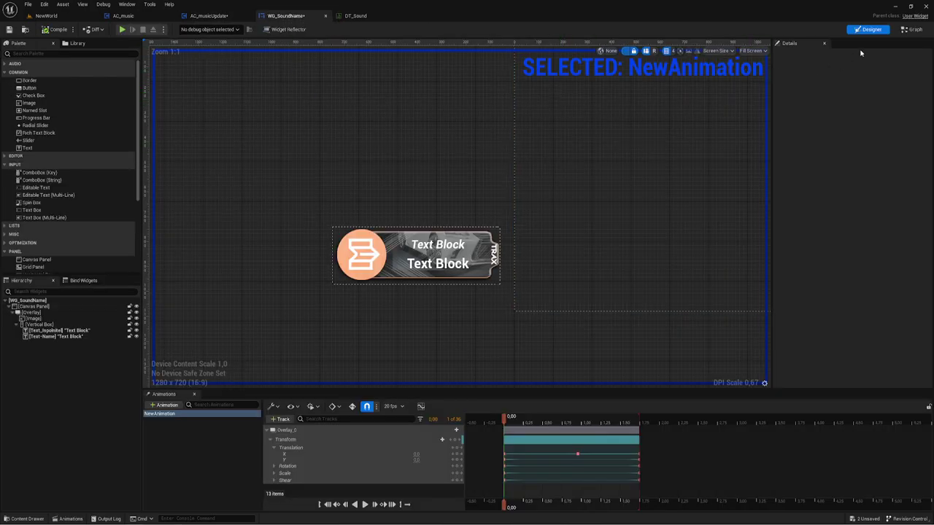
In WG_SoundName's Graph mode, add a new function named Settexts.
{"action": "left_click", "coordinate": [912, 29]}
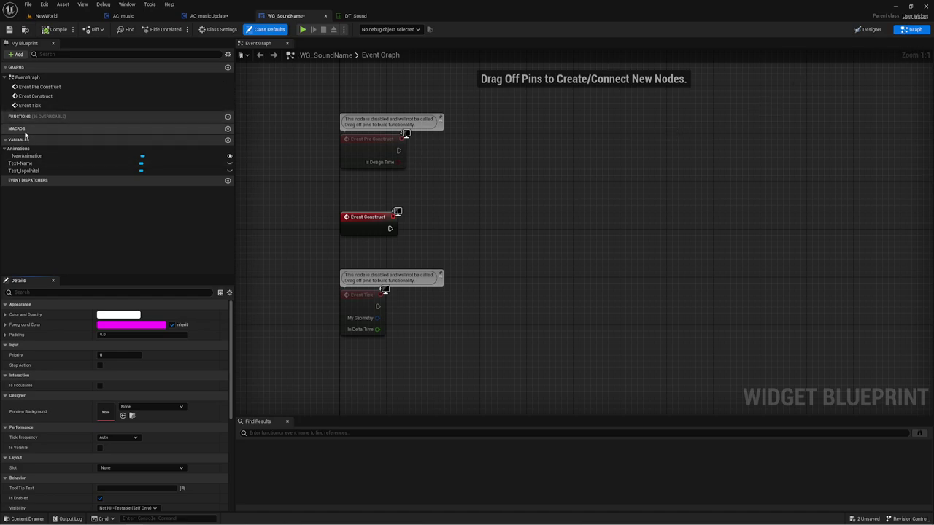
{"action": "mouse_move", "coordinate": [161, 118]}
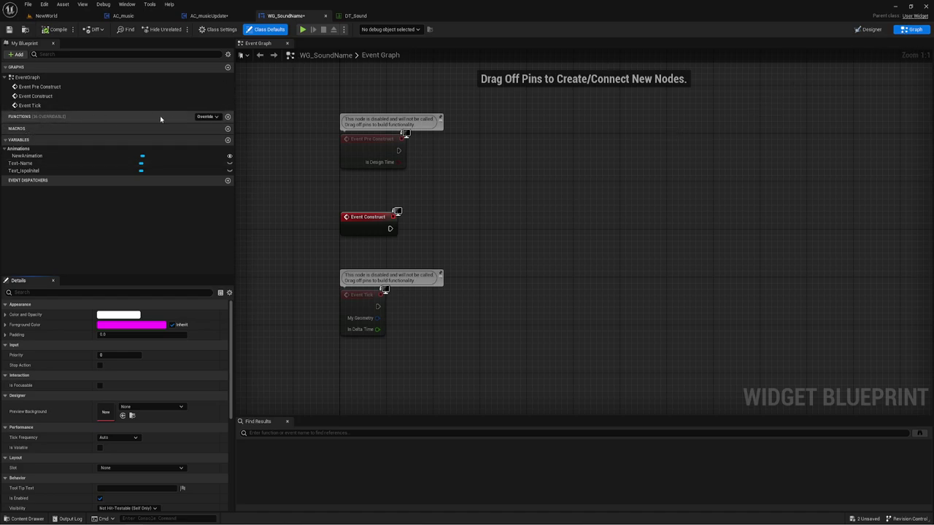
{"action": "left_click", "coordinate": [228, 117]}
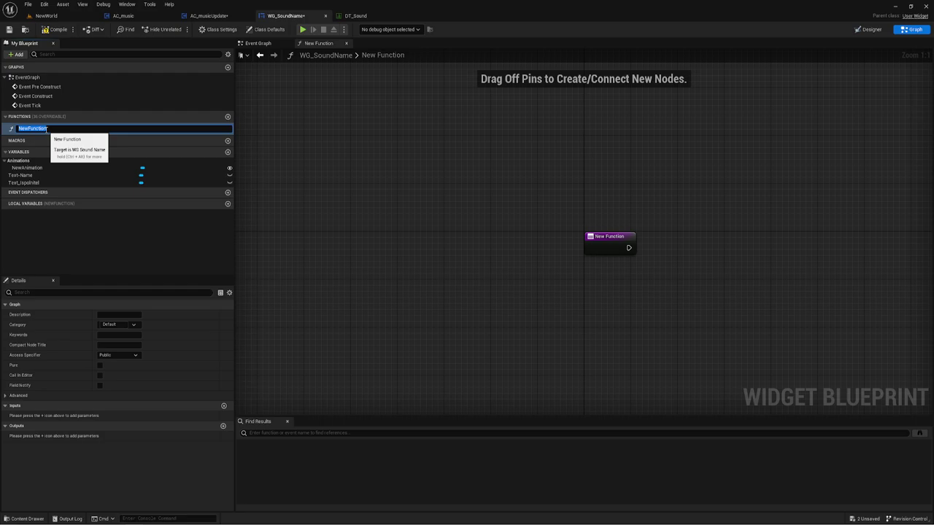
{"action": "type", "text": "Settexts"}
{"action": "key", "text": "Return"}
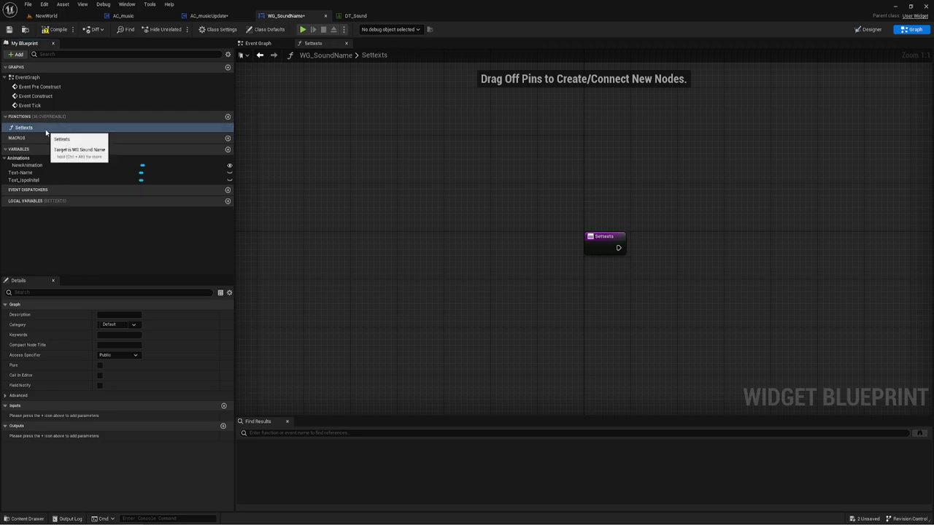
Add Text-Name and Text_Ispolnitel getters and a SetText node on Text_Ispolnitel run from the Settexts entry.
{"action": "right_click_drag", "start_coordinate": [539, 244], "coordinate": [461, 250]}
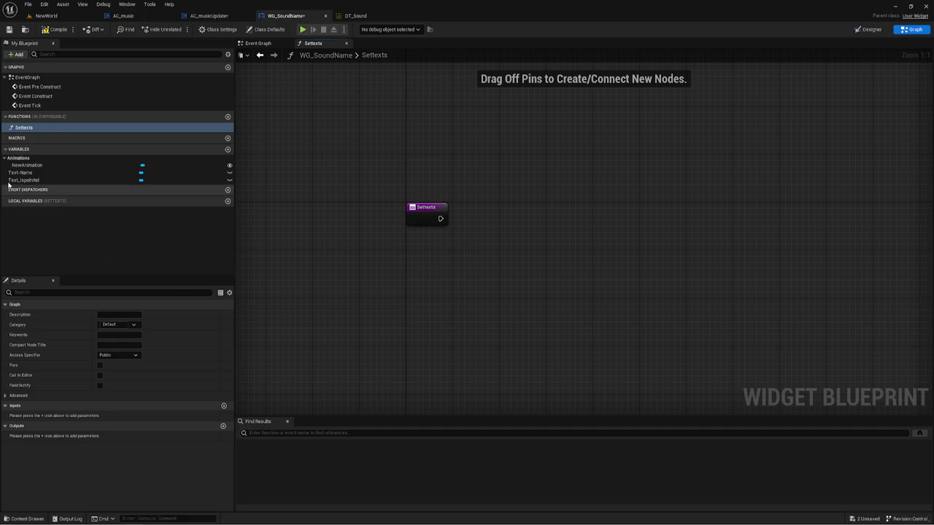
{"action": "left_click_drag", "start_coordinate": [22, 172], "coordinate": [420, 257], "text": "ctrl"}
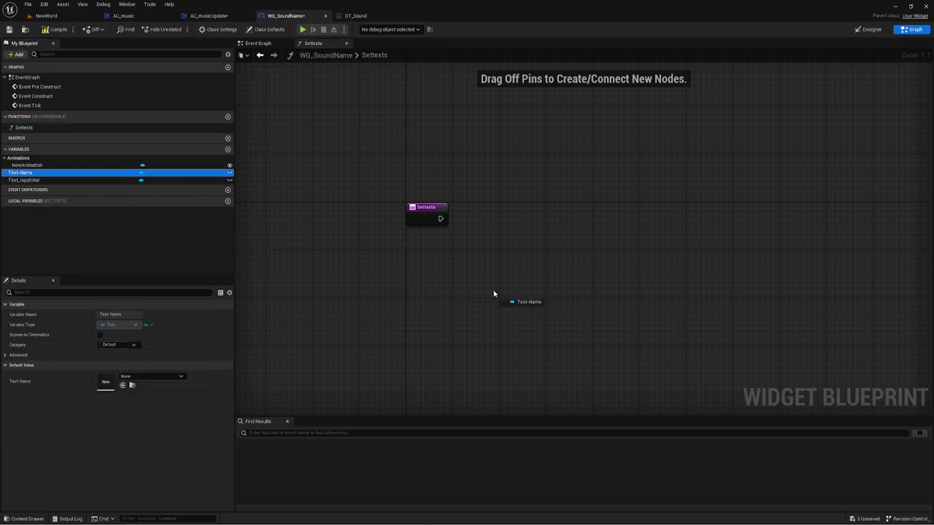
{"action": "mouse_move", "coordinate": [24, 180]}
{"action": "left_mouse_down", "text": "ctrl"}
{"action": "mouse_move", "coordinate": [455, 245]}
{"action": "mouse_move", "coordinate": [494, 184]}
{"action": "left_mouse_up", "text": "ctrl"}
{"action": "type", "text": "set text"}
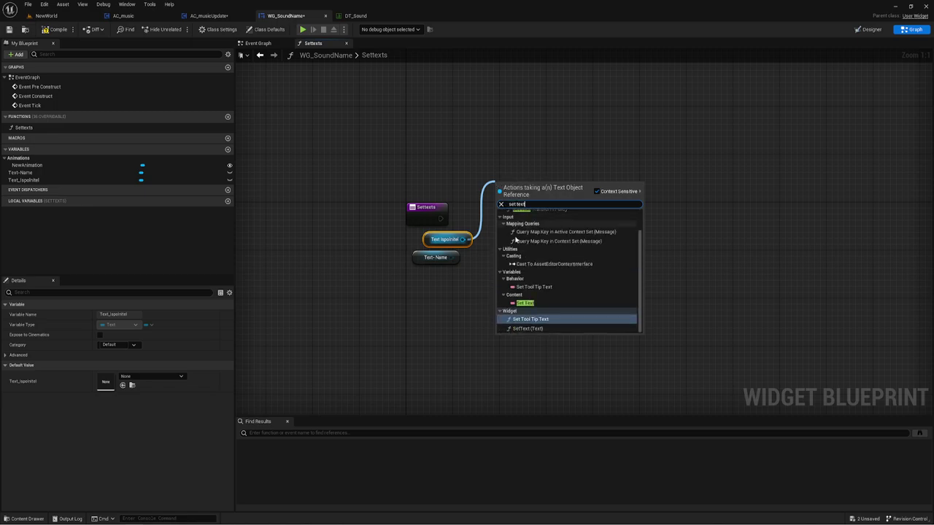
{"action": "left_click", "coordinate": [536, 328]}
{"action": "left_click_drag", "start_coordinate": [500, 200], "coordinate": [440, 218]}
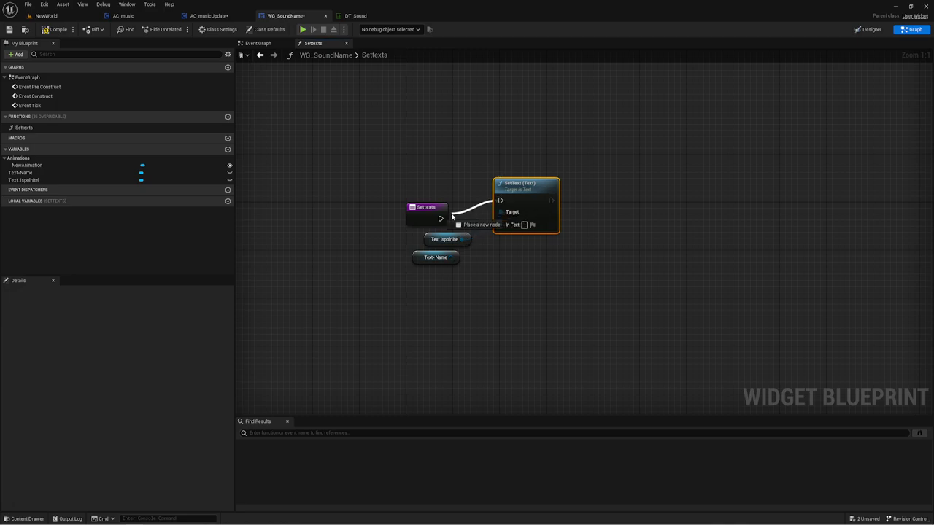
{"action": "left_click_drag", "start_coordinate": [414, 261], "coordinate": [501, 288]}
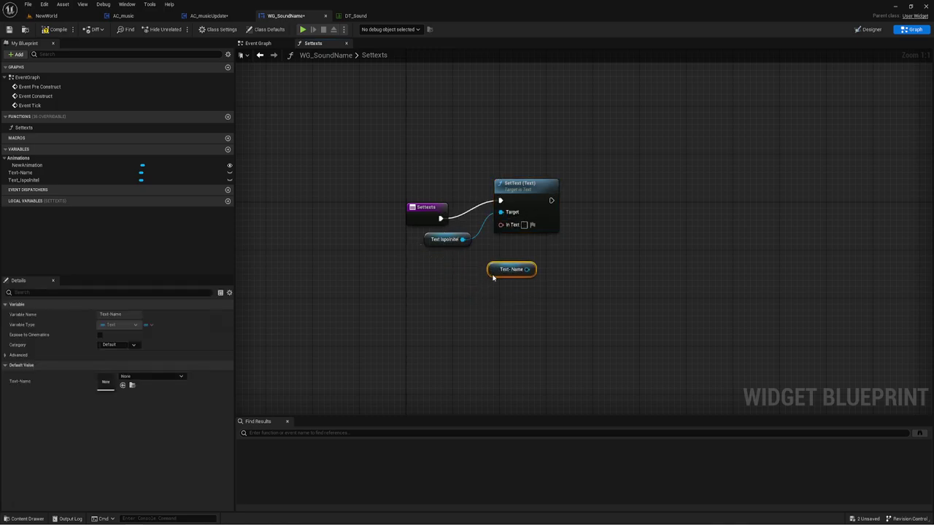
Duplicate SetText for Text-Name, chain it, and expose both text pins as Settexts inputs.
{"action": "left_click", "coordinate": [521, 191]}
{"action": "key", "text": "ctrl+c"}
{"action": "key", "text": "ctrl+v"}
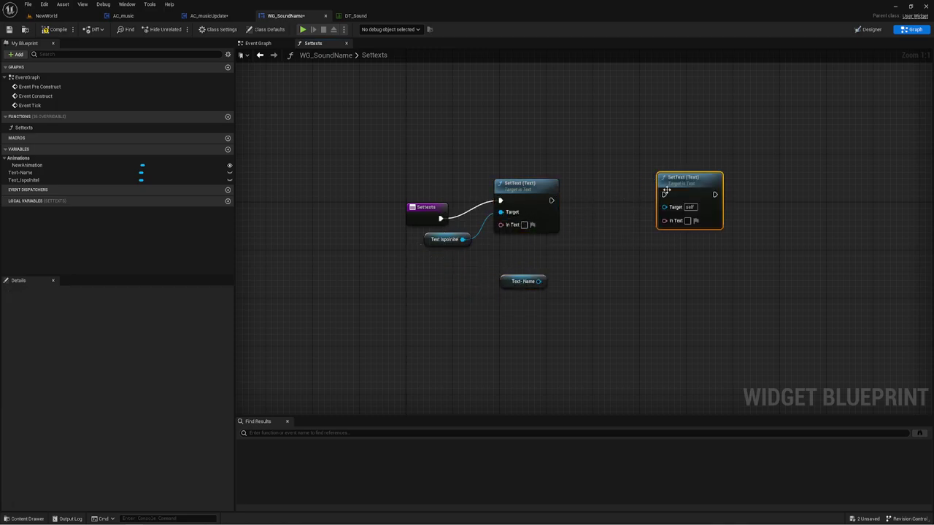
{"action": "mouse_move", "coordinate": [660, 182]}
{"action": "left_mouse_down"}
{"action": "mouse_move", "coordinate": [624, 206]}
{"action": "mouse_move", "coordinate": [553, 203]}
{"action": "left_mouse_up"}
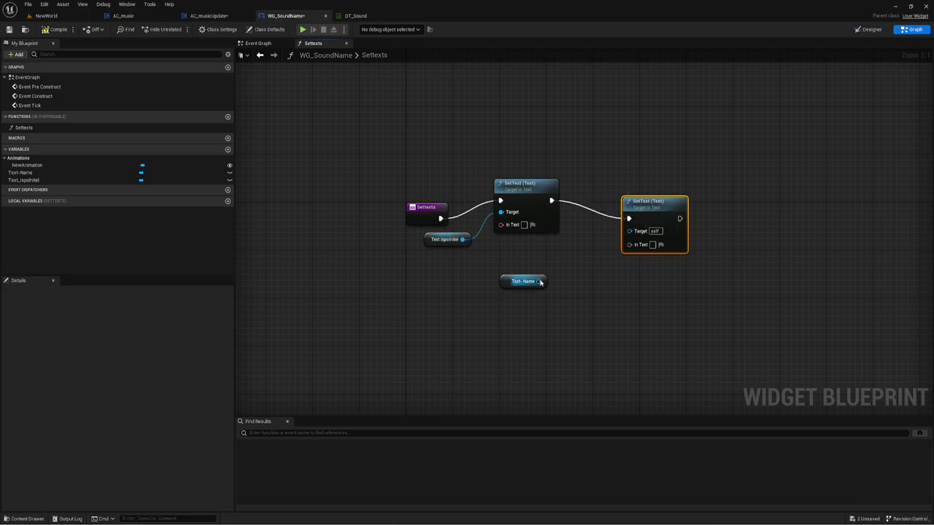
{"action": "left_click_drag", "start_coordinate": [538, 281], "coordinate": [629, 229]}
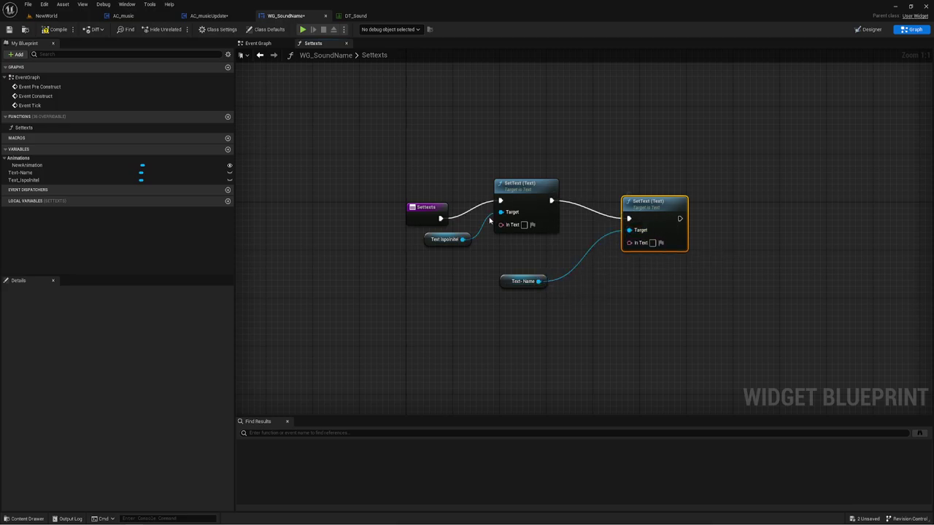
{"action": "left_click_drag", "start_coordinate": [500, 225], "coordinate": [424, 221]}
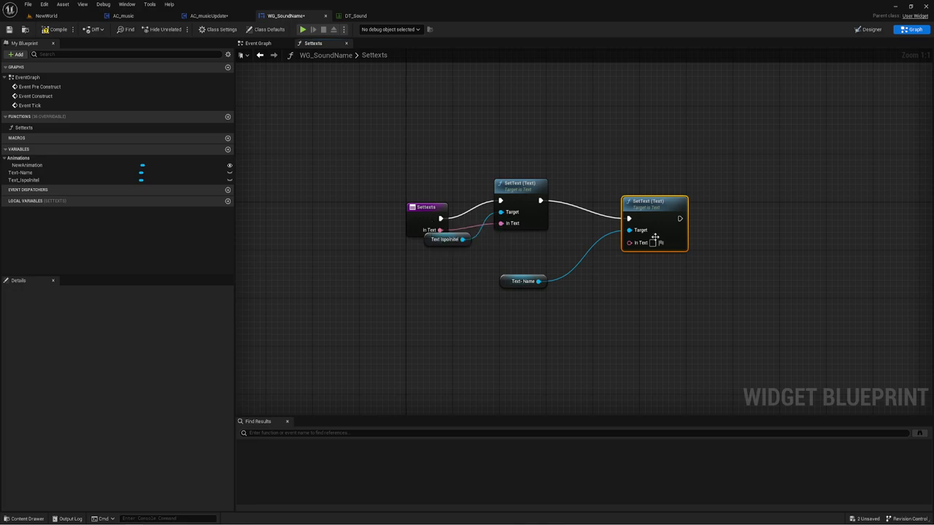
{"action": "mouse_move", "coordinate": [629, 242]}
{"action": "left_mouse_down"}
{"action": "mouse_move", "coordinate": [415, 229]}
{"action": "mouse_move", "coordinate": [418, 196]}
{"action": "left_mouse_up"}
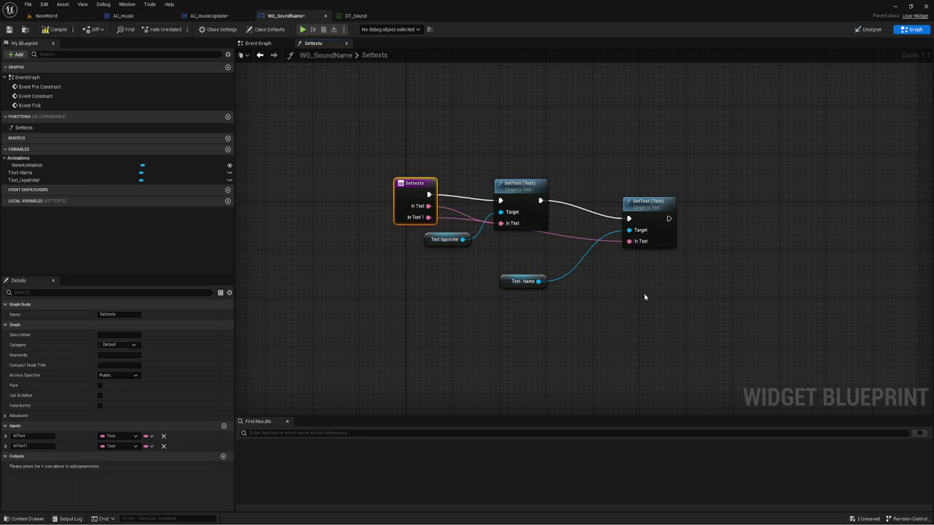
{"action": "right_click_drag", "start_coordinate": [644, 294], "coordinate": [593, 285]}
{"action": "left_click_drag", "start_coordinate": [595, 216], "coordinate": [554, 209]}
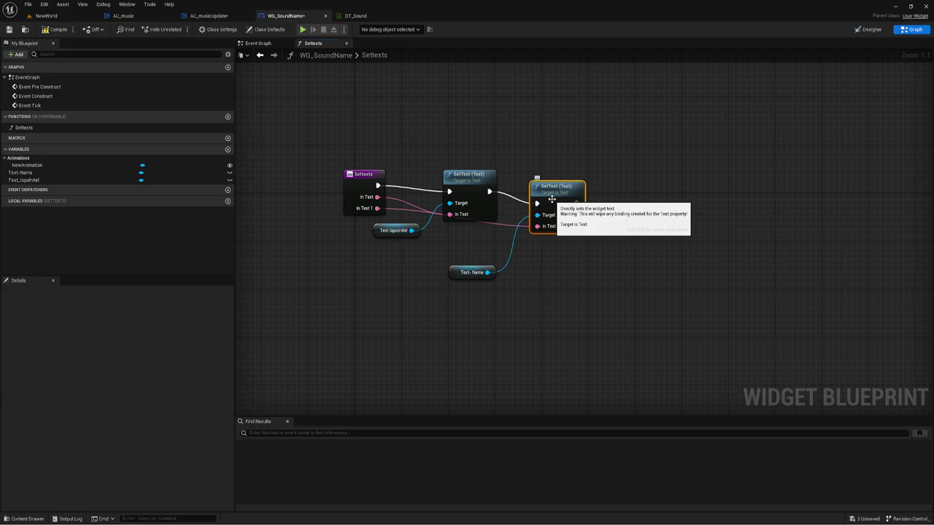
Add a Play Animation node for NewAnimation after the second SetText.
{"action": "mouse_move", "coordinate": [29, 165]}
{"action": "left_mouse_down"}
{"action": "mouse_move", "coordinate": [553, 249]}
{"action": "mouse_move", "coordinate": [638, 156]}
{"action": "left_mouse_up"}
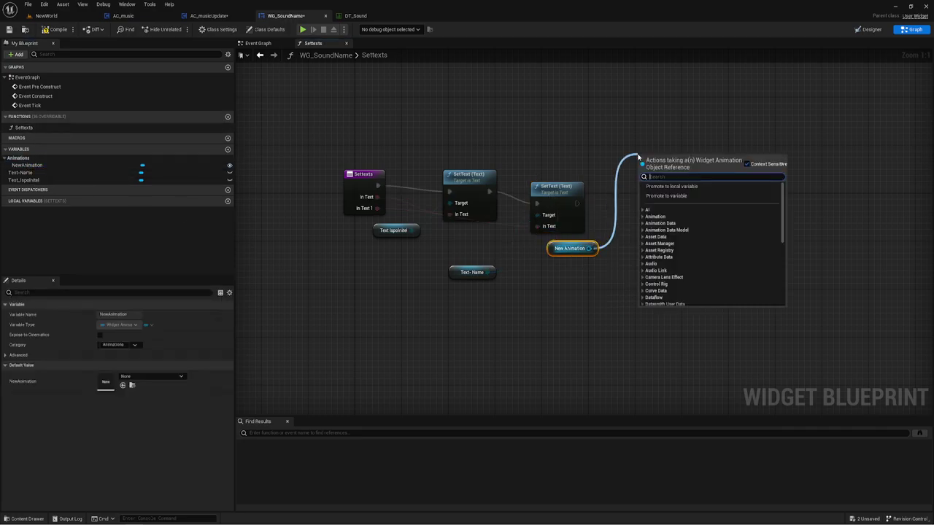
{"action": "type", "text": "oka"}
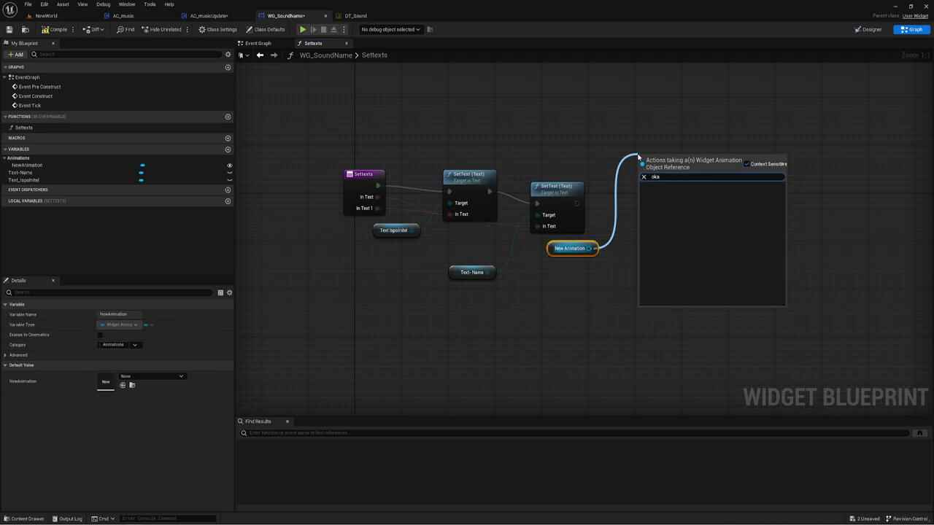
{"action": "key", "text": "BackSpace"}
{"action": "key", "text": "BackSpace"}
{"action": "key", "text": "BackSpace"}
{"action": "type", "text": "play"}
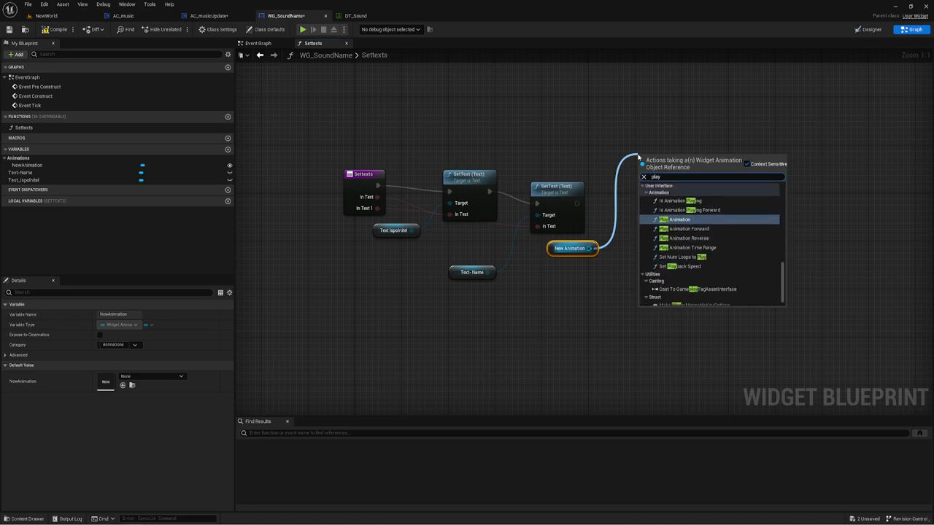
{"action": "left_click", "coordinate": [675, 220]}
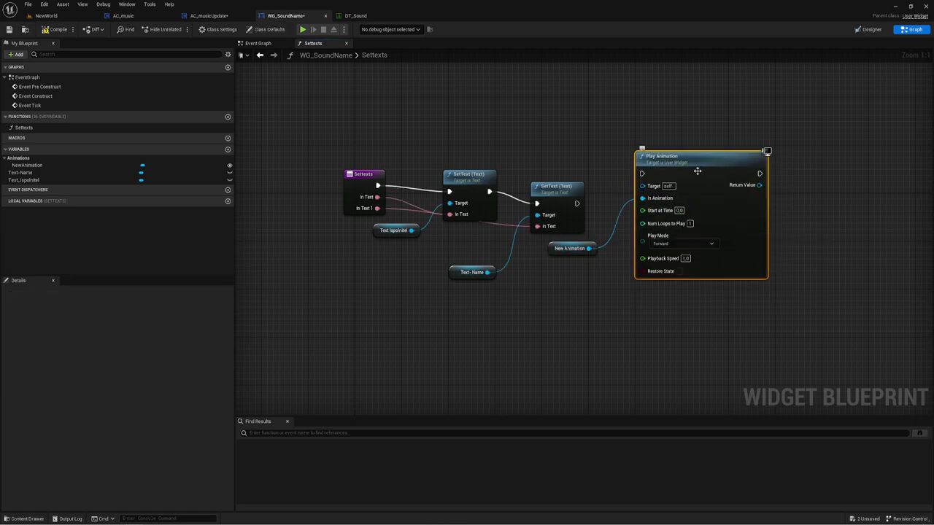
{"action": "left_click_drag", "start_coordinate": [697, 170], "coordinate": [680, 200]}
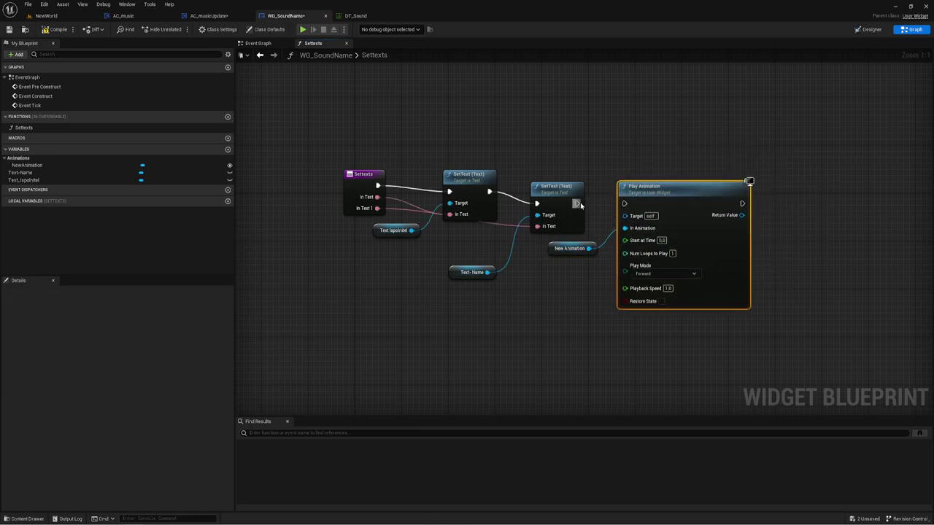
{"action": "left_click_drag", "start_coordinate": [576, 204], "coordinate": [624, 205]}
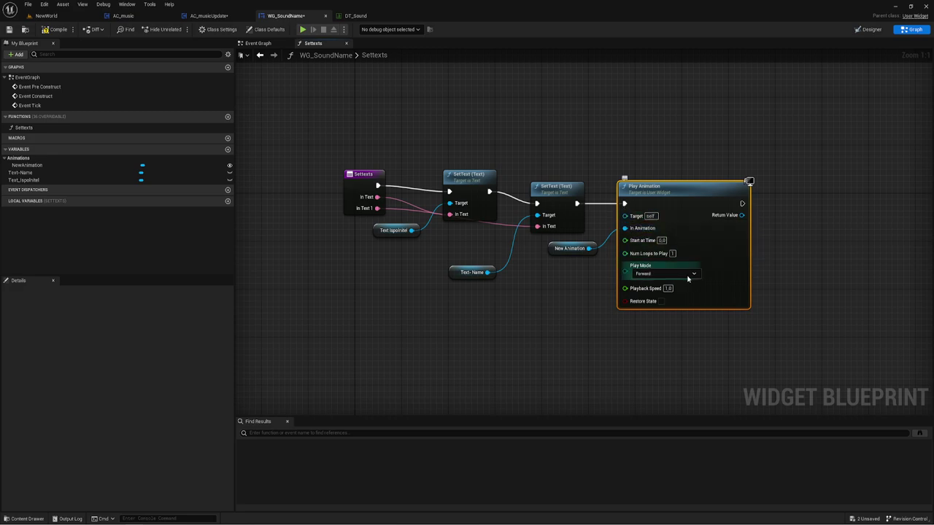
Set the animation's play mode to Ping Pong, then compile and save WG_SoundName.
{"action": "left_click", "coordinate": [652, 274]}
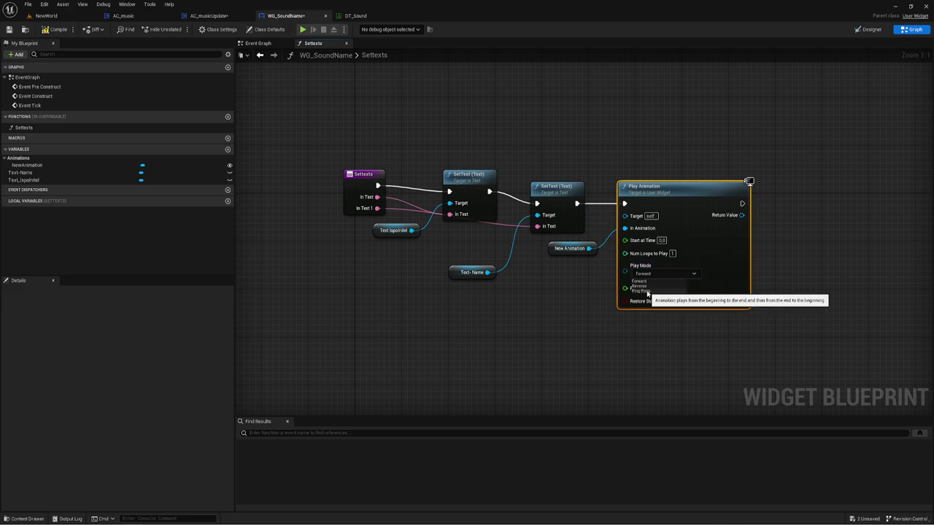
{"action": "left_click", "coordinate": [644, 296]}
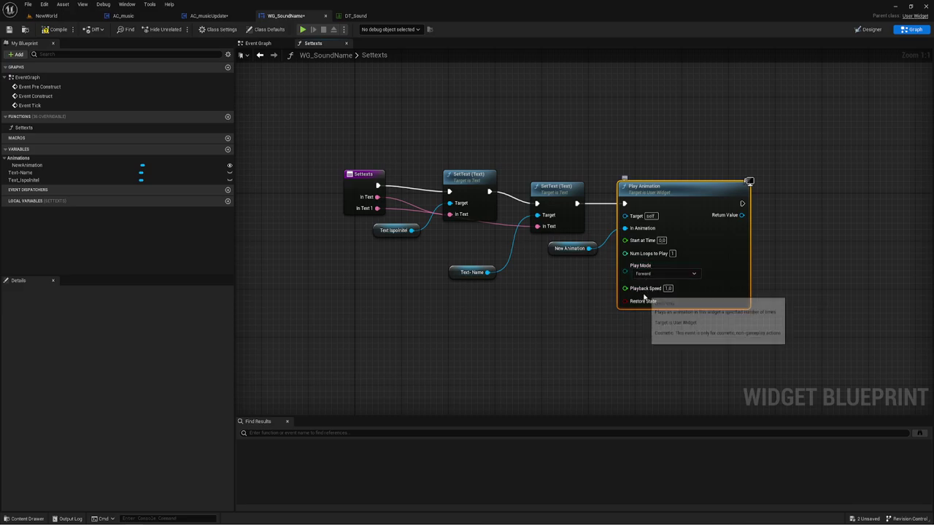
{"action": "left_click", "coordinate": [653, 273]}
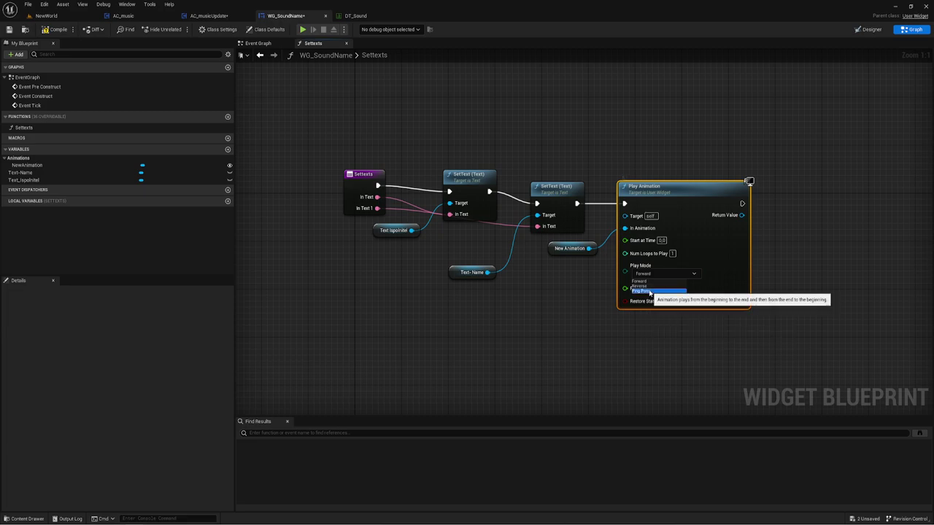
{"action": "left_click", "coordinate": [649, 291]}
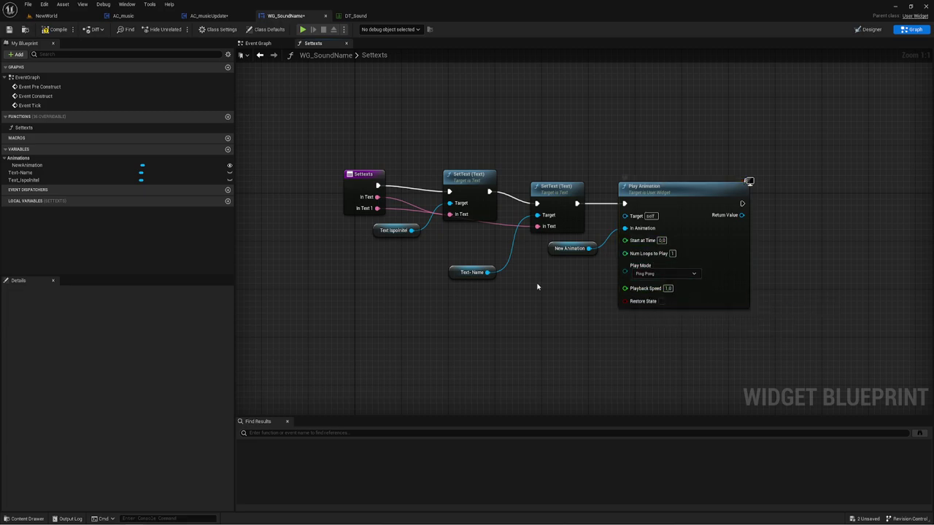
{"action": "right_click_drag", "start_coordinate": [537, 286], "coordinate": [546, 280]}
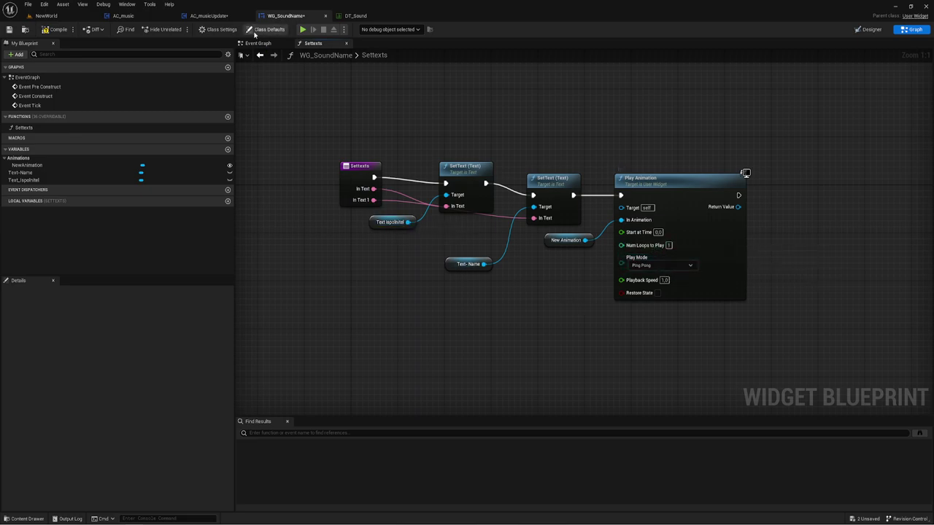
{"action": "left_click", "coordinate": [57, 30]}
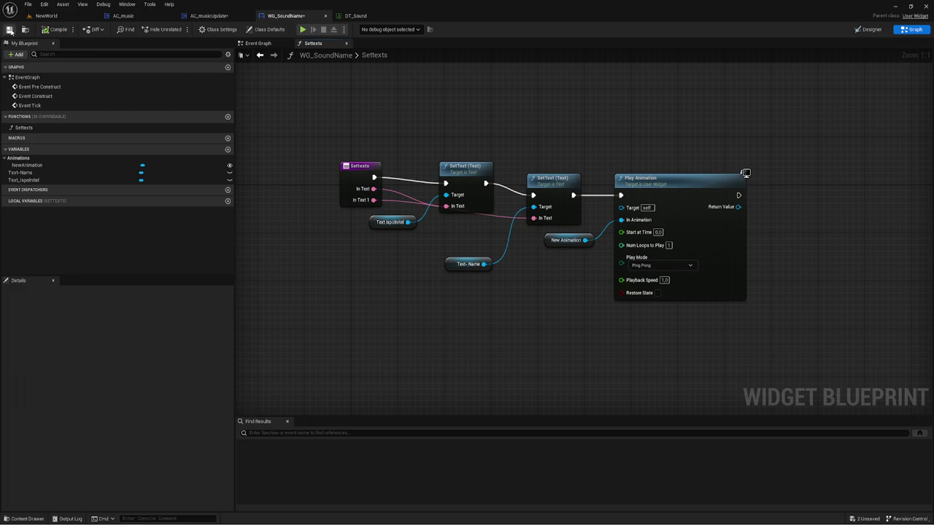
{"action": "left_click", "coordinate": [222, 16]}
Call Settexts on WG Sound after Table Data, passing its Autor and Name outputs.
{"action": "right_click_drag", "start_coordinate": [416, 183], "coordinate": [447, 150]}
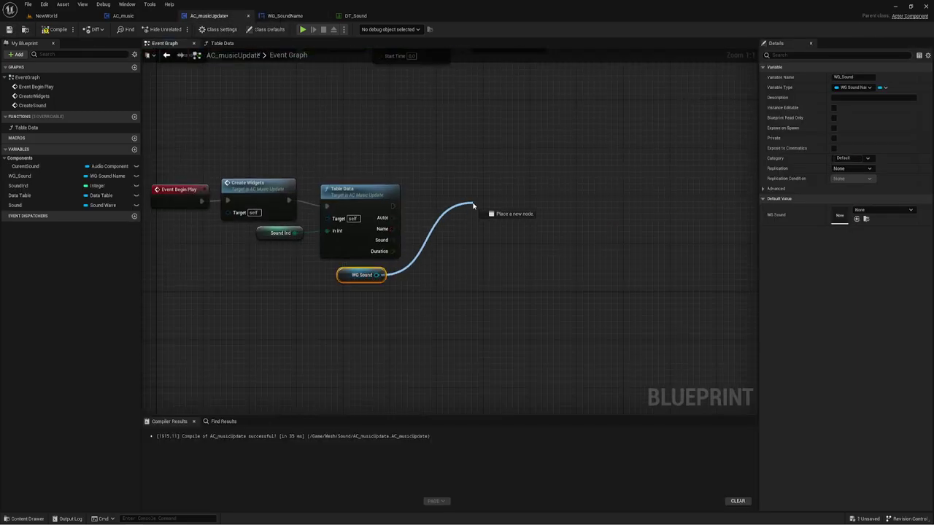
{"action": "left_click_drag", "start_coordinate": [376, 275], "coordinate": [473, 206]}
{"action": "type", "text": "sett"}
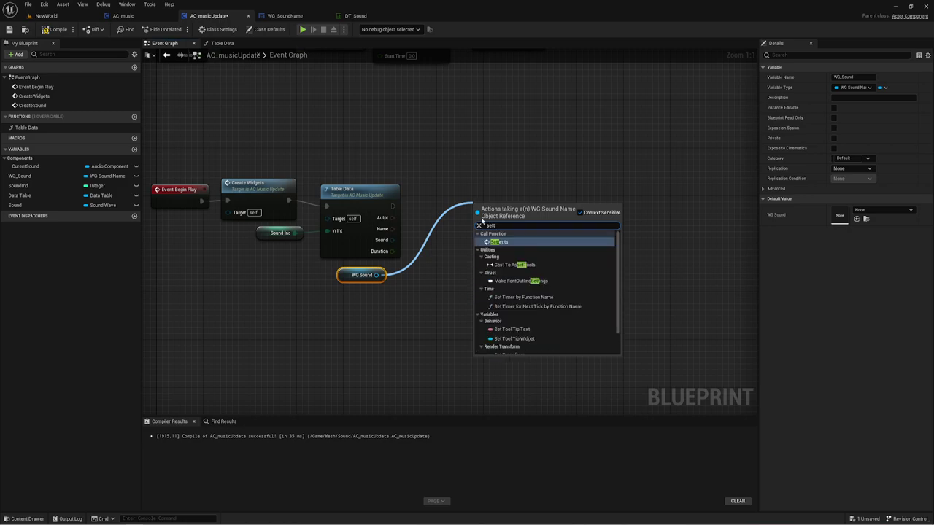
{"action": "left_click", "coordinate": [501, 242]}
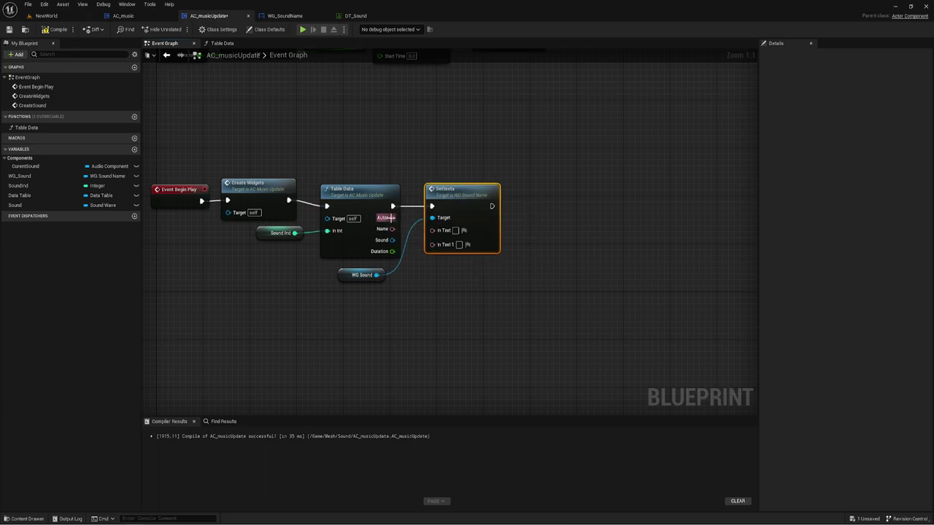
{"action": "left_click_drag", "start_coordinate": [392, 228], "coordinate": [402, 238]}
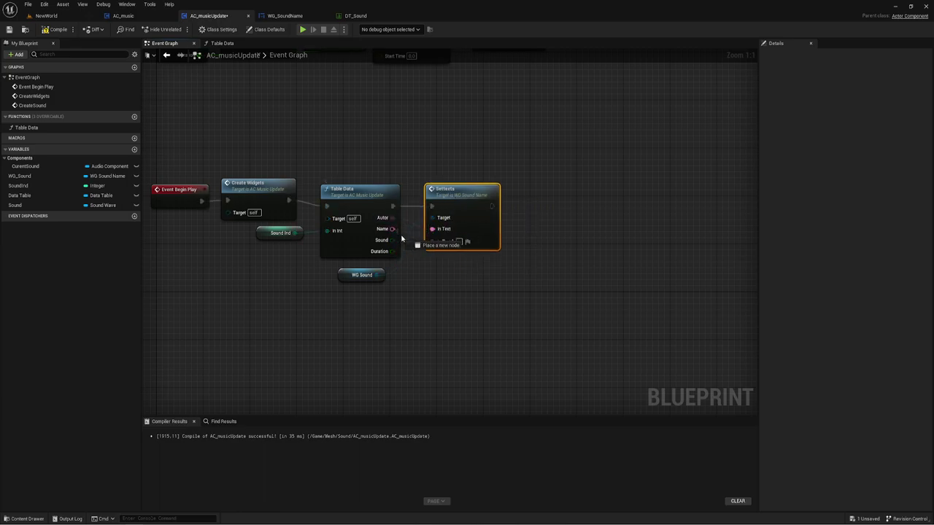
{"action": "left_click_drag", "start_coordinate": [401, 239], "coordinate": [432, 240]}
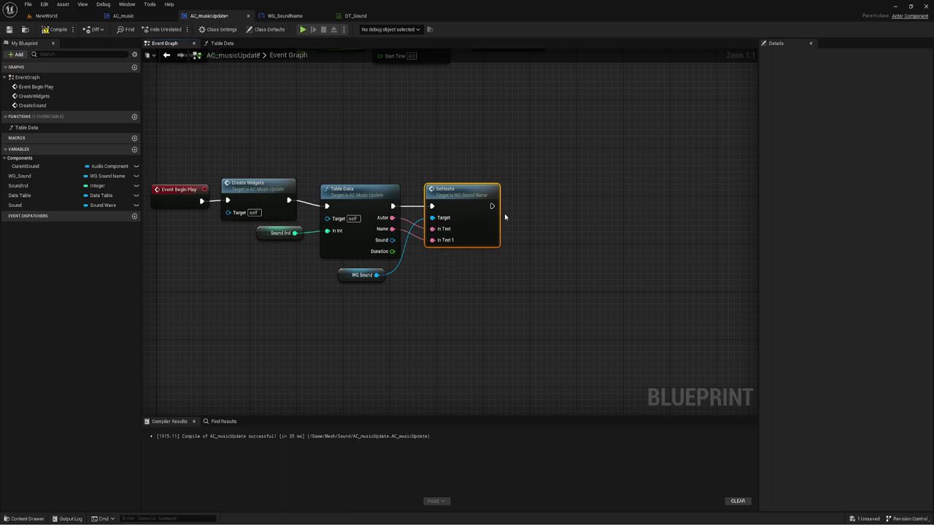
{"action": "right_click_drag", "start_coordinate": [503, 213], "coordinate": [523, 310]}
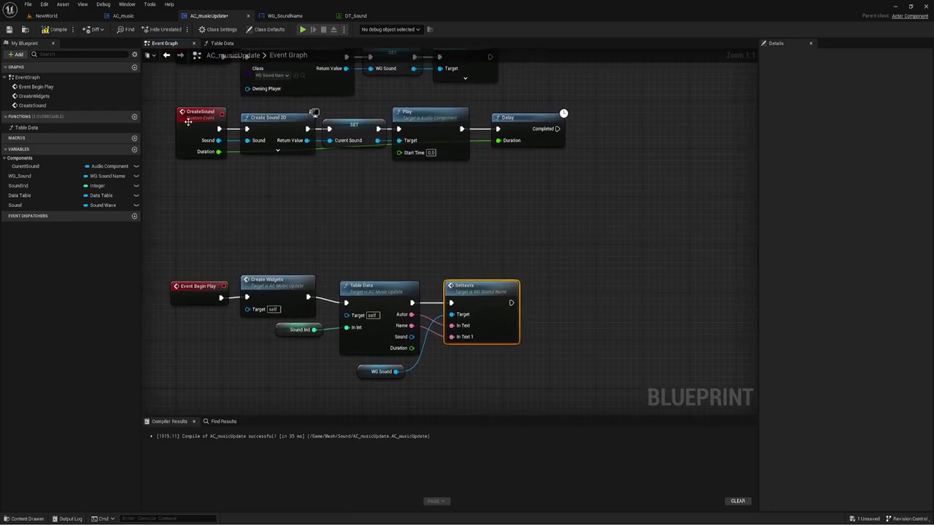
{"action": "right_click_drag", "start_coordinate": [240, 198], "coordinate": [200, 166]}
Add a Create Sound call after the Settexts node.
{"action": "left_click_drag", "start_coordinate": [471, 271], "coordinate": [501, 271]}
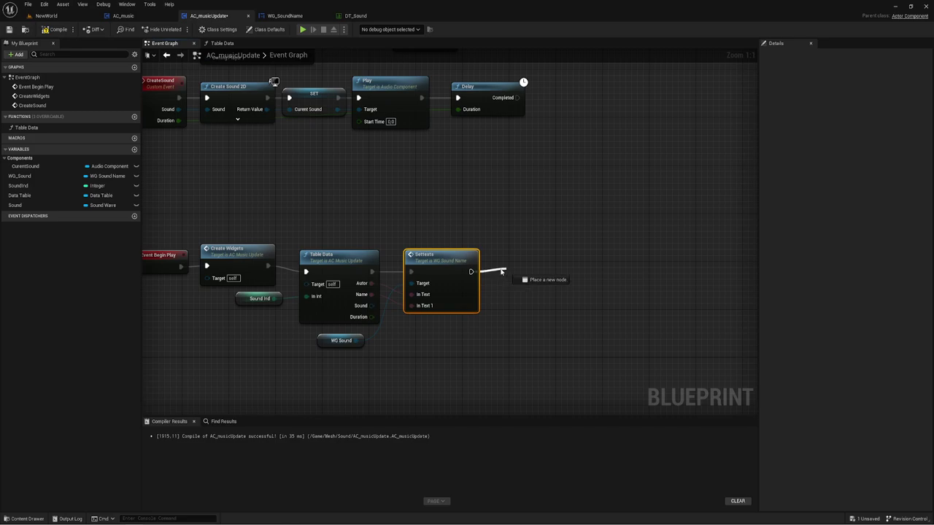
{"action": "type", "text": "crea"}
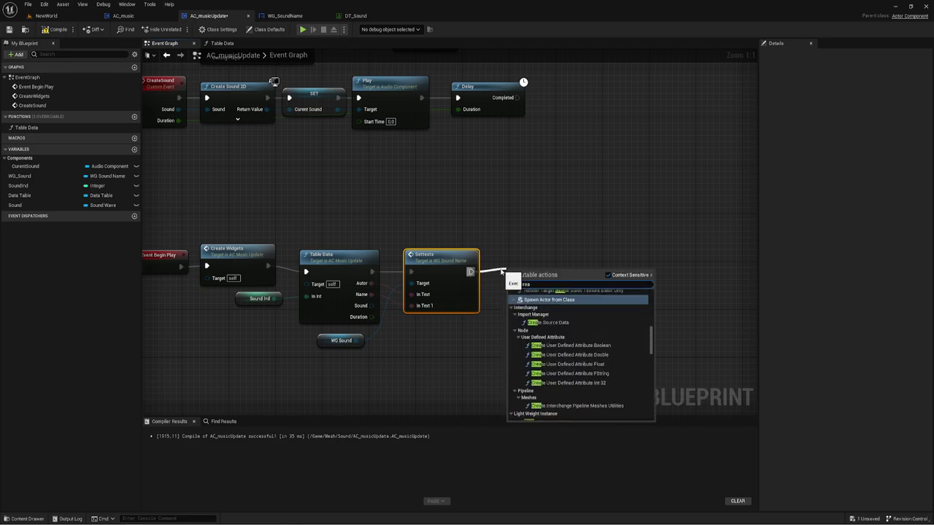
{"action": "type", "text": "te"}
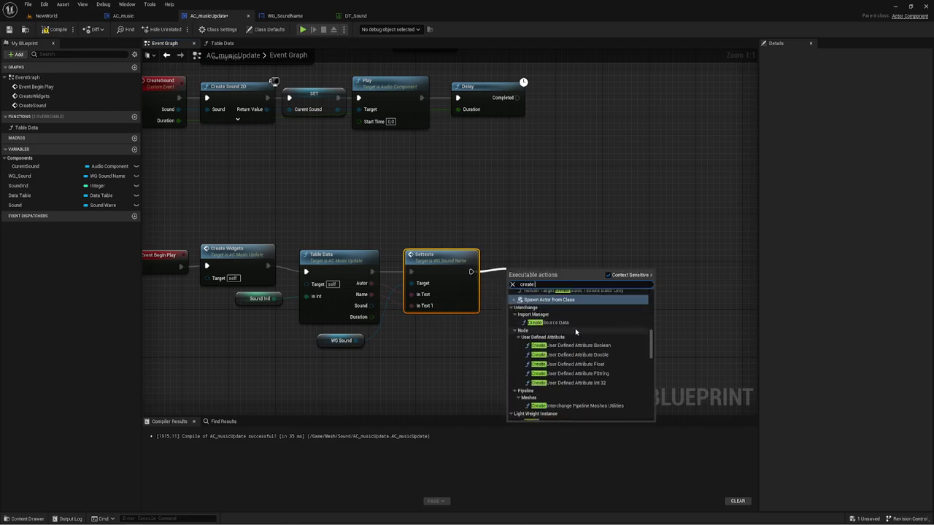
{"action": "type", "text": " so"}
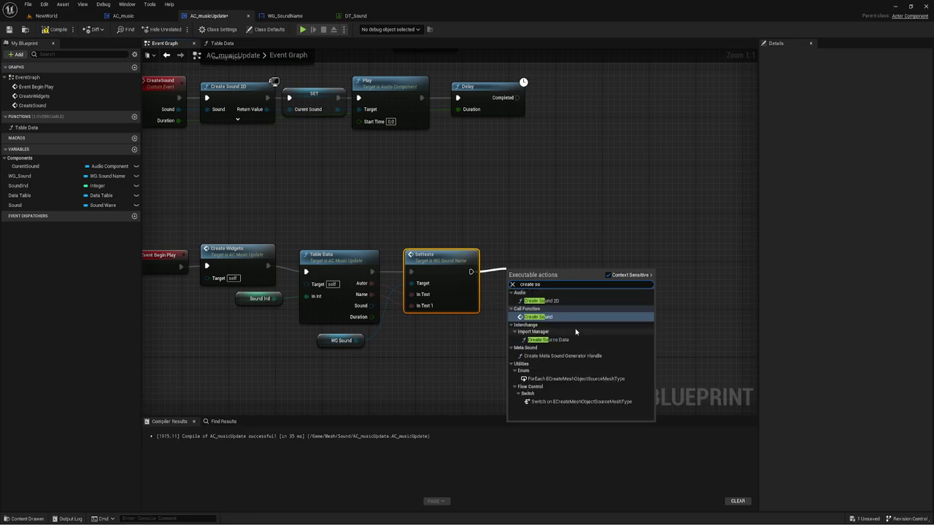
{"action": "left_click", "coordinate": [540, 316]}
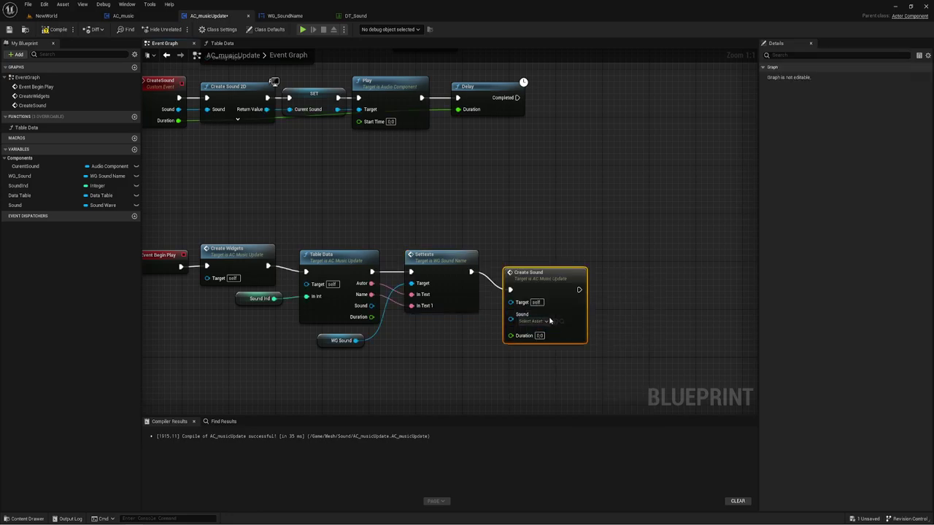
{"action": "right_click_drag", "start_coordinate": [533, 290], "coordinate": [526, 251]}
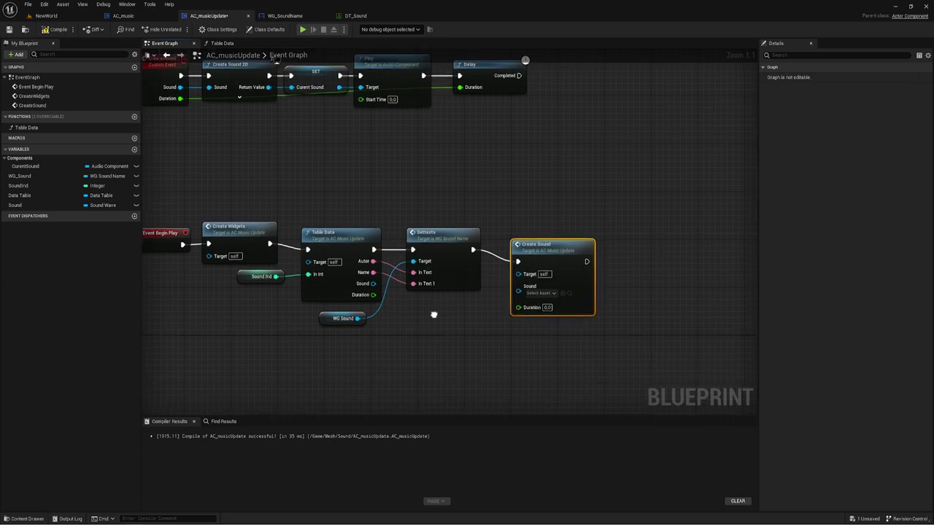
Wire Table Data's Duration and Sound outputs into Create Sound and tidy the BeginPlay chain.
{"action": "left_click_drag", "start_coordinate": [358, 285], "coordinate": [504, 297]}
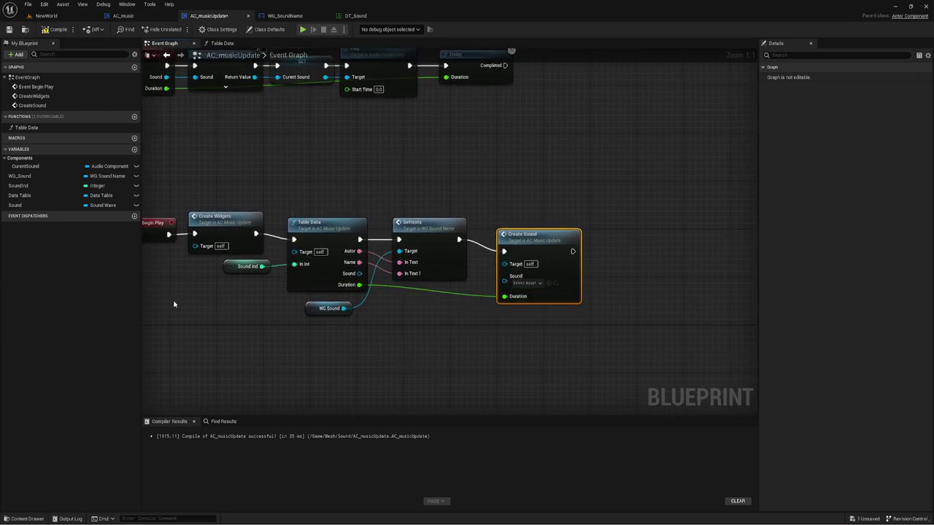
{"action": "left_click_drag", "start_coordinate": [44, 205], "coordinate": [428, 302]}
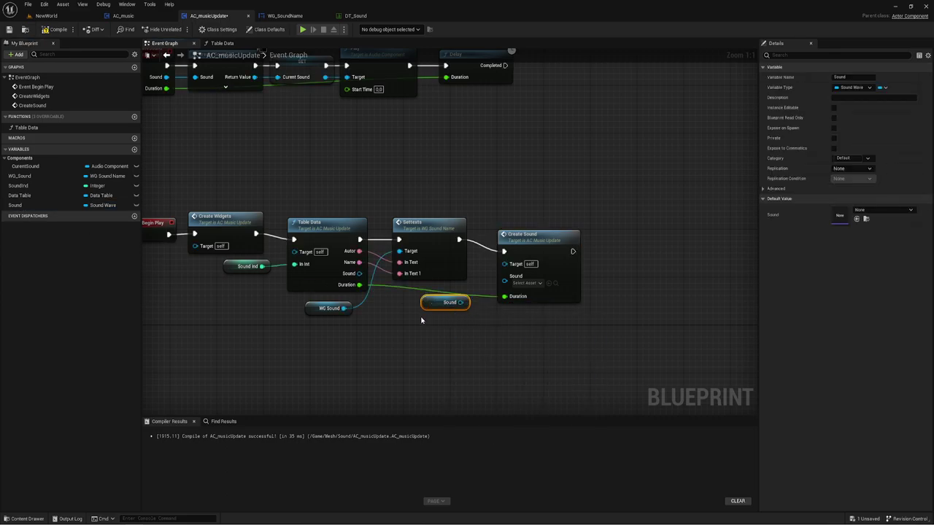
{"action": "key", "text": "Delete"}
{"action": "left_click_drag", "start_coordinate": [359, 272], "coordinate": [489, 285]}
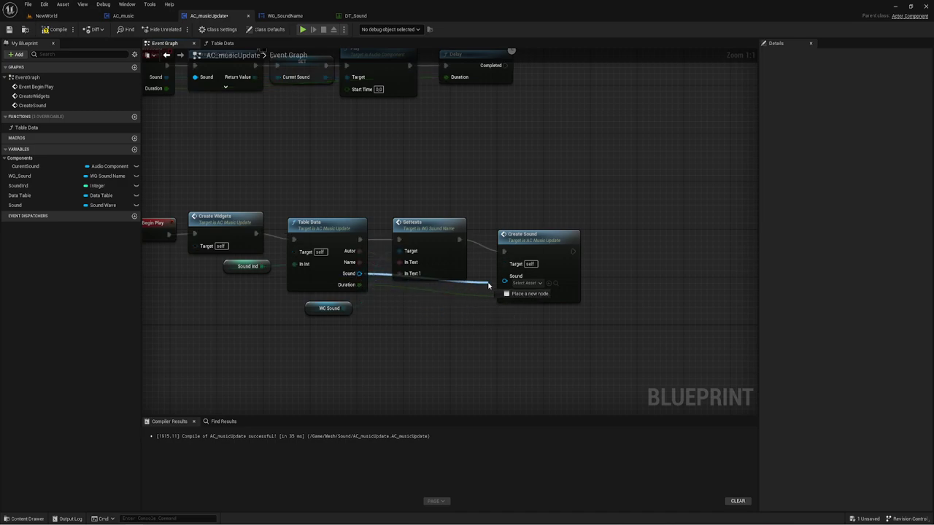
{"action": "left_click_drag", "start_coordinate": [442, 245], "coordinate": [445, 225]}
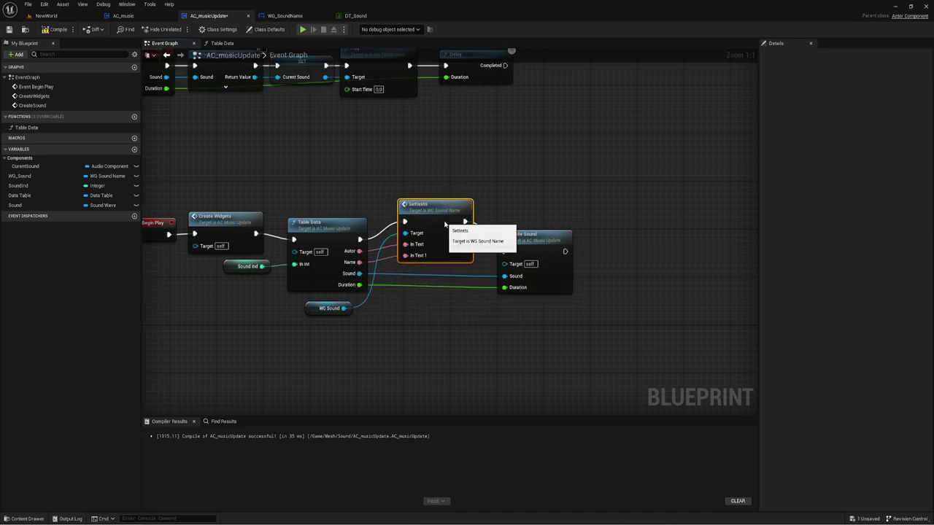
{"action": "left_click", "coordinate": [440, 324]}
{"action": "right_click_drag", "start_coordinate": [440, 323], "coordinate": [489, 310]}
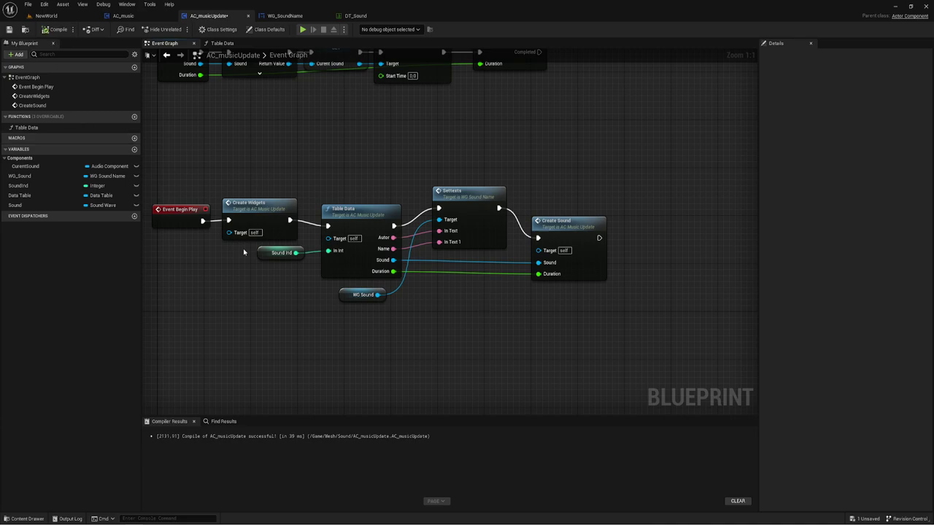
{"action": "mouse_move", "coordinate": [291, 291]}
{"action": "right_mouse_down"}
{"action": "mouse_move", "coordinate": [394, 245]}
{"action": "mouse_move", "coordinate": [348, 181]}
{"action": "right_mouse_up"}
{"action": "mouse_move", "coordinate": [340, 233]}
{"action": "right_mouse_down"}
{"action": "mouse_move", "coordinate": [340, 192]}
{"action": "mouse_move", "coordinate": [329, 206]}
{"action": "right_mouse_up"}
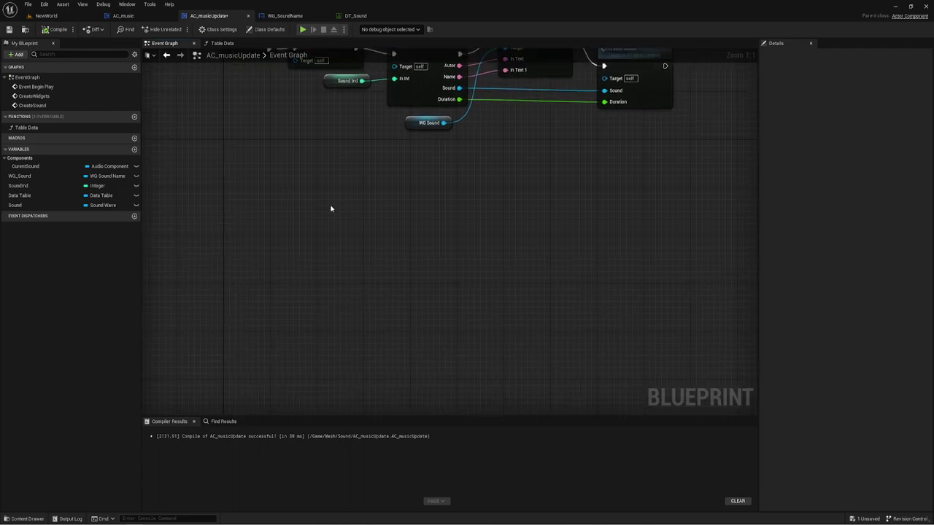
{"action": "right_click", "coordinate": [260, 232]}
{"action": "type", "text": "cust"}
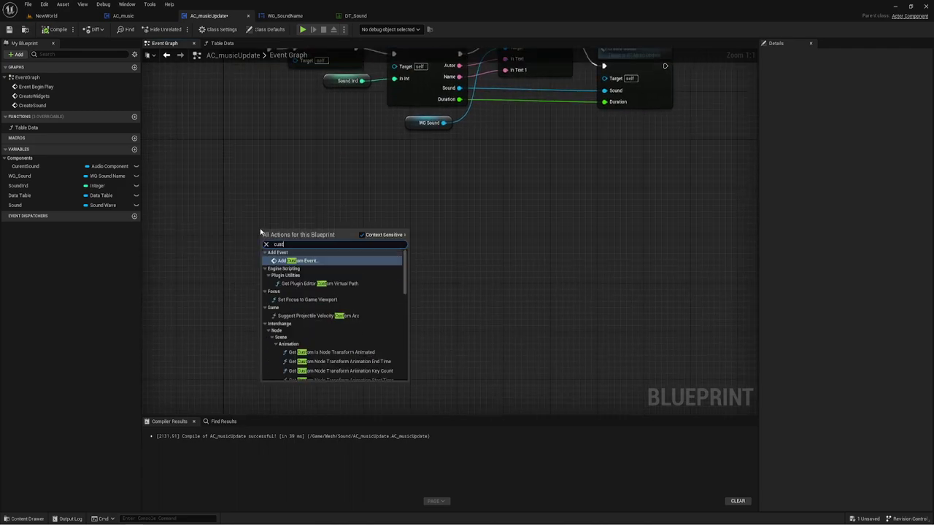
{"action": "left_click", "coordinate": [300, 260]}
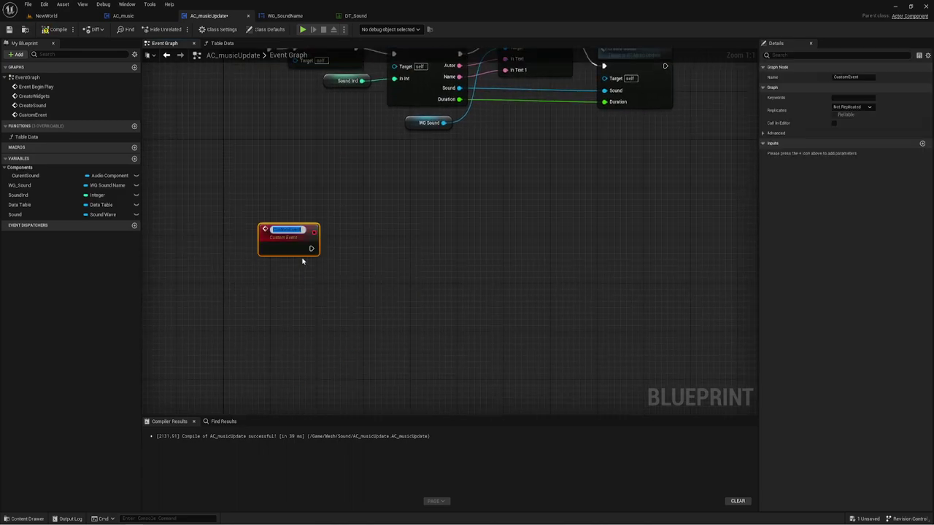
{"action": "type", "text": "Pl"}
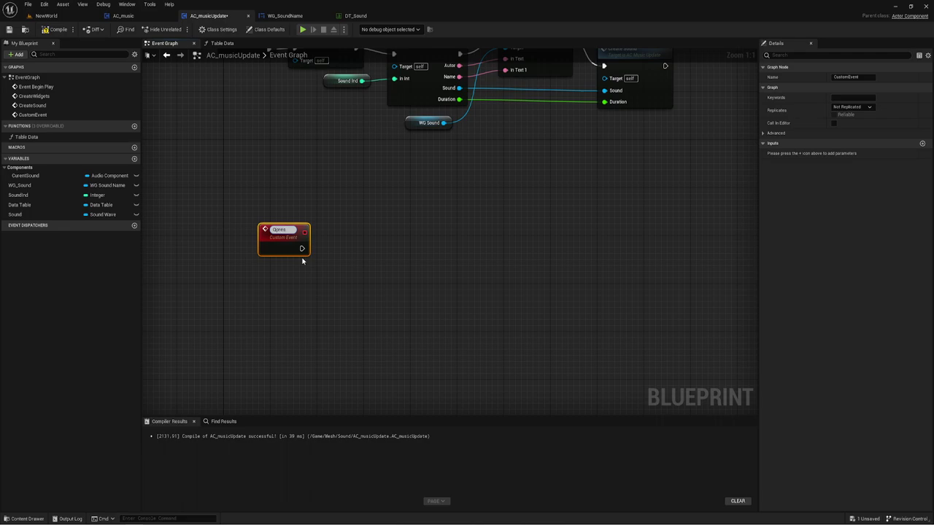
{"action": "key", "text": "Return"}
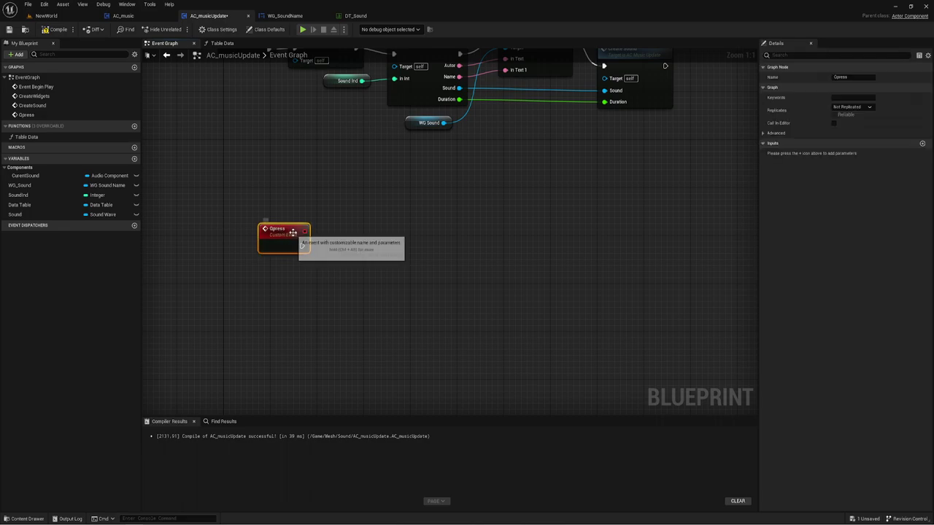
{"action": "right_click_drag", "start_coordinate": [307, 288], "coordinate": [281, 213]}
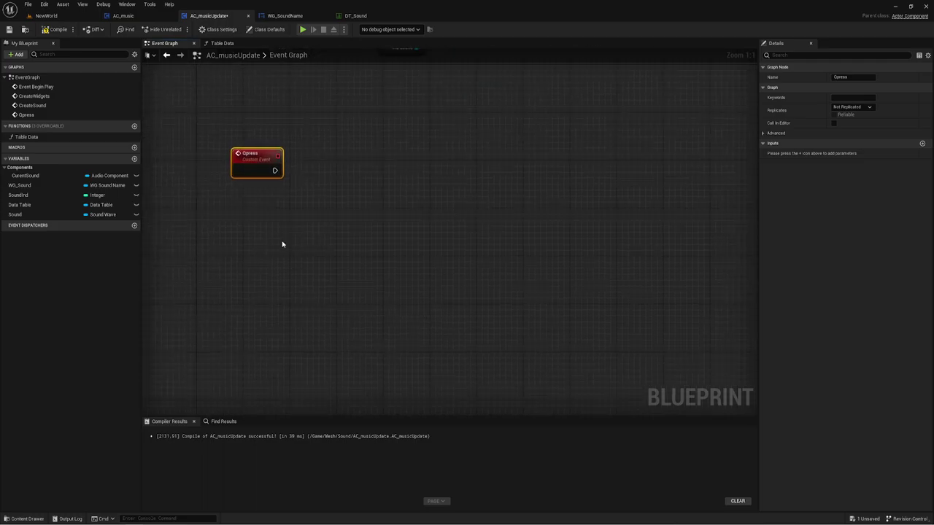
{"action": "right_click", "coordinate": [240, 300]}
{"action": "type", "text": "E"}
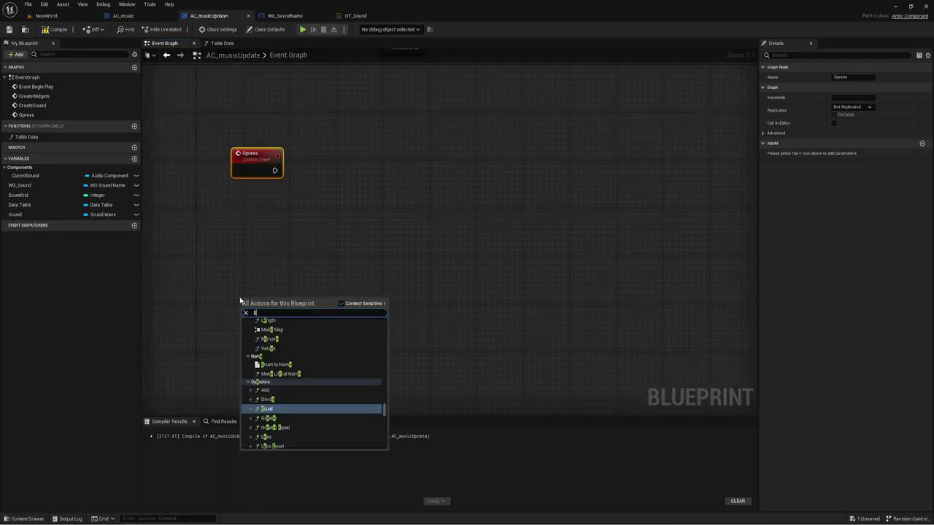
{"action": "key", "text": "BackSpace"}
{"action": "type", "text": "cust"}
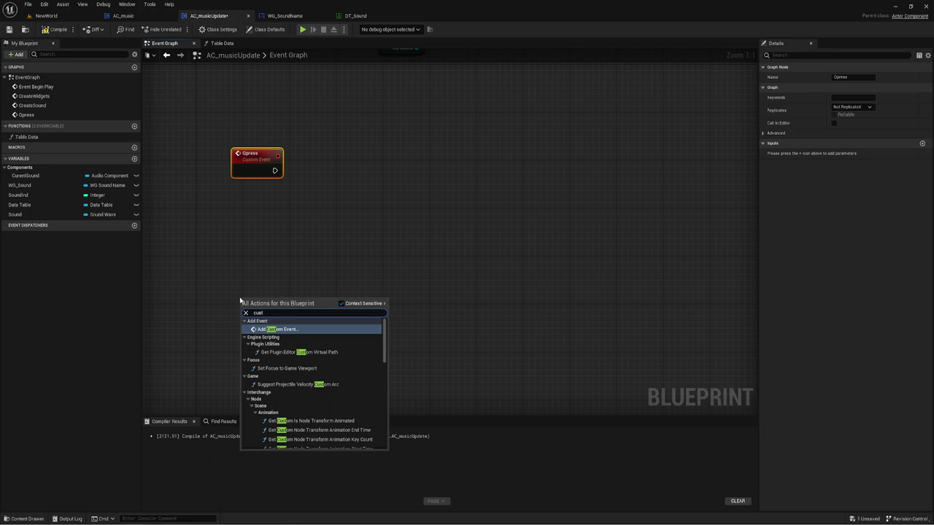
{"action": "key", "text": "Return"}
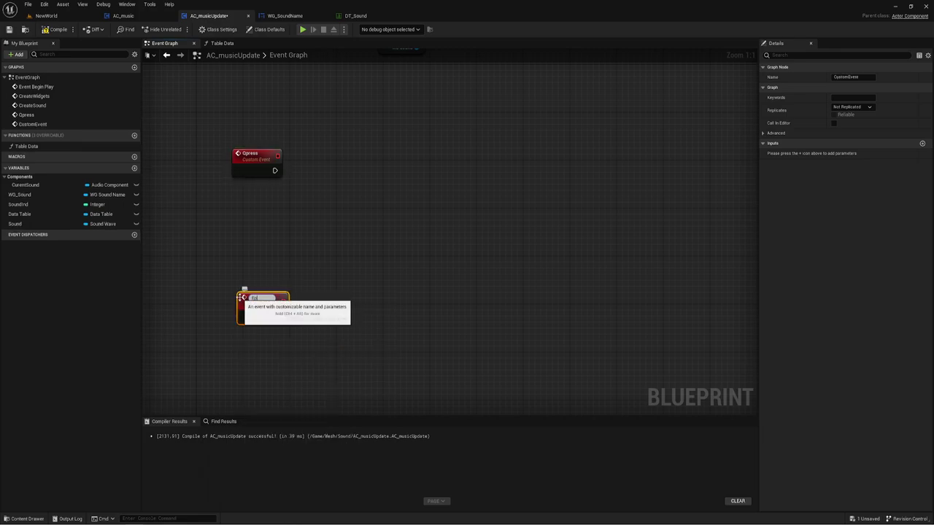
{"action": "type", "text": "Epress"}
{"action": "key", "text": "Return"}
{"action": "right_click_drag", "start_coordinate": [321, 246], "coordinate": [299, 271]}
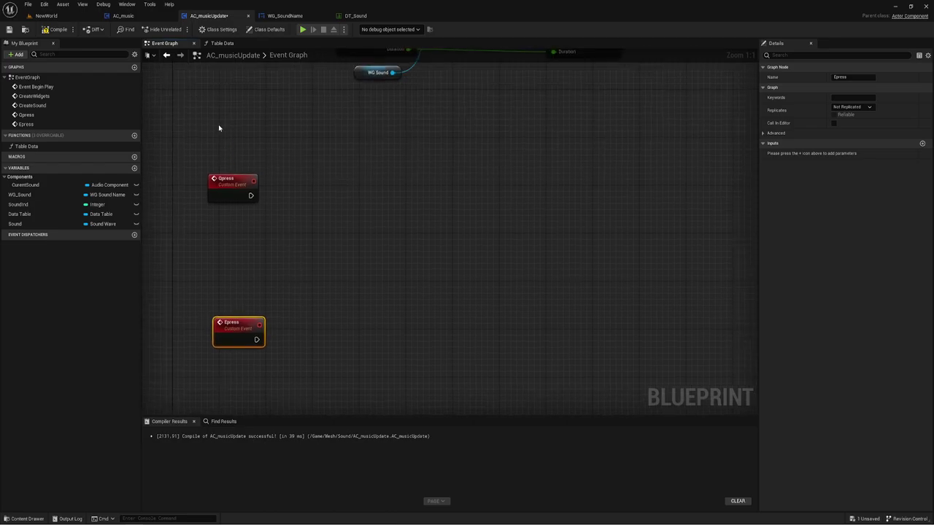
{"action": "left_click_drag", "start_coordinate": [205, 153], "coordinate": [248, 386]}
{"action": "right_click_drag", "start_coordinate": [323, 241], "coordinate": [286, 246]}
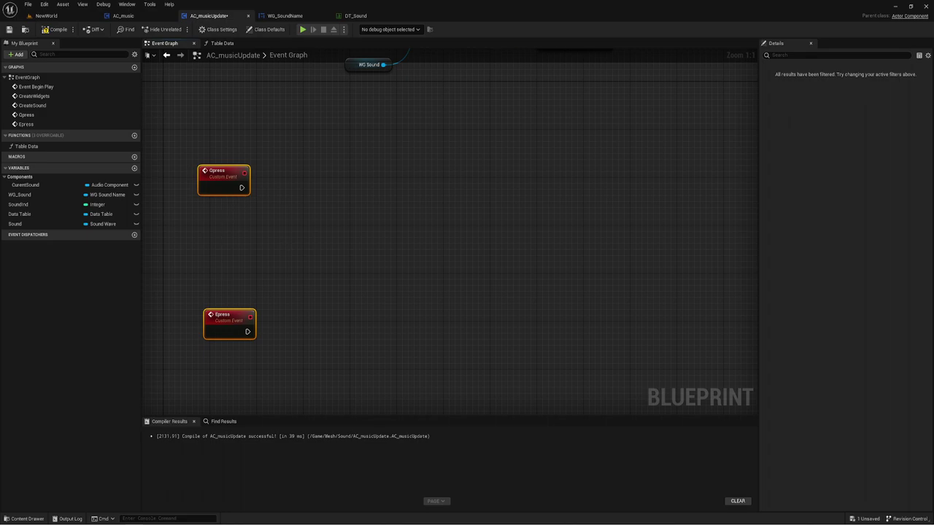
{"action": "right_click_drag", "start_coordinate": [246, 62], "coordinate": [245, 75]}
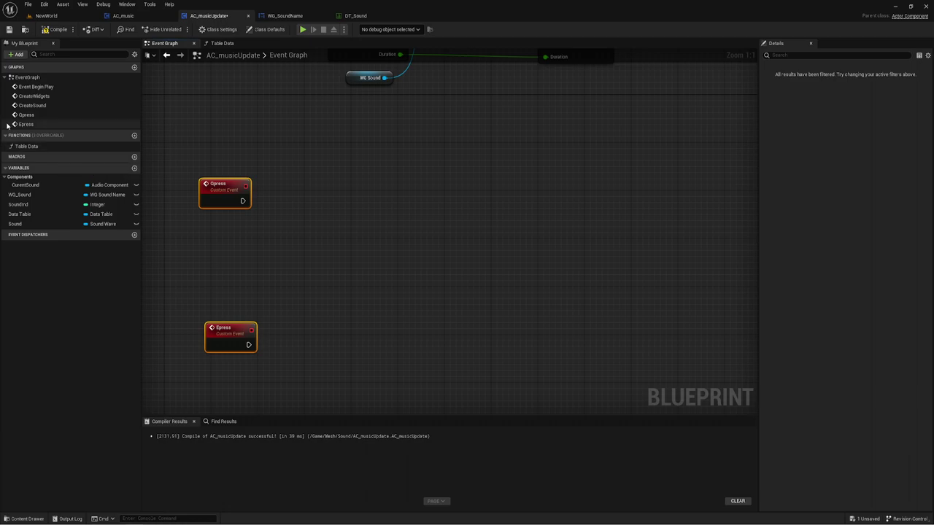
Create a new blueprint function named TableLenght.
{"action": "left_click", "coordinate": [134, 135]}
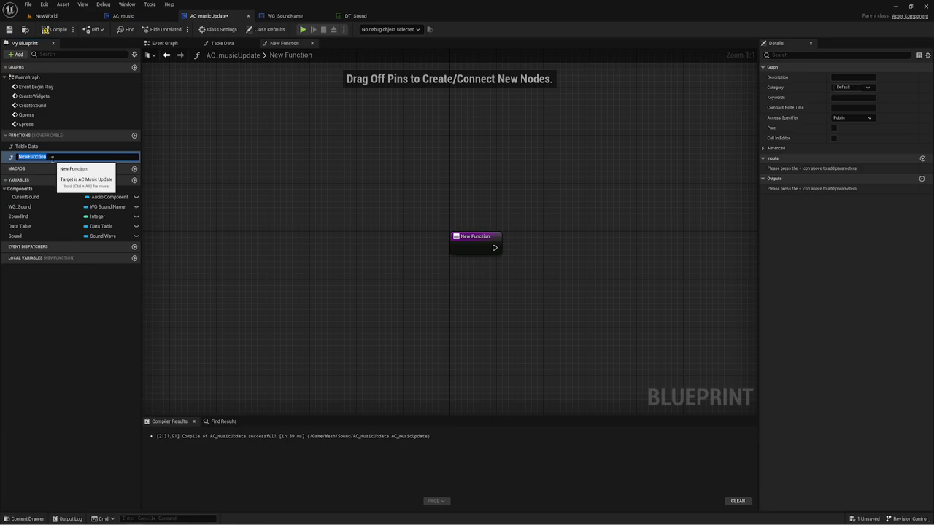
{"action": "type", "text": "T"}
{"action": "type", "text": "ab"}
{"action": "type", "text": "o"}
{"action": "type", "text": "th"}
{"action": "key", "text": "Return"}
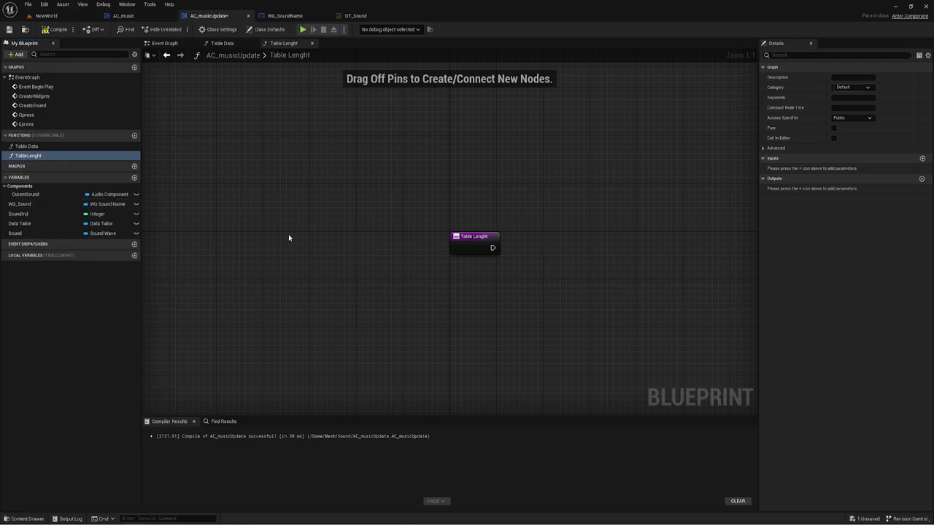
{"action": "right_click_drag", "start_coordinate": [540, 241], "coordinate": [305, 241]}
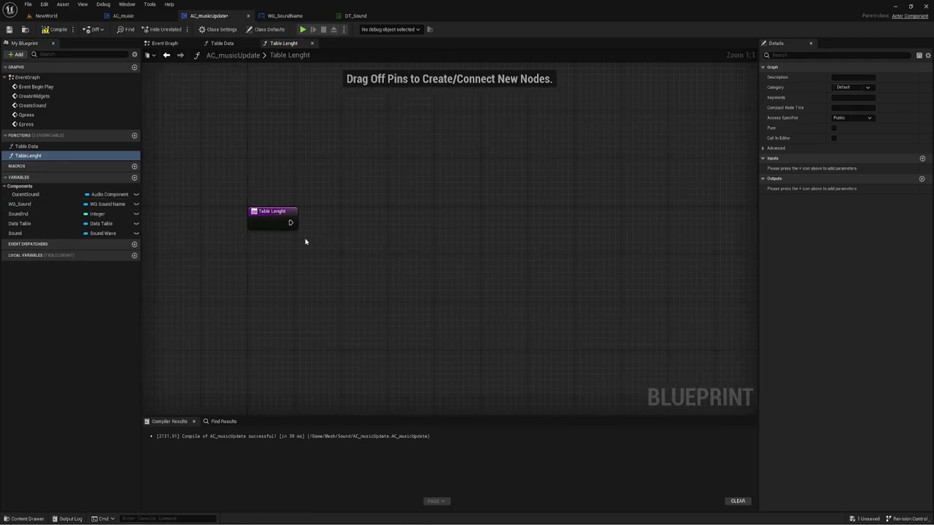
{"action": "left_click_drag", "start_coordinate": [246, 165], "coordinate": [304, 231]}
{"action": "left_click", "coordinate": [316, 248]}
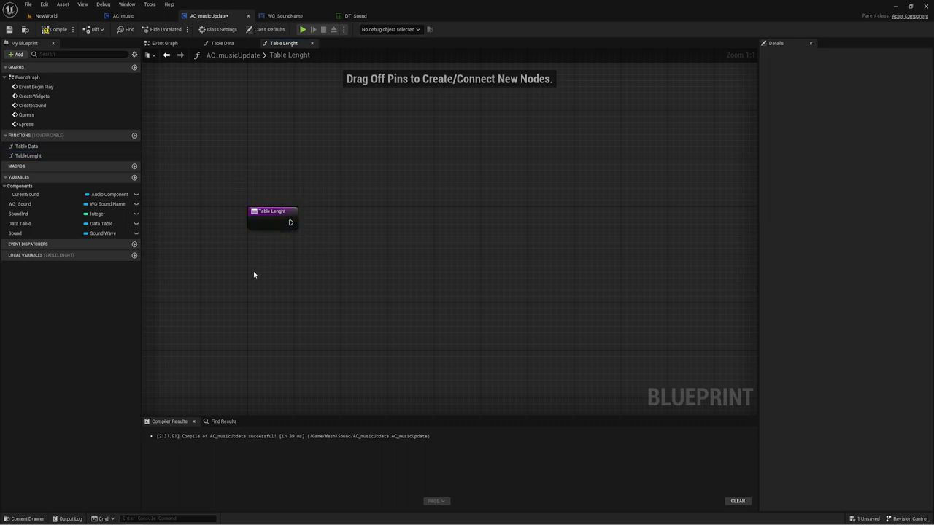
Feed the Data Table variable into Get Data Table Row Names, run from the function start.
{"action": "mouse_move", "coordinate": [20, 223]}
{"action": "left_mouse_down"}
{"action": "mouse_move", "coordinate": [288, 273]}
{"action": "mouse_move", "coordinate": [256, 242]}
{"action": "mouse_move", "coordinate": [339, 182]}
{"action": "left_mouse_up"}
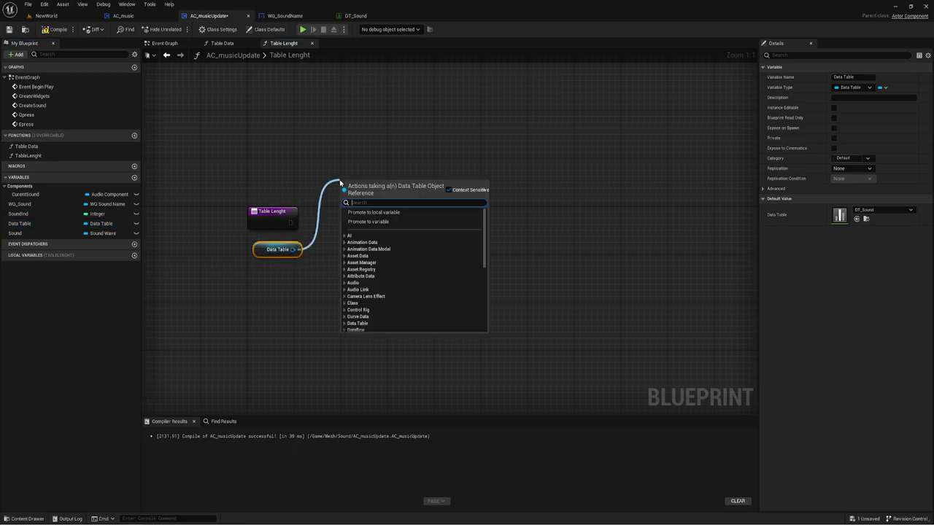
{"action": "type", "text": "get"}
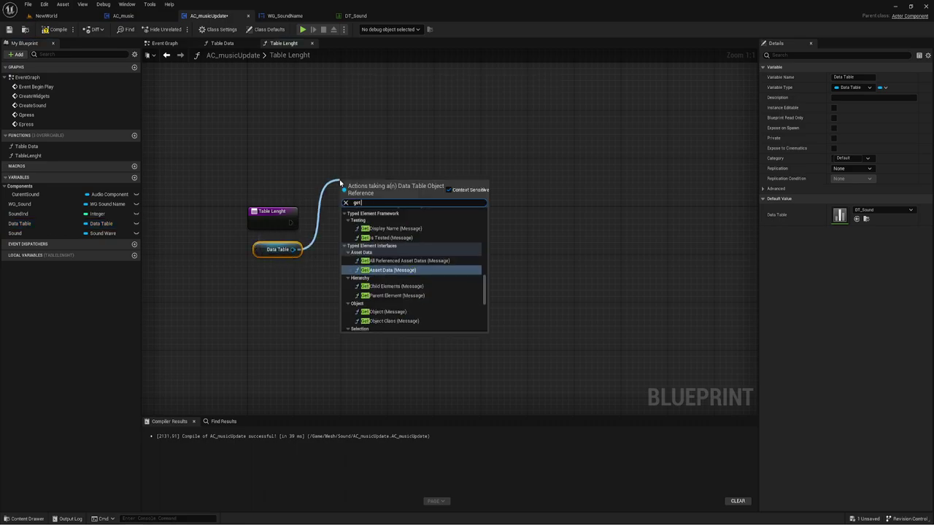
{"action": "type", "text": " d"}
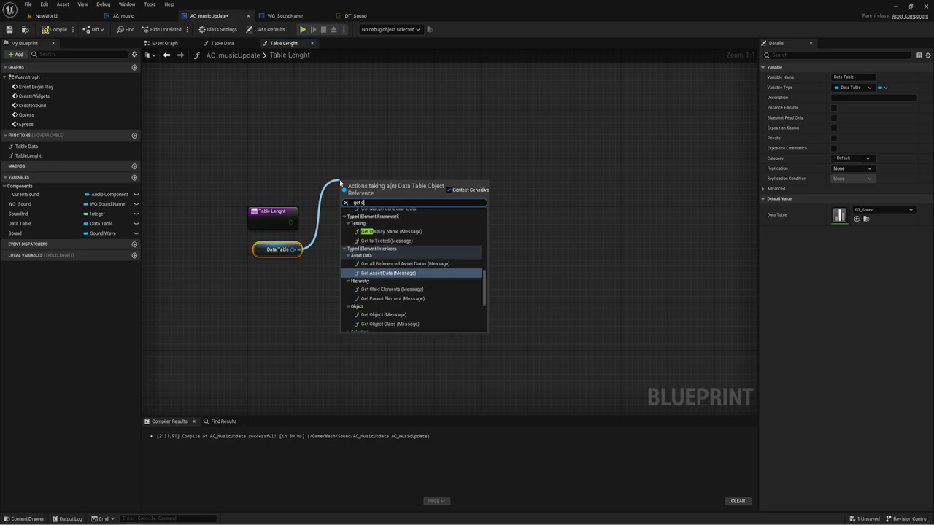
{"action": "type", "text": "at"}
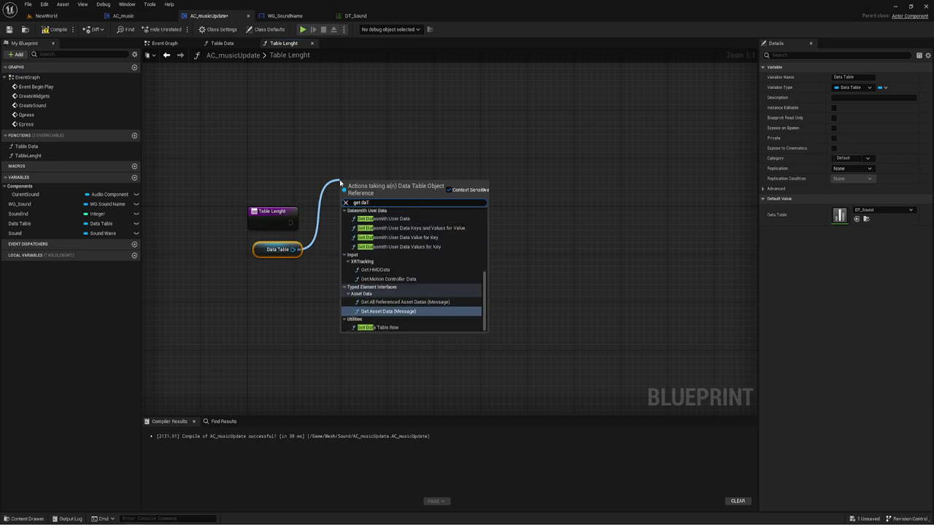
{"action": "key", "text": "BackSpace"}
{"action": "type", "text": "TA"}
{"action": "type", "text": " ro"}
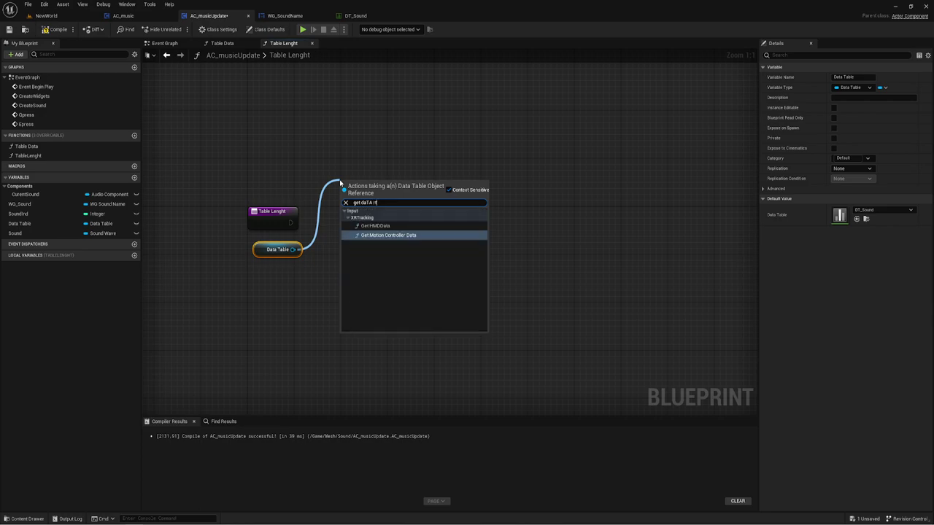
{"action": "key", "text": "BackSpace"}
{"action": "key", "text": "BackSpace"}
{"action": "type", "text": "ta"}
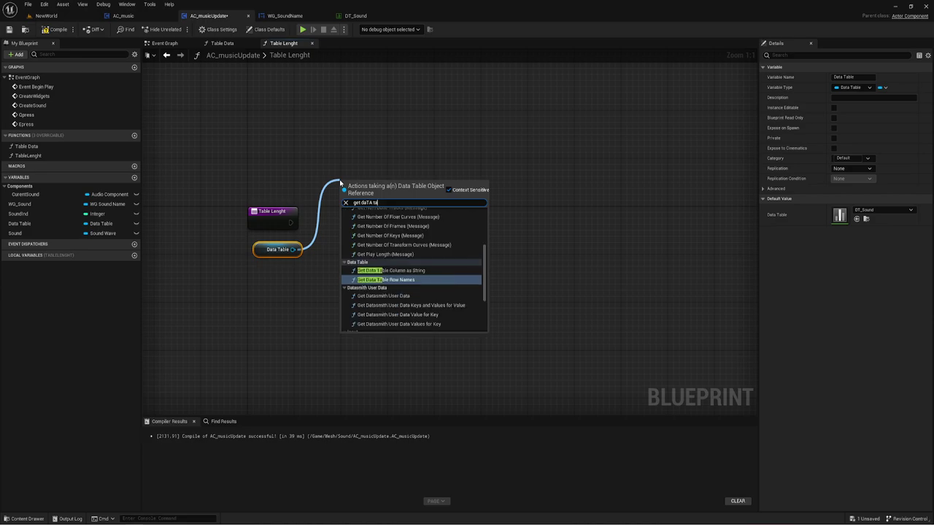
{"action": "type", "text": "bl"}
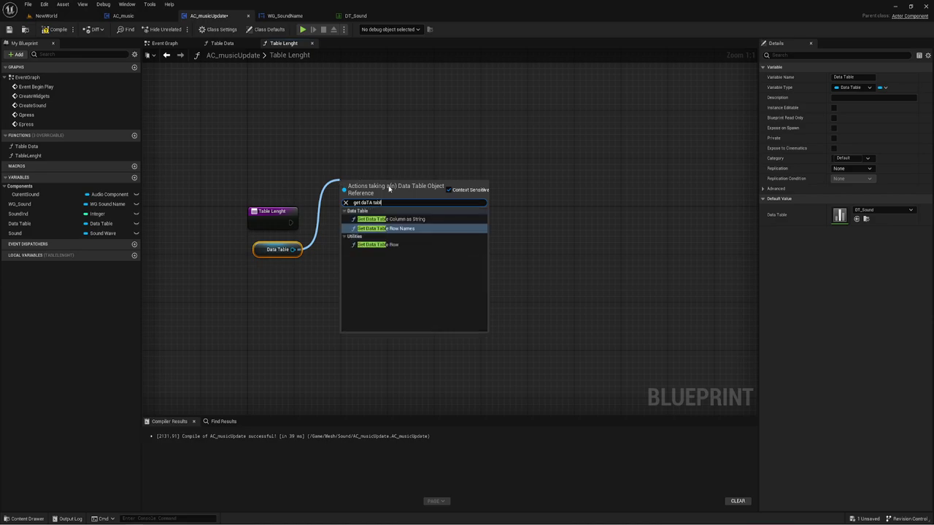
{"action": "left_click", "coordinate": [398, 230]}
{"action": "left_click_drag", "start_coordinate": [371, 189], "coordinate": [347, 221]}
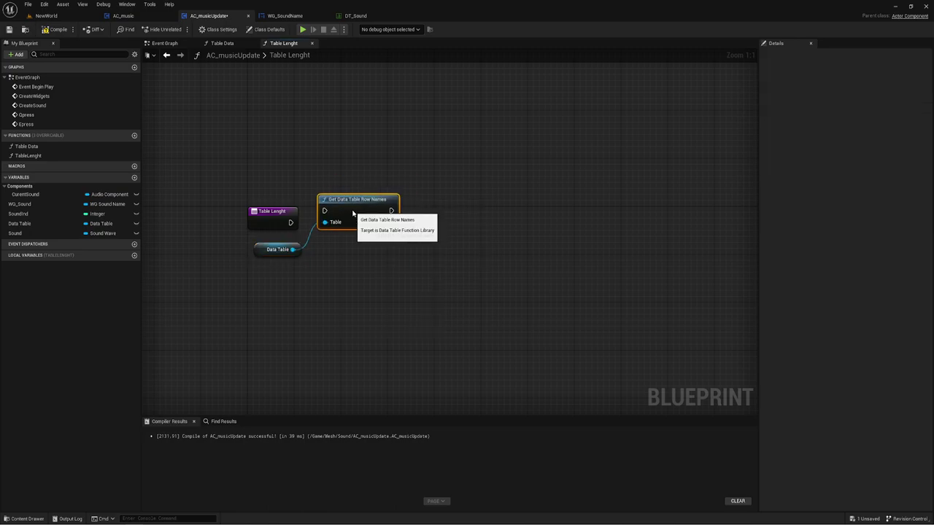
{"action": "left_click_drag", "start_coordinate": [290, 222], "coordinate": [318, 222]}
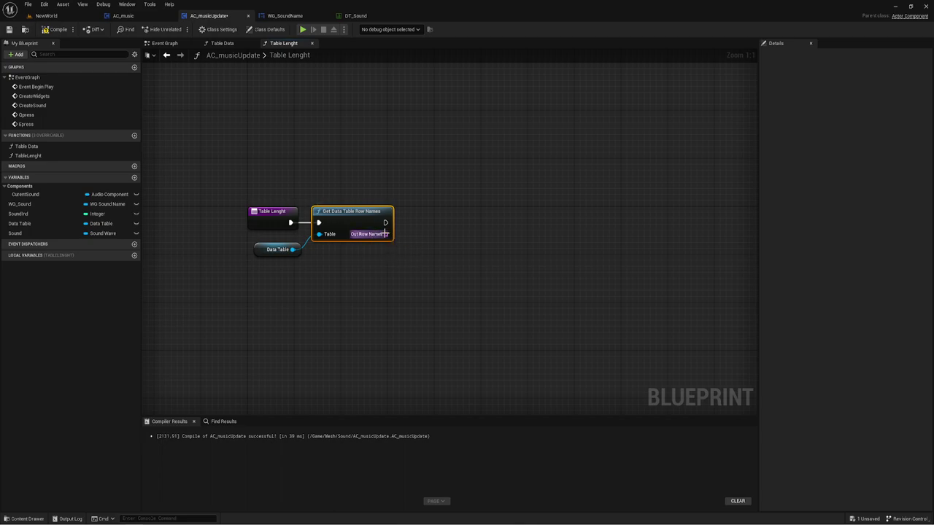
Add a Length node fed by Out Row Names.
{"action": "mouse_move", "coordinate": [375, 234]}
{"action": "left_mouse_down"}
{"action": "mouse_move", "coordinate": [444, 256]}
{"action": "mouse_move", "coordinate": [434, 252]}
{"action": "left_mouse_up"}
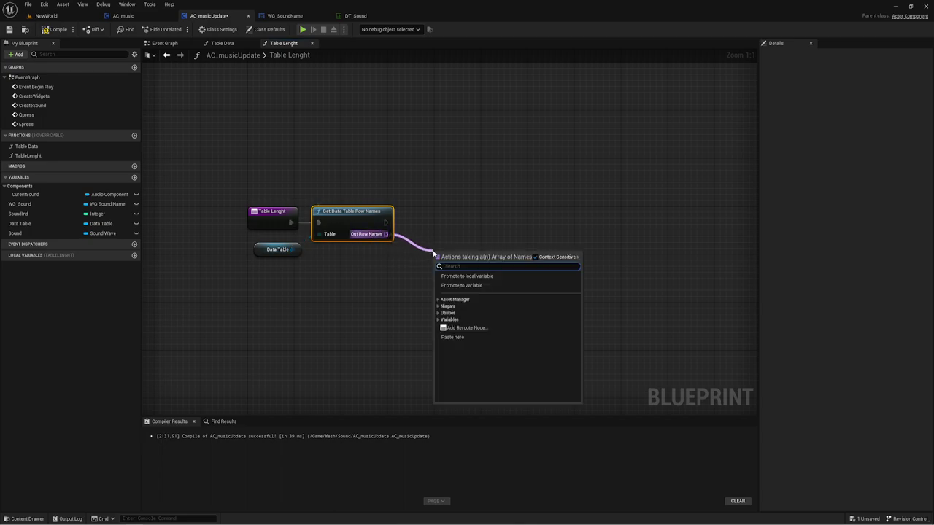
{"action": "type", "text": "len"}
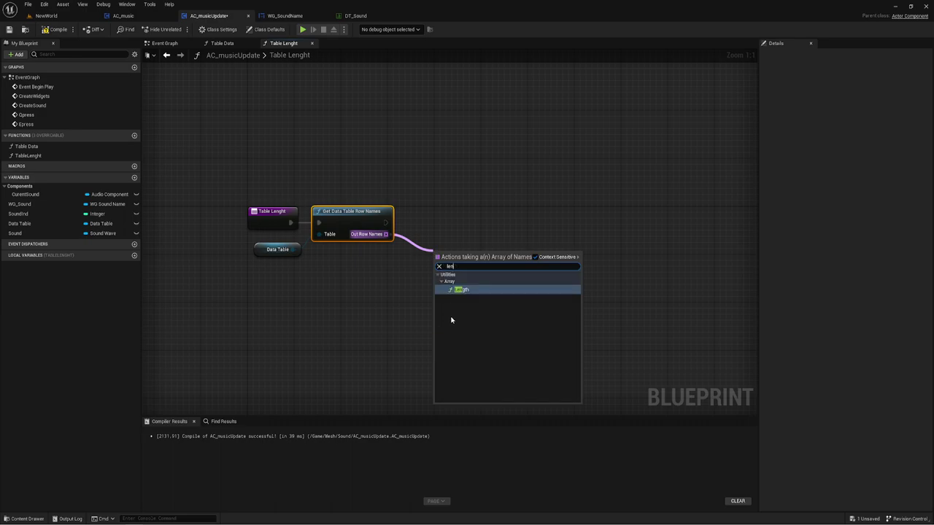
{"action": "left_click", "coordinate": [462, 290]}
{"action": "left_click_drag", "start_coordinate": [426, 244], "coordinate": [538, 296]}
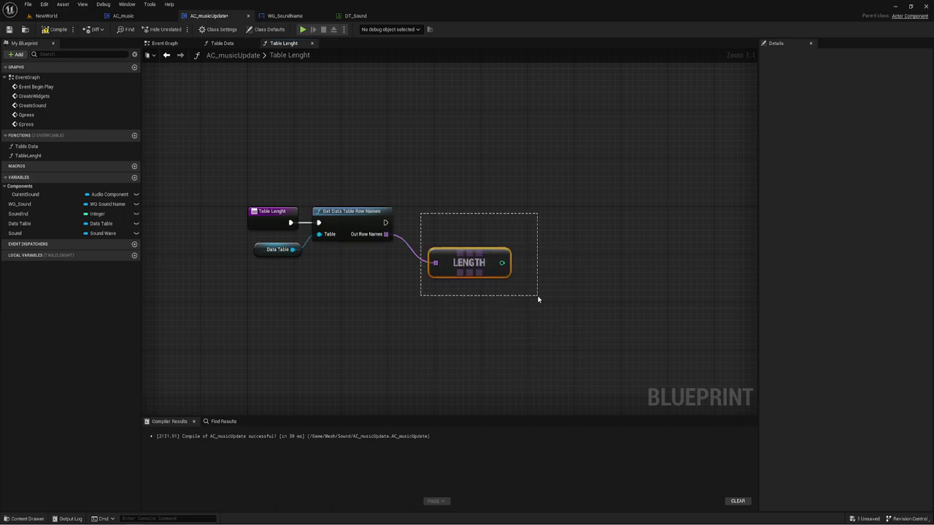
{"action": "mouse_move", "coordinate": [482, 266]}
{"action": "left_mouse_down"}
{"action": "mouse_move", "coordinate": [453, 260]}
{"action": "mouse_move", "coordinate": [501, 213]}
{"action": "left_mouse_up"}
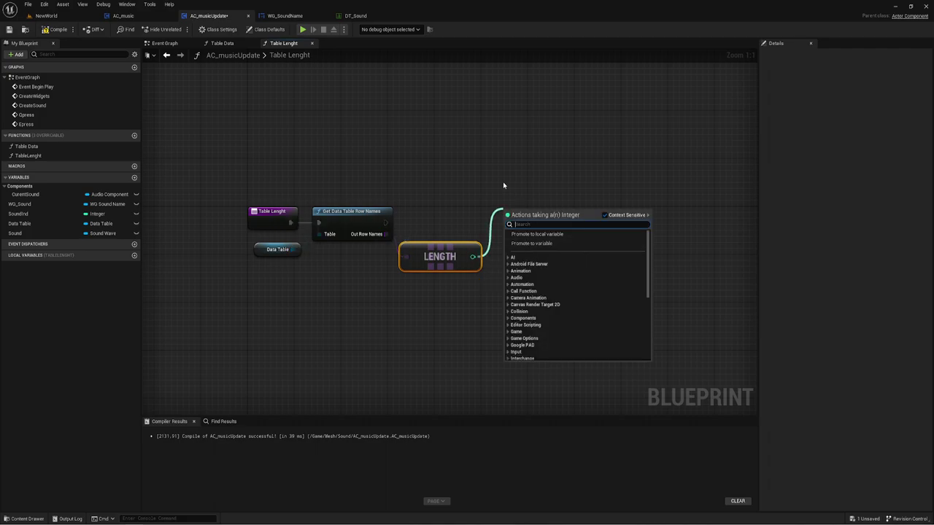
{"action": "left_click", "coordinate": [503, 181]}
Add an Integer output and connect Length's result to the Return Node.
{"action": "left_click", "coordinate": [266, 217]}
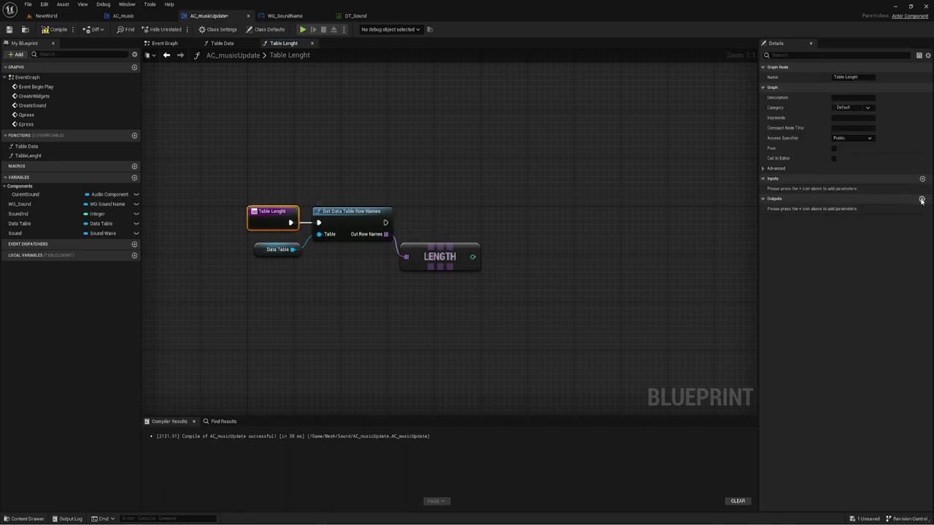
{"action": "left_click", "coordinate": [921, 198]}
{"action": "left_click", "coordinate": [868, 189]}
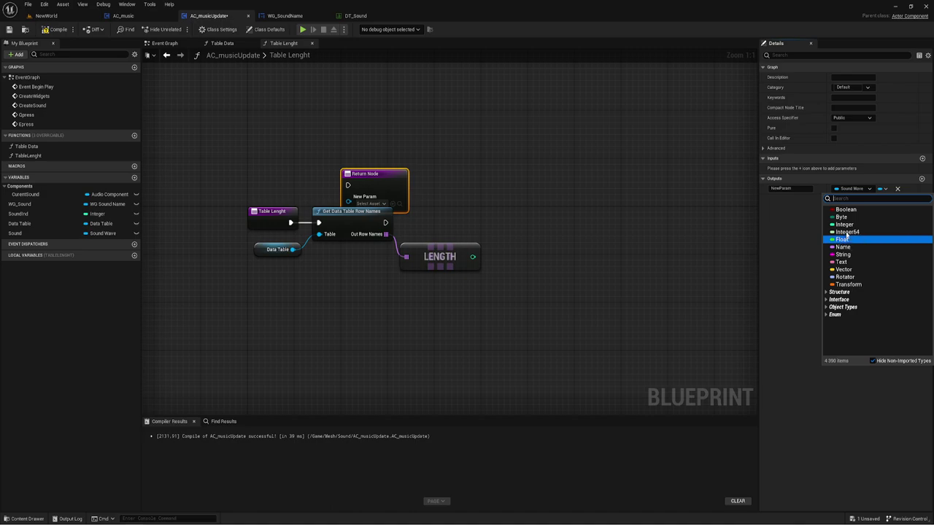
{"action": "left_click", "coordinate": [844, 224]}
{"action": "mouse_move", "coordinate": [367, 181]}
{"action": "left_mouse_down"}
{"action": "mouse_move", "coordinate": [564, 230]}
{"action": "mouse_move", "coordinate": [517, 219]}
{"action": "mouse_move", "coordinate": [386, 223]}
{"action": "left_mouse_up"}
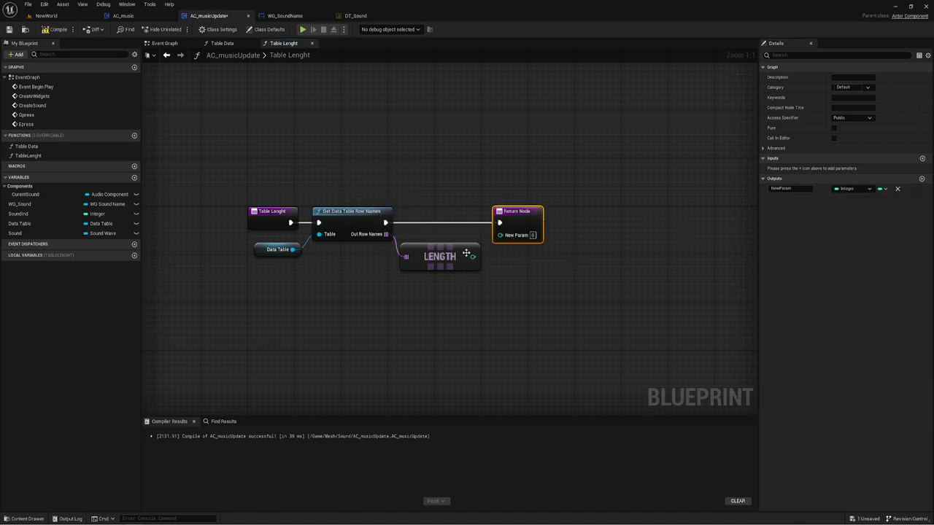
{"action": "left_click_drag", "start_coordinate": [472, 257], "coordinate": [500, 234]}
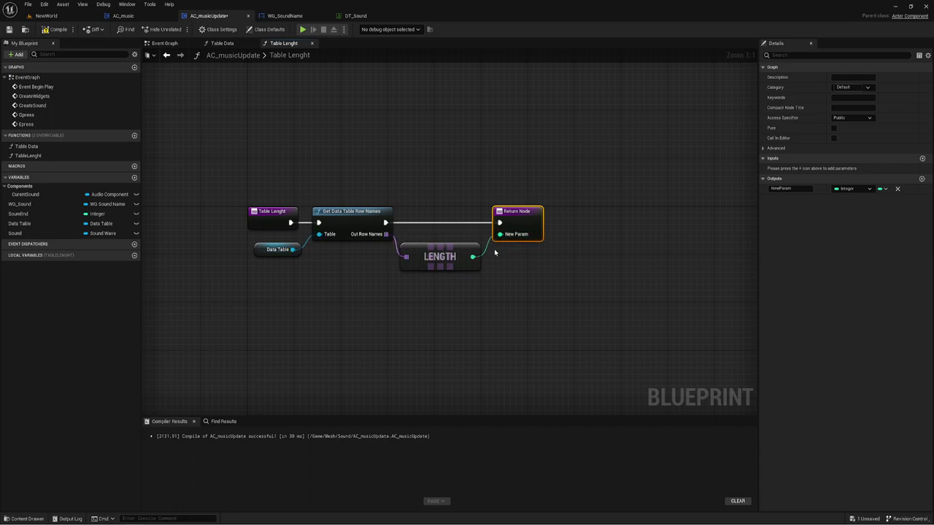
{"action": "left_click", "coordinate": [532, 267]}
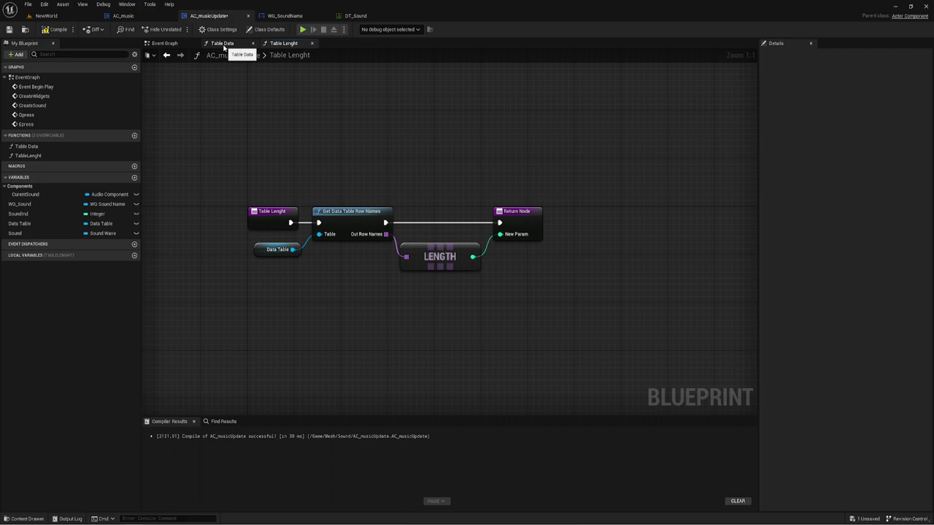
Add a new Custom Event node in the Event Graph.
{"action": "left_click", "coordinate": [168, 43]}
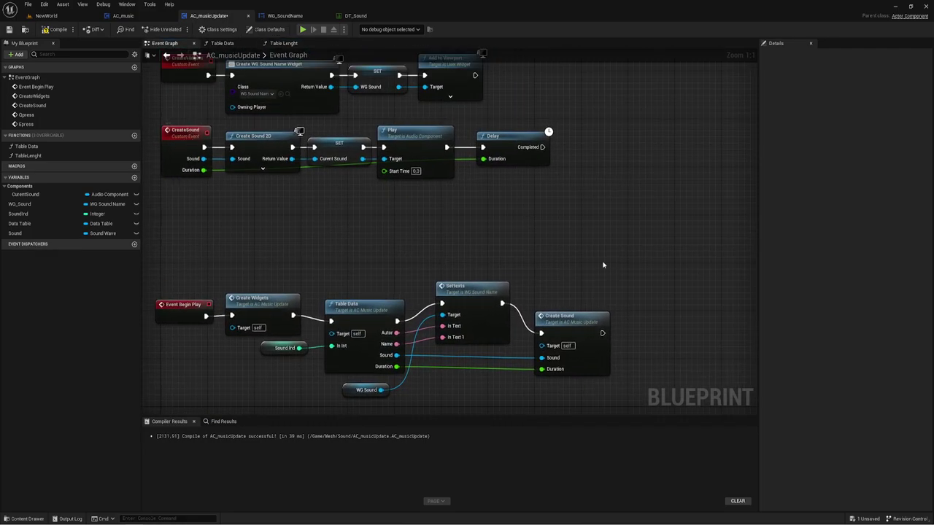
{"action": "right_click", "coordinate": [579, 175]}
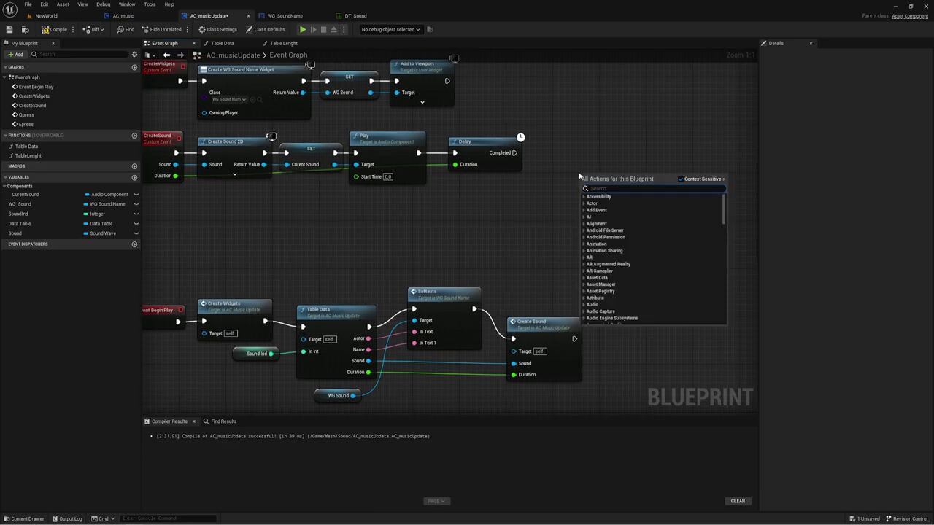
{"action": "type", "text": "cust"}
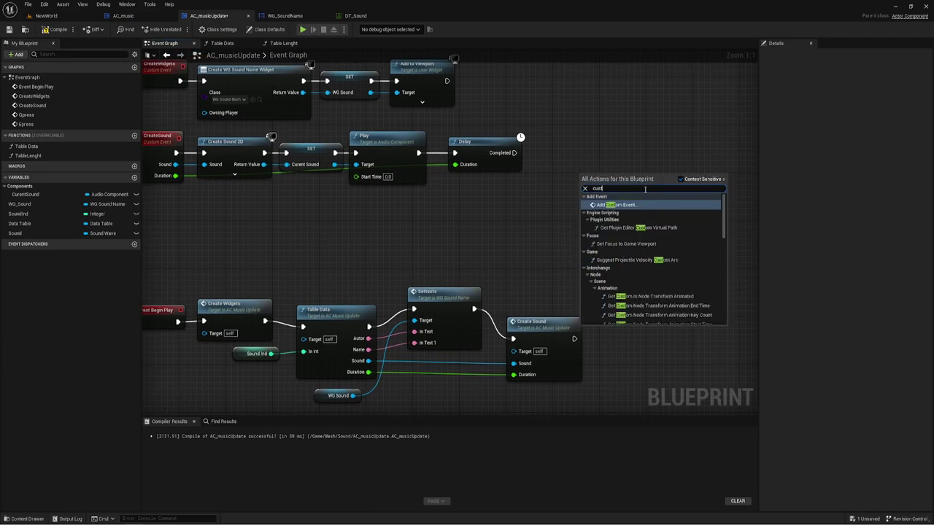
{"action": "left_click", "coordinate": [616, 205]}
{"action": "right_click_drag", "start_coordinate": [622, 194], "coordinate": [493, 187]}
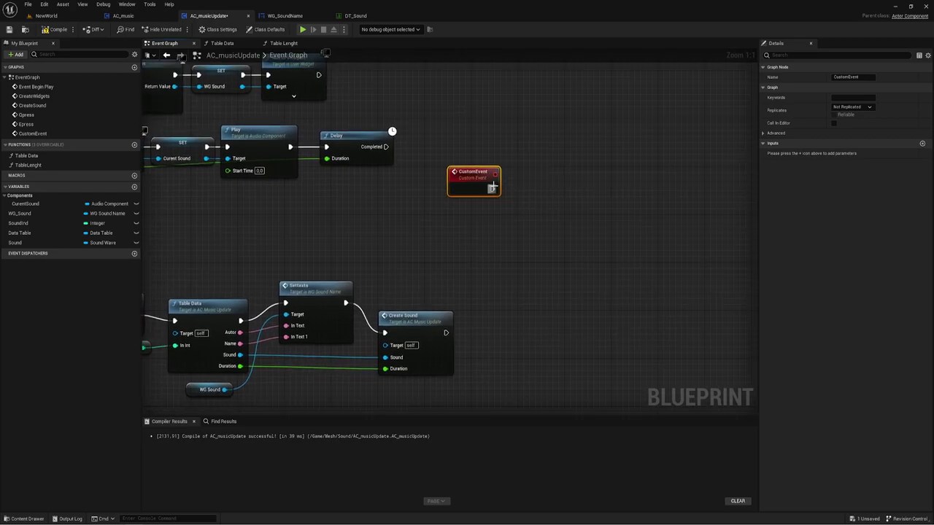
Rename the custom event to Stop Sound and position it beside the other chains.
{"action": "double_click", "coordinate": [479, 172]}
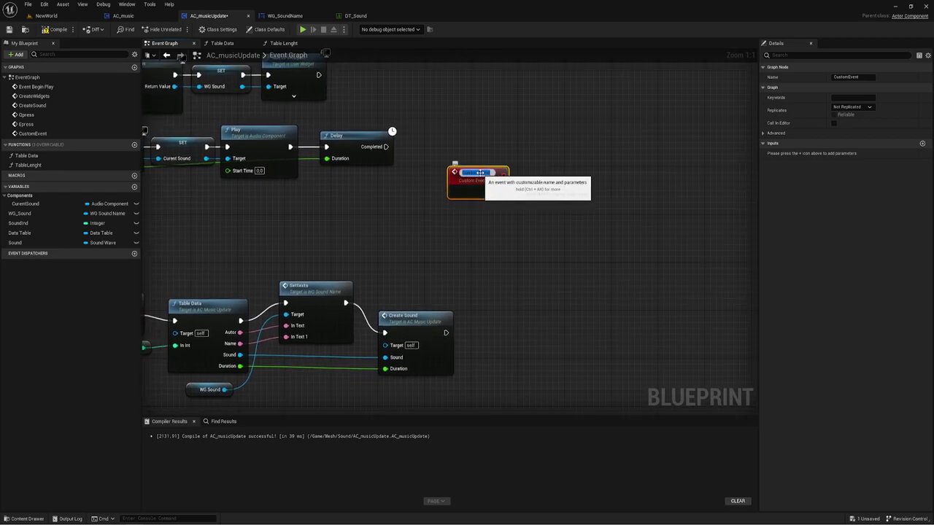
{"action": "type", "text": "E"}
{"action": "type", "text": "und"}
{"action": "key", "text": "Return"}
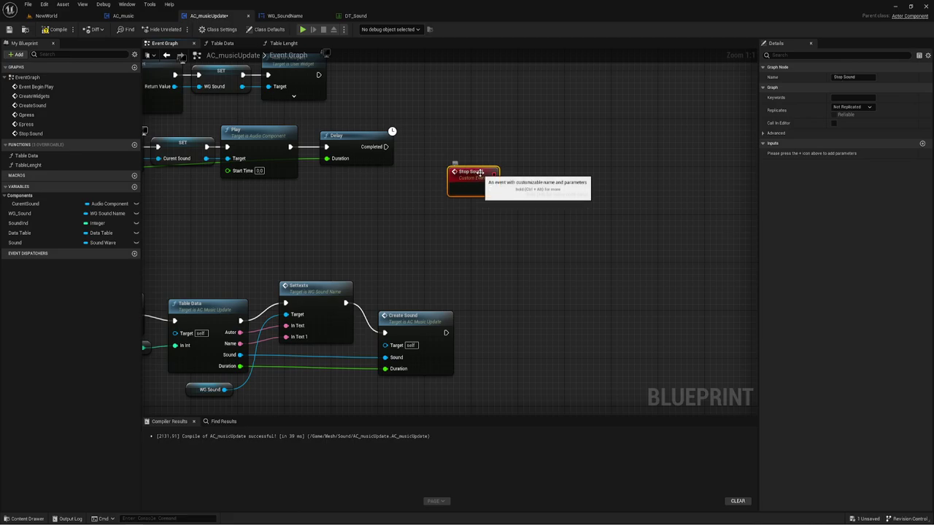
{"action": "right_click_drag", "start_coordinate": [579, 194], "coordinate": [512, 201]}
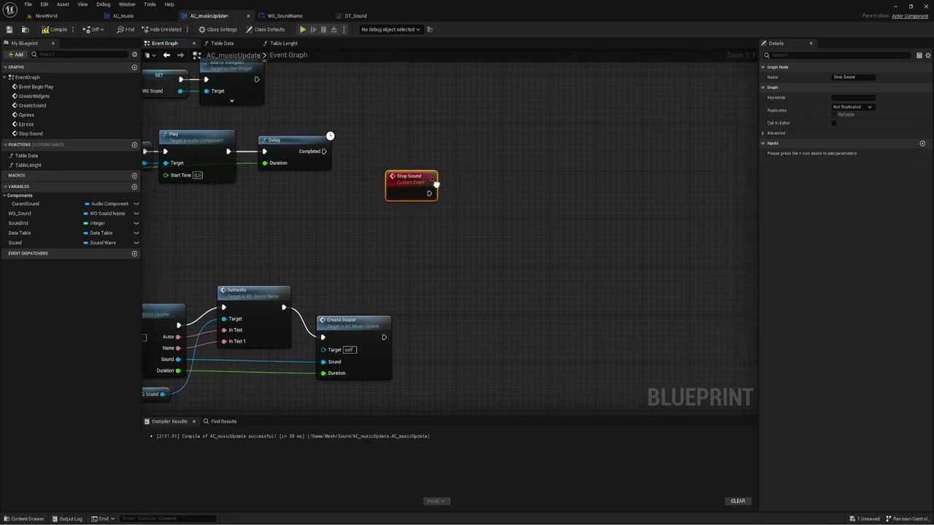
{"action": "mouse_move", "coordinate": [366, 178]}
{"action": "right_mouse_down"}
{"action": "mouse_move", "coordinate": [410, 212]}
{"action": "mouse_move", "coordinate": [501, 209]}
{"action": "right_mouse_up"}
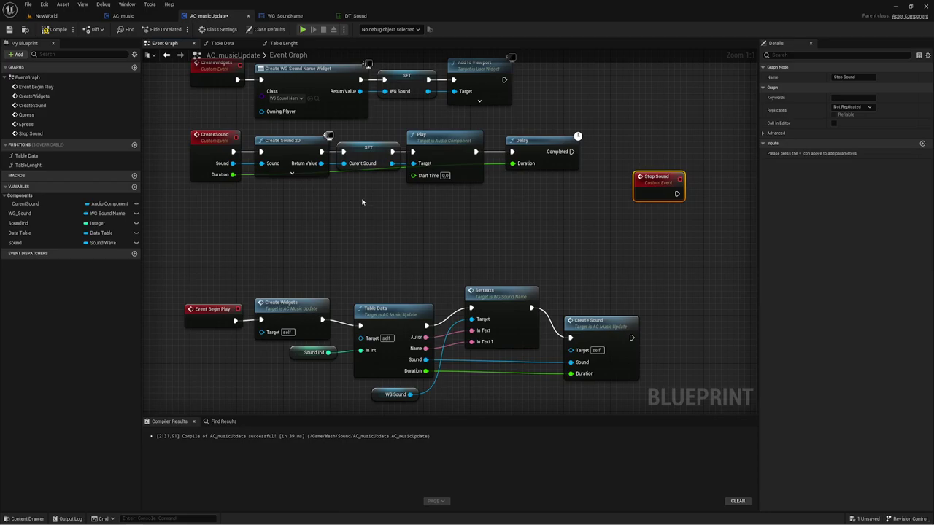
{"action": "left_click", "coordinate": [368, 149]}
{"action": "mouse_move", "coordinate": [427, 217]}
{"action": "right_mouse_down"}
{"action": "mouse_move", "coordinate": [497, 228]}
{"action": "mouse_move", "coordinate": [430, 187]}
{"action": "right_mouse_up"}
{"action": "left_click_drag", "start_coordinate": [430, 187], "coordinate": [448, 159]}
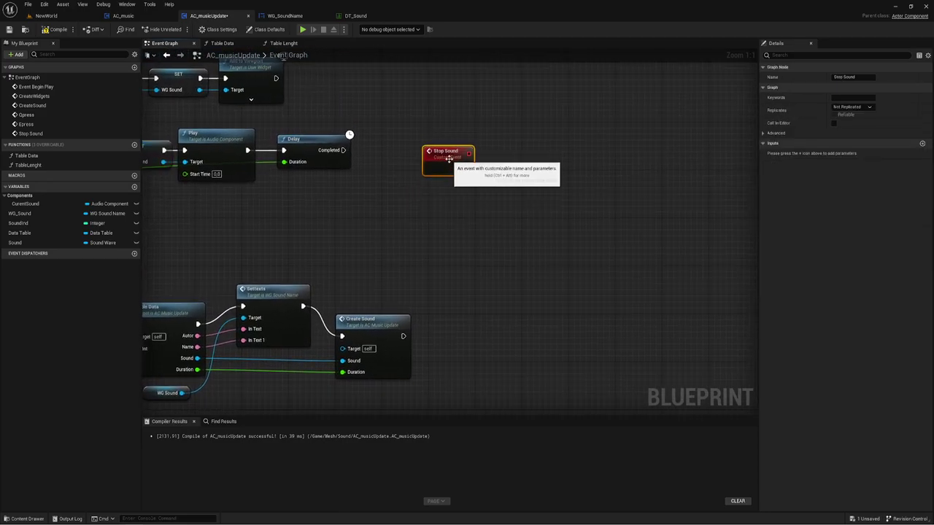
{"action": "left_click", "coordinate": [19, 224]}
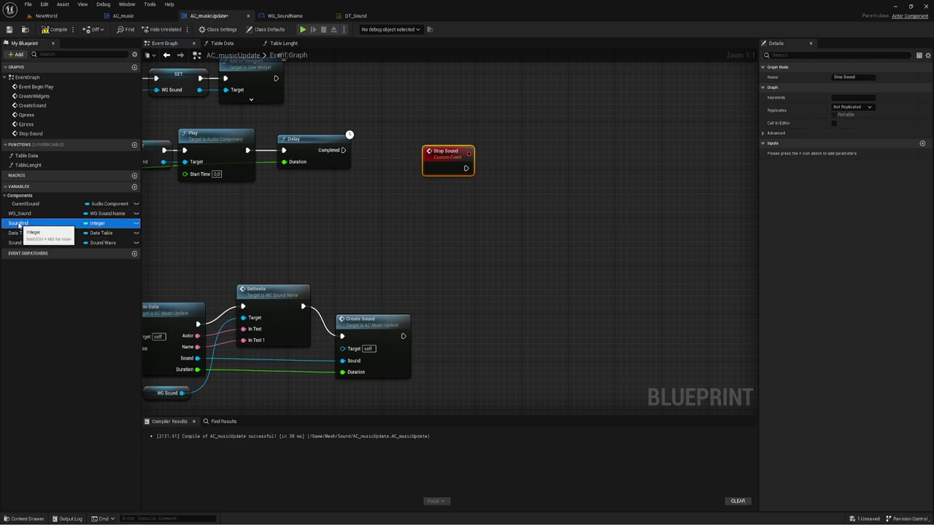
Run an Is Valid check on a Current Sound getter from the Stop Sound event.
{"action": "right_click_drag", "start_coordinate": [216, 209], "coordinate": [259, 180]}
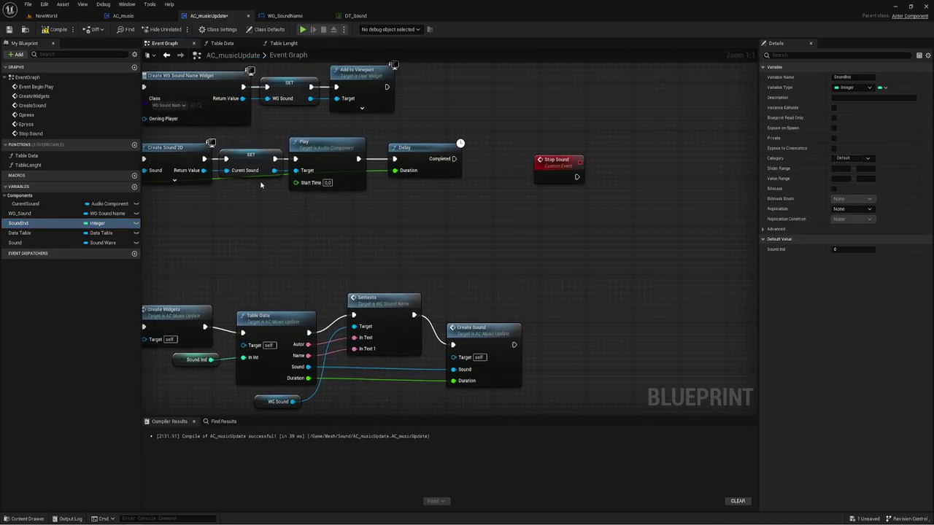
{"action": "left_click_drag", "start_coordinate": [25, 203], "coordinate": [547, 208]}
{"action": "right_click_drag", "start_coordinate": [547, 211], "coordinate": [398, 216]}
{"action": "left_click_drag", "start_coordinate": [436, 209], "coordinate": [462, 177]}
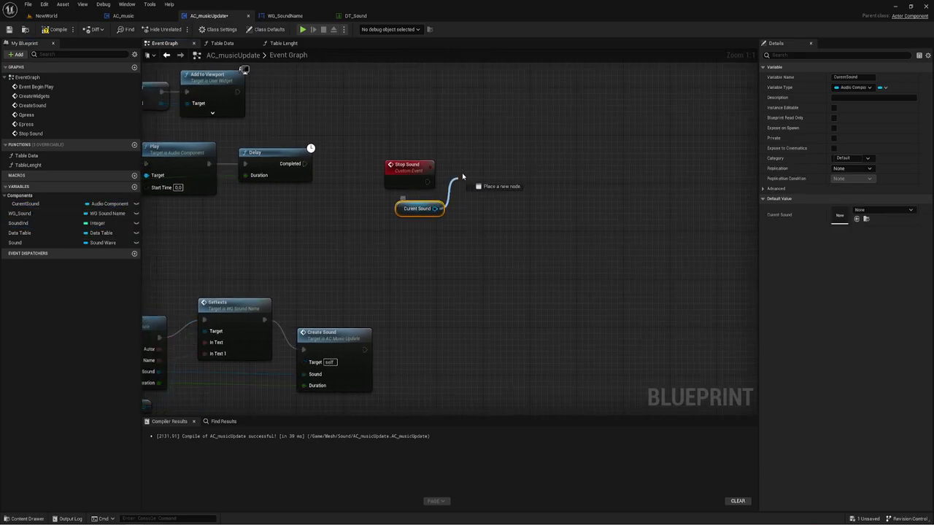
{"action": "type", "text": "is va"}
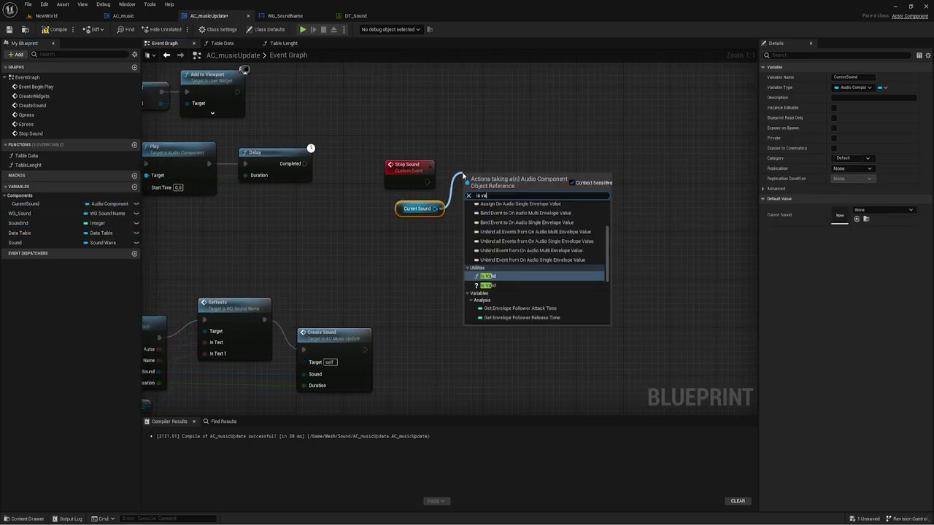
{"action": "key", "text": "Down"}
{"action": "key", "text": "Return"}
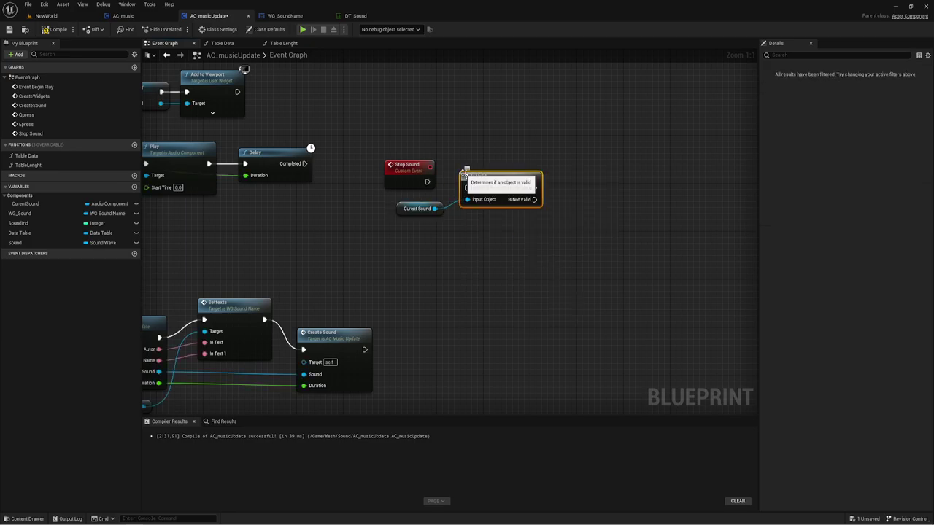
{"action": "left_click_drag", "start_coordinate": [427, 181], "coordinate": [467, 182]}
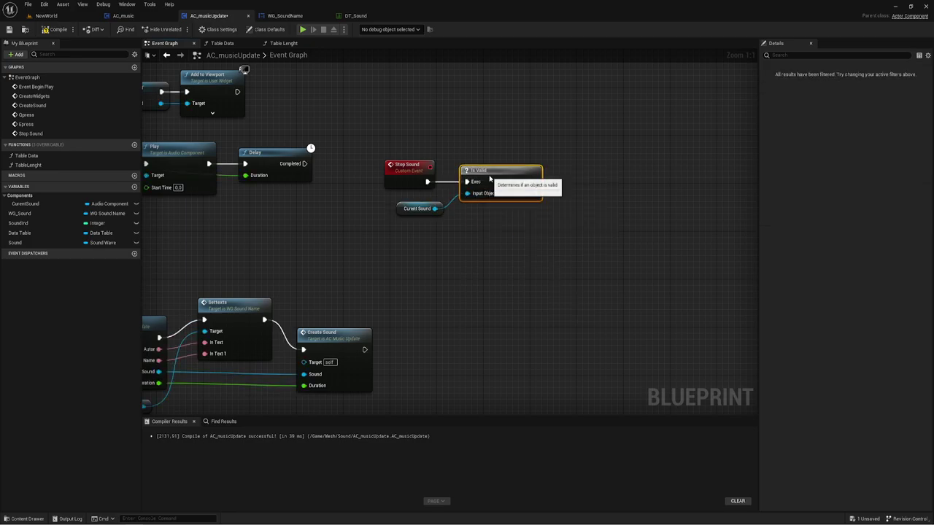
Call Stop on Current Sound from the Is Valid branch.
{"action": "left_click_drag", "start_coordinate": [435, 209], "coordinate": [588, 186]}
{"action": "type", "text": "s"}
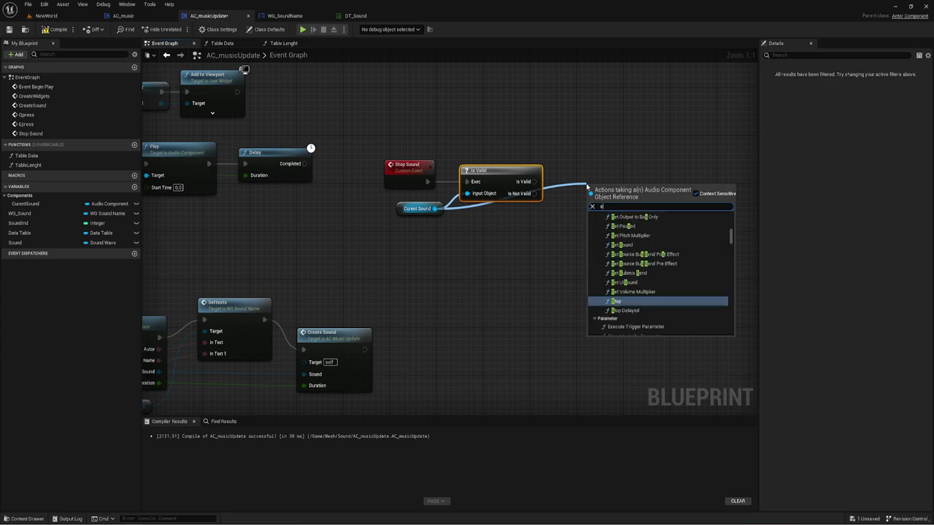
{"action": "type", "text": "top"}
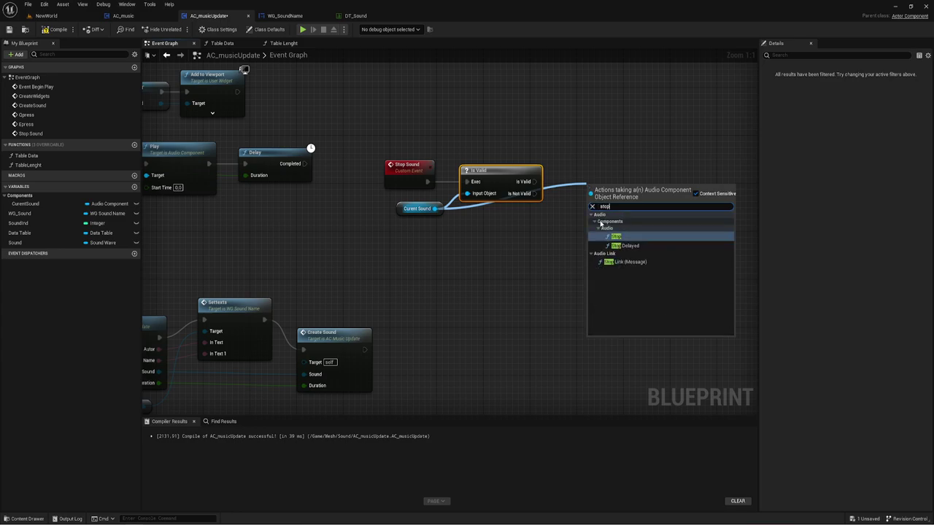
{"action": "left_click", "coordinate": [616, 236]}
{"action": "left_click_drag", "start_coordinate": [582, 167], "coordinate": [565, 181]}
{"action": "left_click", "coordinate": [554, 250]}
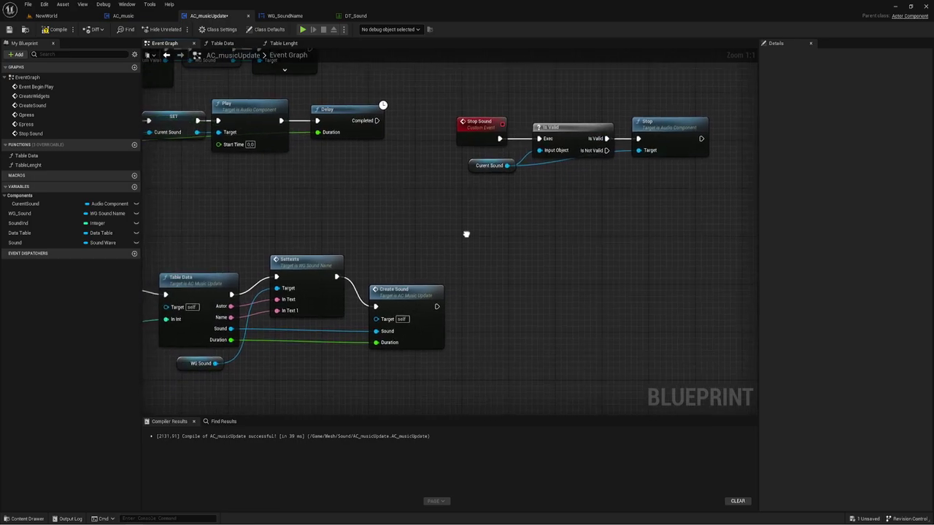
{"action": "right_click_drag", "start_coordinate": [392, 280], "coordinate": [550, 204]}
{"action": "right_click_drag", "start_coordinate": [468, 244], "coordinate": [383, 158]}
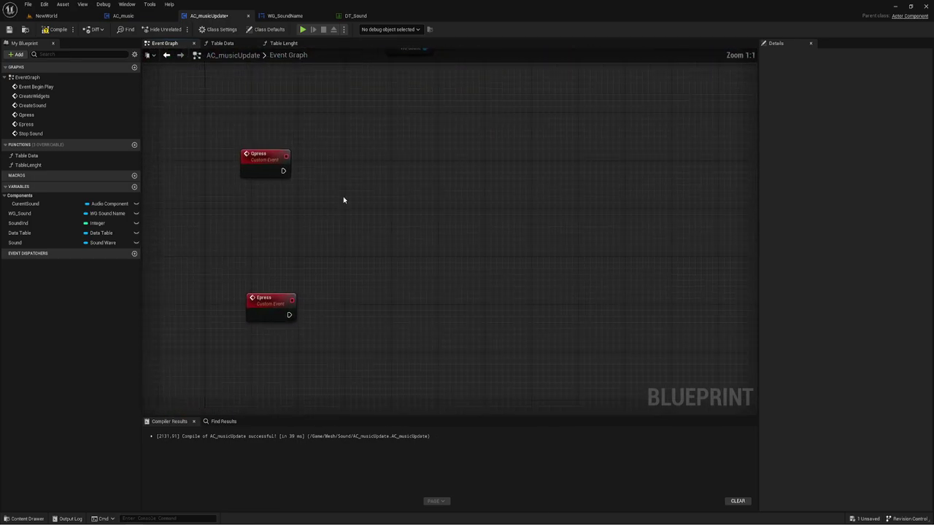
Make the Opress event call Stop Sound.
{"action": "left_click_drag", "start_coordinate": [289, 283], "coordinate": [276, 306]}
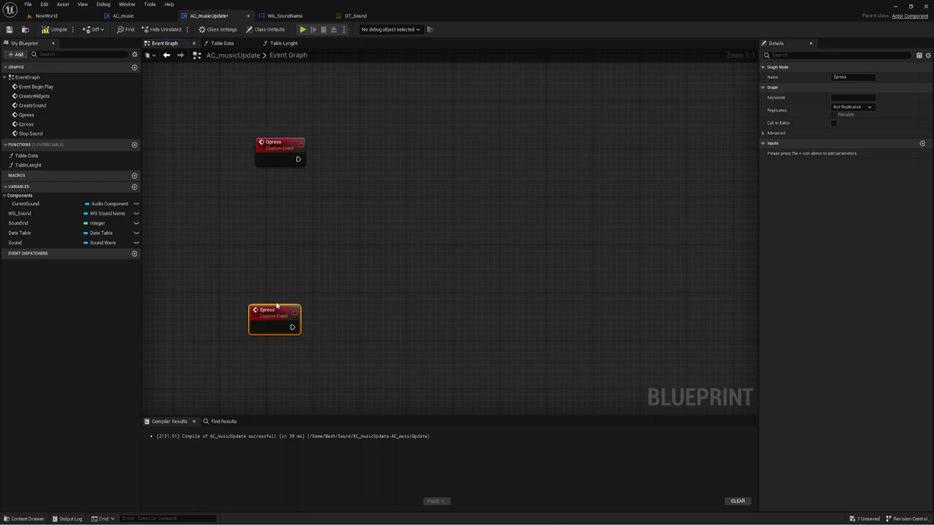
{"action": "key", "text": "Home"}
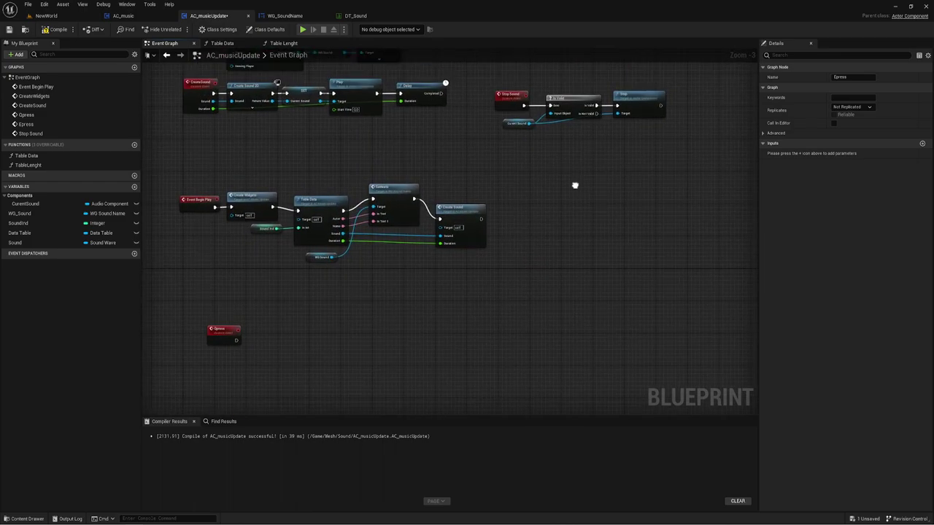
{"action": "scroll", "coordinate": [358, 289], "scroll_direction": "up", "scroll_amount": 3}
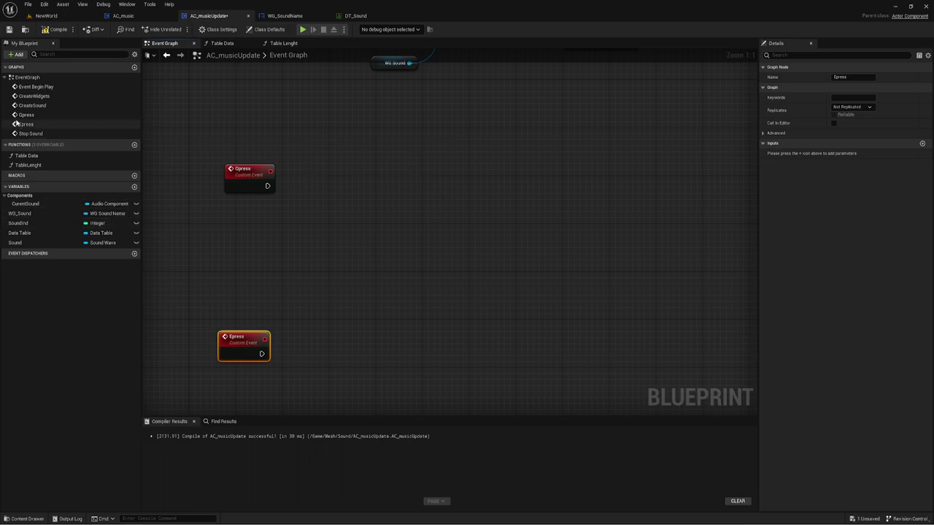
{"action": "mouse_move", "coordinate": [515, 143]}
{"action": "right_mouse_down"}
{"action": "mouse_move", "coordinate": [342, 297]}
{"action": "mouse_move", "coordinate": [538, 139]}
{"action": "right_mouse_up"}
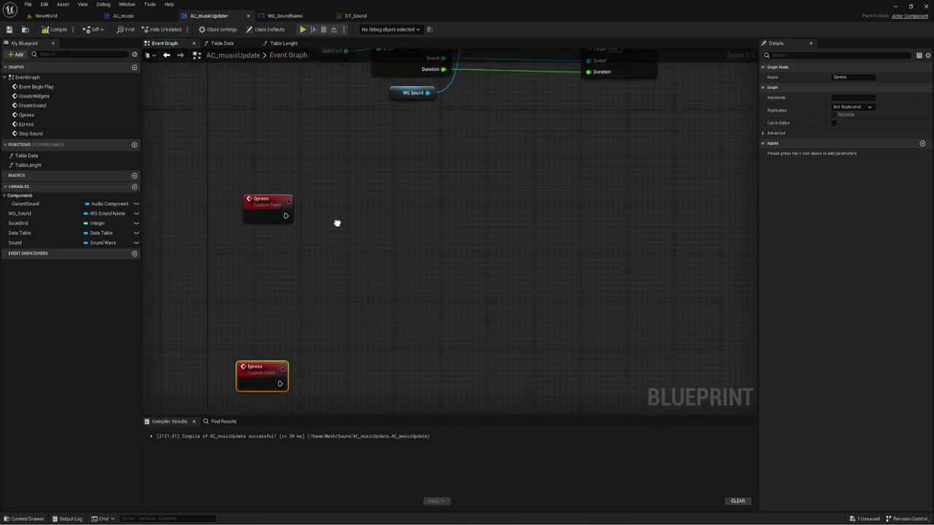
{"action": "left_click_drag", "start_coordinate": [275, 202], "coordinate": [320, 206]}
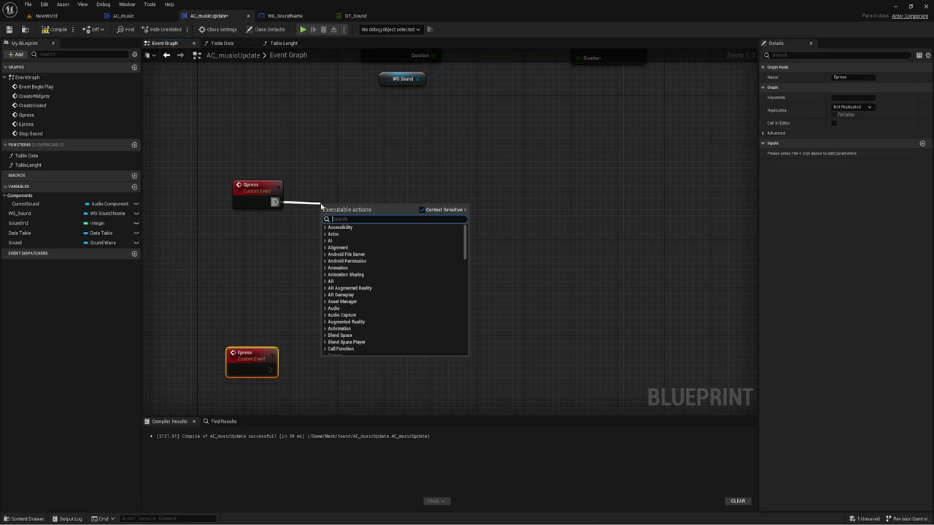
{"action": "type", "text": "stop"}
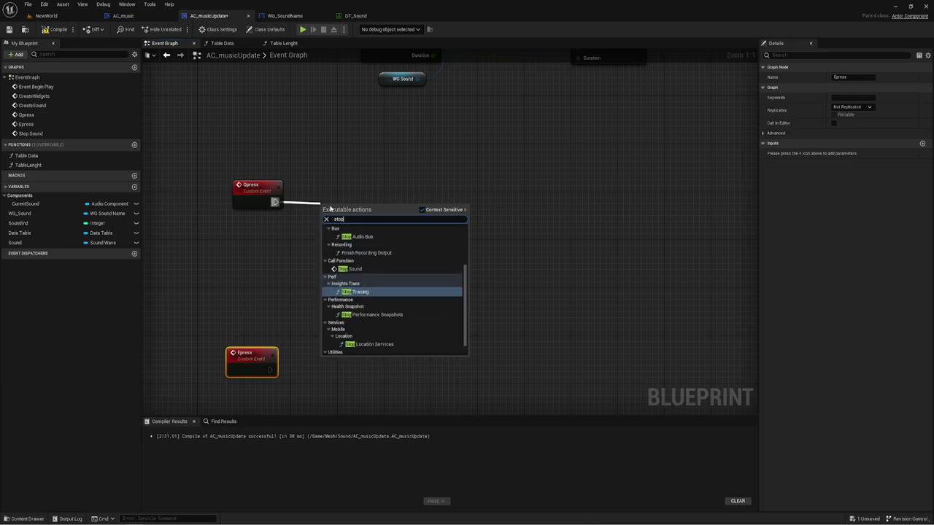
{"action": "left_click", "coordinate": [373, 269]}
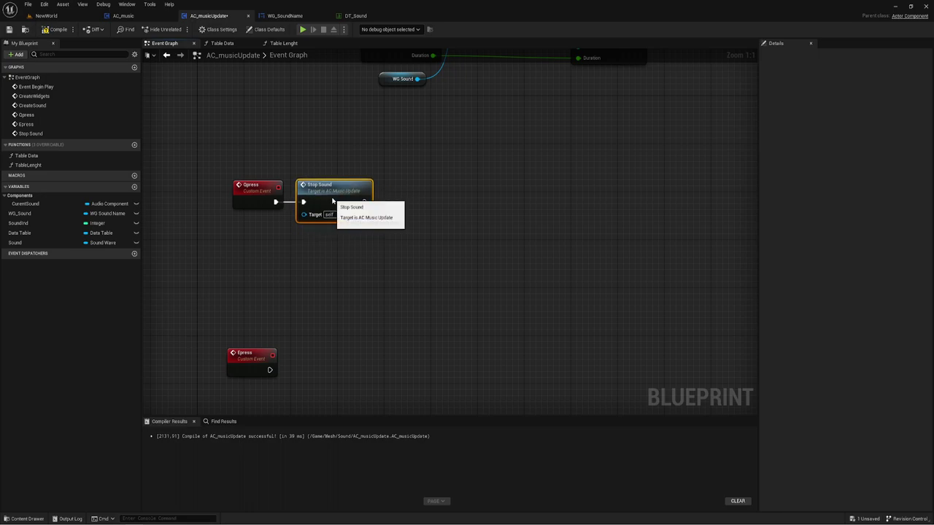
Add a Delay of 1.0 seconds after the Stop Sound call.
{"action": "right_click_drag", "start_coordinate": [450, 234], "coordinate": [398, 229]}
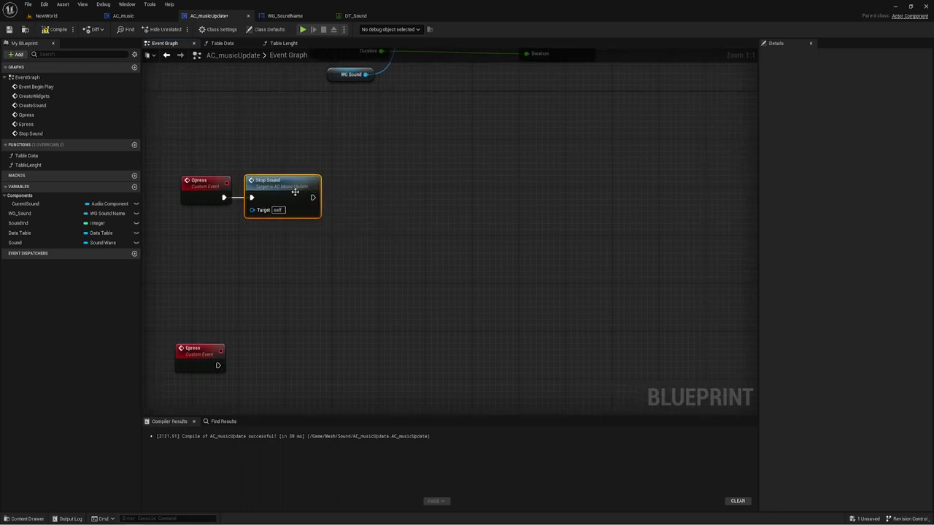
{"action": "left_click_drag", "start_coordinate": [312, 197], "coordinate": [370, 191]}
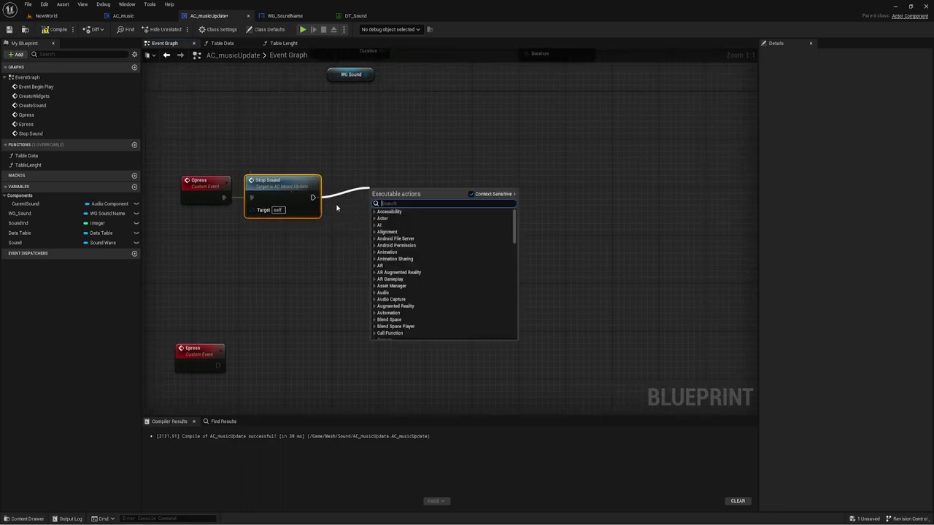
{"action": "type", "text": "dela"}
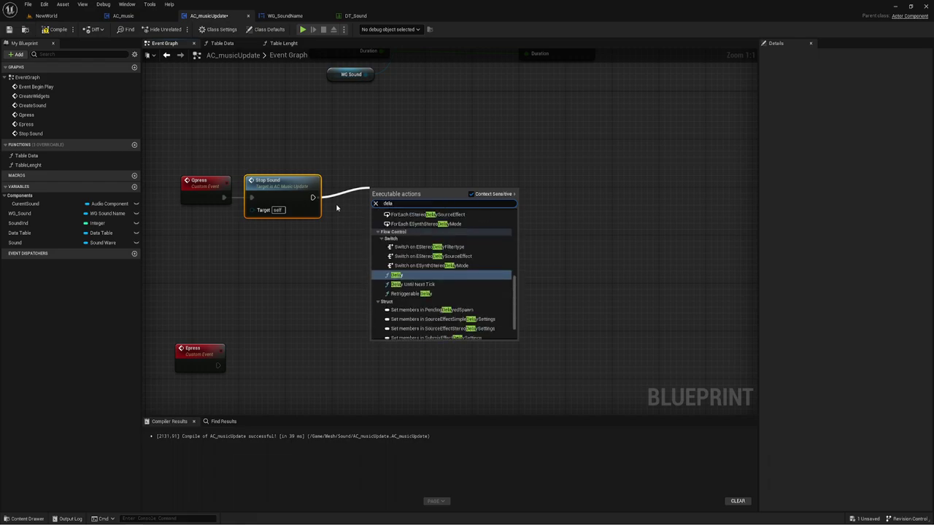
{"action": "key", "text": "Return"}
{"action": "left_click", "coordinate": [400, 215]}
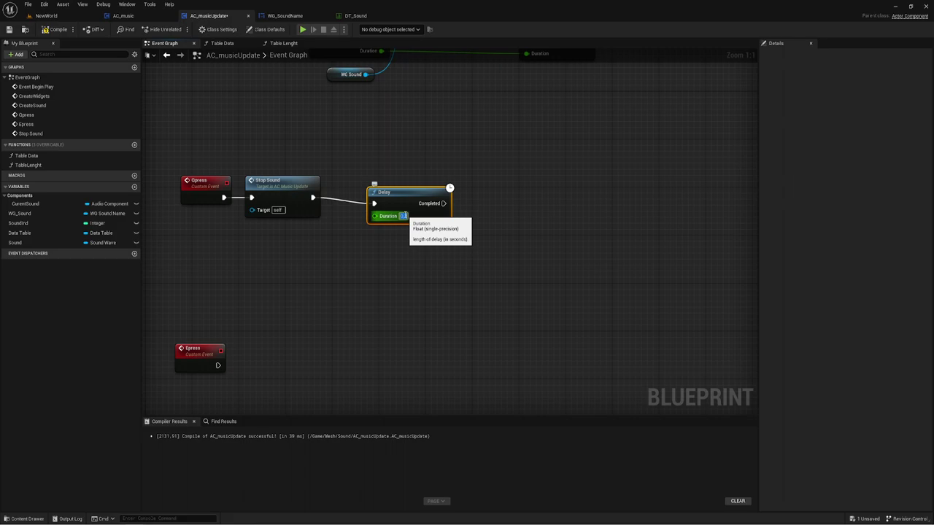
{"action": "left_click_drag", "start_coordinate": [405, 199], "coordinate": [371, 193]}
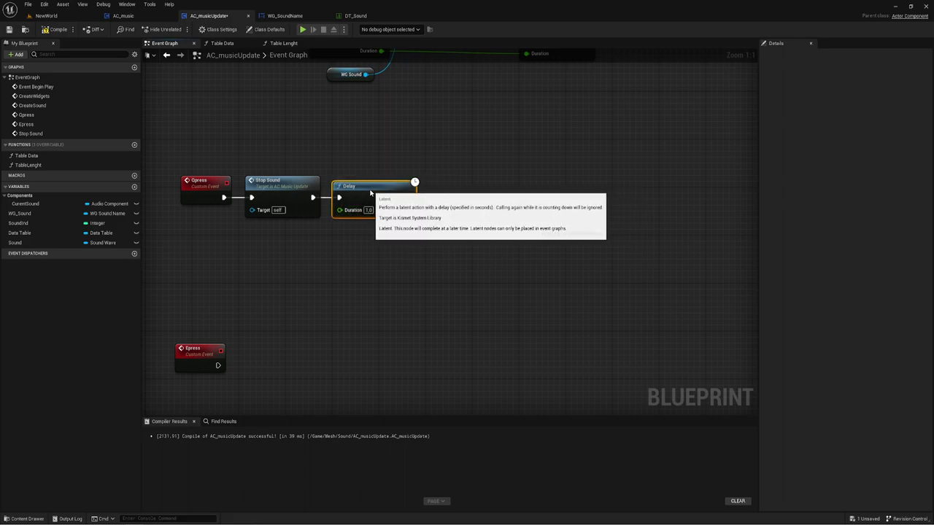
{"action": "right_click_drag", "start_coordinate": [459, 238], "coordinate": [396, 238]}
Call Table Lenght after the Delay and feed its execution straight into a Branch node.
{"action": "left_click_drag", "start_coordinate": [341, 195], "coordinate": [372, 196]}
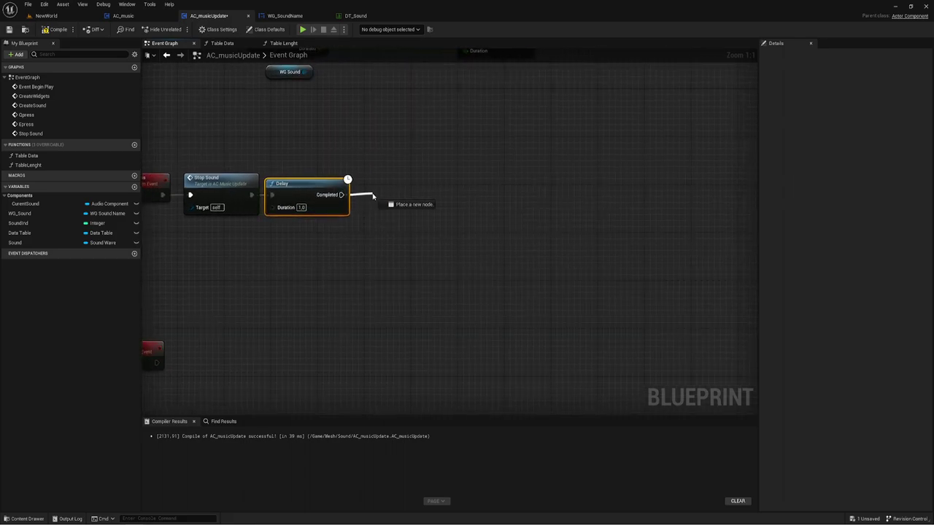
{"action": "mouse_move", "coordinate": [44, 165]}
{"action": "left_mouse_down"}
{"action": "mouse_move", "coordinate": [361, 175]}
{"action": "mouse_move", "coordinate": [341, 195]}
{"action": "left_mouse_up"}
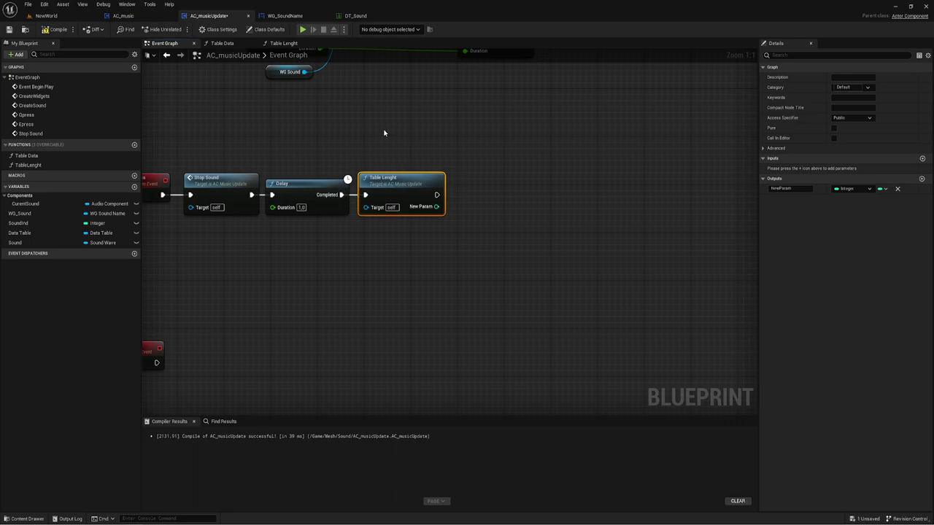
{"action": "left_click_drag", "start_coordinate": [384, 133], "coordinate": [430, 289]}
{"action": "right_click_drag", "start_coordinate": [448, 248], "coordinate": [360, 186]}
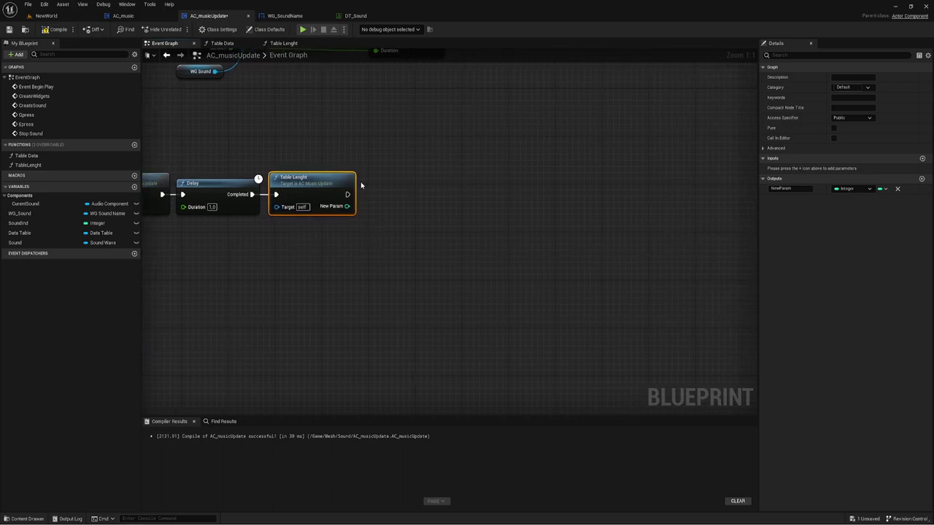
{"action": "left_click", "coordinate": [381, 178]}
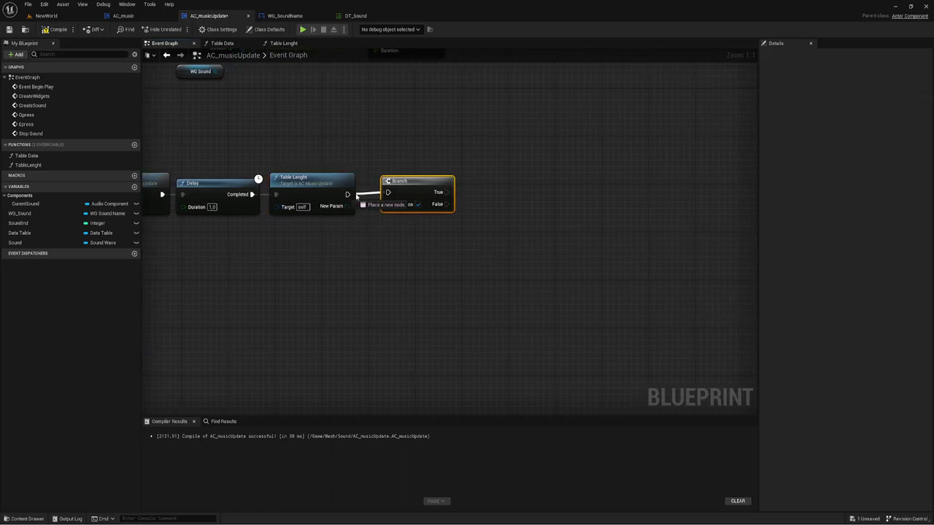
{"action": "left_click_drag", "start_coordinate": [387, 192], "coordinate": [347, 194]}
{"action": "key", "text": "q"}
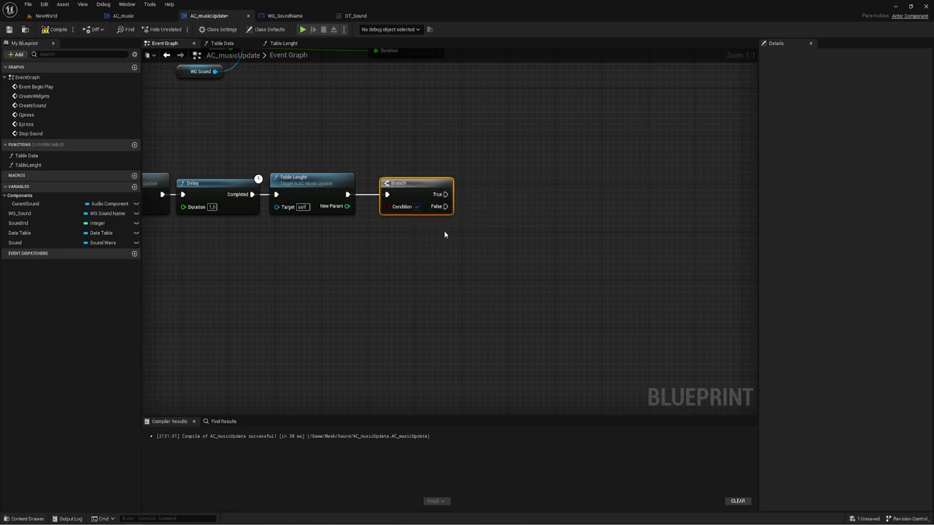
{"action": "right_click_drag", "start_coordinate": [396, 251], "coordinate": [416, 252]}
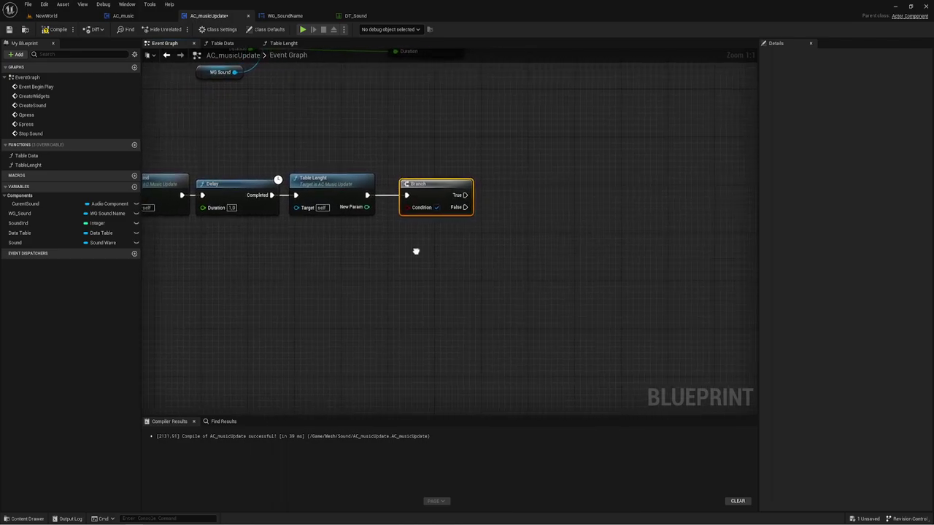
Drive the Branch condition with a Sound Ind == comparison.
{"action": "mouse_move", "coordinate": [19, 222]}
{"action": "left_mouse_down", "text": "ctrl"}
{"action": "mouse_move", "coordinate": [357, 237]}
{"action": "mouse_move", "coordinate": [381, 251]}
{"action": "left_mouse_up", "text": "ctrl"}
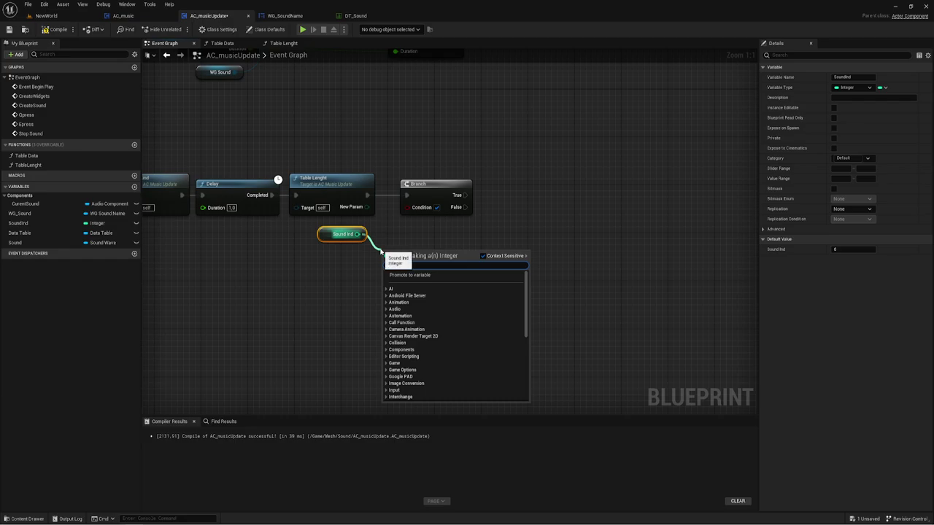
{"action": "type", "text": "=="}
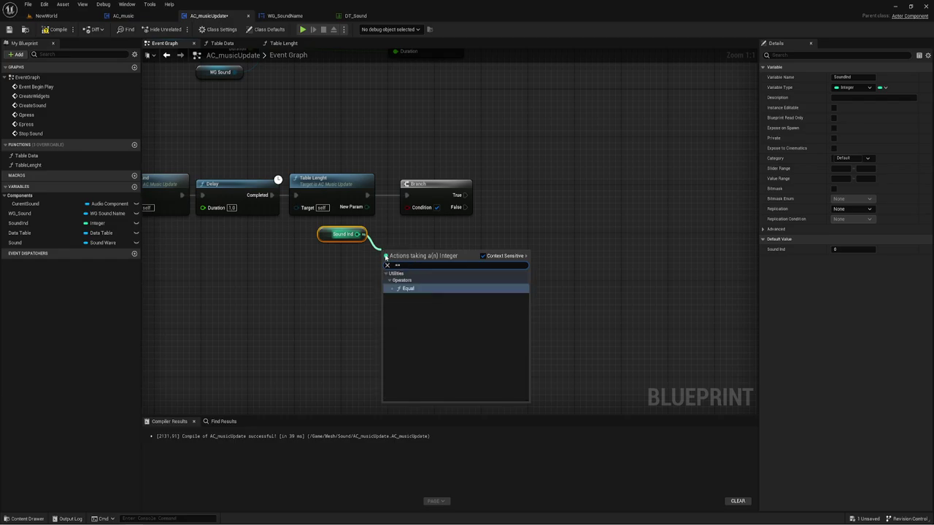
{"action": "left_click", "coordinate": [406, 289]}
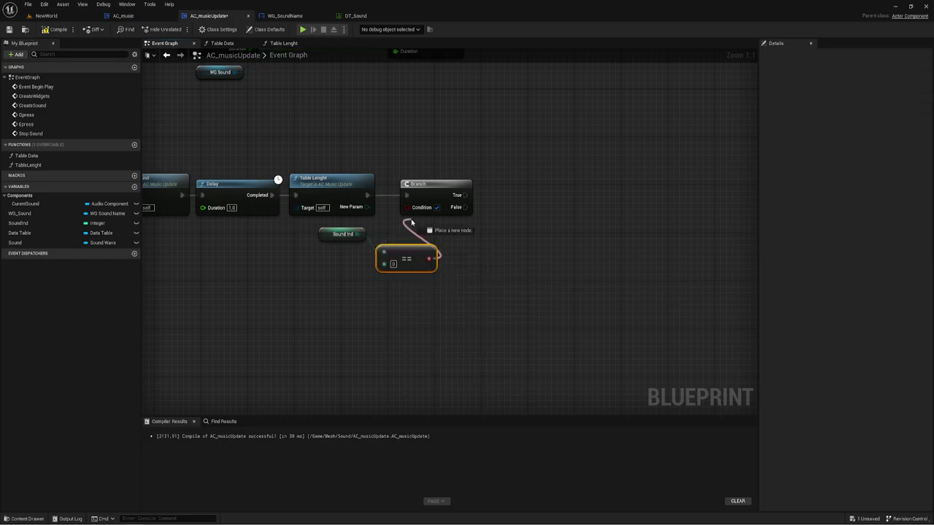
{"action": "left_click_drag", "start_coordinate": [429, 257], "coordinate": [406, 207]}
{"action": "left_click_drag", "start_coordinate": [407, 258], "coordinate": [400, 241]}
{"action": "right_click_drag", "start_coordinate": [400, 241], "coordinate": [462, 308]}
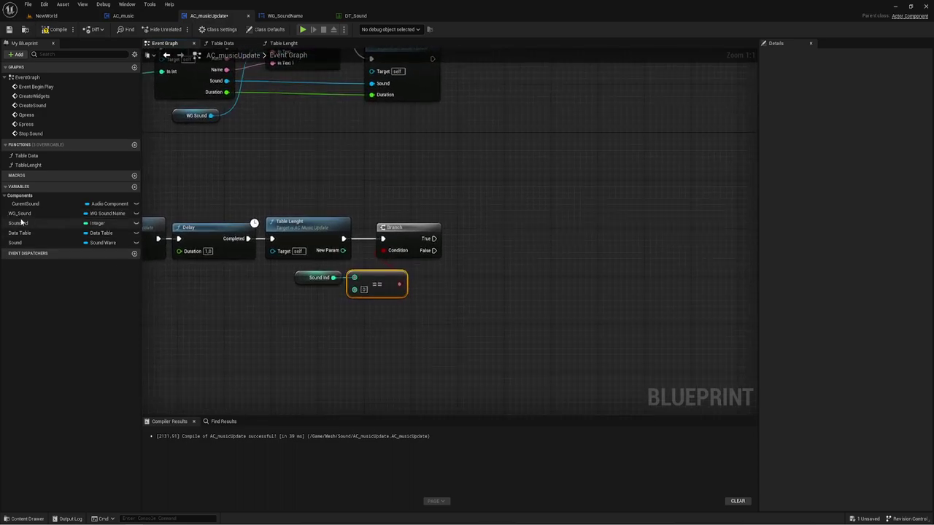
On the Branch's True path, set Sound Ind to the table length via a reroute point.
{"action": "mouse_move", "coordinate": [22, 227]}
{"action": "left_mouse_down", "text": "alt"}
{"action": "mouse_move", "coordinate": [540, 274]}
{"action": "mouse_move", "coordinate": [460, 211]}
{"action": "mouse_move", "coordinate": [484, 208]}
{"action": "left_mouse_up", "text": "alt"}
{"action": "mouse_move", "coordinate": [342, 250]}
{"action": "left_mouse_down"}
{"action": "mouse_move", "coordinate": [378, 174]}
{"action": "mouse_move", "coordinate": [471, 215]}
{"action": "left_mouse_up"}
{"action": "left_click", "coordinate": [445, 223]}
{"action": "double_click", "coordinate": [368, 250]}
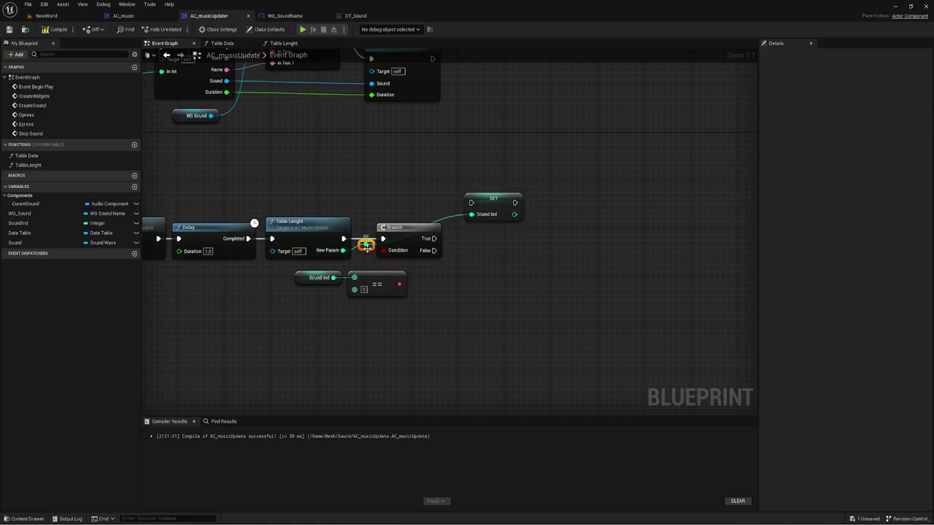
{"action": "left_click_drag", "start_coordinate": [367, 245], "coordinate": [377, 215]}
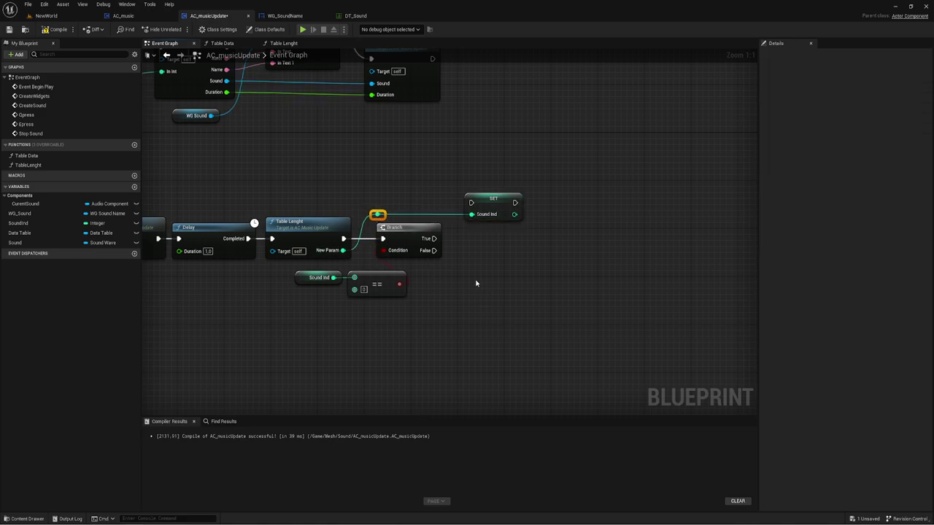
{"action": "right_click_drag", "start_coordinate": [476, 283], "coordinate": [452, 270]}
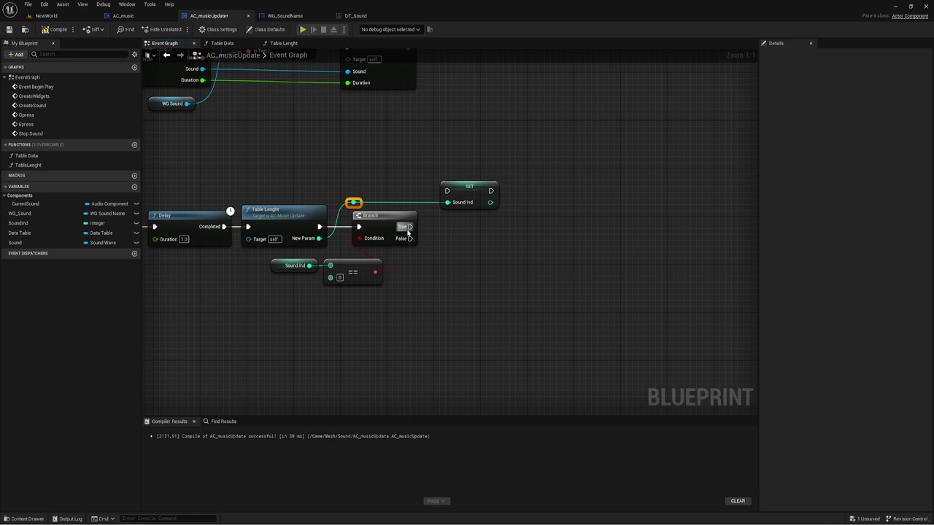
{"action": "left_click_drag", "start_coordinate": [408, 231], "coordinate": [447, 190]}
{"action": "right_click_drag", "start_coordinate": [448, 263], "coordinate": [405, 232]}
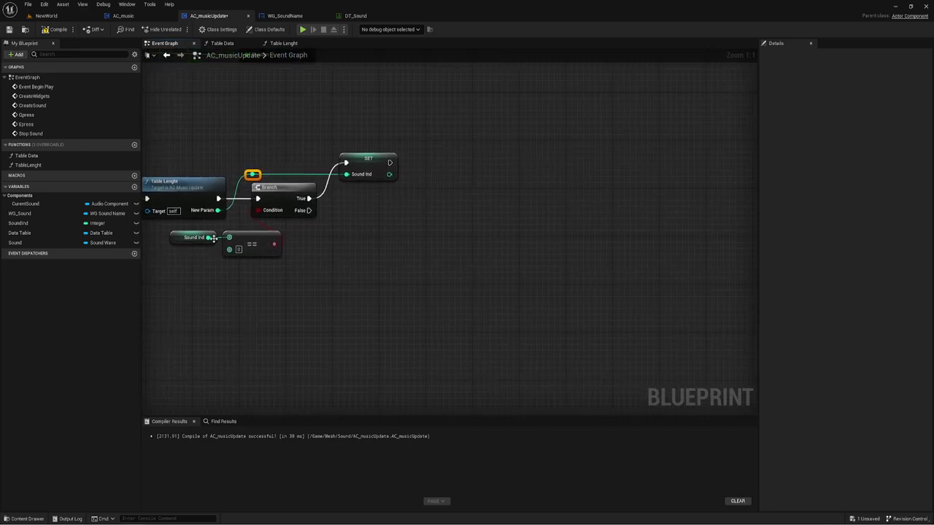
Add a Decrement Int on Sound Ind, run from the False path and after the SET node.
{"action": "left_click", "coordinate": [188, 238]}
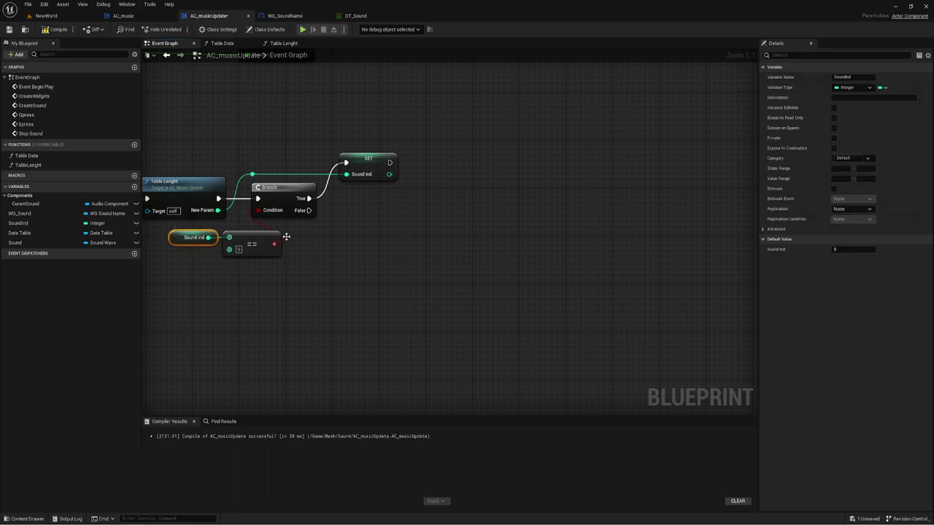
{"action": "key", "text": "ctrl+c"}
{"action": "key", "text": "ctrl+v"}
{"action": "mouse_move", "coordinate": [315, 241]}
{"action": "left_mouse_down"}
{"action": "mouse_move", "coordinate": [358, 247]}
{"action": "mouse_move", "coordinate": [410, 231]}
{"action": "left_mouse_up"}
{"action": "type", "text": "inc"}
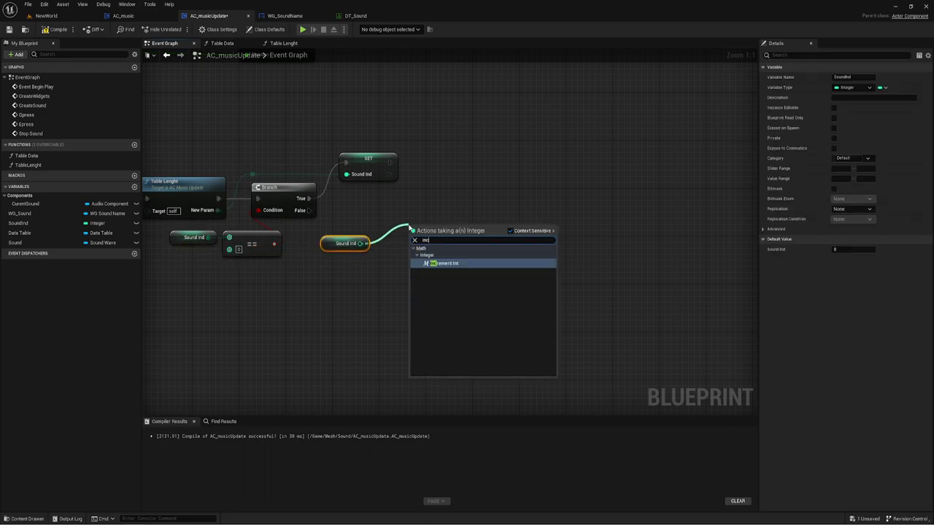
{"action": "key", "text": "Return"}
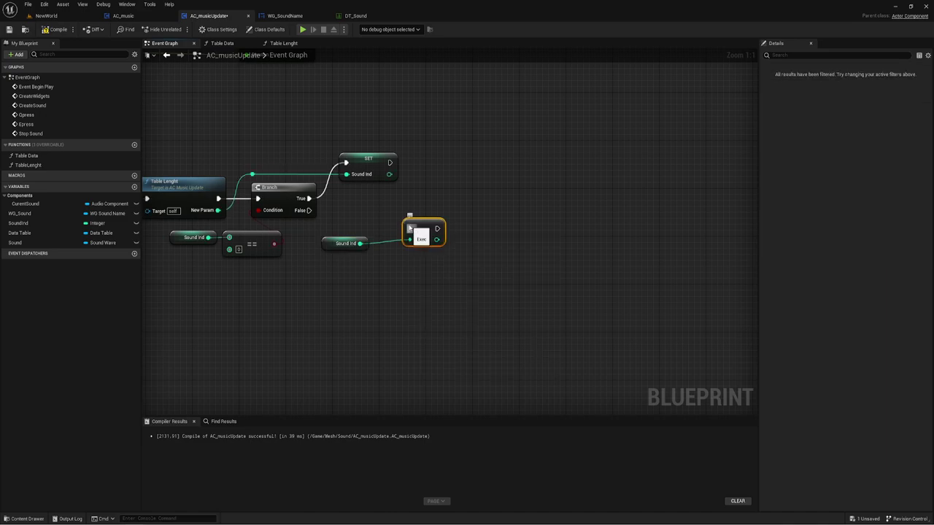
{"action": "key", "text": "Delete"}
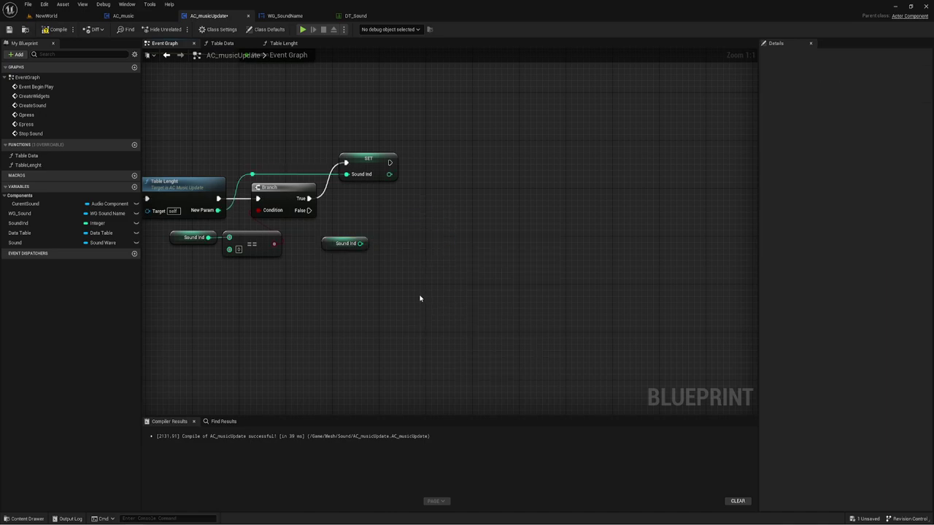
{"action": "left_click_drag", "start_coordinate": [360, 244], "coordinate": [401, 230]}
{"action": "type", "text": "de"}
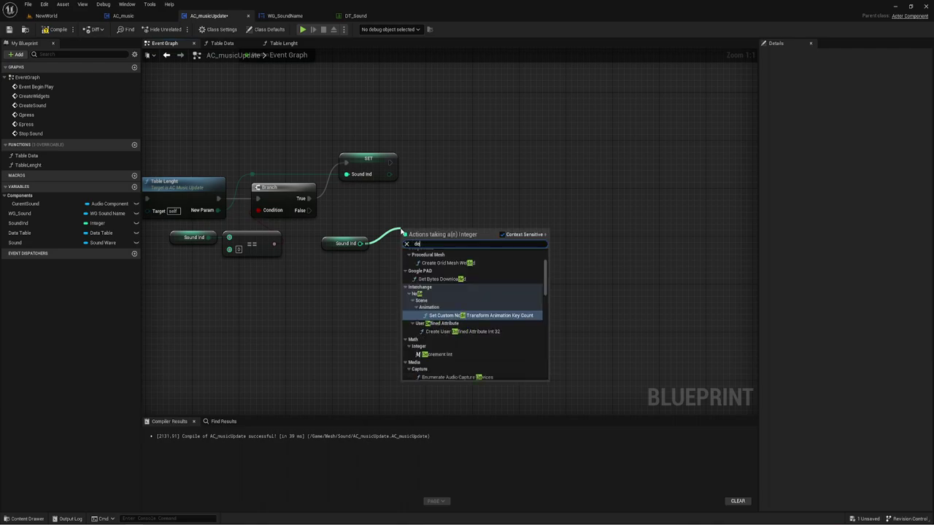
{"action": "type", "text": "c"}
{"action": "left_click", "coordinate": [439, 266]}
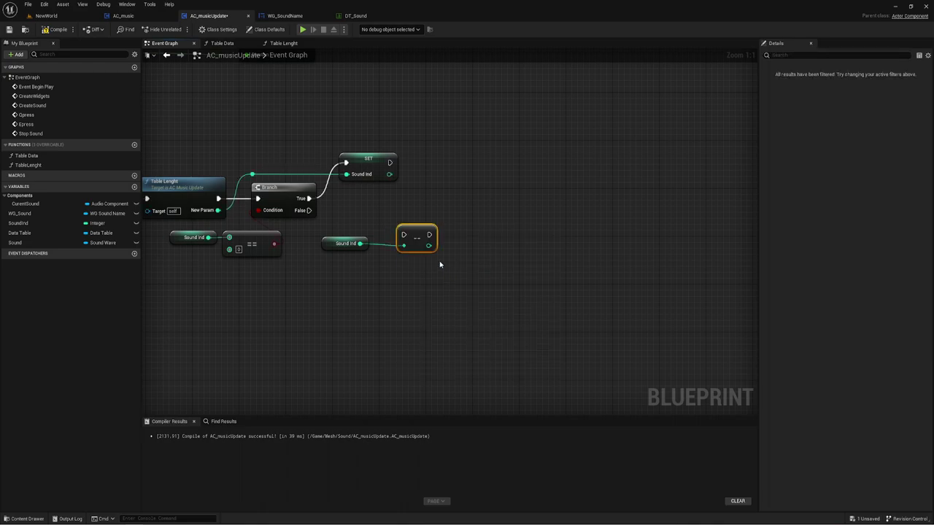
{"action": "left_click_drag", "start_coordinate": [408, 227], "coordinate": [437, 216]}
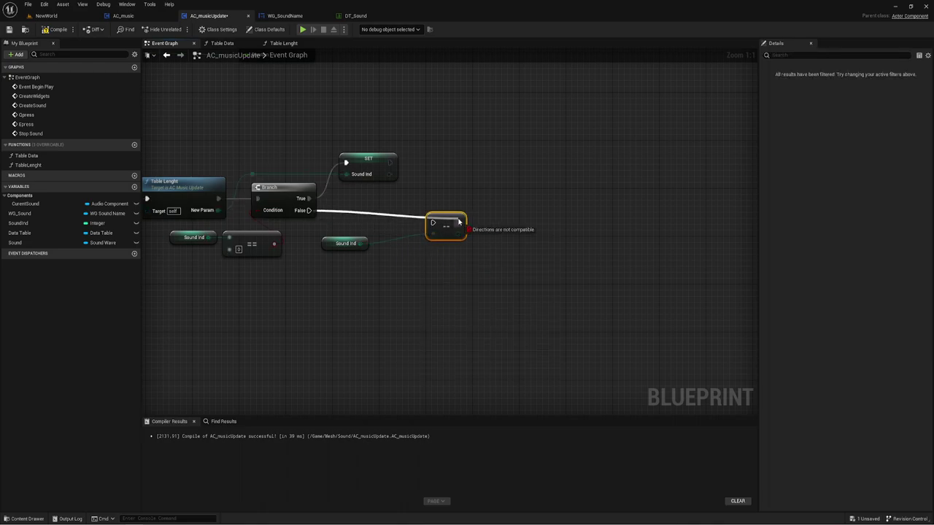
{"action": "mouse_move", "coordinate": [309, 210]}
{"action": "left_mouse_down"}
{"action": "mouse_move", "coordinate": [433, 222]}
{"action": "mouse_move", "coordinate": [389, 162]}
{"action": "left_mouse_up"}
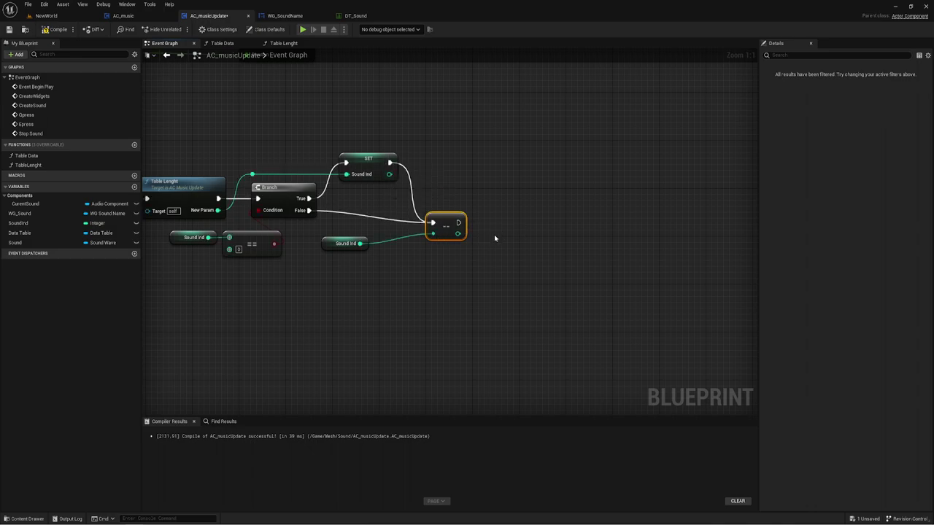
{"action": "right_click_drag", "start_coordinate": [493, 234], "coordinate": [477, 225]}
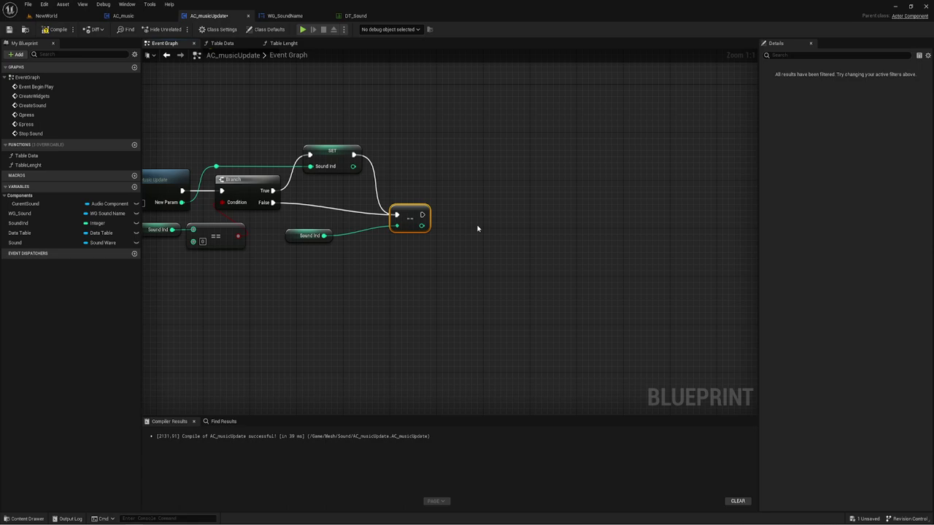
Call Table Data after the decrement, with Sound Ind wired into its In Int.
{"action": "left_click_drag", "start_coordinate": [26, 155], "coordinate": [489, 192]}
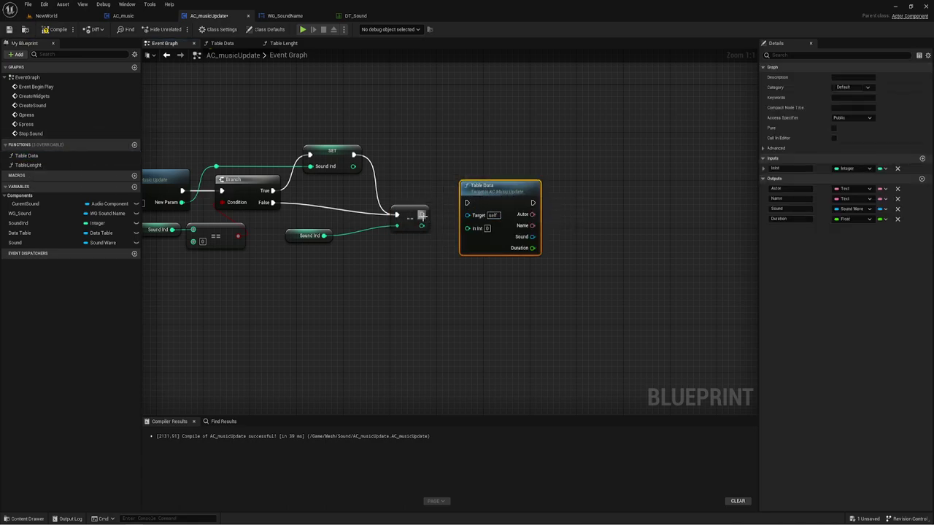
{"action": "mouse_move", "coordinate": [422, 215]}
{"action": "left_mouse_down"}
{"action": "mouse_move", "coordinate": [490, 192]}
{"action": "mouse_move", "coordinate": [495, 198]}
{"action": "left_mouse_up"}
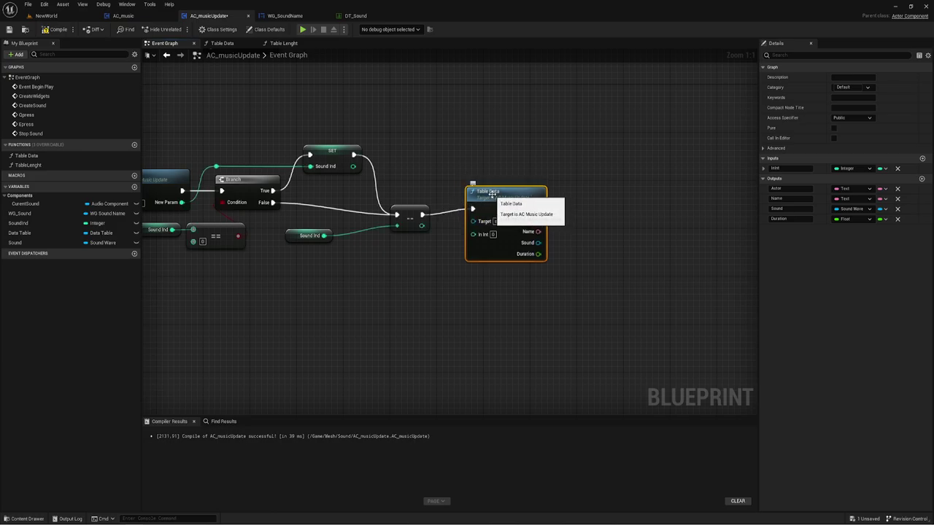
{"action": "right_click_drag", "start_coordinate": [405, 254], "coordinate": [369, 232]}
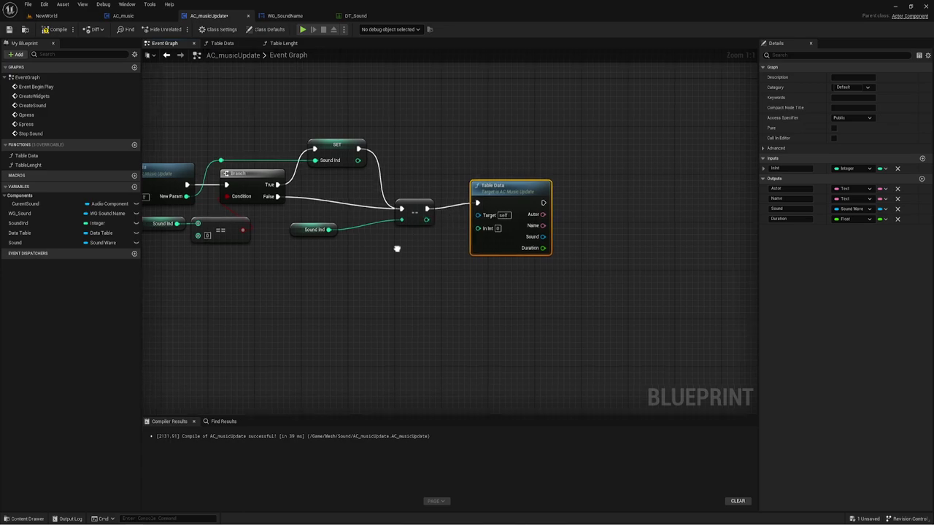
{"action": "left_click_drag", "start_coordinate": [301, 213], "coordinate": [450, 212]}
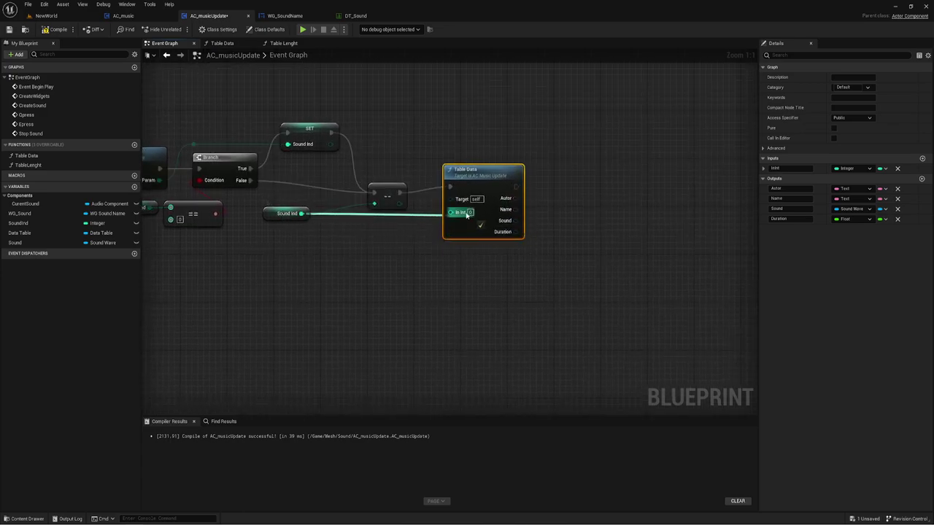
{"action": "left_click", "coordinate": [394, 192]}
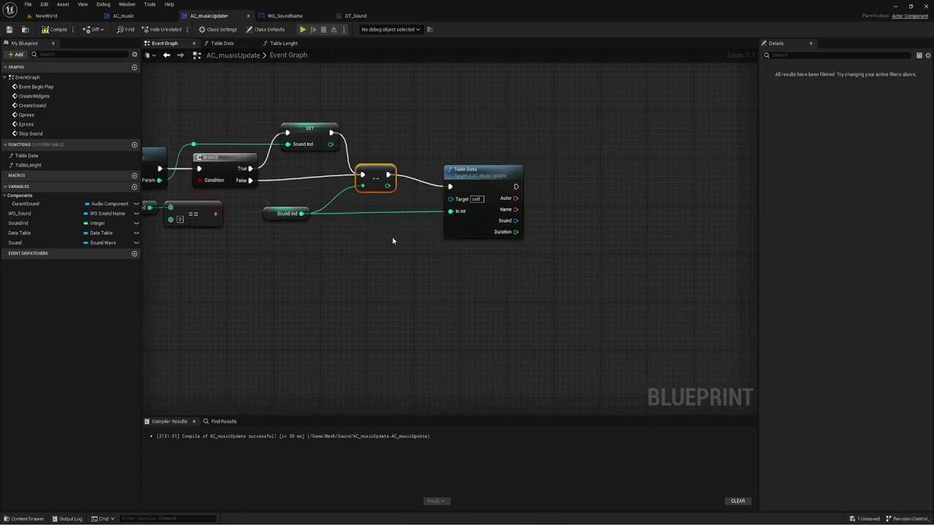
{"action": "right_click_drag", "start_coordinate": [402, 228], "coordinate": [425, 235]}
{"action": "left_click", "coordinate": [490, 173]}
{"action": "left_click_drag", "start_coordinate": [490, 172], "coordinate": [501, 219]}
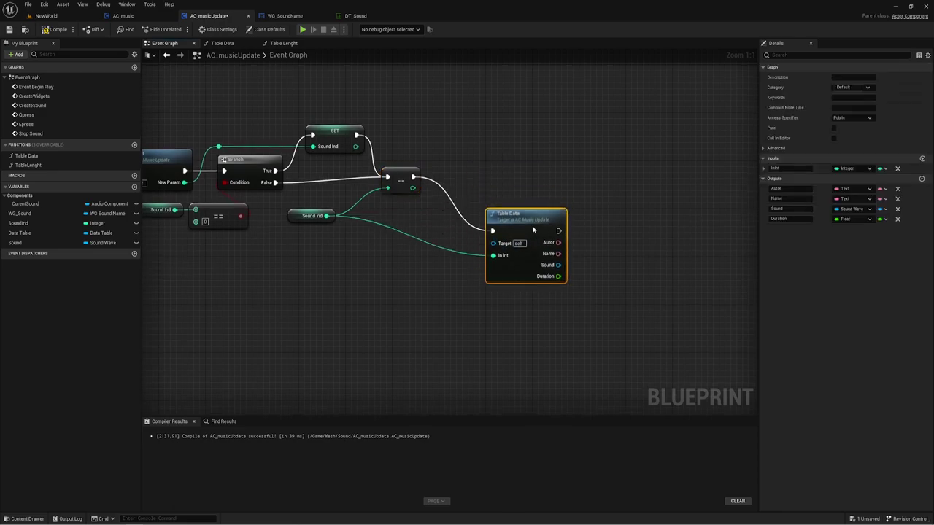
Zoom and pan the graph to review both event chains.
{"action": "right_click_drag", "start_coordinate": [368, 279], "coordinate": [486, 223]}
{"action": "scroll", "coordinate": [485, 223], "scroll_direction": "down", "scroll_amount": 2}
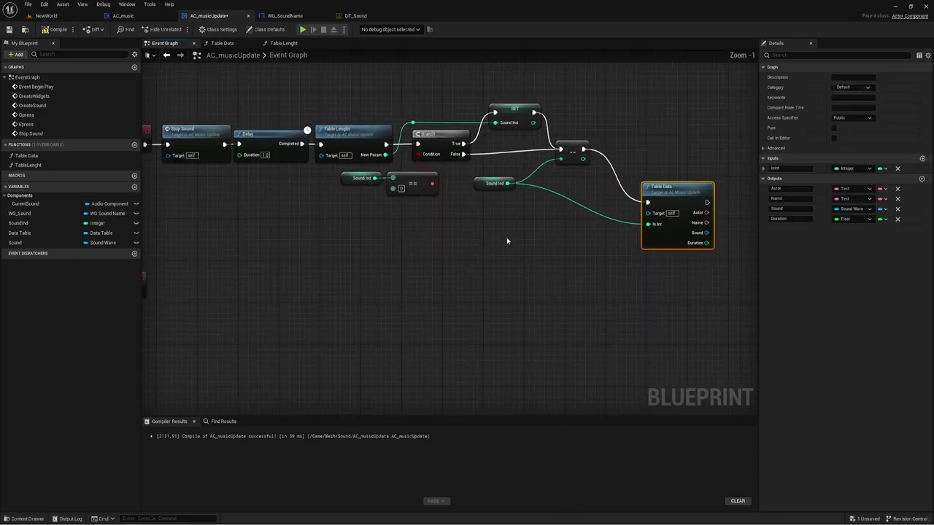
{"action": "scroll", "coordinate": [494, 243], "scroll_direction": "up", "scroll_amount": 2}
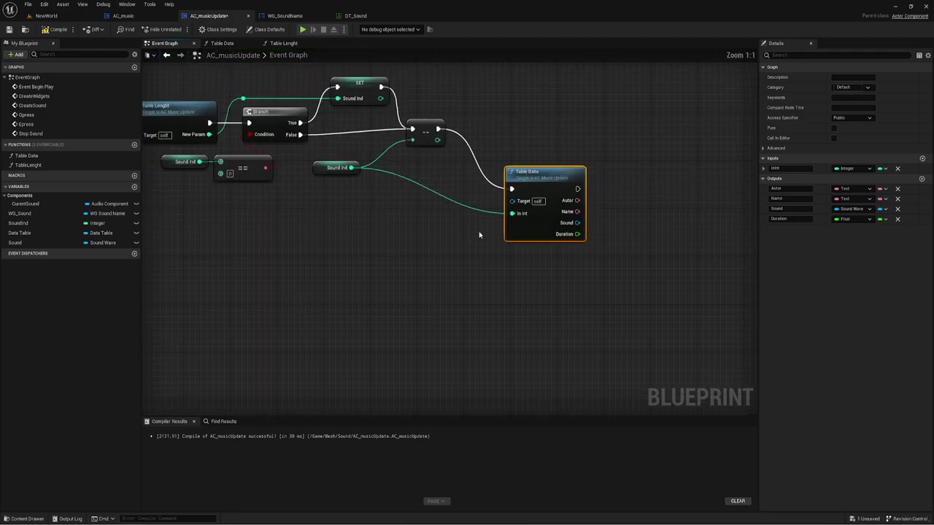
{"action": "right_click_drag", "start_coordinate": [479, 233], "coordinate": [400, 256]}
{"action": "right_click_drag", "start_coordinate": [477, 271], "coordinate": [437, 268]}
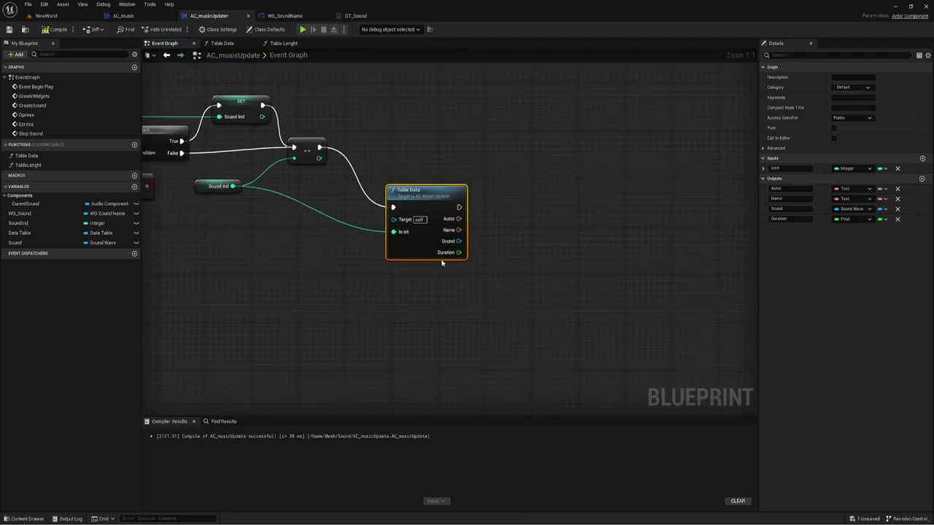
{"action": "right_click_drag", "start_coordinate": [353, 240], "coordinate": [339, 213]}
{"action": "scroll", "coordinate": [339, 214], "scroll_direction": "down", "scroll_amount": 2}
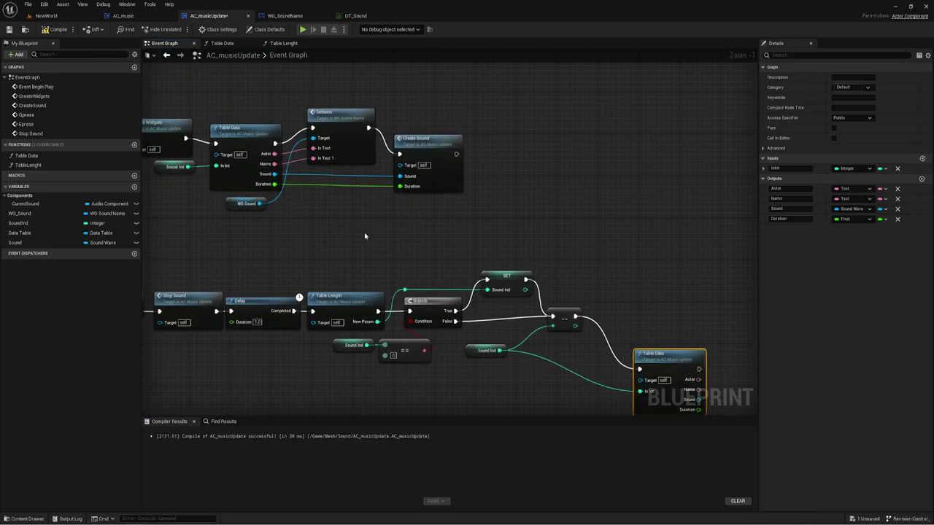
Paste copies of SetInfo, Create Sound and WG Sound after the lower Table Data and wire its outputs.
{"action": "left_click", "coordinate": [247, 203]}
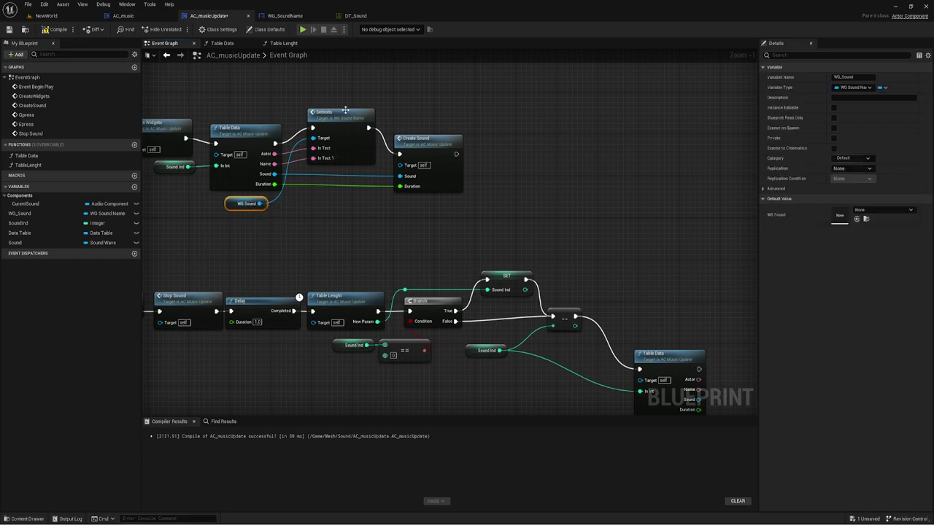
{"action": "left_click_drag", "start_coordinate": [307, 96], "coordinate": [434, 205], "text": "shift"}
{"action": "key", "text": "ctrl+c"}
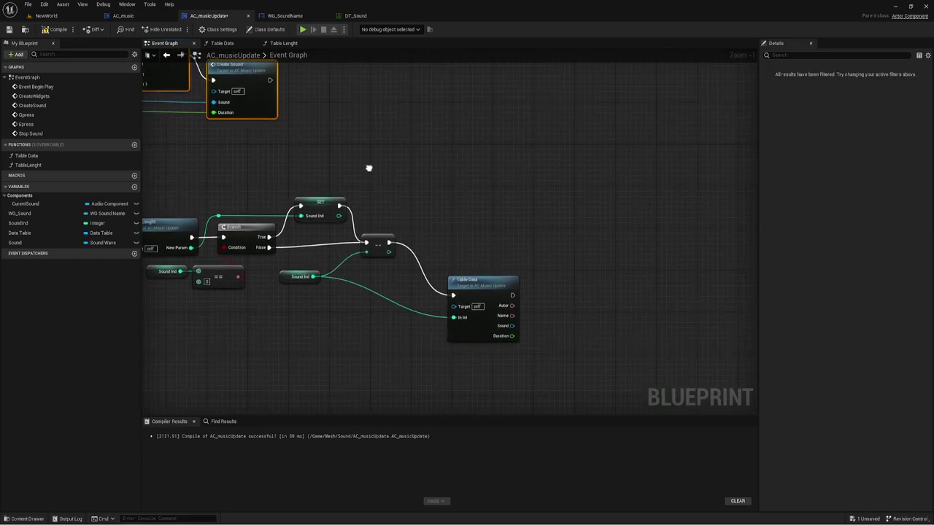
{"action": "right_click_drag", "start_coordinate": [442, 211], "coordinate": [423, 194]}
{"action": "key", "text": "ctrl+v"}
{"action": "left_click_drag", "start_coordinate": [456, 218], "coordinate": [415, 223]}
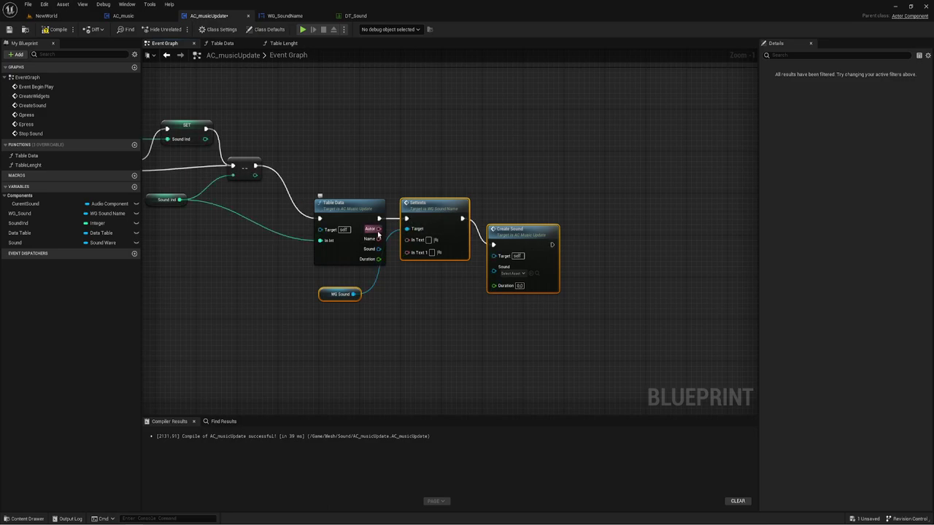
{"action": "mouse_move", "coordinate": [378, 239]}
{"action": "left_mouse_down"}
{"action": "mouse_move", "coordinate": [494, 267]}
{"action": "mouse_move", "coordinate": [379, 259]}
{"action": "left_mouse_up"}
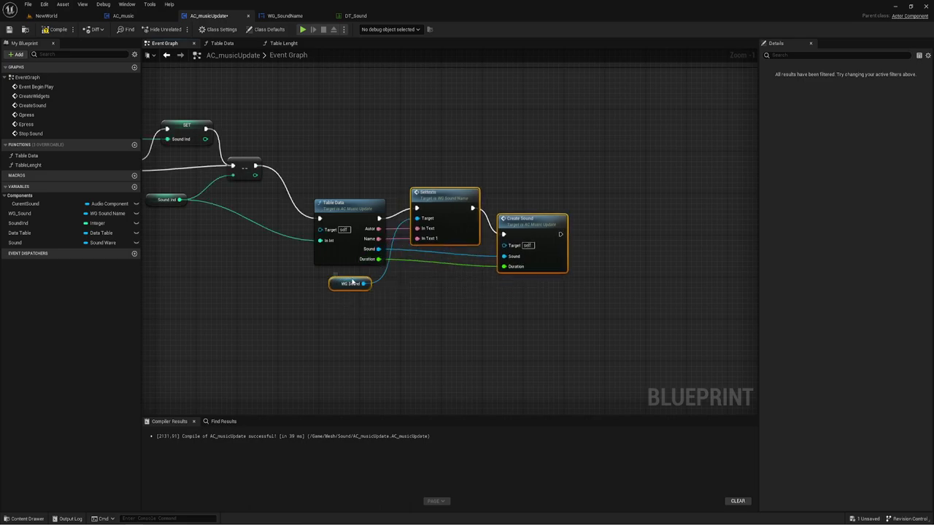
{"action": "left_click_drag", "start_coordinate": [347, 294], "coordinate": [359, 289]}
{"action": "left_click", "coordinate": [369, 336]}
Select the Qpress chain's Stop Sound, Delay, Table Lenght, Branch, Sound Ind and SET nodes.
{"action": "mouse_move", "coordinate": [369, 336]}
{"action": "right_mouse_down"}
{"action": "mouse_move", "coordinate": [279, 290]}
{"action": "mouse_move", "coordinate": [313, 267]}
{"action": "right_mouse_up"}
{"action": "scroll", "coordinate": [386, 266], "scroll_direction": "down", "scroll_amount": 2}
{"action": "scroll", "coordinate": [386, 266], "scroll_direction": "up", "scroll_amount": 3}
{"action": "right_click_drag", "start_coordinate": [264, 243], "coordinate": [303, 278]}
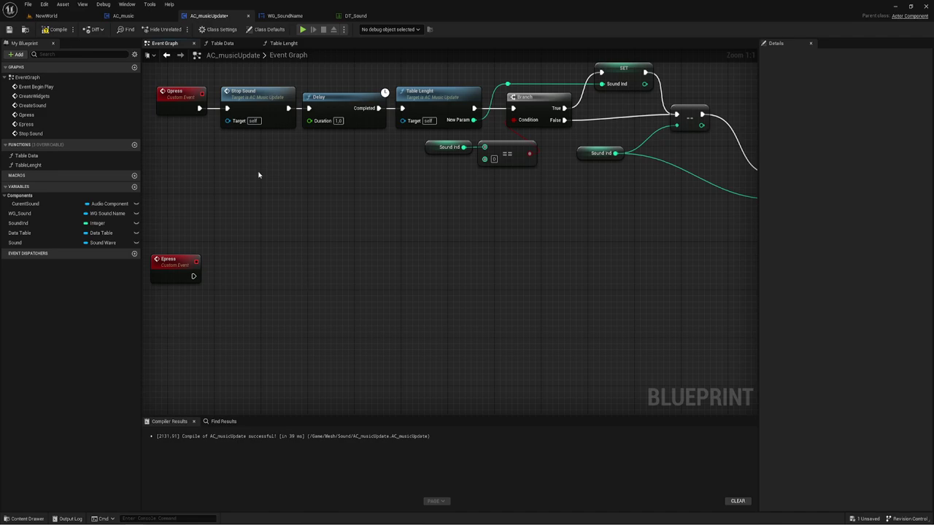
{"action": "left_click_drag", "start_coordinate": [240, 164], "coordinate": [408, 87]}
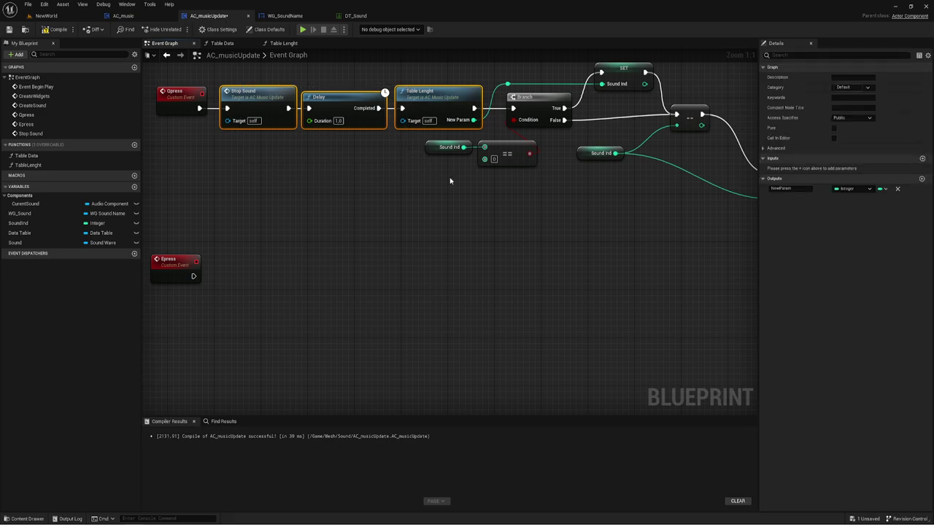
{"action": "right_click_drag", "start_coordinate": [450, 179], "coordinate": [436, 195]}
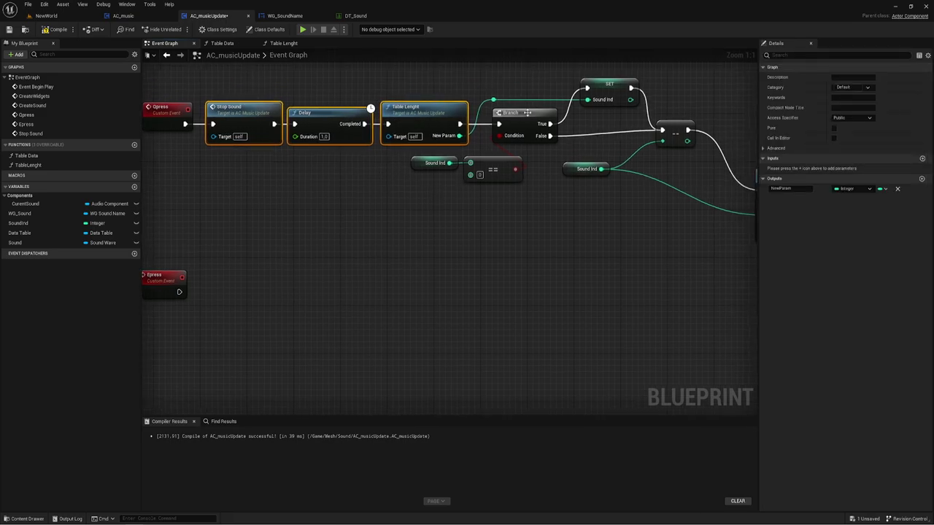
{"action": "left_click", "coordinate": [526, 113], "text": "ctrl"}
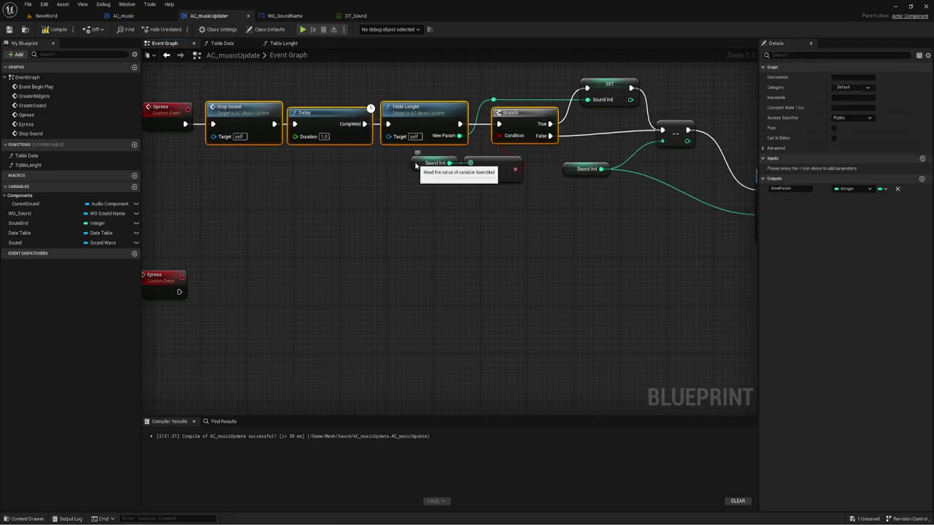
{"action": "left_click", "coordinate": [416, 167], "text": "ctrl"}
{"action": "right_click_drag", "start_coordinate": [567, 192], "coordinate": [511, 196]}
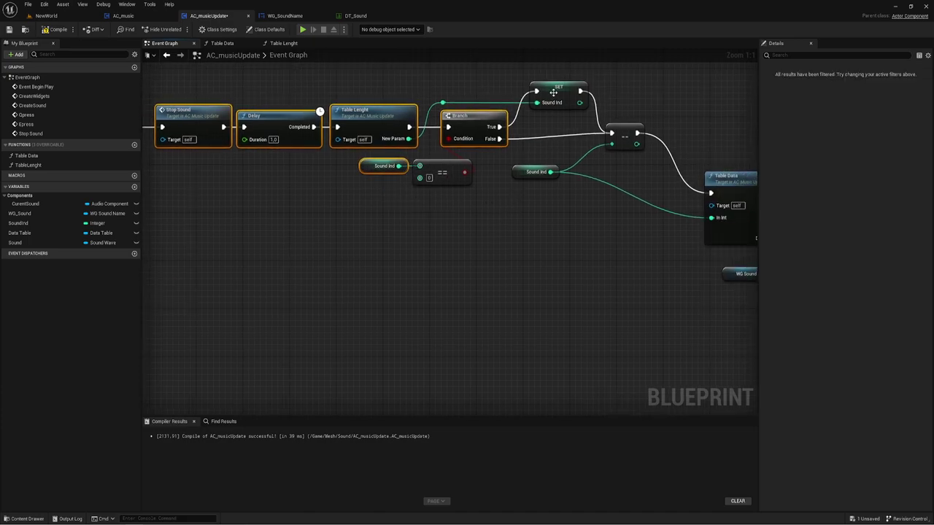
{"action": "left_click", "coordinate": [554, 91], "text": "ctrl"}
{"action": "right_click_drag", "start_coordinate": [559, 178], "coordinate": [463, 178]}
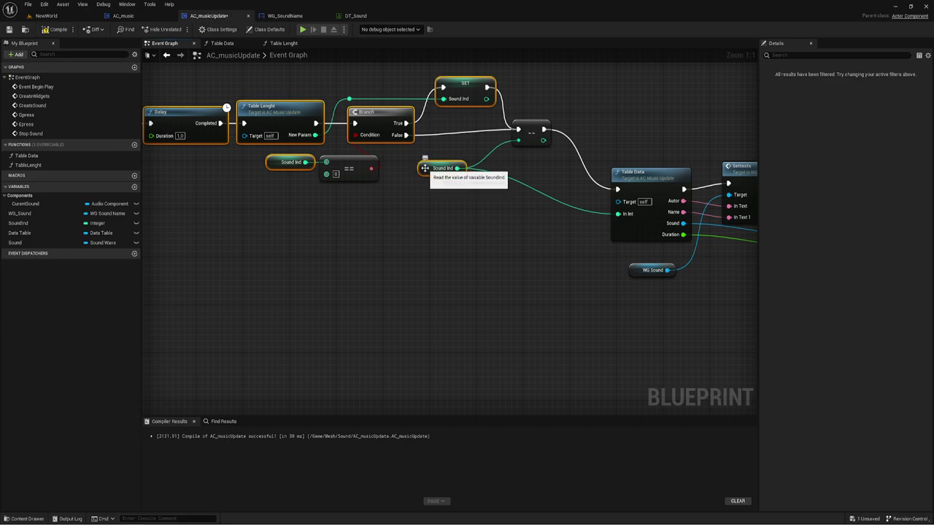
{"action": "scroll", "coordinate": [423, 234], "scroll_direction": "down", "scroll_amount": 3}
Paste the copied chain beside Epress and connect Epress to its Stop Sound.
{"action": "scroll", "coordinate": [438, 214], "scroll_direction": "up", "scroll_amount": 1}
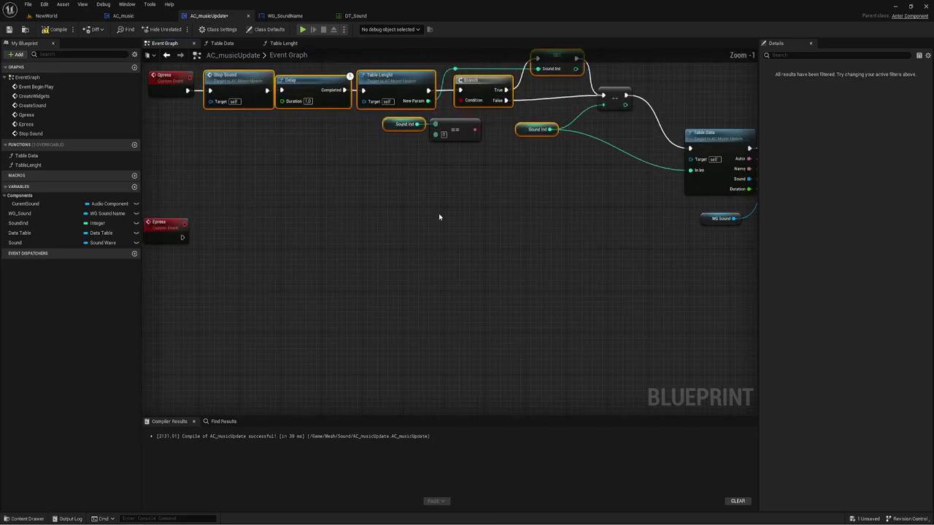
{"action": "scroll", "coordinate": [384, 231], "scroll_direction": "up", "scroll_amount": 1}
{"action": "key", "text": "ctrl+v"}
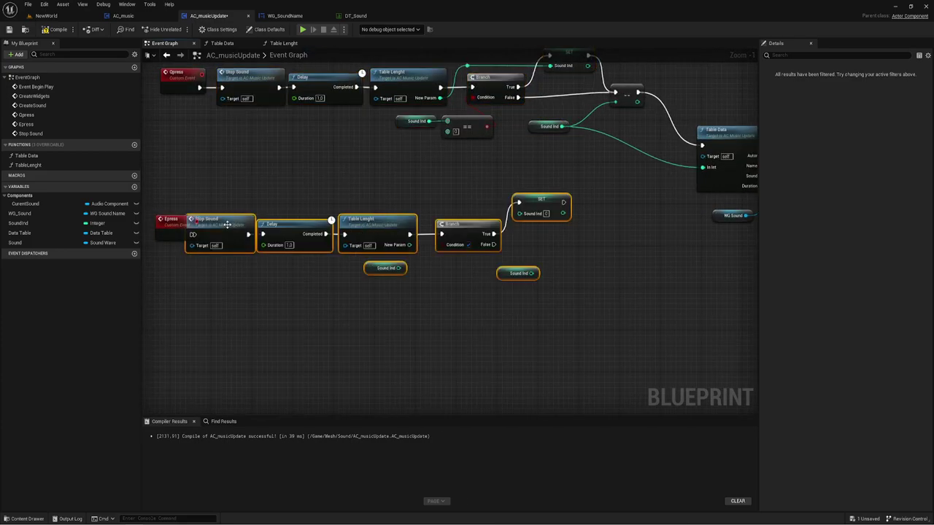
{"action": "left_click_drag", "start_coordinate": [368, 234], "coordinate": [388, 234]}
{"action": "left_click_drag", "start_coordinate": [202, 237], "coordinate": [212, 235]}
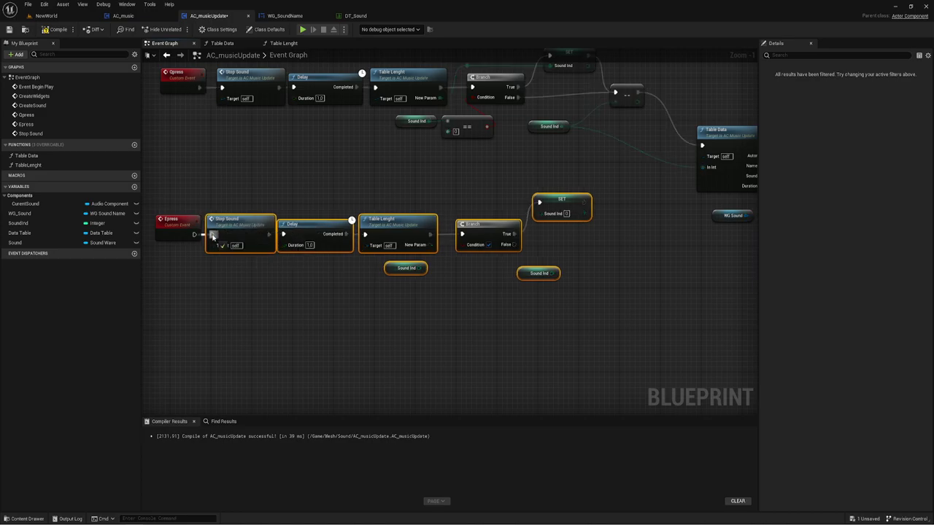
{"action": "scroll", "coordinate": [329, 264], "scroll_direction": "up", "scroll_amount": 1}
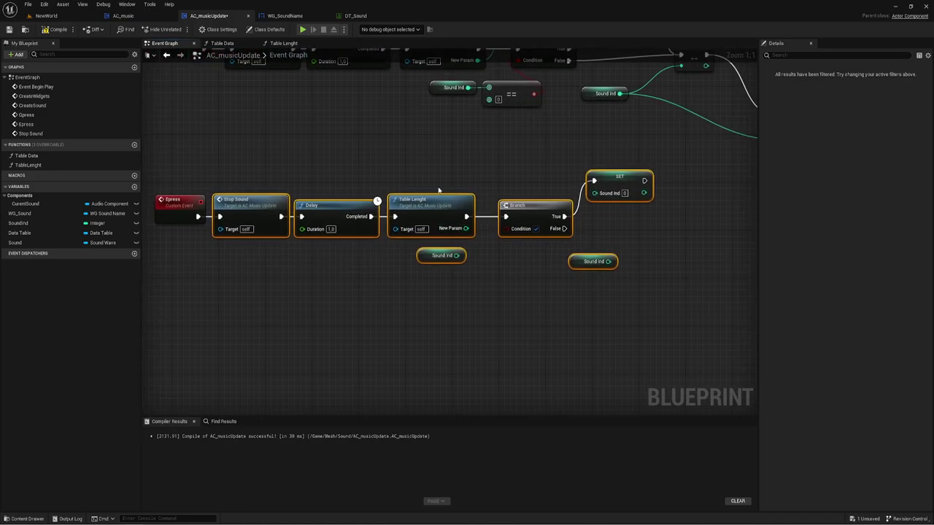
{"action": "right_click_drag", "start_coordinate": [523, 286], "coordinate": [392, 262]}
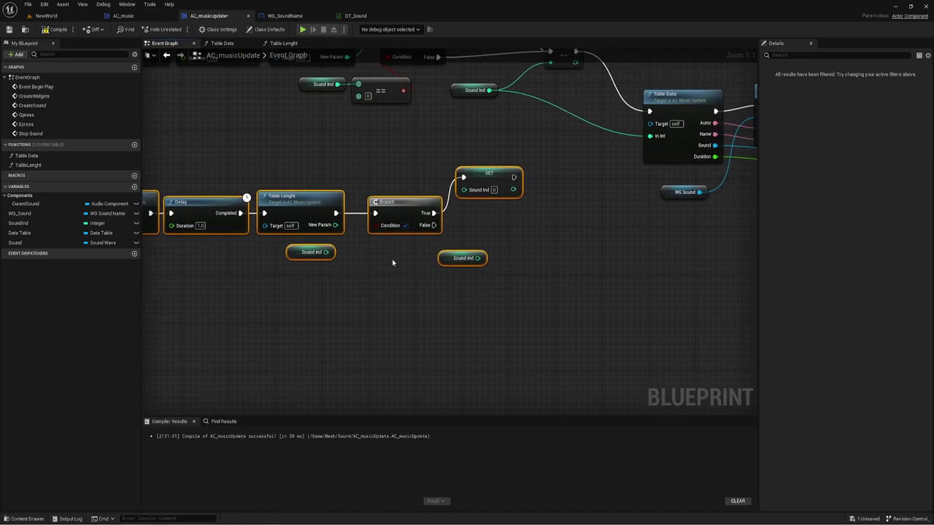
Add an == node comparing Sound Ind against the table length minus 1 via Subtract.
{"action": "left_click_drag", "start_coordinate": [327, 253], "coordinate": [372, 277]}
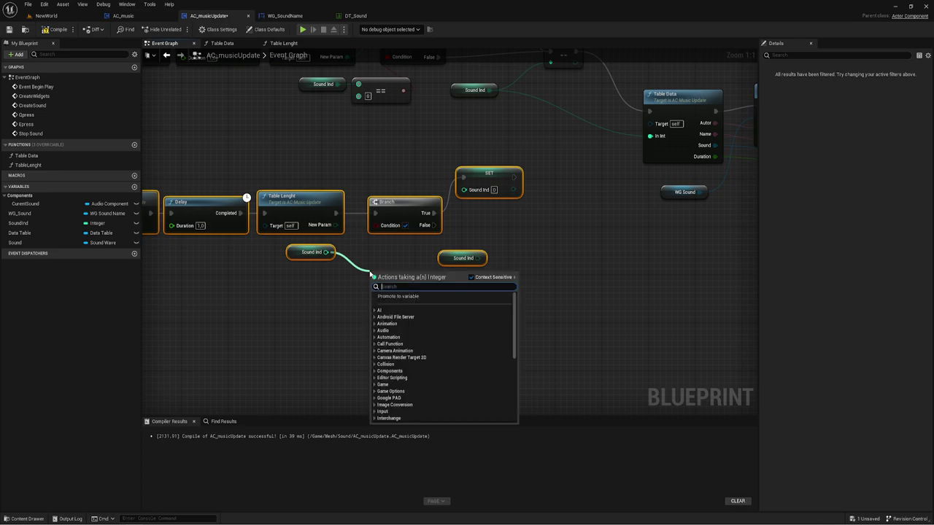
{"action": "type", "text": "=="}
{"action": "left_click", "coordinate": [392, 310]}
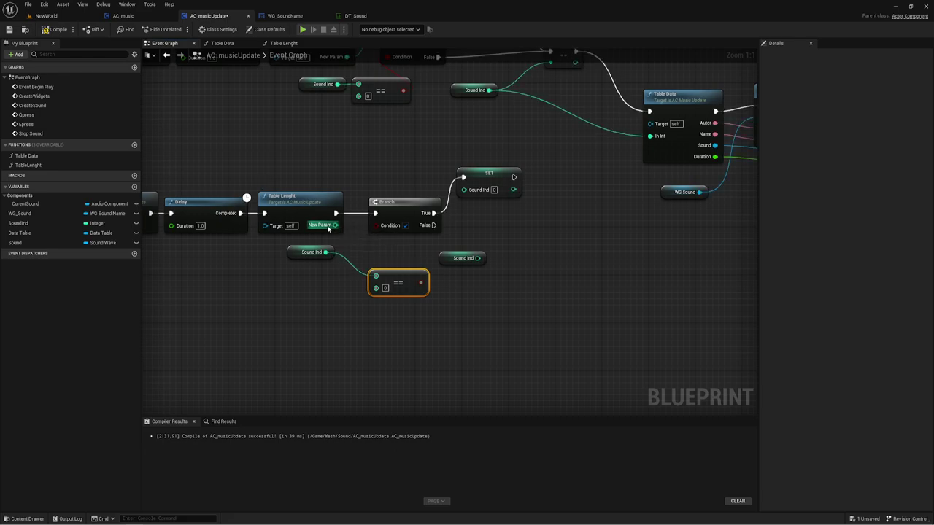
{"action": "left_click_drag", "start_coordinate": [335, 224], "coordinate": [295, 315]}
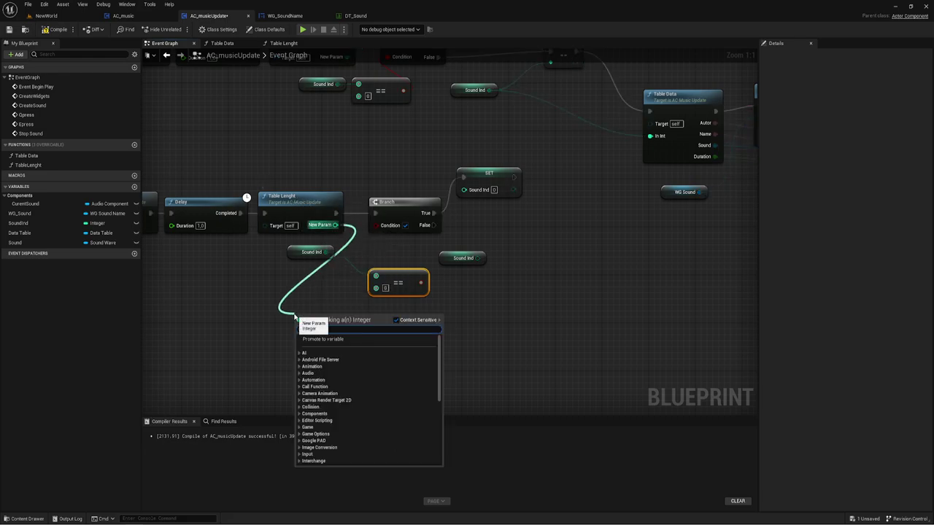
{"action": "type", "text": "-"}
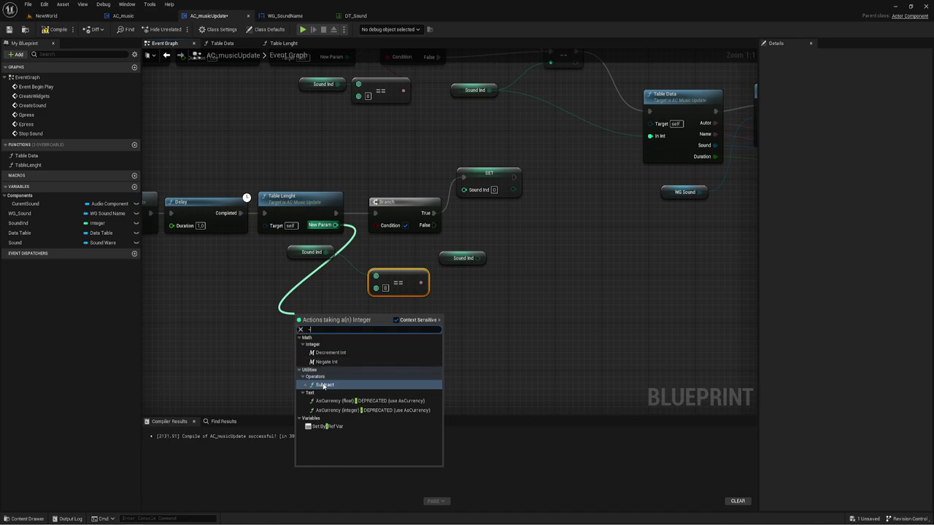
{"action": "left_click", "coordinate": [324, 384]}
{"action": "left_click_drag", "start_coordinate": [338, 318], "coordinate": [375, 287]}
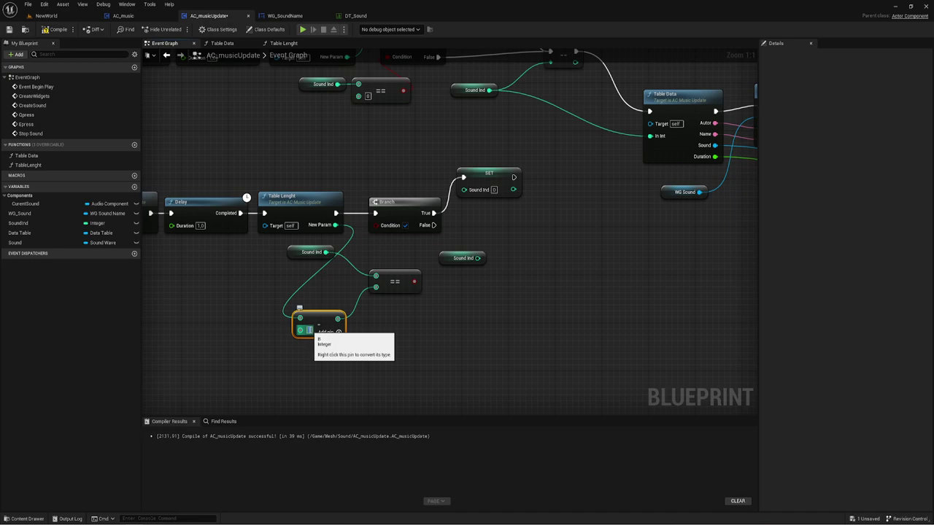
{"action": "left_click_drag", "start_coordinate": [328, 330], "coordinate": [346, 311]}
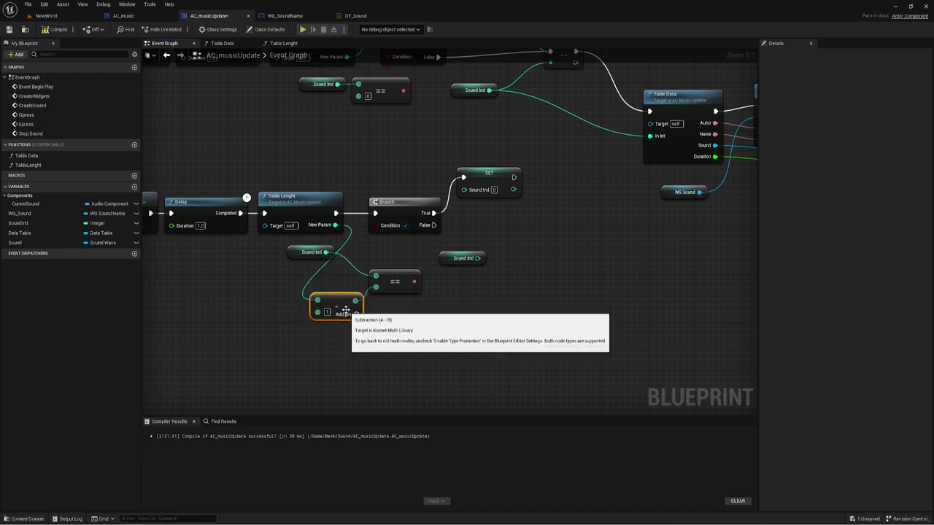
{"action": "right_click_drag", "start_coordinate": [508, 285], "coordinate": [450, 293]}
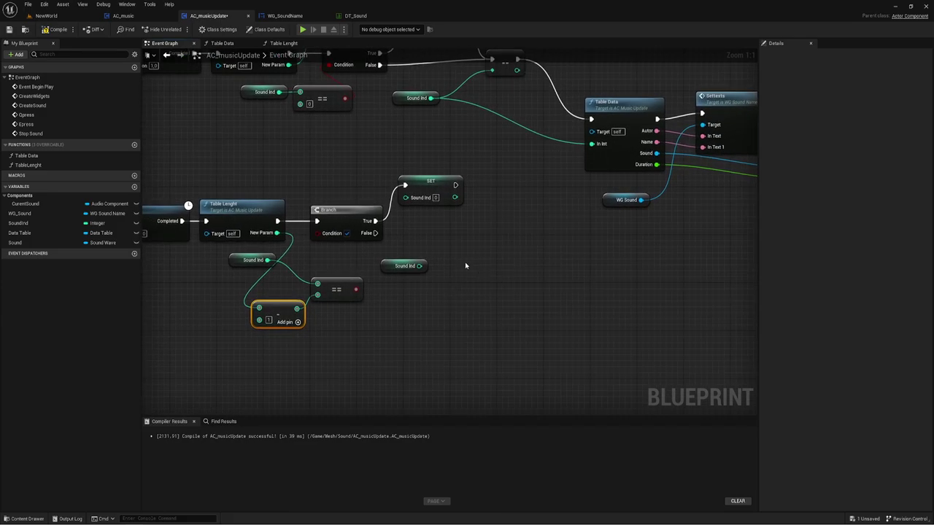
Add an Increment Int on Sound Ind after SET and on Branch False, with == driving the Branch.
{"action": "left_click_drag", "start_coordinate": [418, 266], "coordinate": [450, 259]}
{"action": "type", "text": "in"}
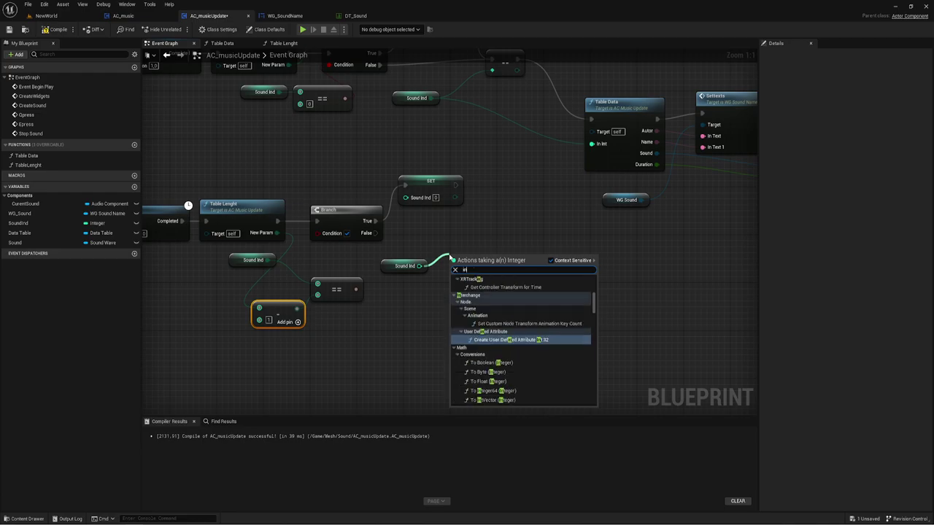
{"action": "type", "text": "c"}
{"action": "left_click", "coordinate": [480, 294]}
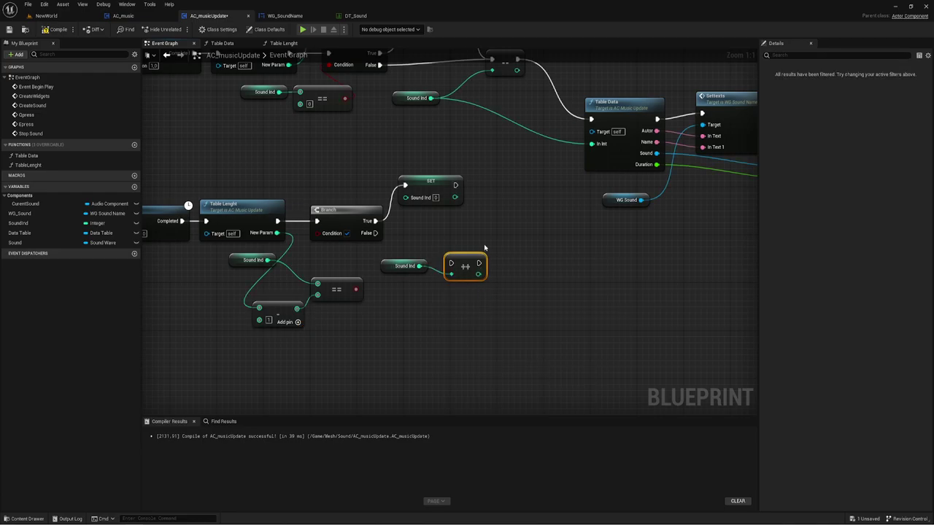
{"action": "left_click_drag", "start_coordinate": [469, 258], "coordinate": [497, 246]}
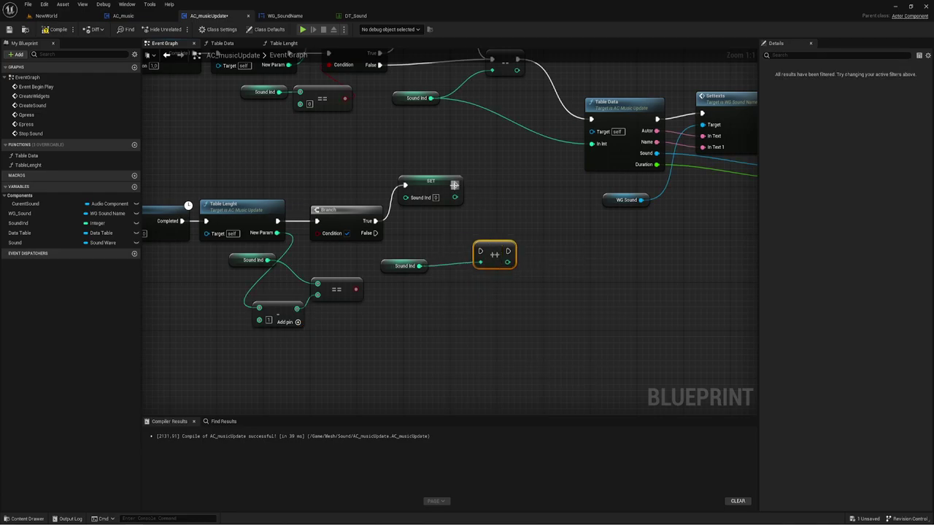
{"action": "left_click_drag", "start_coordinate": [455, 184], "coordinate": [479, 249]}
{"action": "left_click_drag", "start_coordinate": [376, 233], "coordinate": [479, 251]}
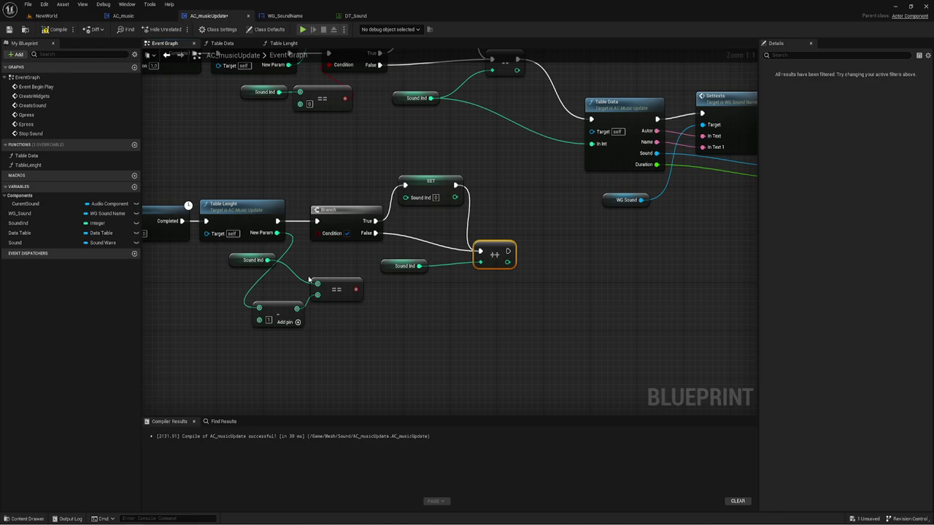
{"action": "left_click_drag", "start_coordinate": [356, 290], "coordinate": [316, 233]}
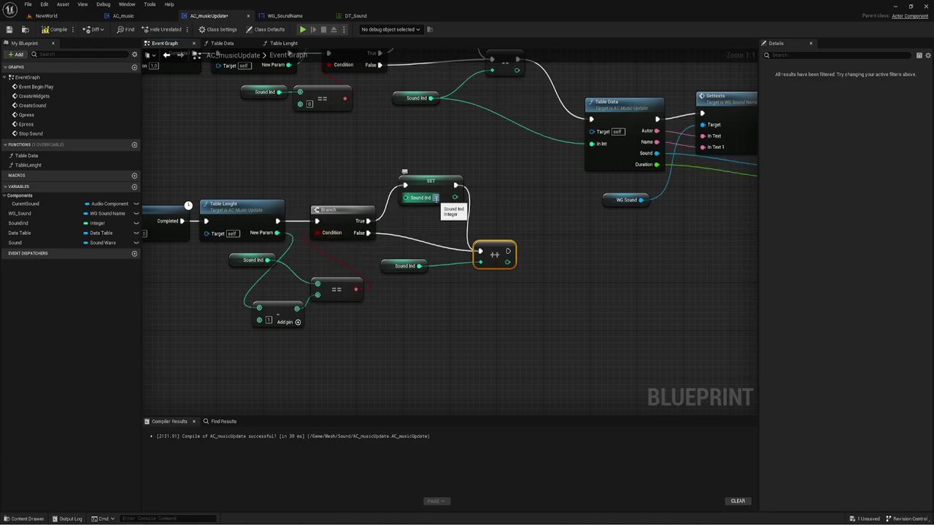
Make the SET node assign Sound Ind the value -1.
{"action": "left_click", "coordinate": [435, 198]}
{"action": "type", "text": "-1"}
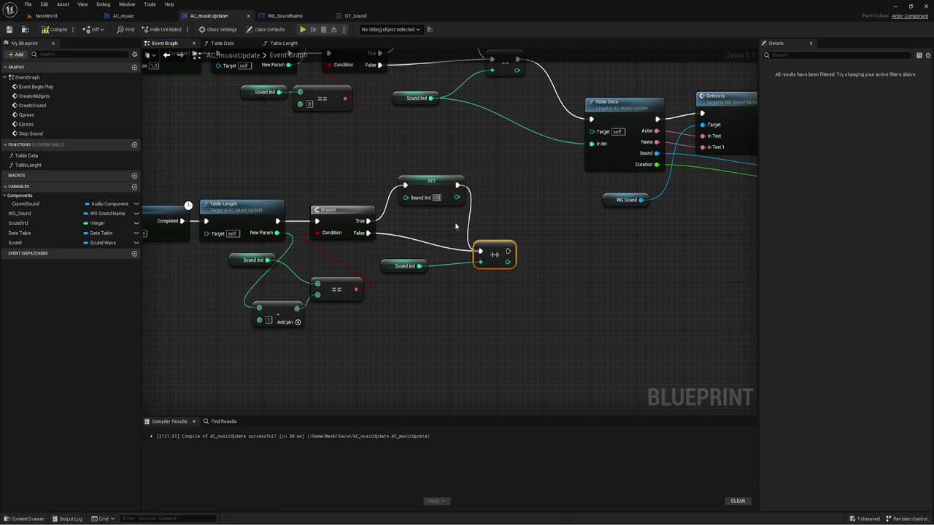
{"action": "left_click", "coordinate": [455, 226]}
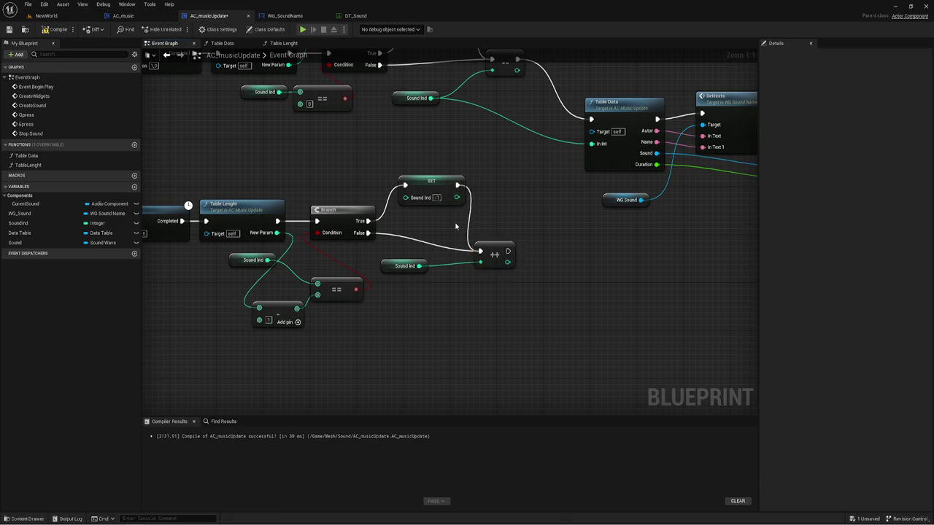
{"action": "left_click", "coordinate": [432, 187]}
{"action": "right_click_drag", "start_coordinate": [468, 226], "coordinate": [478, 221]}
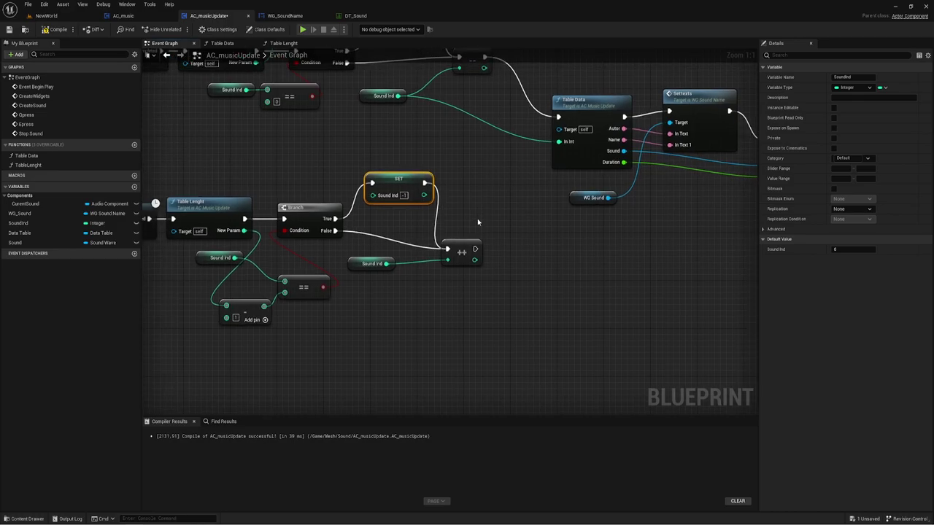
{"action": "right_click_drag", "start_coordinate": [418, 149], "coordinate": [455, 201]}
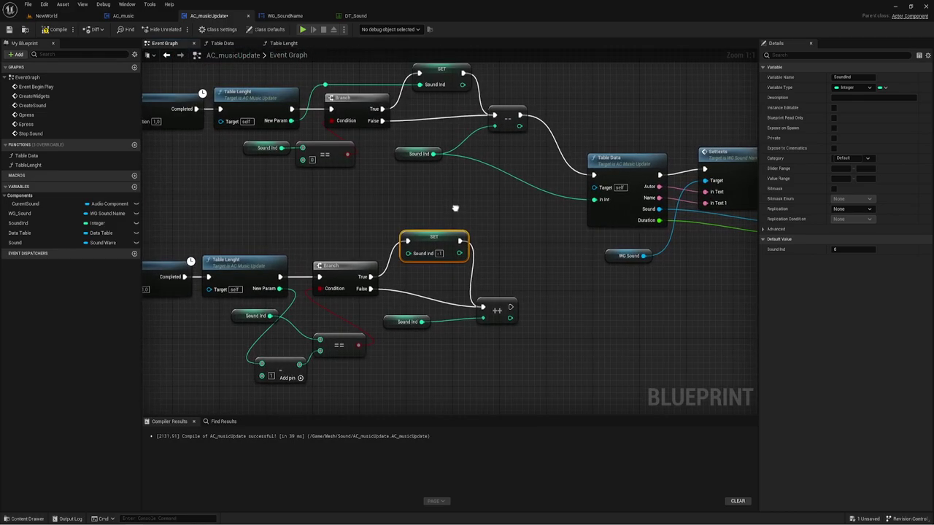
{"action": "right_click_drag", "start_coordinate": [352, 210], "coordinate": [420, 206]}
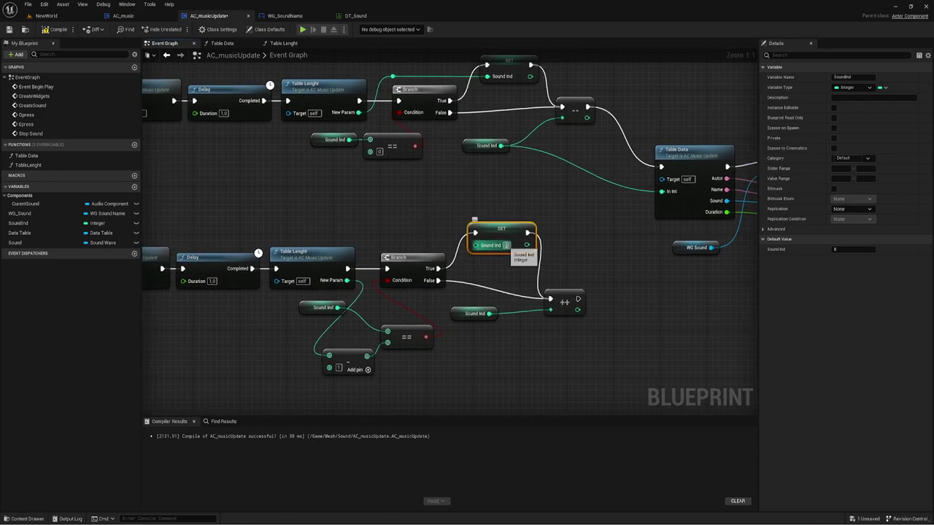
Renumber DT_Sound's five row names as 0, 1, 2, 3 and 4 and save the table.
{"action": "left_click", "coordinate": [357, 15]}
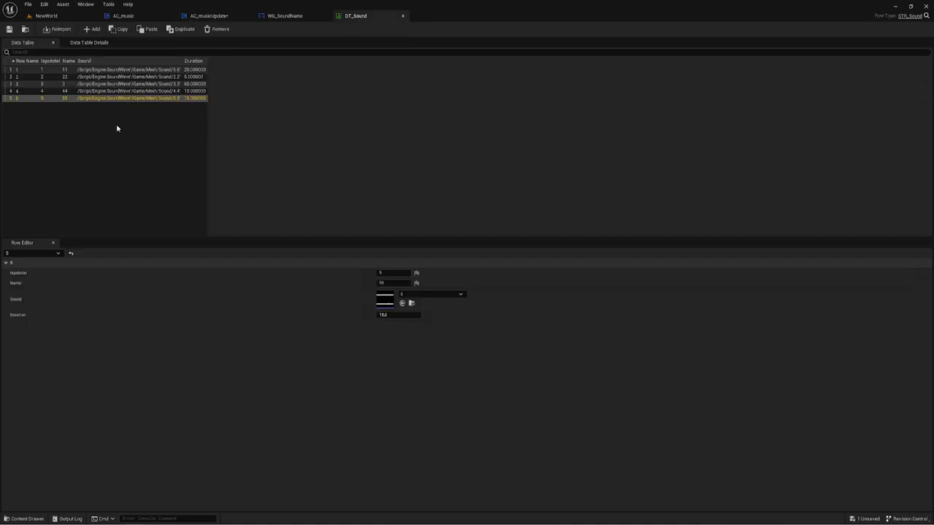
{"action": "double_click", "coordinate": [21, 70]}
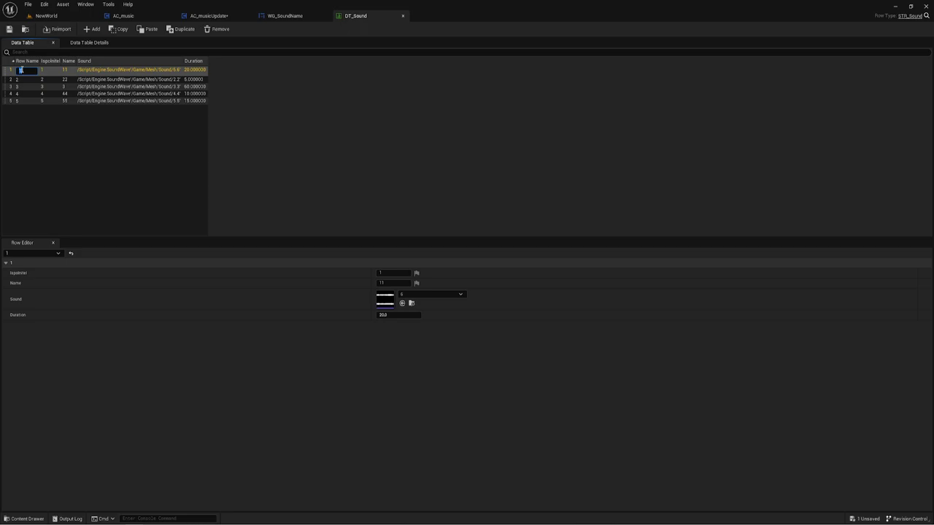
{"action": "type", "text": "0"}
{"action": "double_click", "coordinate": [25, 79]}
{"action": "type", "text": "1"}
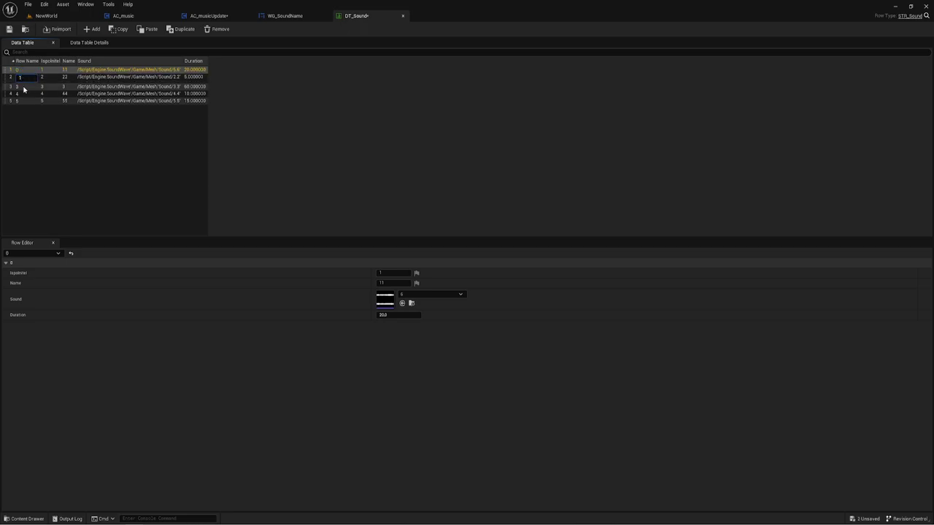
{"action": "double_click", "coordinate": [23, 85]}
{"action": "type", "text": "2"}
{"action": "key", "text": "Return"}
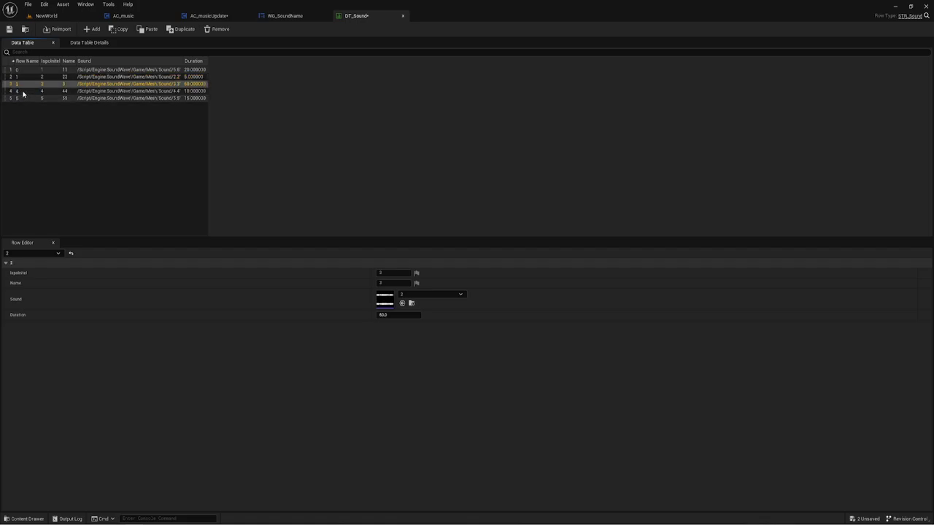
{"action": "double_click", "coordinate": [22, 91]}
{"action": "double_click", "coordinate": [22, 101]}
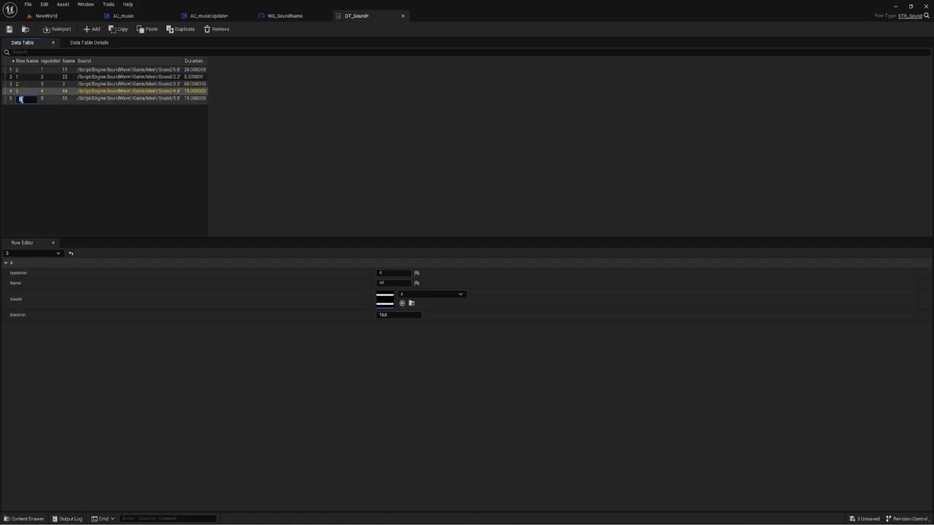
{"action": "type", "text": "4"}
{"action": "key", "text": "Return"}
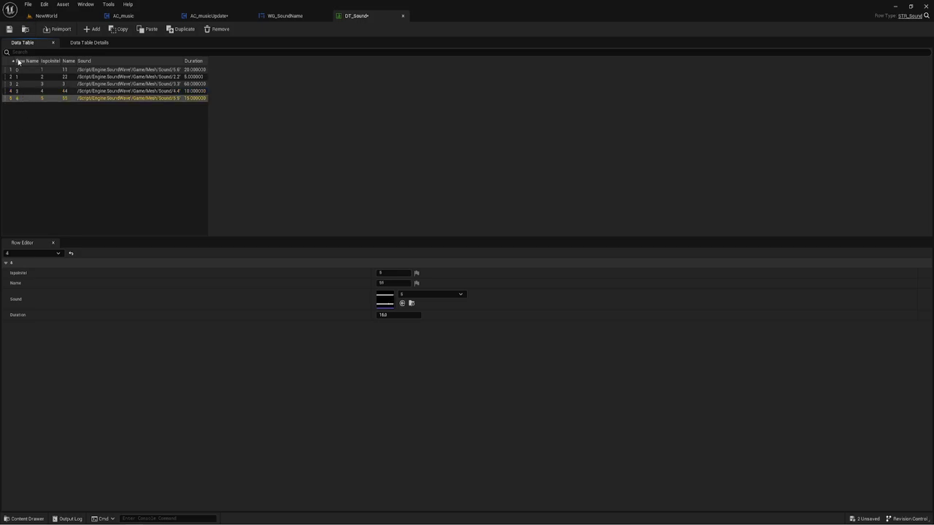
{"action": "left_click", "coordinate": [9, 29]}
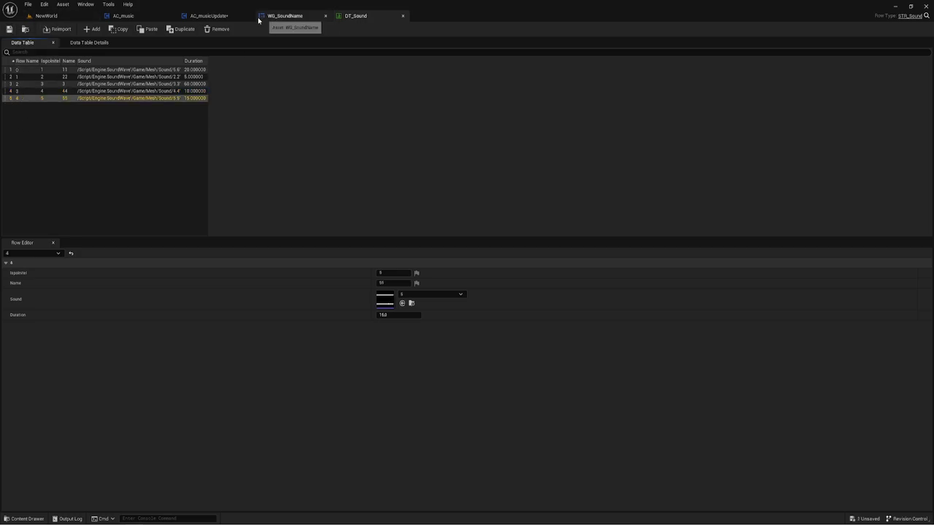
{"action": "left_click", "coordinate": [241, 15]}
Check the renamed DT_Sound rows and recentre the AC_musicUpdate graph on the lower chain.
{"action": "right_click_drag", "start_coordinate": [509, 262], "coordinate": [471, 227]}
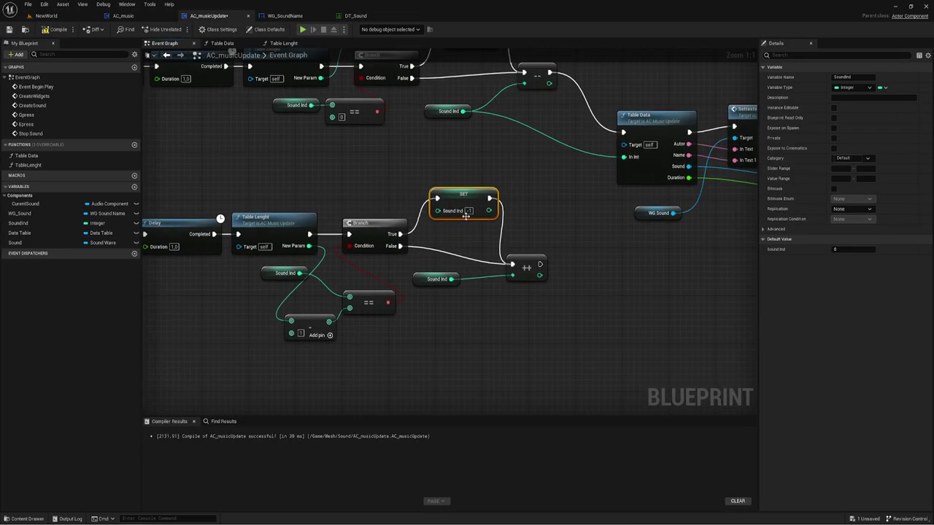
{"action": "left_click_drag", "start_coordinate": [437, 166], "coordinate": [475, 229]}
{"action": "right_click_drag", "start_coordinate": [473, 230], "coordinate": [453, 226]}
{"action": "left_click", "coordinate": [355, 15]}
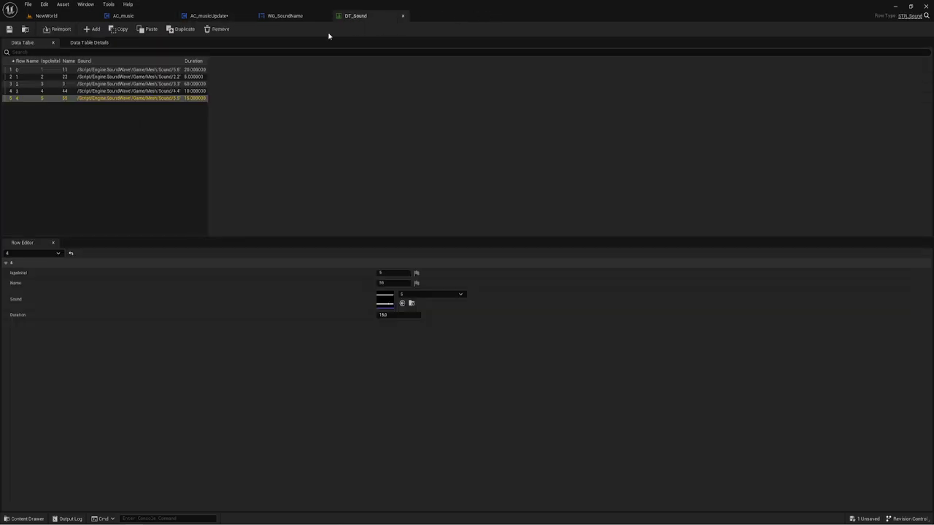
{"action": "left_click", "coordinate": [213, 19]}
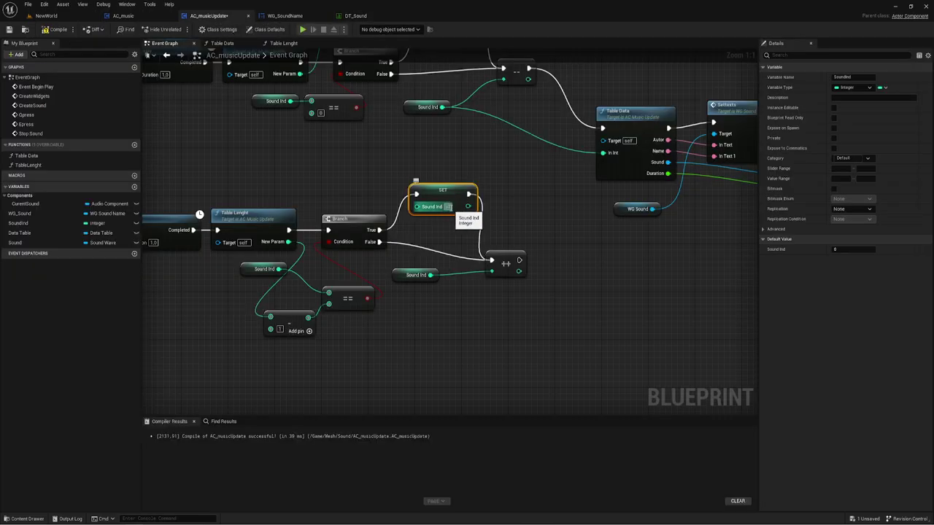
{"action": "left_click", "coordinate": [456, 235]}
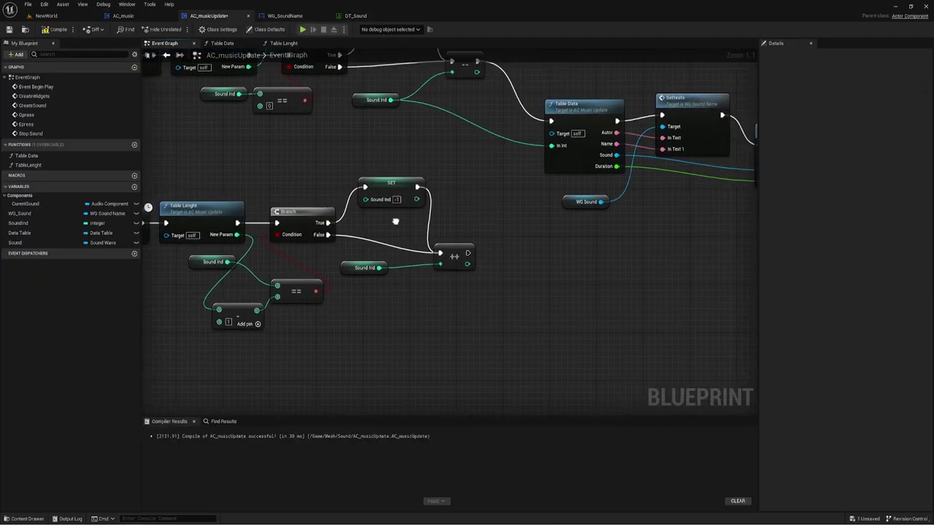
{"action": "right_click_drag", "start_coordinate": [456, 234], "coordinate": [393, 227]}
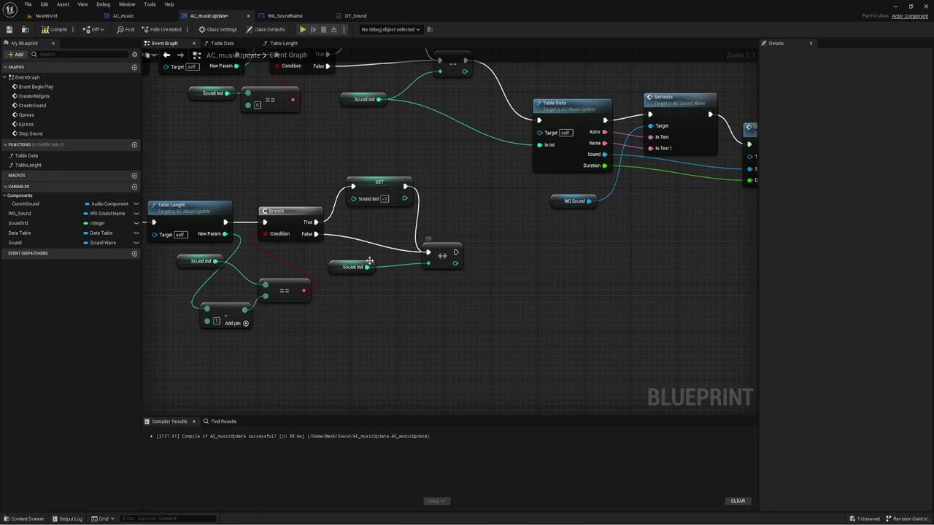
{"action": "right_click_drag", "start_coordinate": [496, 285], "coordinate": [489, 291]}
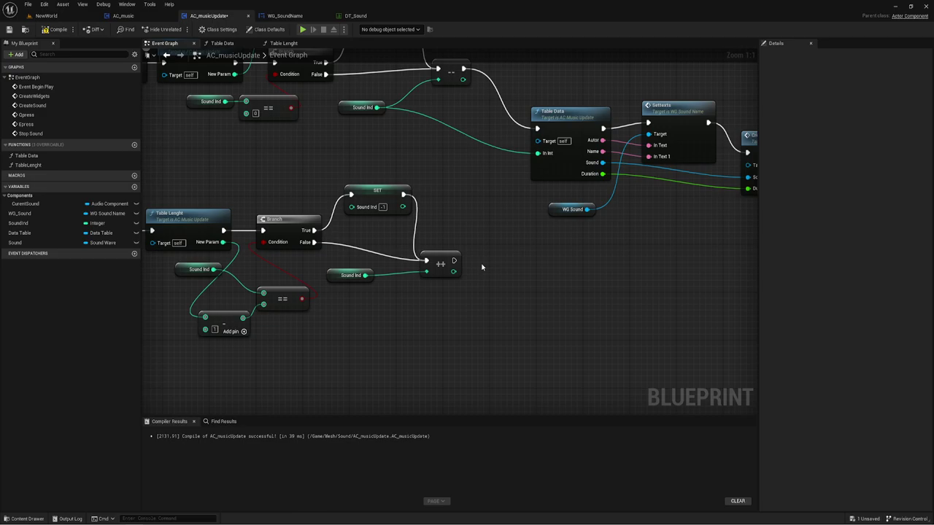
Wire ++ into Table Data with a fresh Sound Ind getter as In Int, then compile and save.
{"action": "left_click_drag", "start_coordinate": [454, 260], "coordinate": [537, 129]}
{"action": "left_click", "coordinate": [410, 111], "text": "alt"}
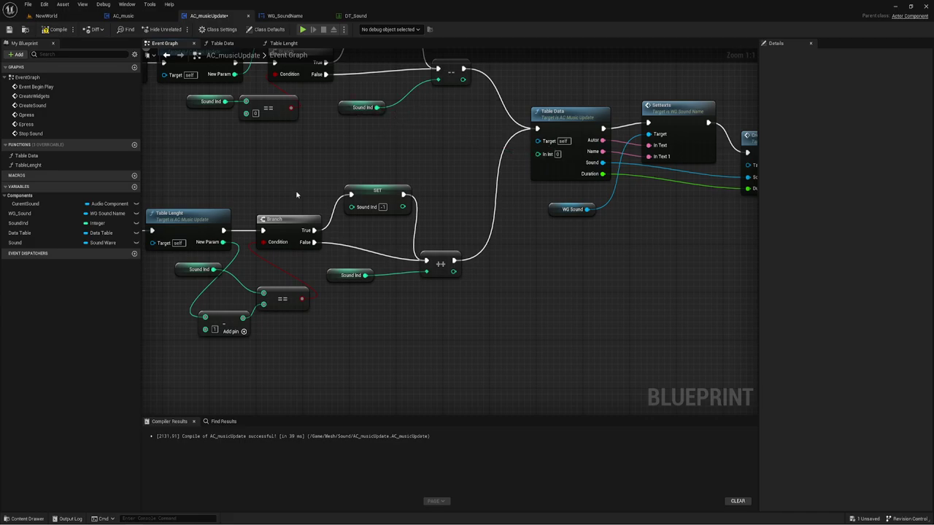
{"action": "left_click", "coordinate": [26, 223]}
{"action": "left_click_drag", "start_coordinate": [26, 223], "coordinate": [538, 153], "text": "ctrl"}
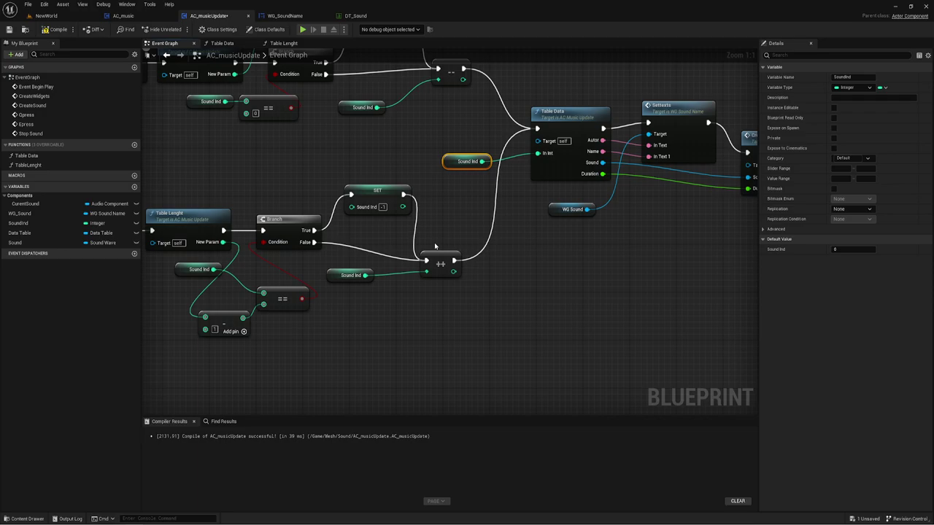
{"action": "mouse_move", "coordinate": [527, 197]}
{"action": "right_mouse_down"}
{"action": "mouse_move", "coordinate": [404, 191]}
{"action": "mouse_move", "coordinate": [419, 194]}
{"action": "mouse_move", "coordinate": [394, 409]}
{"action": "right_mouse_up"}
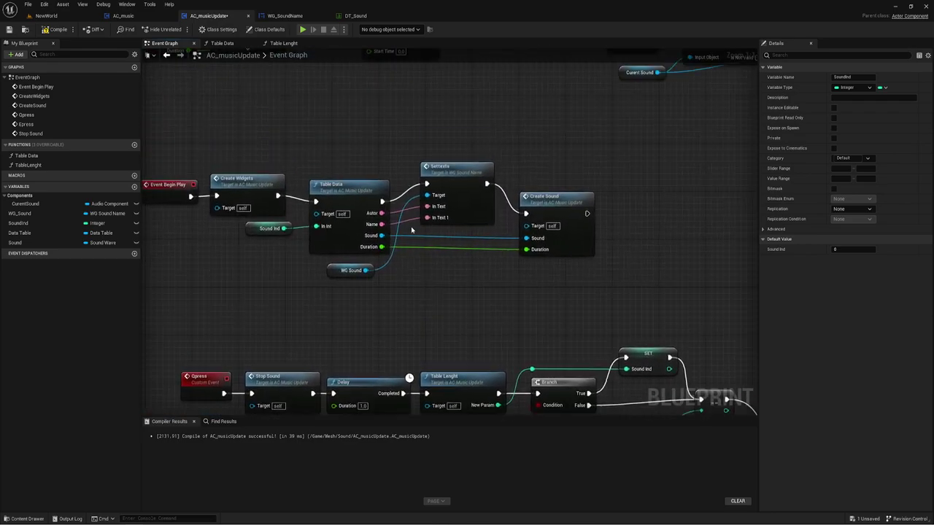
{"action": "scroll", "coordinate": [424, 174], "scroll_direction": "down", "scroll_amount": 2}
{"action": "right_click_drag", "start_coordinate": [425, 173], "coordinate": [415, 263]}
{"action": "left_click", "coordinate": [57, 29]}
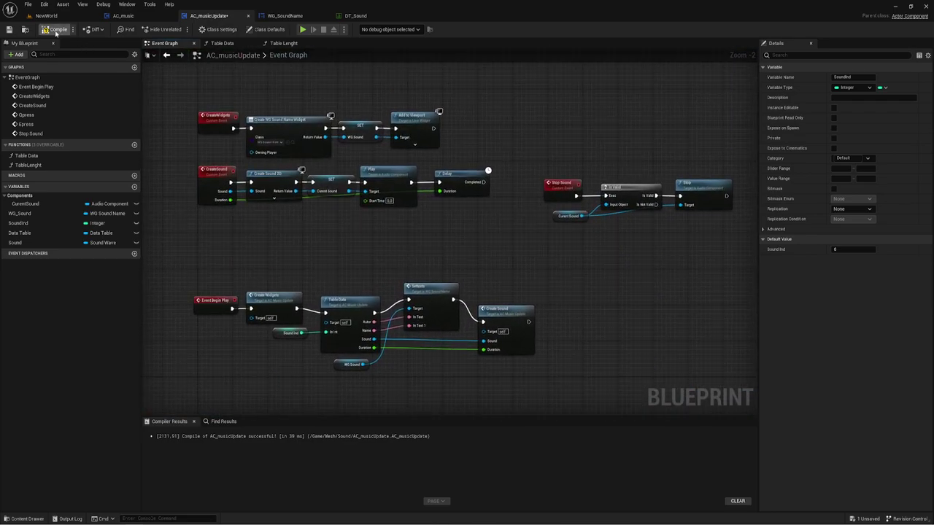
{"action": "left_click", "coordinate": [10, 30]}
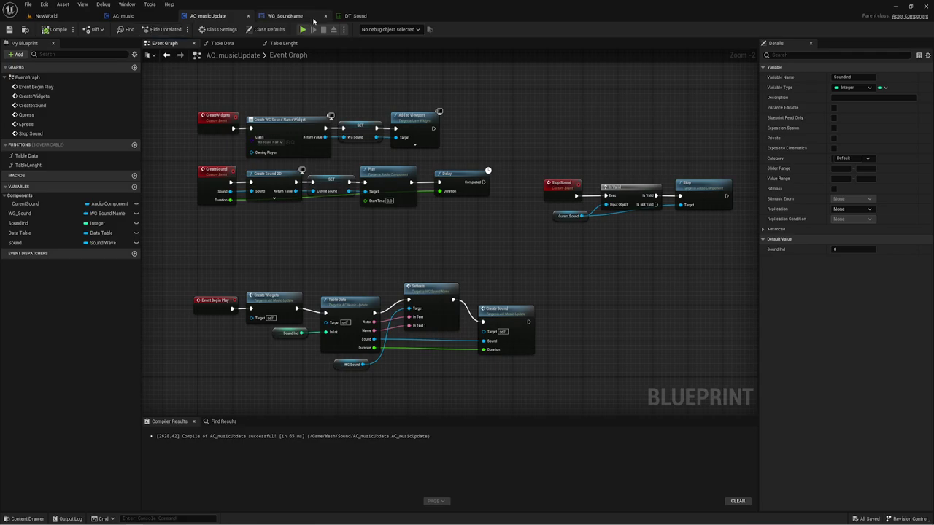
Start a Play-in-Editor session of NewWorld and focus the game viewport.
{"action": "left_click", "coordinate": [47, 15]}
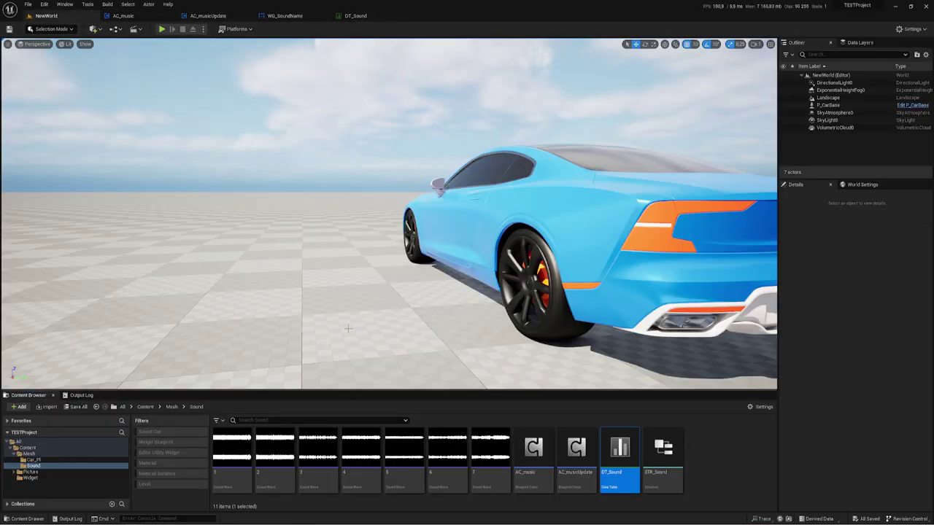
{"action": "left_click", "coordinate": [162, 29]}
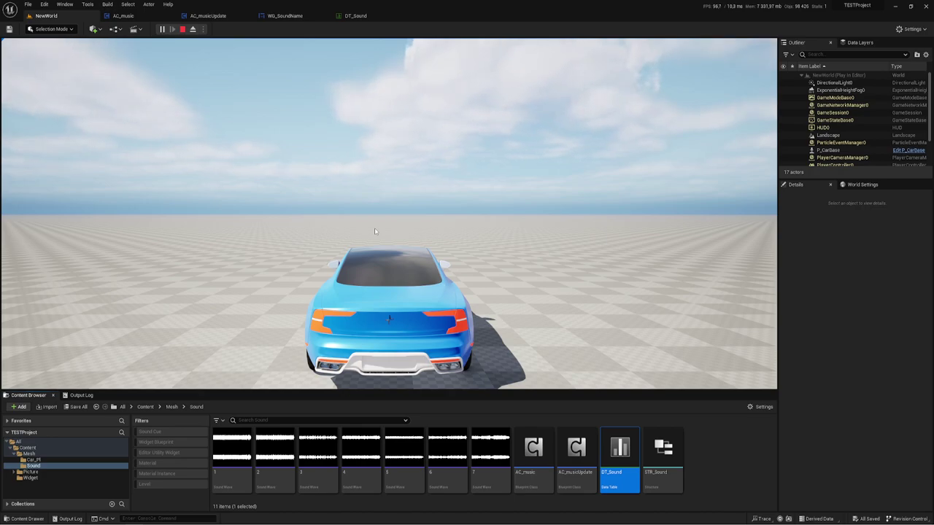
{"action": "left_click", "coordinate": [439, 179]}
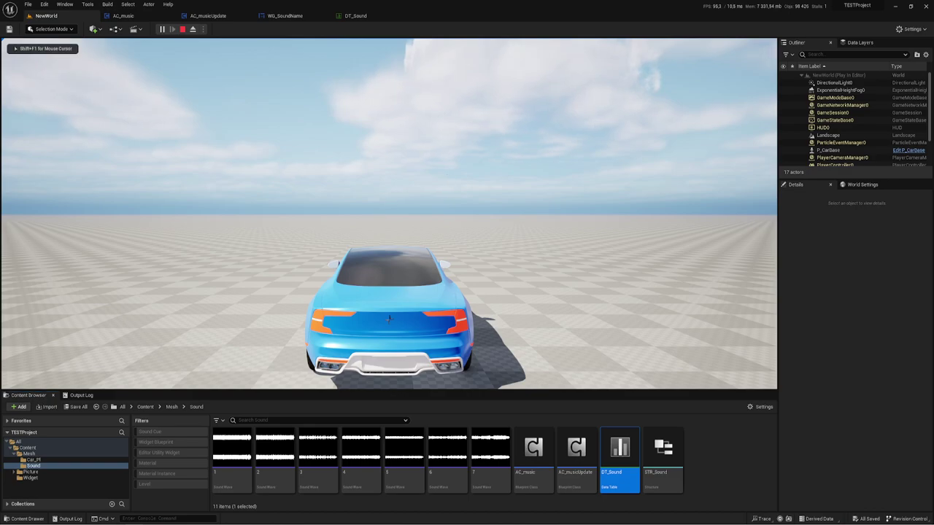
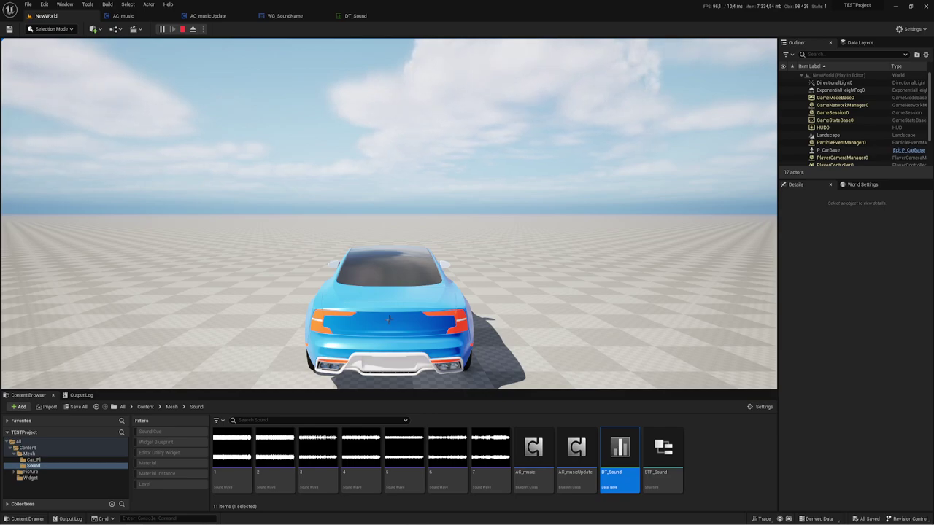
Stop the play test and set row 0's Duration in DT_Sound to 3.
{"action": "key", "text": "Escape"}
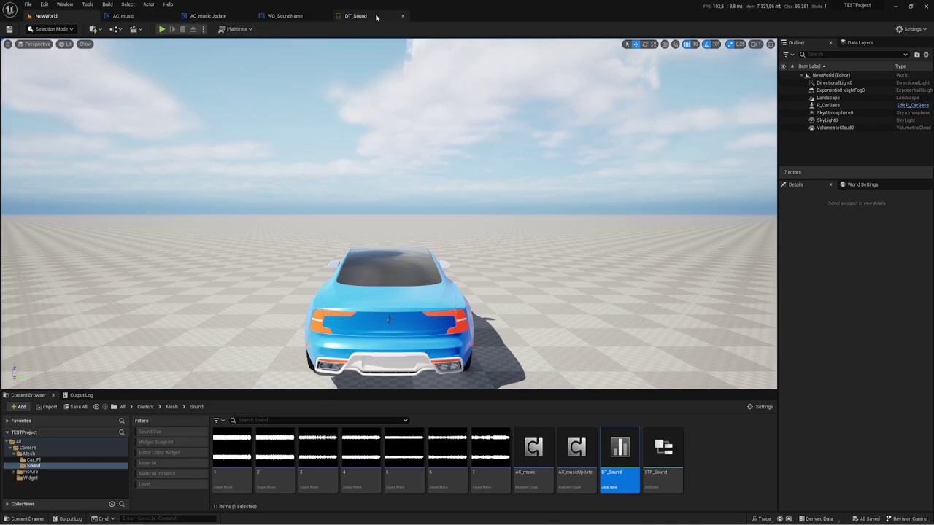
{"action": "left_click", "coordinate": [355, 16]}
{"action": "left_click", "coordinate": [81, 70]}
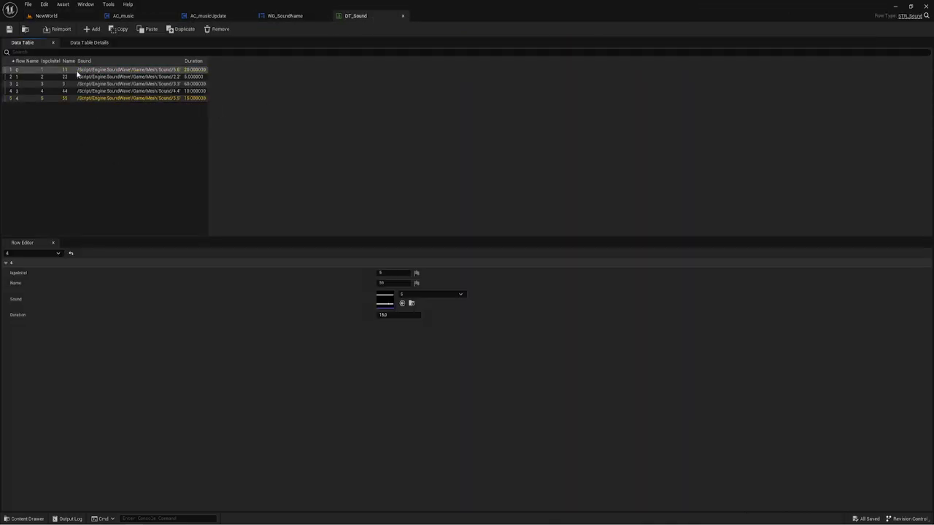
{"action": "left_click", "coordinate": [384, 315]}
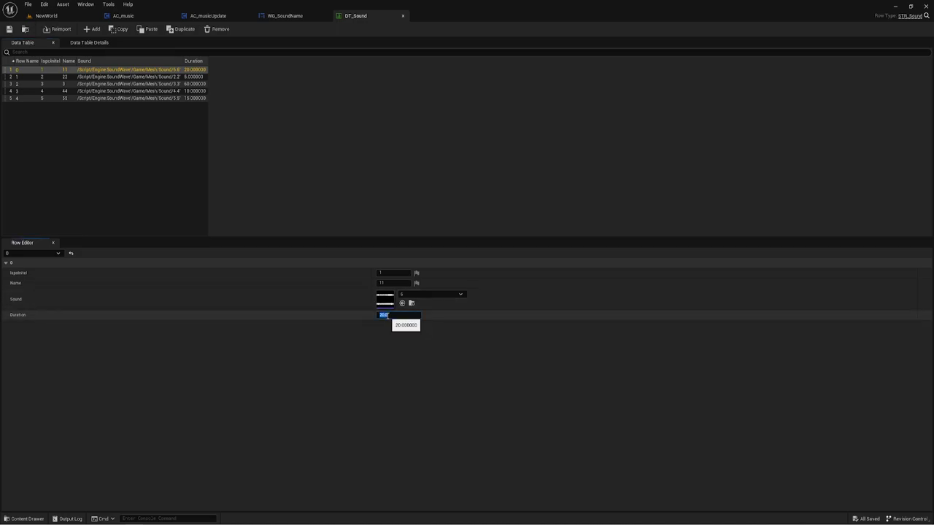
{"action": "type", "text": "3"}
{"action": "key", "text": "Return"}
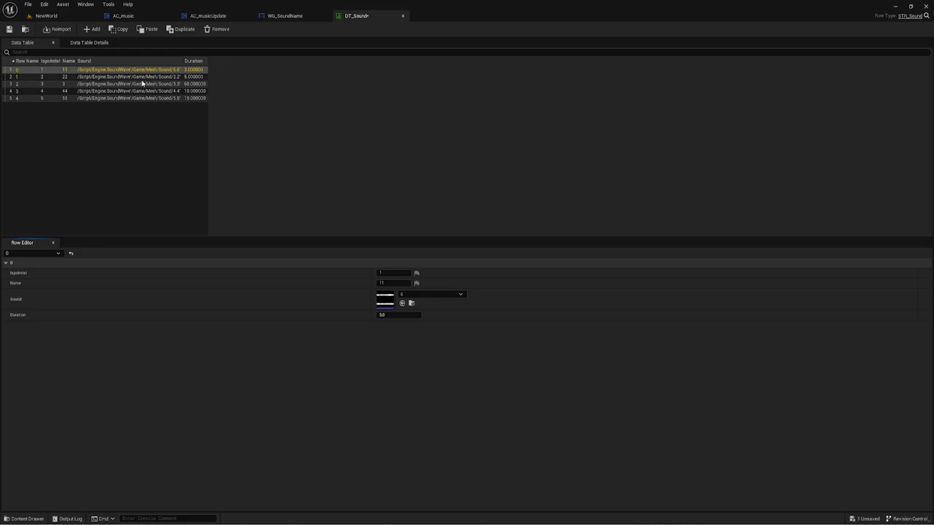
Set row 2's Duration to 4, correcting an initial entry of 2.
{"action": "left_click", "coordinate": [139, 77]}
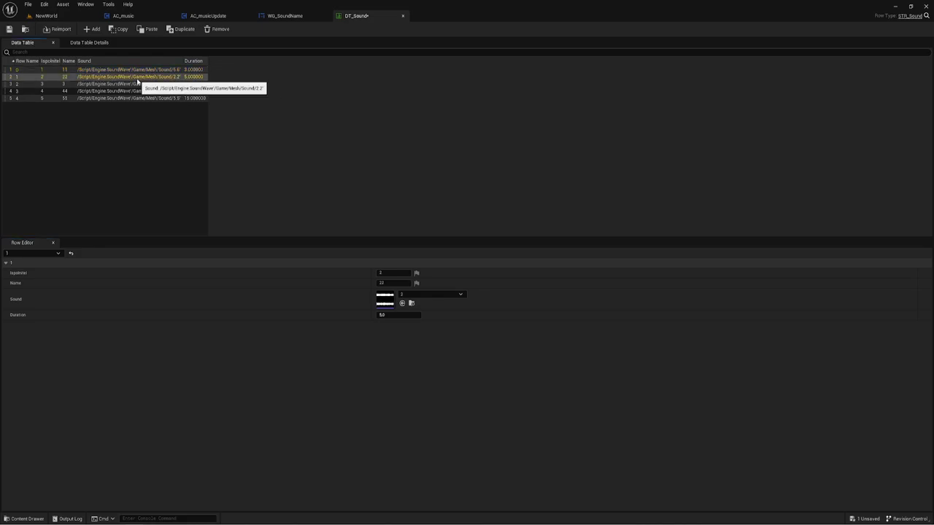
{"action": "left_click", "coordinate": [147, 85]}
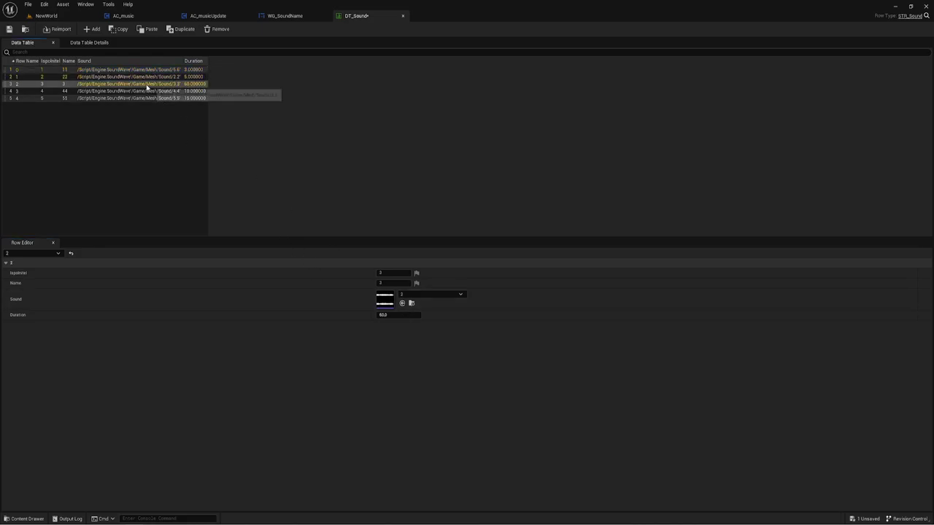
{"action": "left_click", "coordinate": [391, 314]}
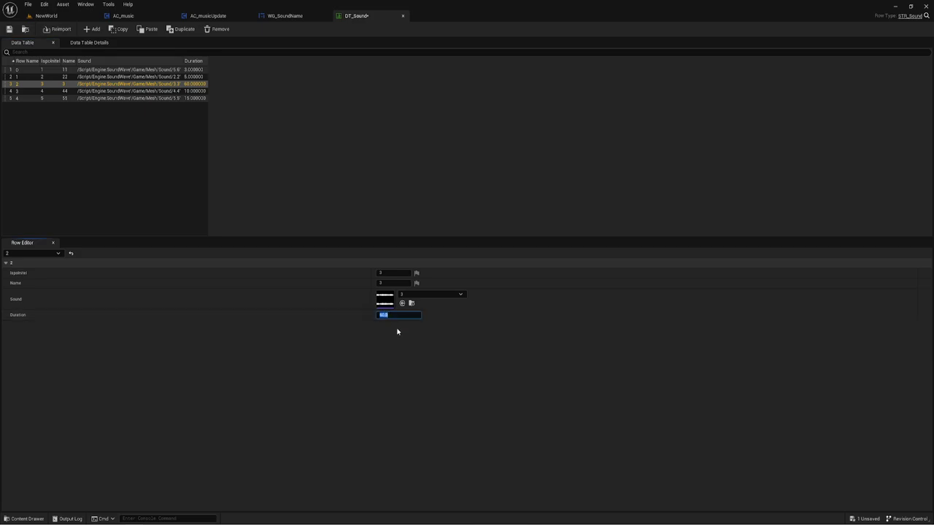
{"action": "type", "text": "2"}
{"action": "key", "text": "Return"}
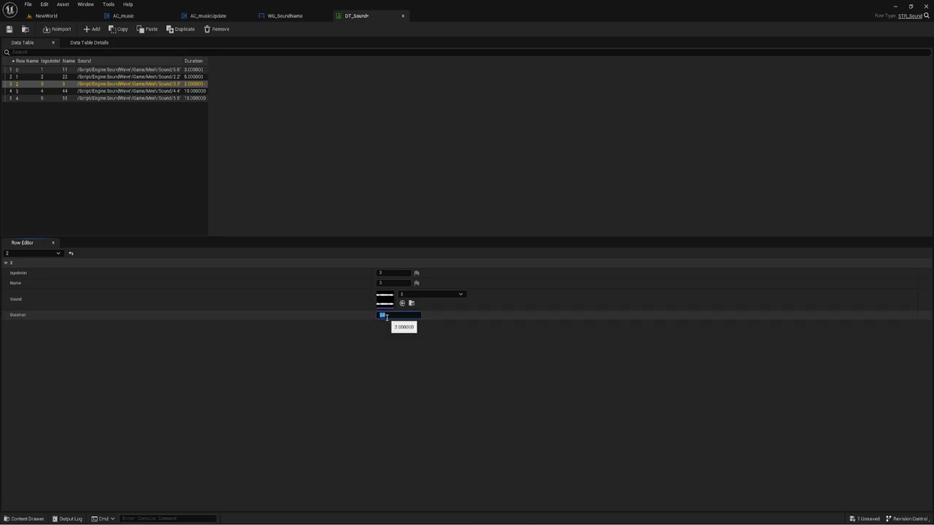
{"action": "type", "text": "4"}
{"action": "key", "text": "Return"}
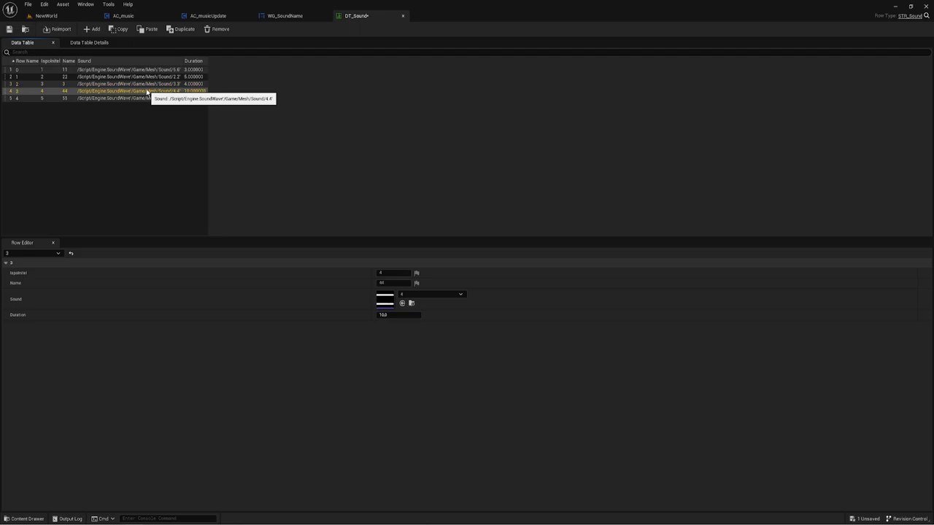
Set the Durations of rows 3 and 4 to 3 and 4, then save DT_Sound.
{"action": "left_click", "coordinate": [153, 91]}
{"action": "left_click", "coordinate": [390, 315]}
{"action": "type", "text": "3"}
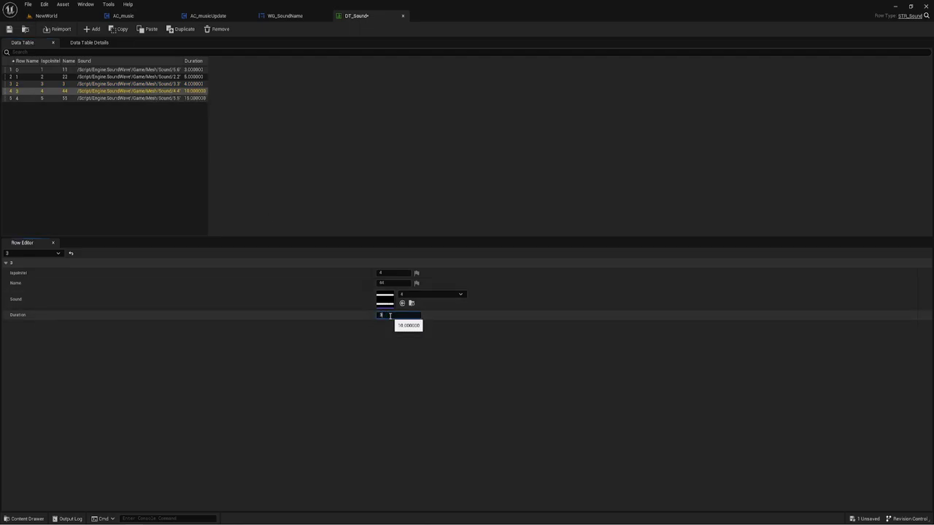
{"action": "key", "text": "Return"}
{"action": "left_click", "coordinate": [121, 98]}
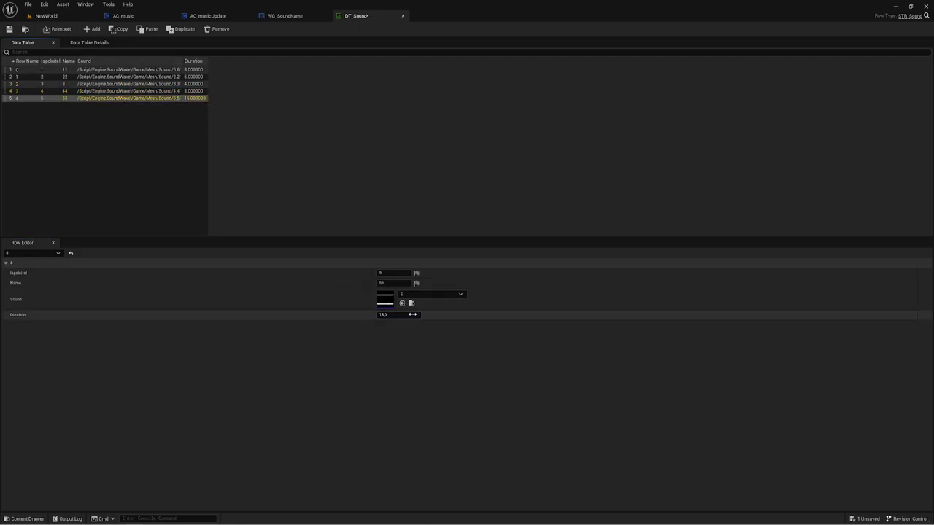
{"action": "left_click", "coordinate": [392, 315]}
{"action": "type", "text": "4"}
{"action": "key", "text": "Return"}
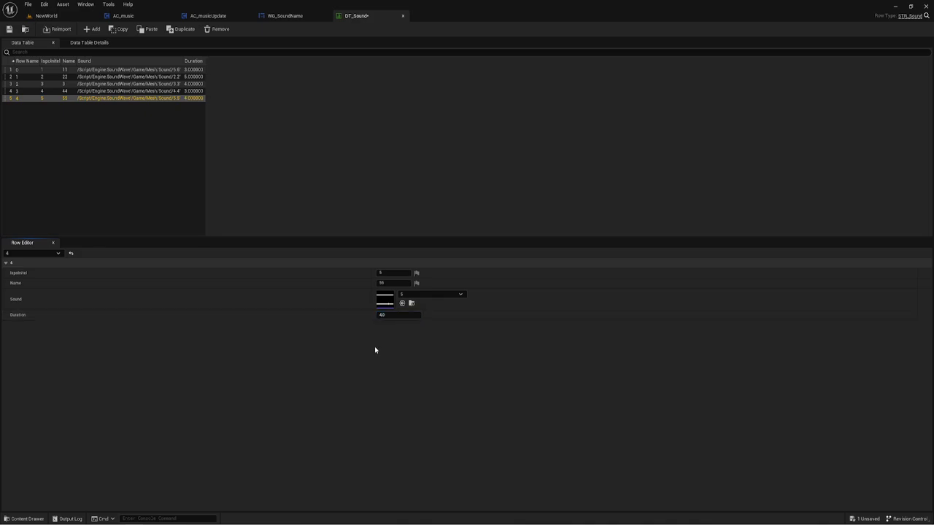
{"action": "left_click", "coordinate": [11, 30]}
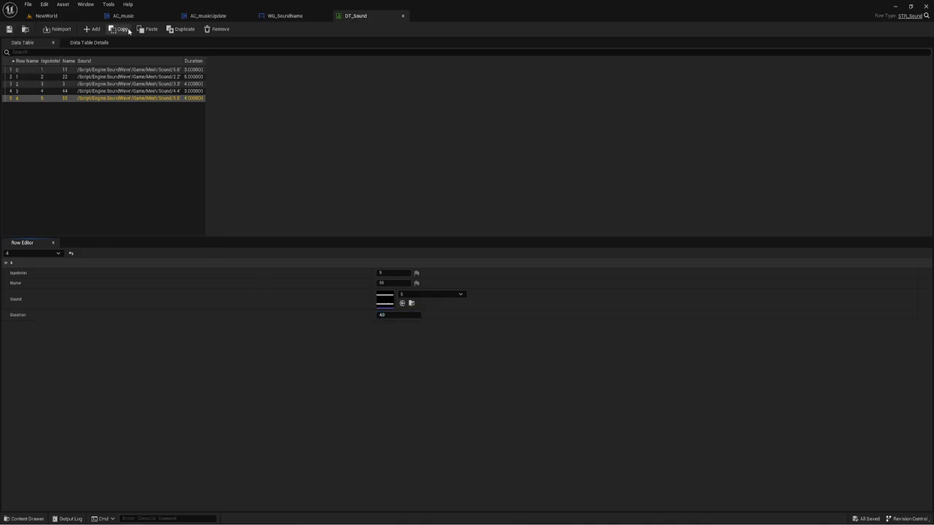
Play-test the NewWorld level, stop it with Escape, and select the P_CarBase car actor.
{"action": "left_click", "coordinate": [51, 15]}
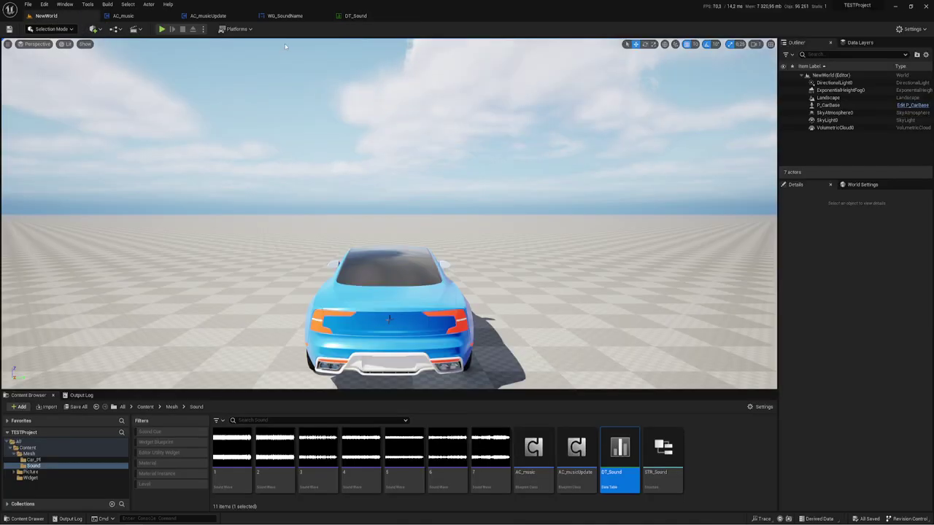
{"action": "left_click", "coordinate": [162, 29]}
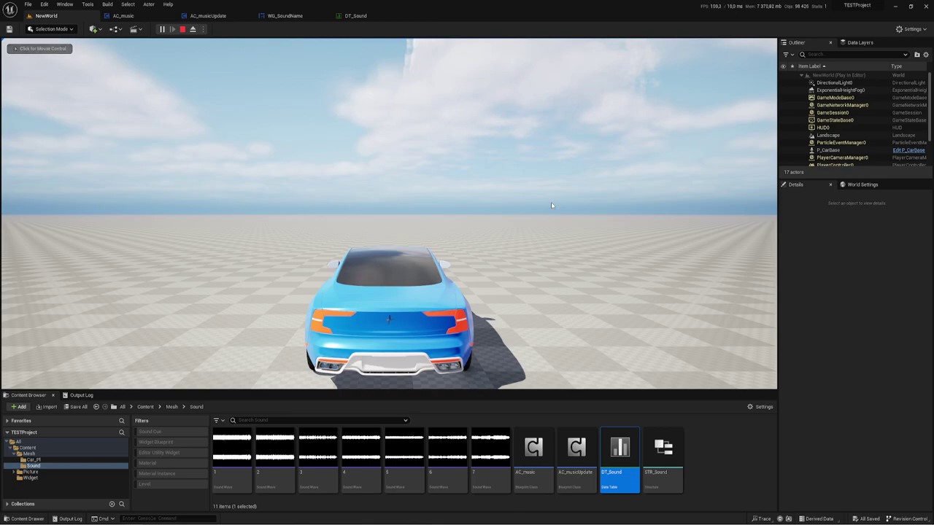
{"action": "left_click", "coordinate": [550, 205]}
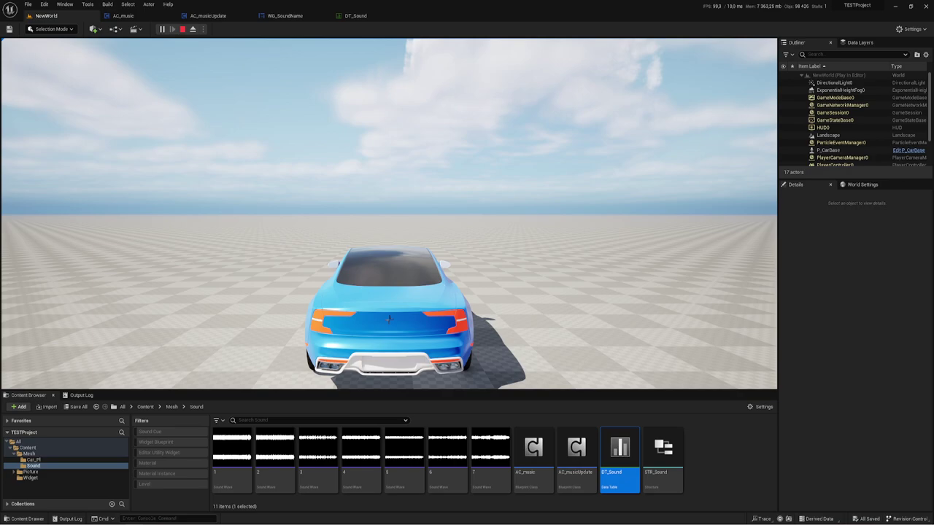
{"action": "key", "text": "Escape"}
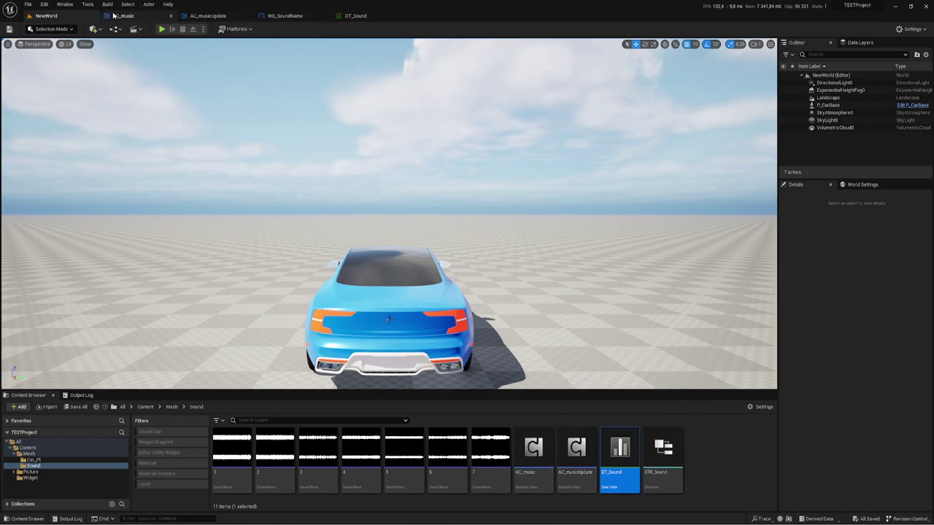
{"action": "left_click", "coordinate": [365, 275]}
Open P_CarBase's Blueprint and break the Q and E Pressed wires to their Ipress calls.
{"action": "left_click", "coordinate": [911, 105]}
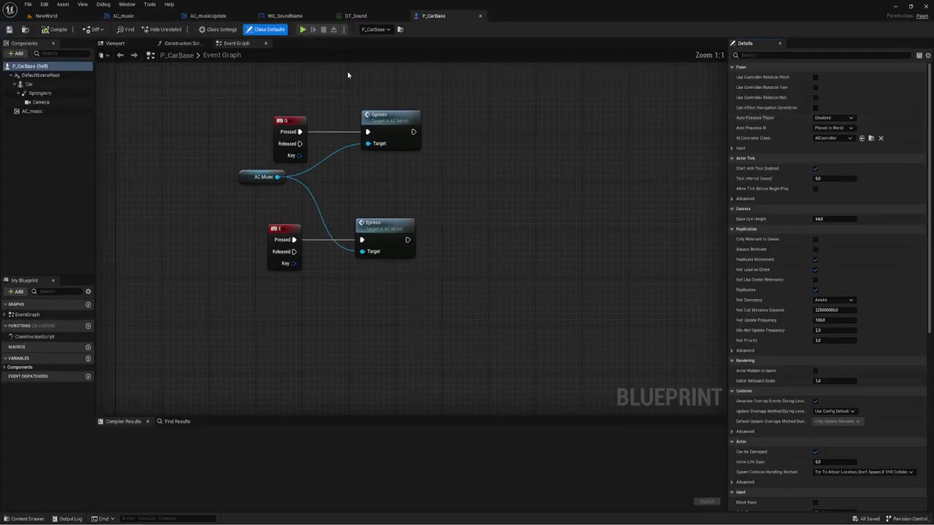
{"action": "left_click", "coordinate": [331, 132], "text": "alt"}
{"action": "left_click", "coordinate": [319, 239], "text": "alt"}
Select the old Ipress and AC Music nodes and inspect the AC_music component's properties.
{"action": "left_click_drag", "start_coordinate": [365, 82], "coordinate": [403, 315]}
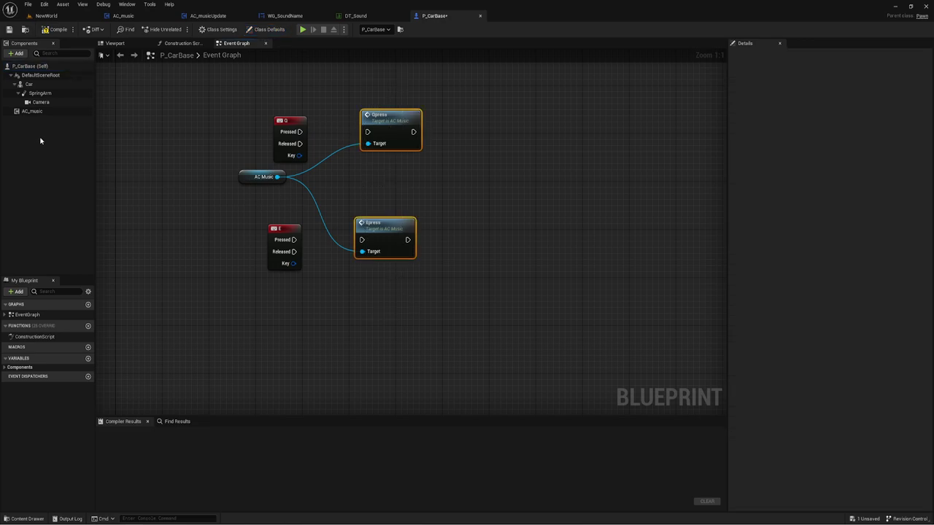
{"action": "left_click", "coordinate": [32, 111]}
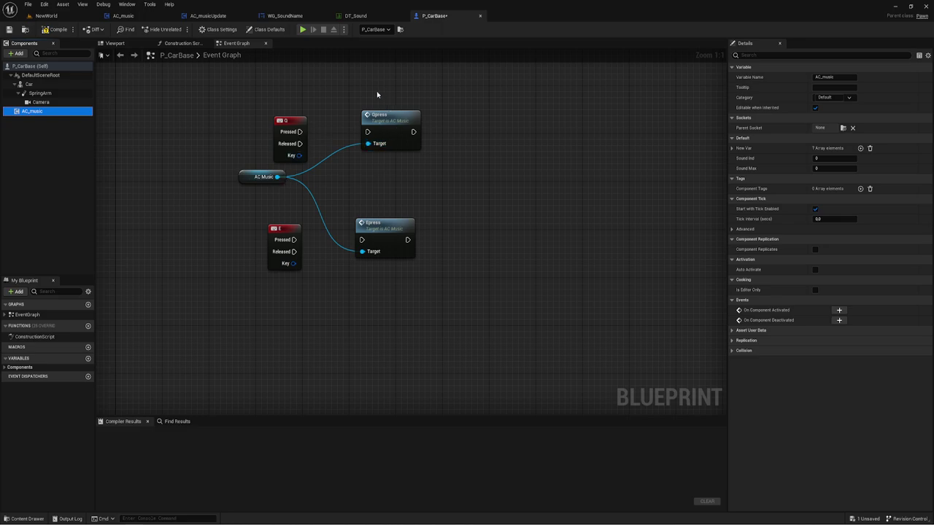
{"action": "left_click_drag", "start_coordinate": [377, 94], "coordinate": [394, 322]}
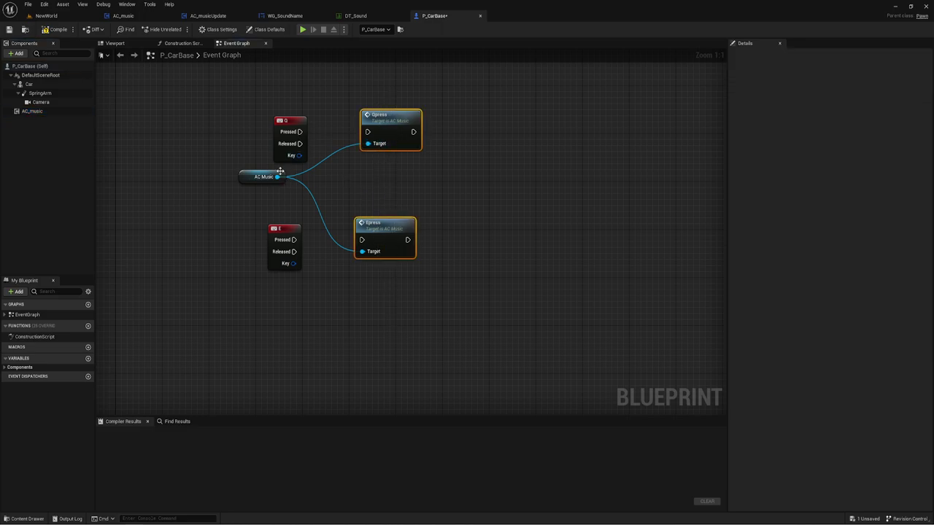
{"action": "left_click", "coordinate": [255, 177]}
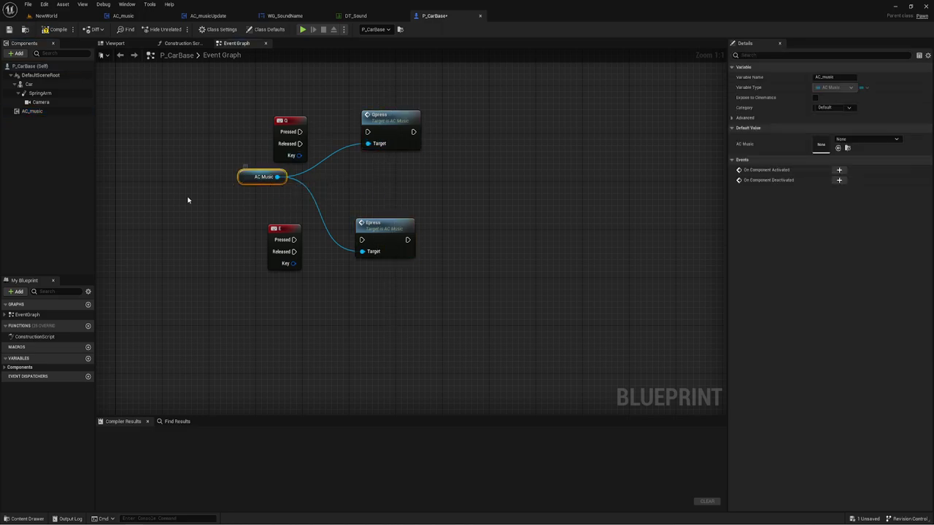
{"action": "left_click", "coordinate": [37, 112]}
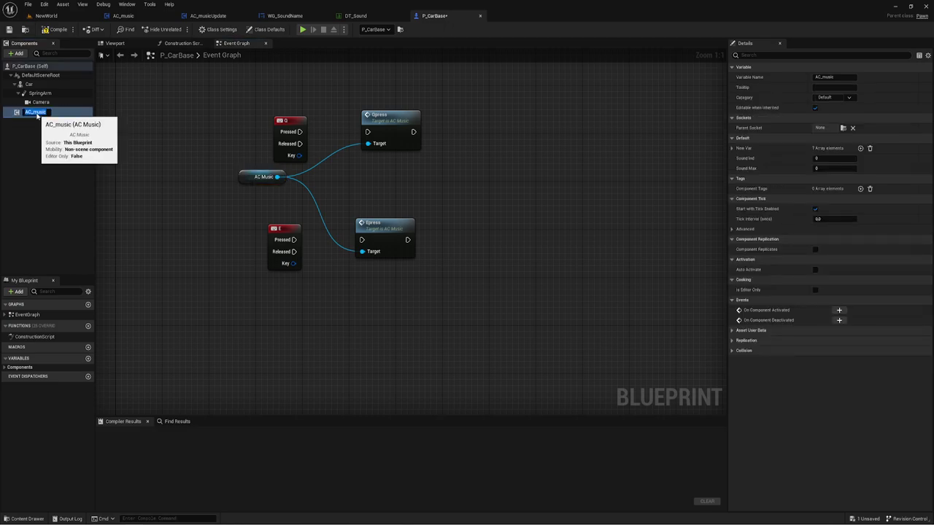
{"action": "right_click", "coordinate": [32, 112]}
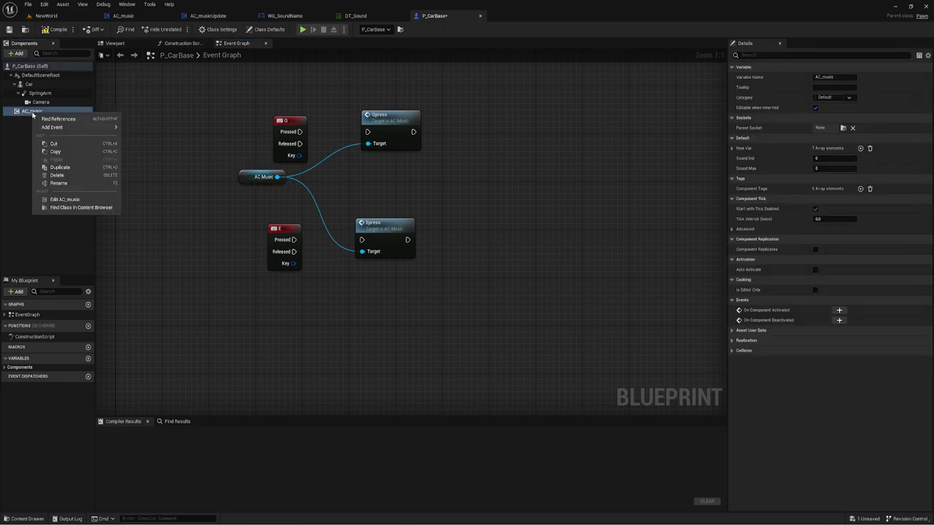
{"action": "key", "text": "Escape"}
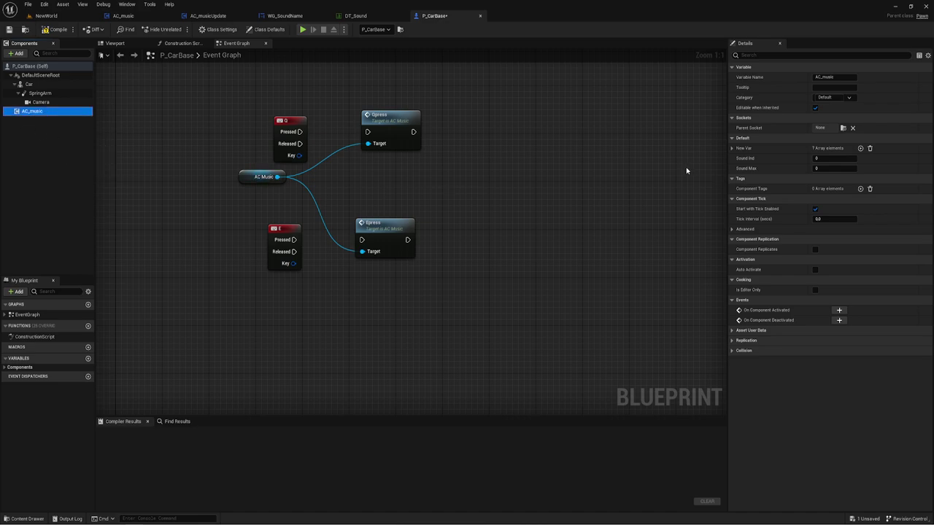
Add an AC_musicUpdate component to the car pawn.
{"action": "left_click", "coordinate": [29, 84]}
{"action": "left_click", "coordinate": [16, 53]}
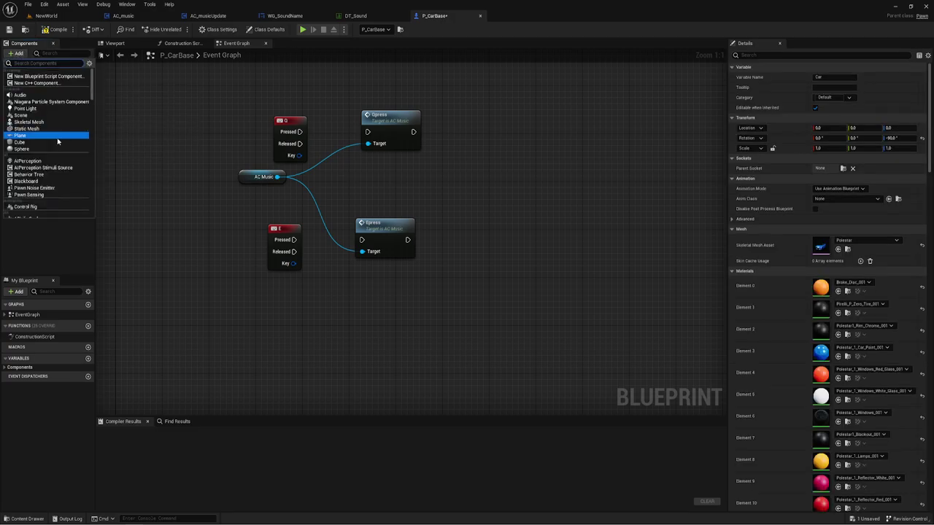
{"action": "scroll", "coordinate": [37, 190], "scroll_direction": "down", "scroll_amount": 3}
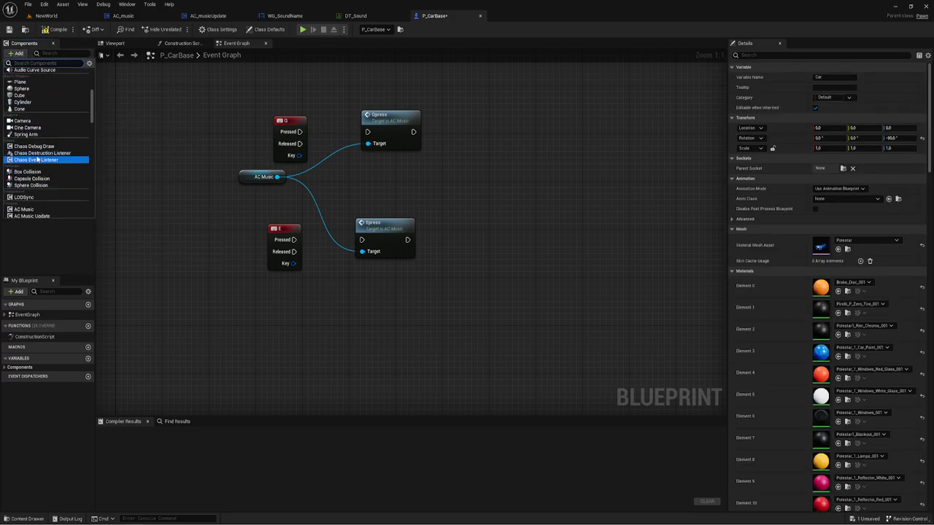
{"action": "scroll", "coordinate": [38, 169], "scroll_direction": "down", "scroll_amount": 2}
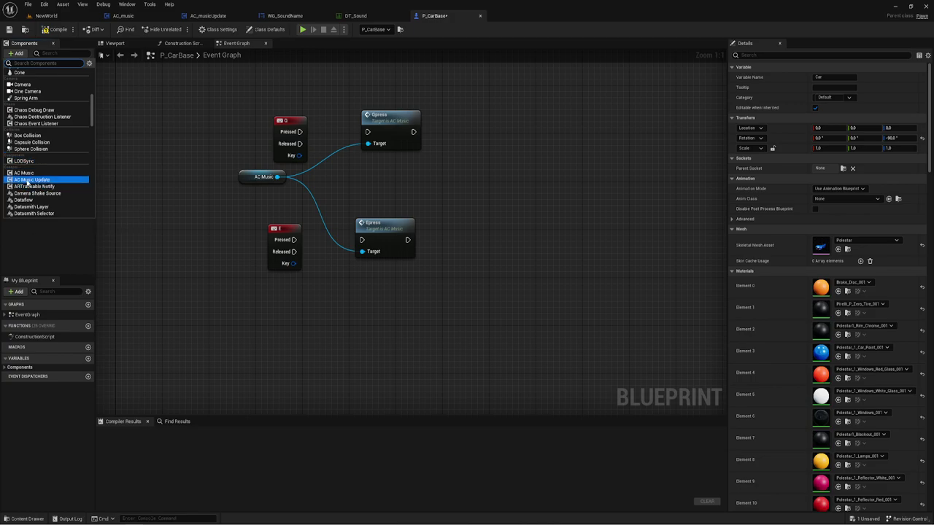
{"action": "left_click", "coordinate": [27, 179]}
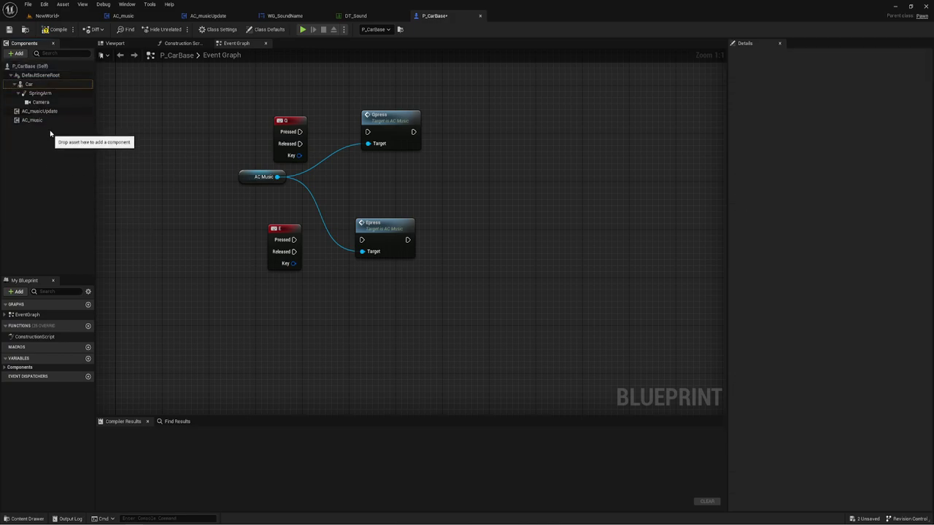
Place an AC Music Update reference, create a Qpress call on it, and move the old AC Music nodes aside.
{"action": "mouse_move", "coordinate": [45, 112]}
{"action": "left_mouse_down"}
{"action": "mouse_move", "coordinate": [321, 191]}
{"action": "mouse_move", "coordinate": [366, 136]}
{"action": "left_mouse_up"}
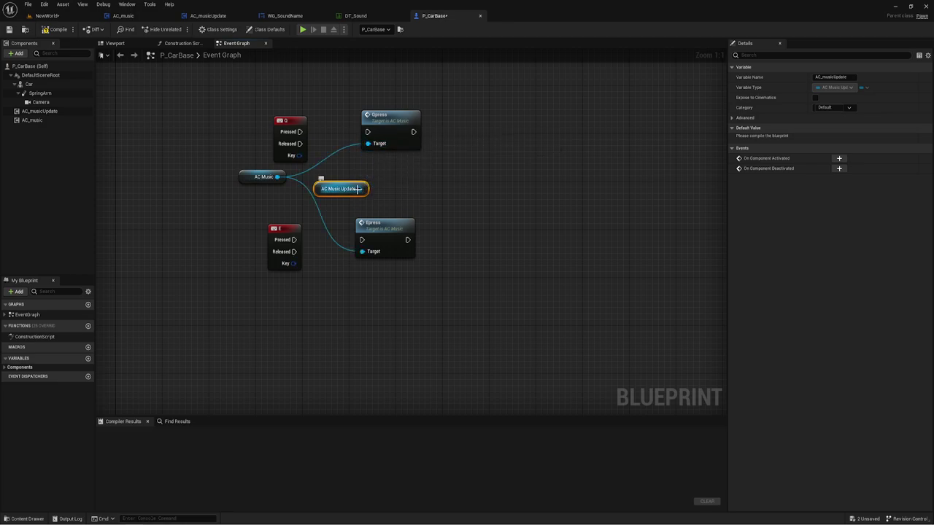
{"action": "left_click_drag", "start_coordinate": [359, 189], "coordinate": [414, 175]}
{"action": "type", "text": "q"}
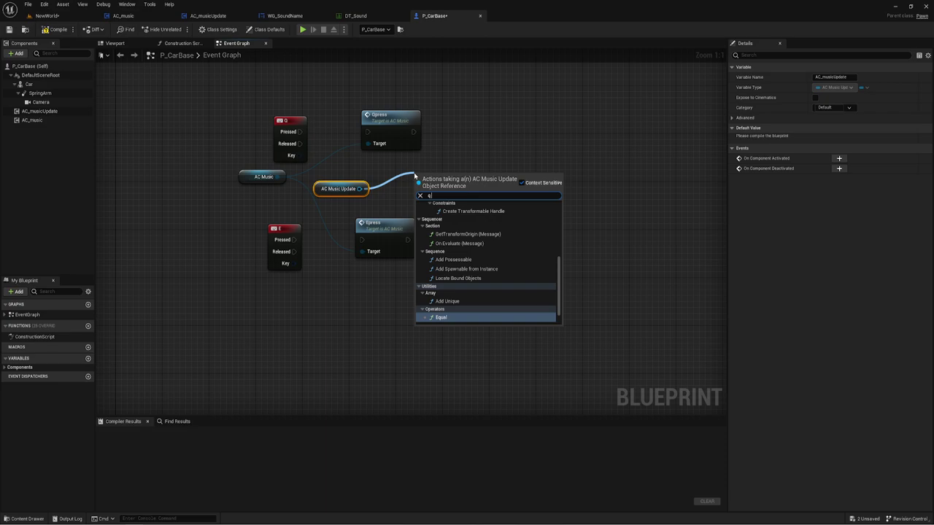
{"action": "type", "text": " pres"}
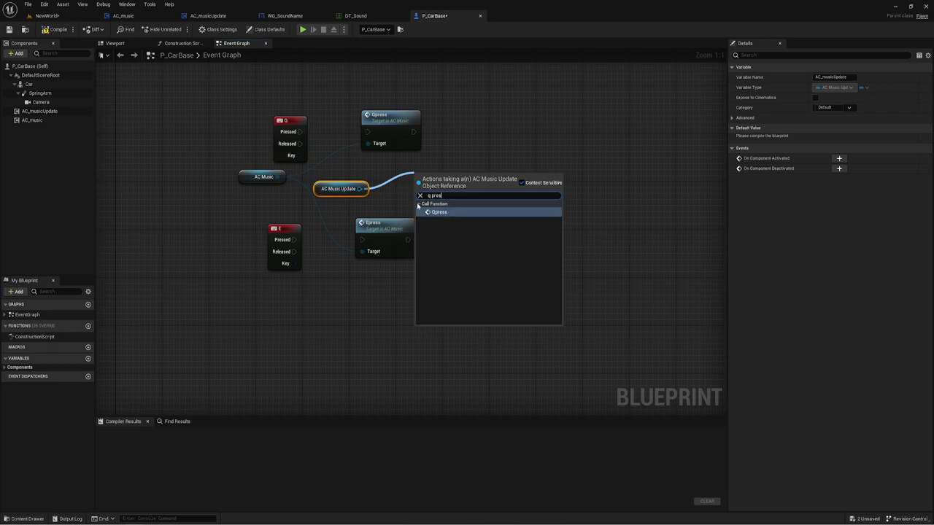
{"action": "left_click", "coordinate": [451, 213]}
{"action": "left_click_drag", "start_coordinate": [450, 208], "coordinate": [473, 178]}
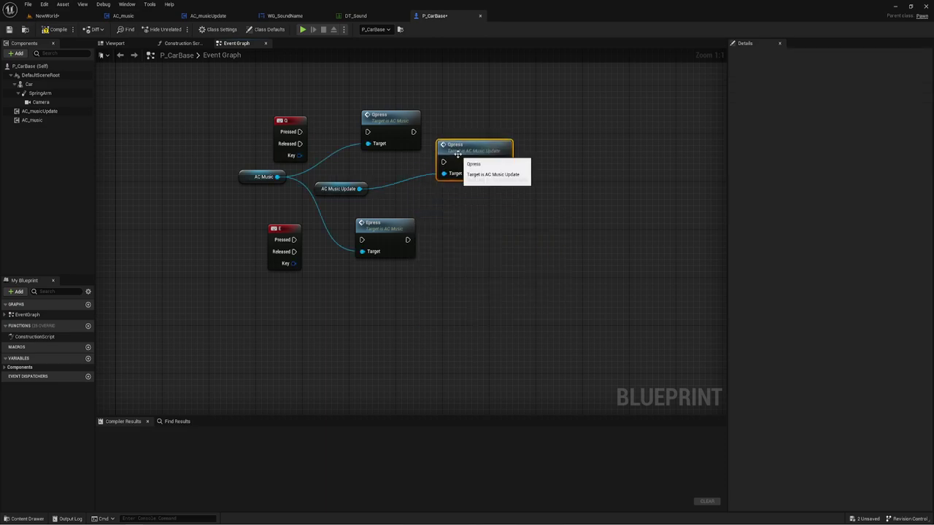
{"action": "left_click", "coordinate": [392, 128]}
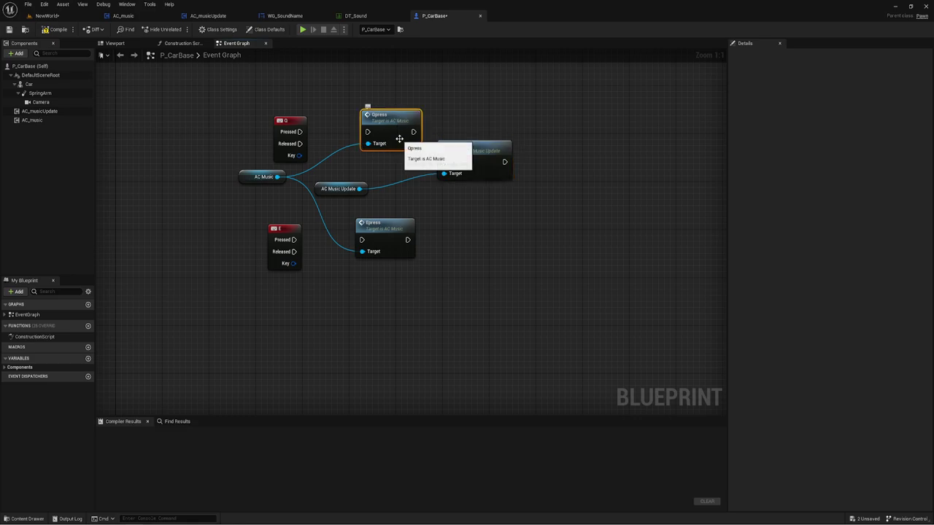
{"action": "left_click", "coordinate": [245, 179], "text": "ctrl"}
{"action": "left_click", "coordinate": [380, 232], "text": "ctrl"}
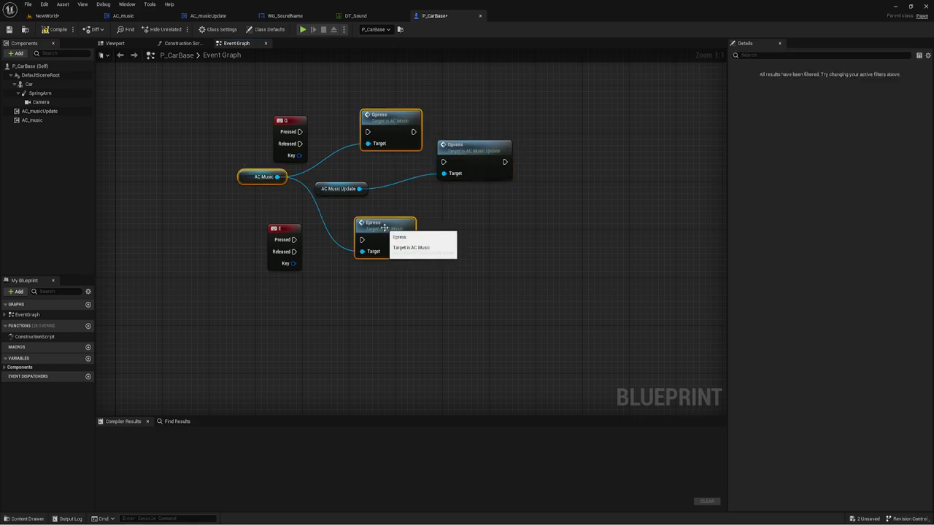
{"action": "mouse_move", "coordinate": [380, 231]}
{"action": "left_mouse_down"}
{"action": "mouse_move", "coordinate": [659, 232]}
{"action": "mouse_move", "coordinate": [683, 245]}
{"action": "left_mouse_up"}
{"action": "left_click", "coordinate": [584, 234]}
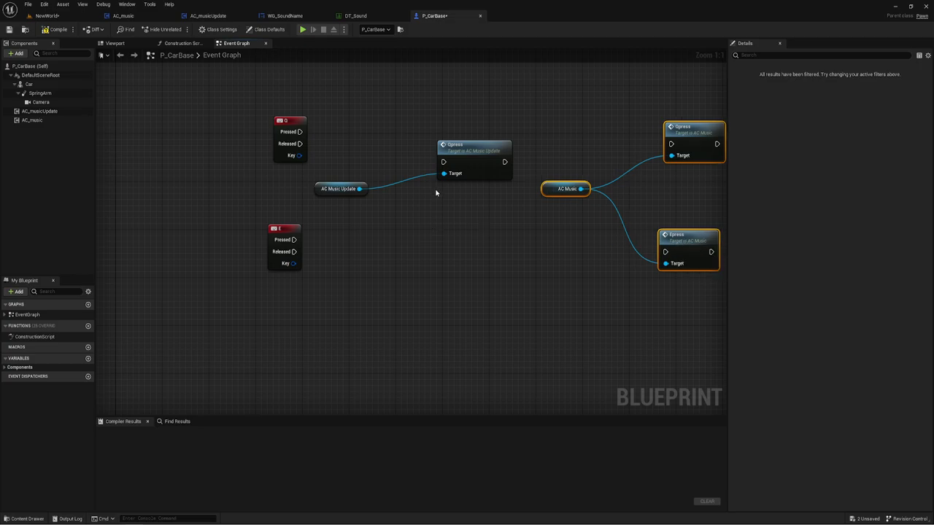
{"action": "left_click_drag", "start_coordinate": [475, 163], "coordinate": [403, 131]}
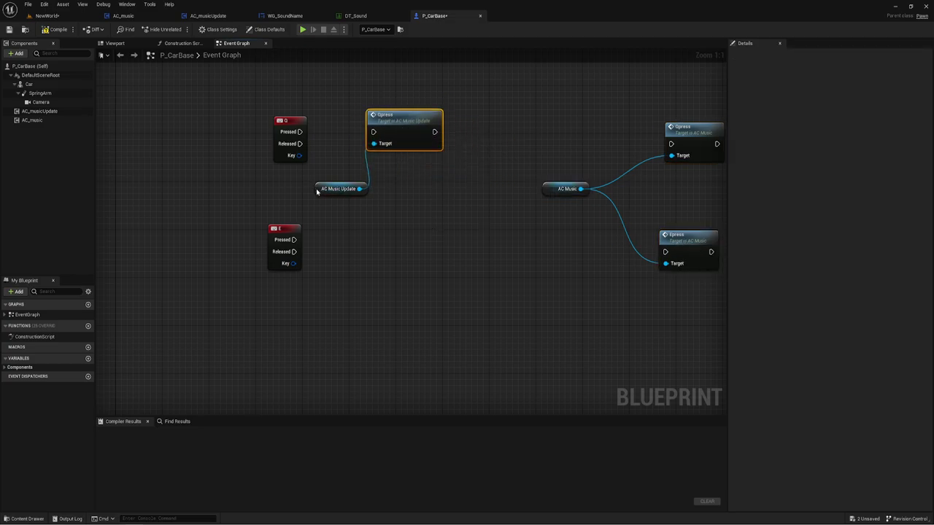
{"action": "mouse_move", "coordinate": [322, 189]}
{"action": "left_mouse_down"}
{"action": "mouse_move", "coordinate": [271, 190]}
{"action": "mouse_move", "coordinate": [349, 232]}
{"action": "left_mouse_up"}
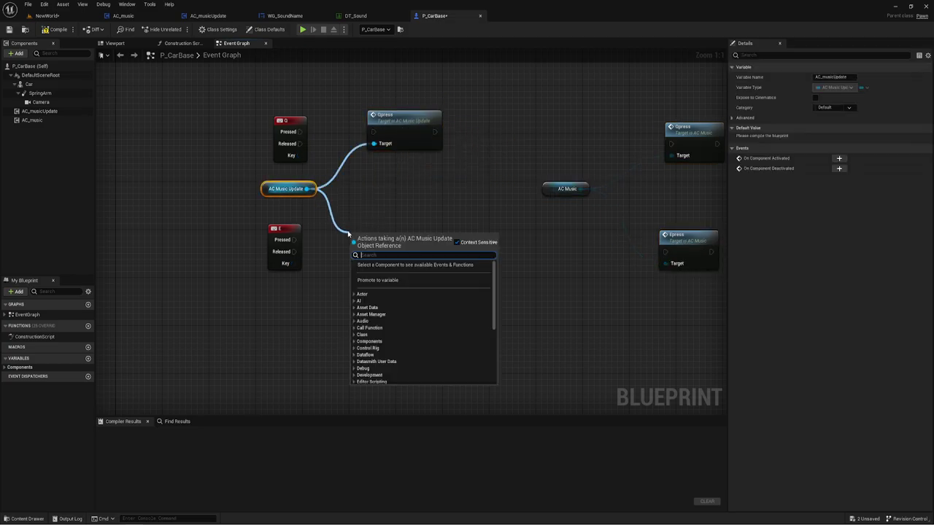
Add an Epress call, wire Q and E Pressed to Qpress and Epress, and compile P_CarBase.
{"action": "type", "text": "Epre"}
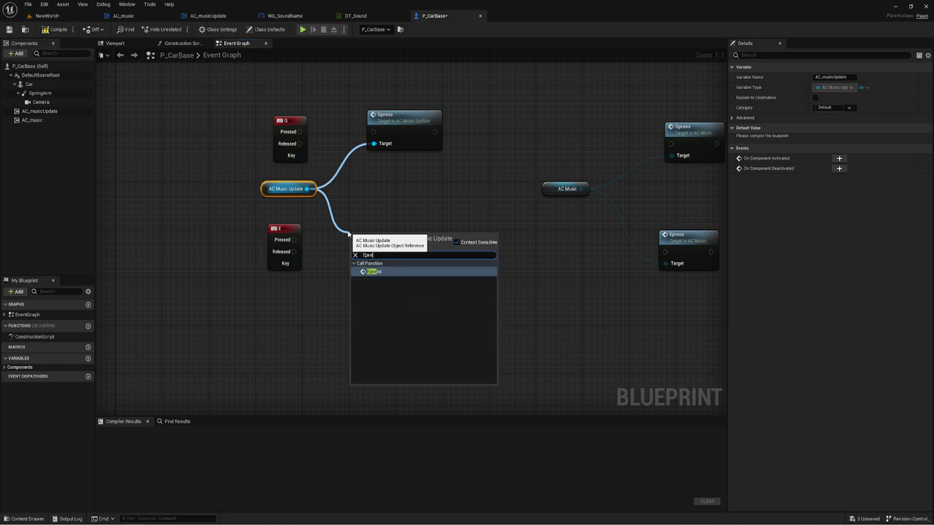
{"action": "left_click", "coordinate": [377, 272]}
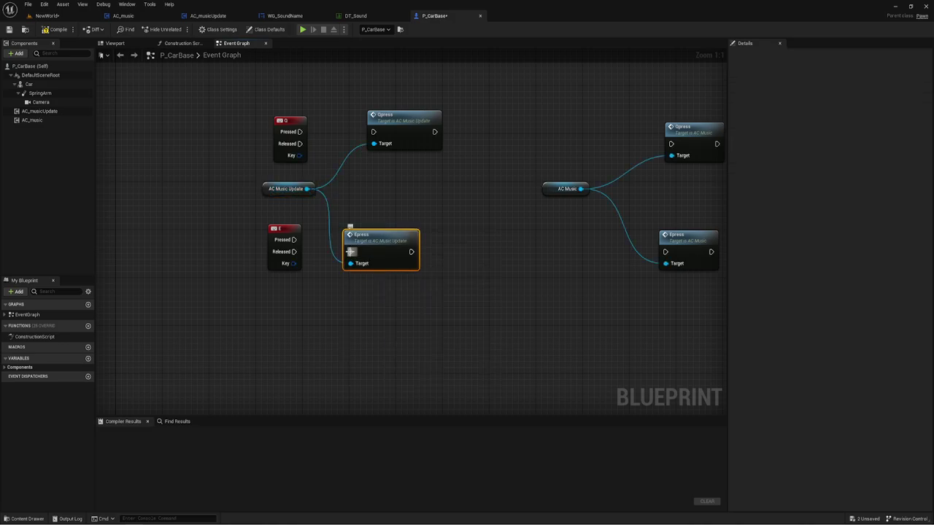
{"action": "mouse_move", "coordinate": [350, 252]}
{"action": "left_mouse_down"}
{"action": "mouse_move", "coordinate": [294, 242]}
{"action": "mouse_move", "coordinate": [366, 232]}
{"action": "left_mouse_up"}
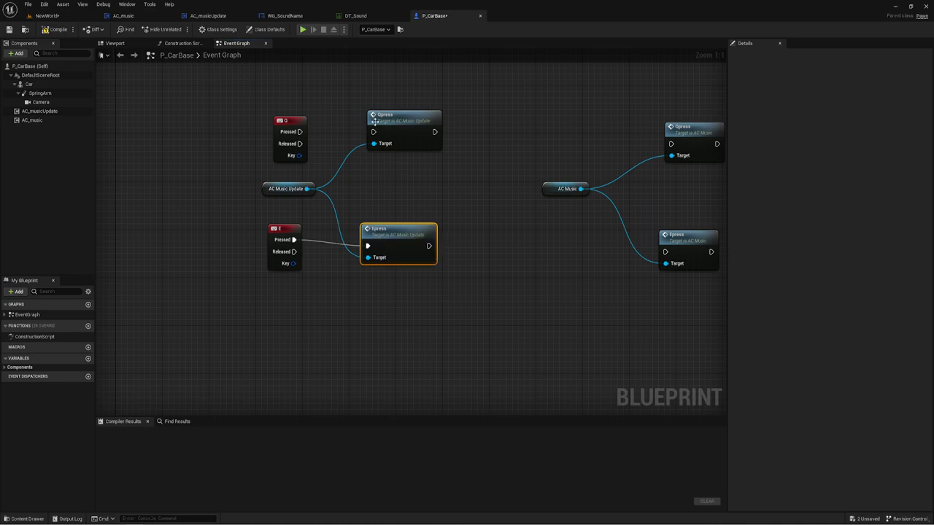
{"action": "left_click_drag", "start_coordinate": [373, 131], "coordinate": [299, 131]}
{"action": "left_click_drag", "start_coordinate": [390, 129], "coordinate": [371, 136]}
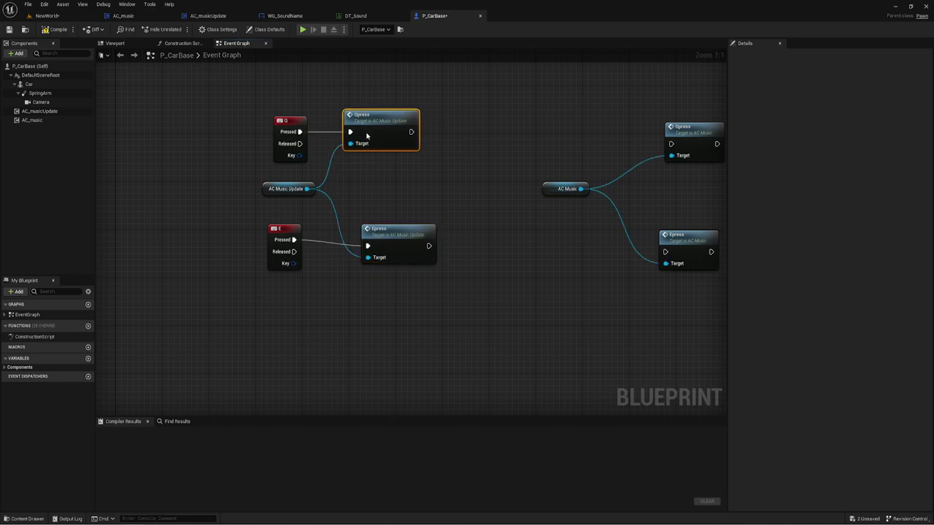
{"action": "left_click_drag", "start_coordinate": [398, 247], "coordinate": [374, 240]}
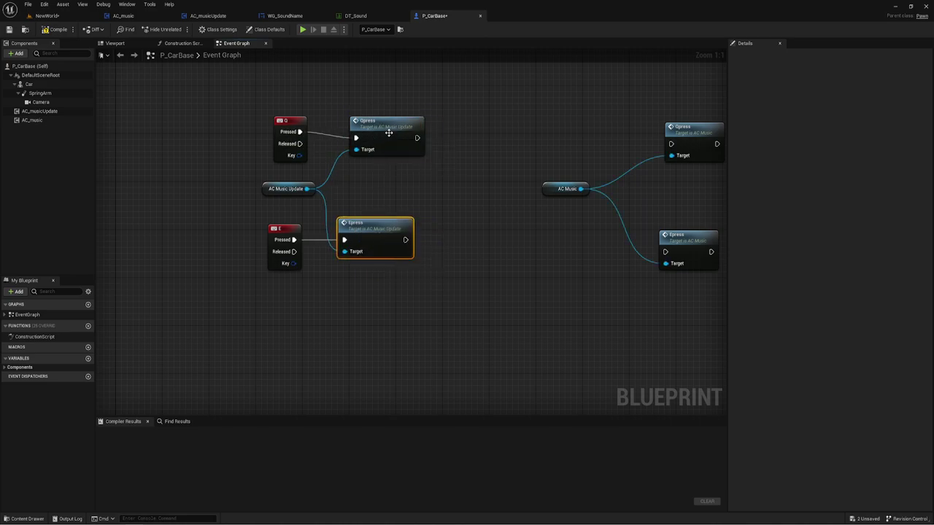
{"action": "left_click_drag", "start_coordinate": [387, 131], "coordinate": [380, 124]}
{"action": "left_click", "coordinate": [55, 29]}
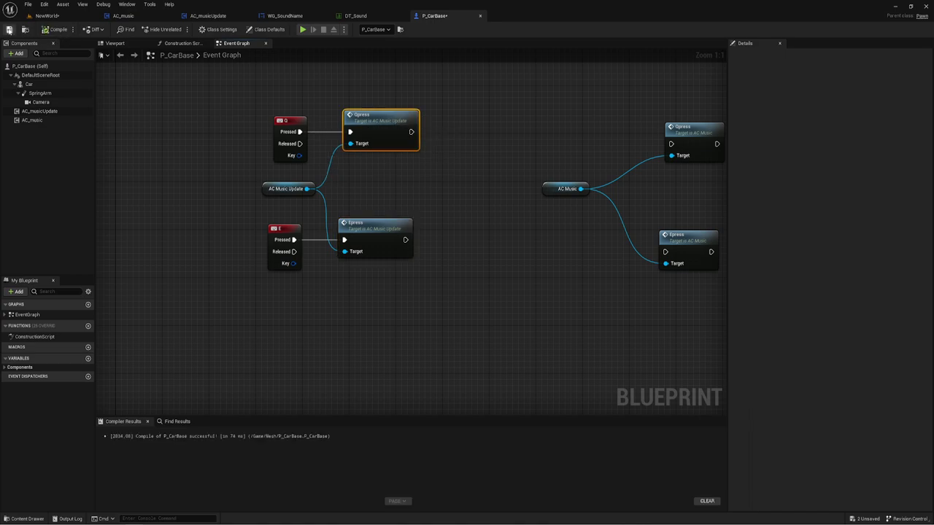
{"action": "left_click", "coordinate": [8, 29]}
{"action": "left_click", "coordinate": [47, 15]}
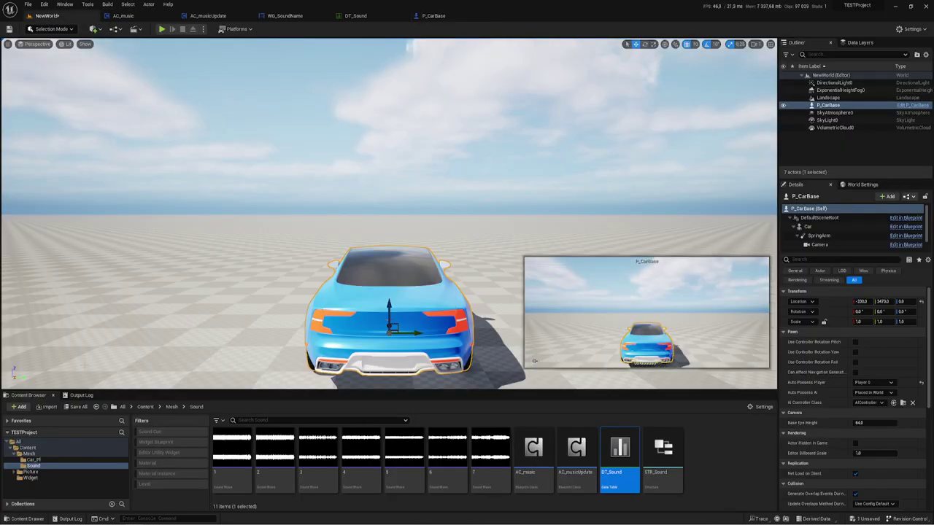
Save all content including the NewWorld map, then play-test the level and stop it.
{"action": "left_click", "coordinate": [77, 407]}
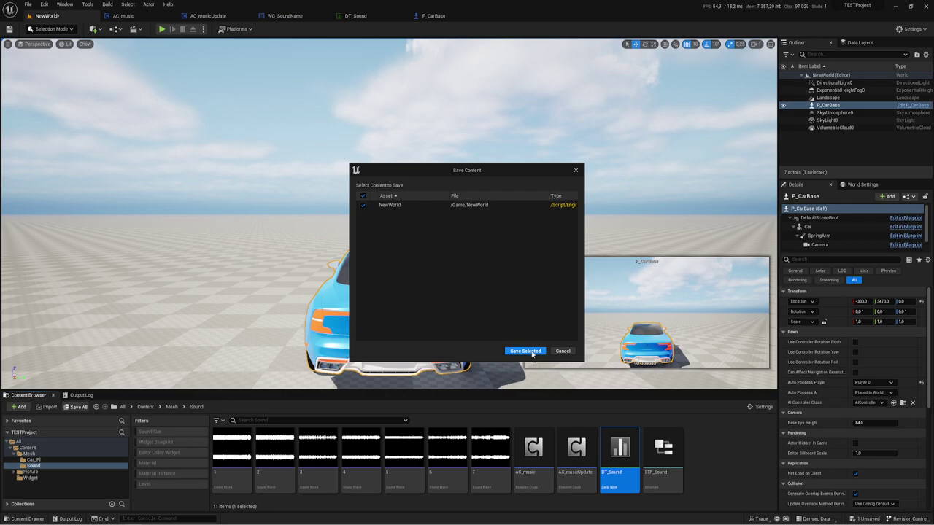
{"action": "left_click", "coordinate": [525, 353]}
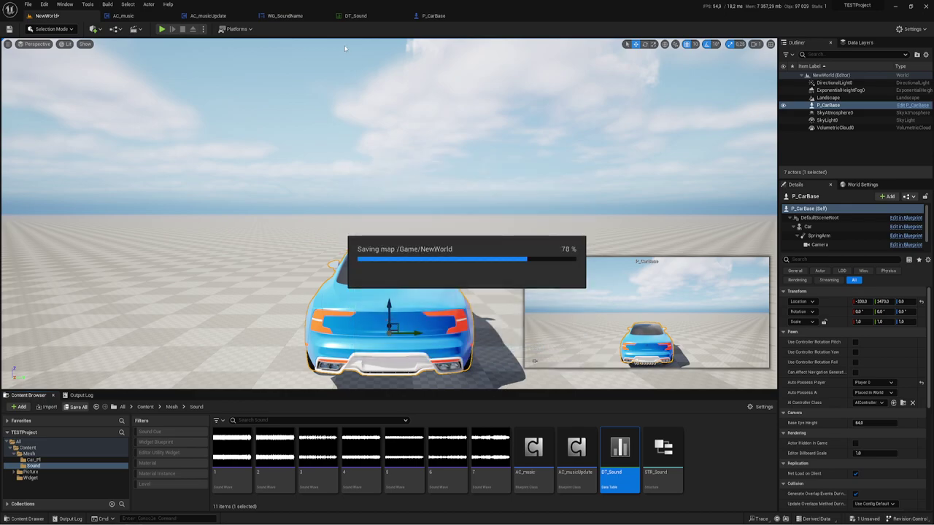
{"action": "left_click", "coordinate": [163, 30]}
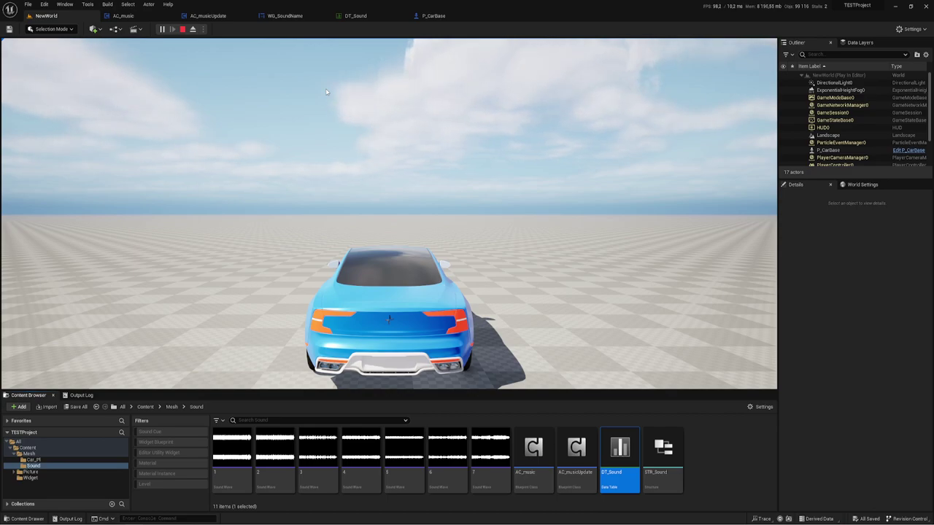
{"action": "left_click", "coordinate": [421, 110]}
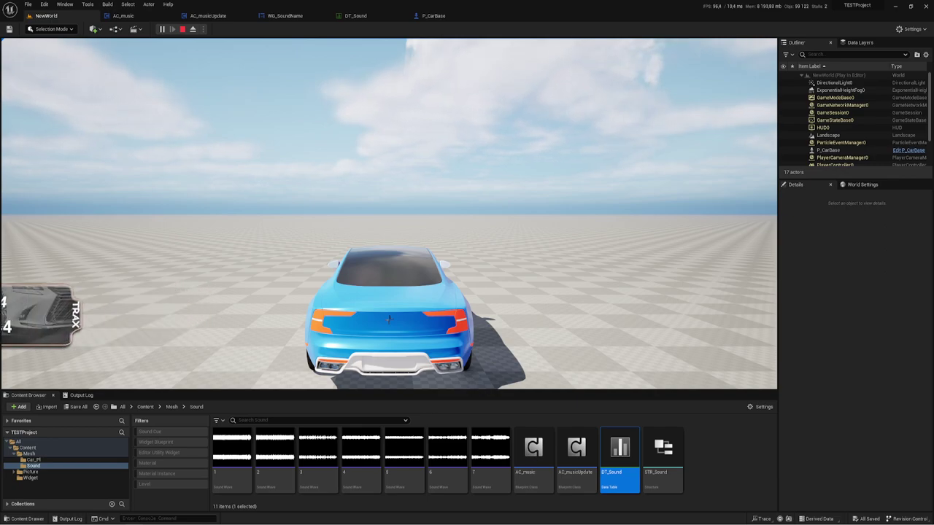
{"action": "key", "text": "Escape"}
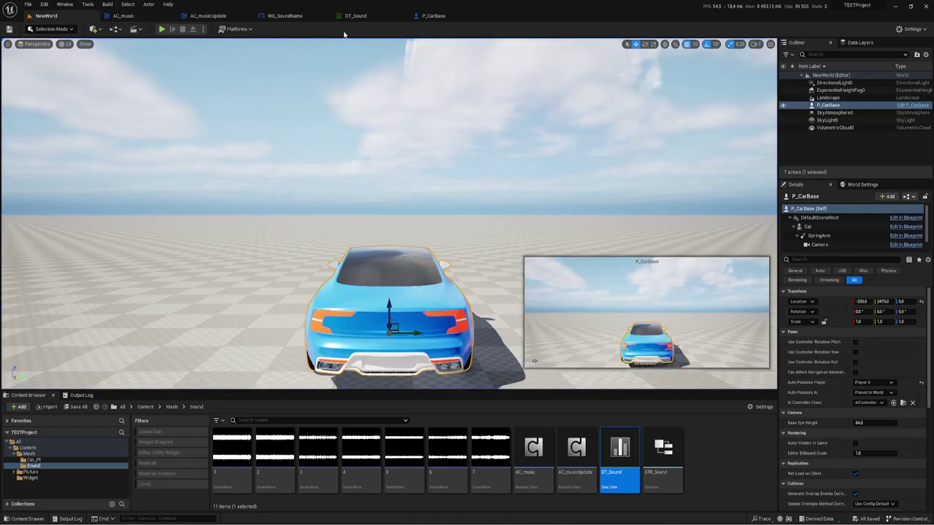
Review AC_musicUpdate's Event Graph, looking over the Play, Stop Sound, Begin Play and Epress chains.
{"action": "left_click", "coordinate": [212, 16]}
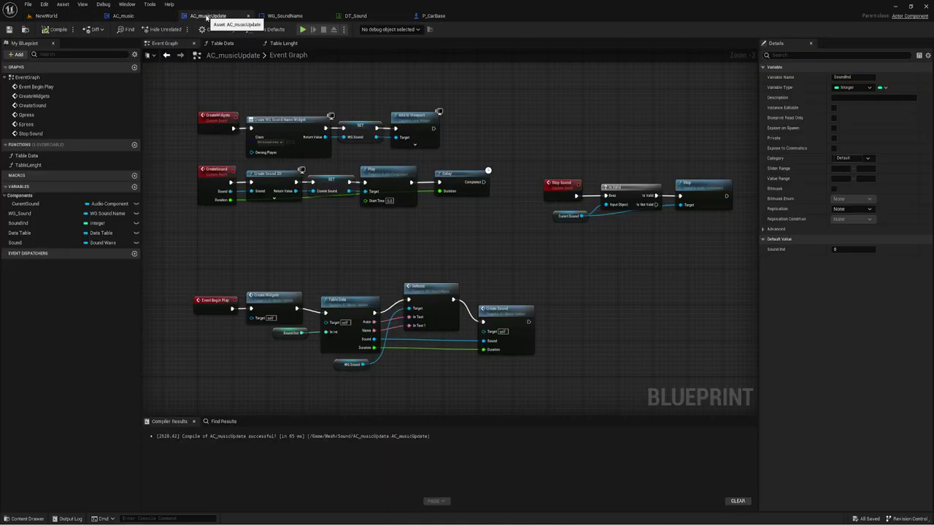
{"action": "mouse_move", "coordinate": [361, 232]}
{"action": "right_mouse_down"}
{"action": "mouse_move", "coordinate": [371, 221]}
{"action": "mouse_move", "coordinate": [353, 265]}
{"action": "mouse_move", "coordinate": [378, 161]}
{"action": "right_mouse_up"}
{"action": "scroll", "coordinate": [362, 233], "scroll_direction": "up", "scroll_amount": 2}
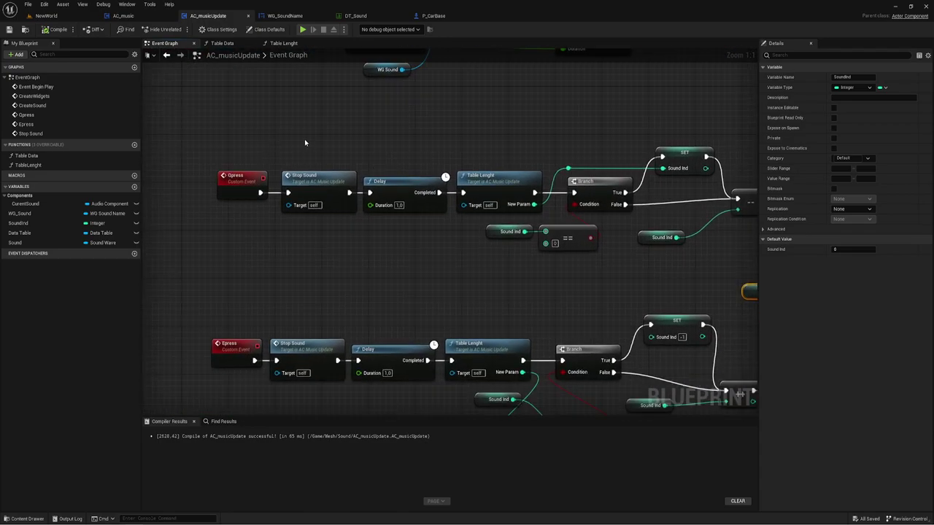
{"action": "left_click", "coordinate": [315, 186]}
{"action": "scroll", "coordinate": [360, 312], "scroll_direction": "down", "scroll_amount": 2}
{"action": "right_click_drag", "start_coordinate": [574, 163], "coordinate": [487, 268]}
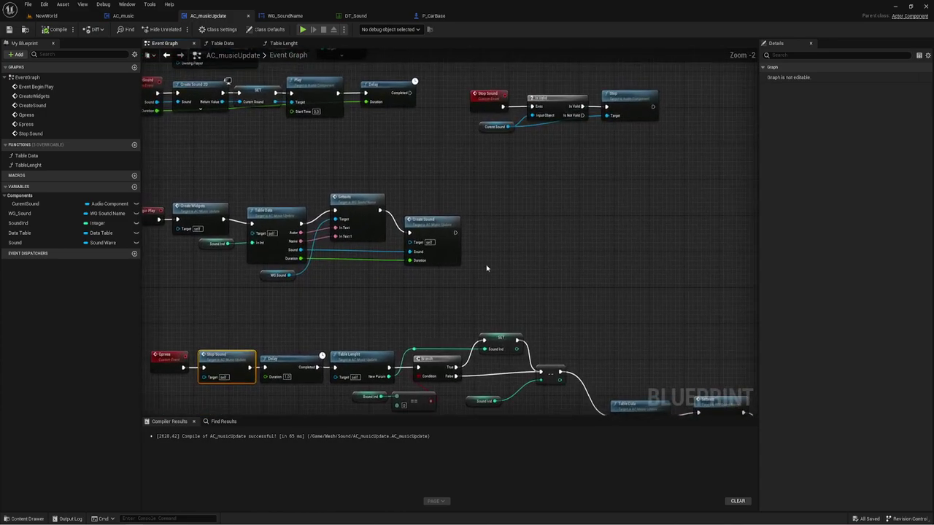
{"action": "scroll", "coordinate": [487, 268], "scroll_direction": "up", "scroll_amount": 1}
{"action": "scroll", "coordinate": [437, 167], "scroll_direction": "up", "scroll_amount": 1}
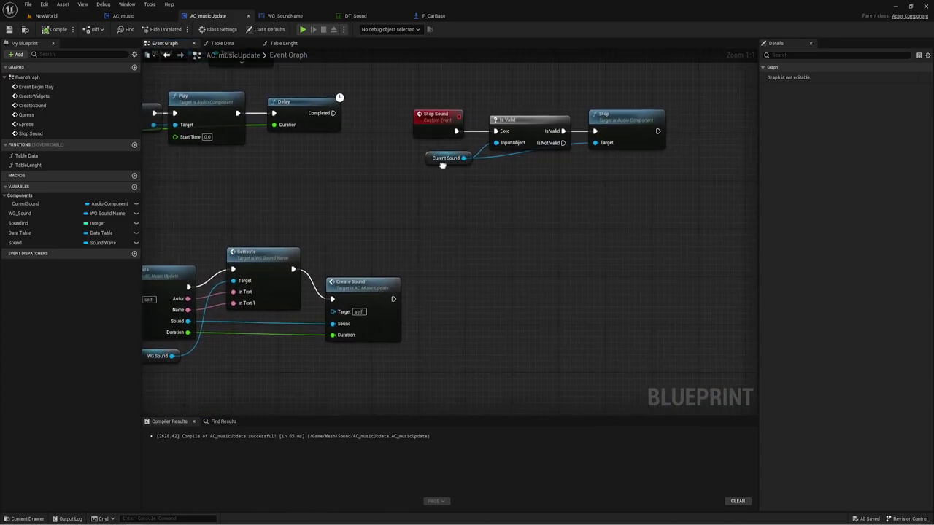
{"action": "right_click_drag", "start_coordinate": [401, 207], "coordinate": [502, 186]}
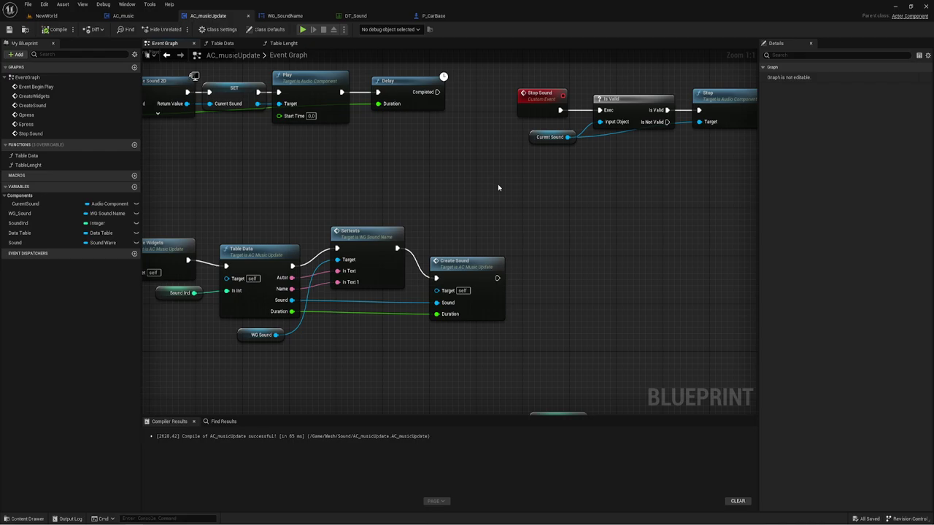
{"action": "mouse_move", "coordinate": [498, 187]}
{"action": "right_mouse_down"}
{"action": "mouse_move", "coordinate": [532, 195]}
{"action": "mouse_move", "coordinate": [497, 249]}
{"action": "mouse_move", "coordinate": [487, 198]}
{"action": "right_mouse_up"}
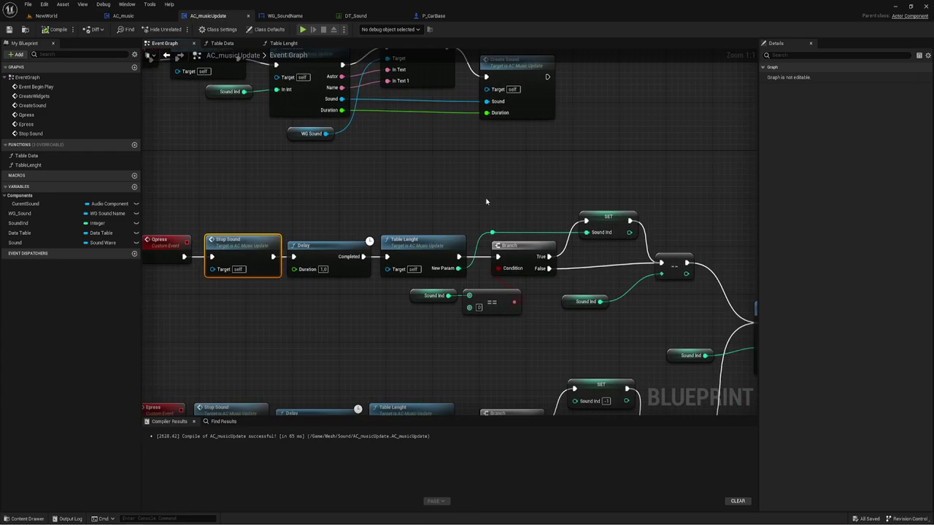
{"action": "right_click_drag", "start_coordinate": [386, 192], "coordinate": [433, 119]}
{"action": "right_click_drag", "start_coordinate": [446, 210], "coordinate": [441, 158]}
{"action": "right_click_drag", "start_coordinate": [553, 239], "coordinate": [467, 218]}
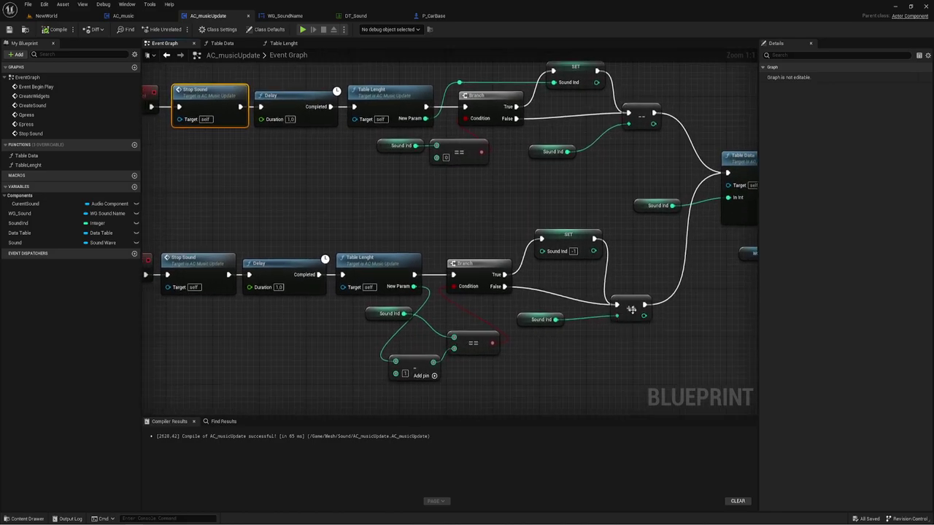
{"action": "right_click_drag", "start_coordinate": [616, 323], "coordinate": [573, 389]}
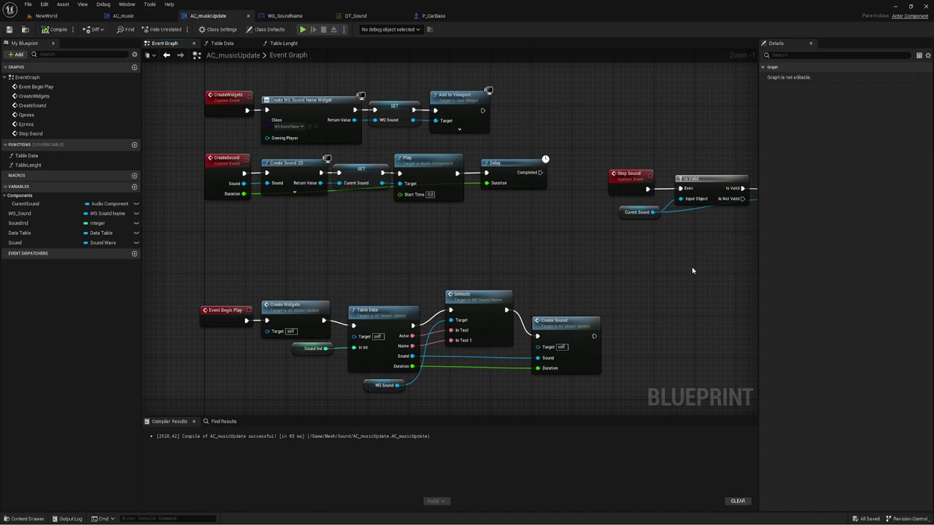
Box-select the Stop Sound event chain and move it further right.
{"action": "right_click_drag", "start_coordinate": [676, 294], "coordinate": [505, 283]}
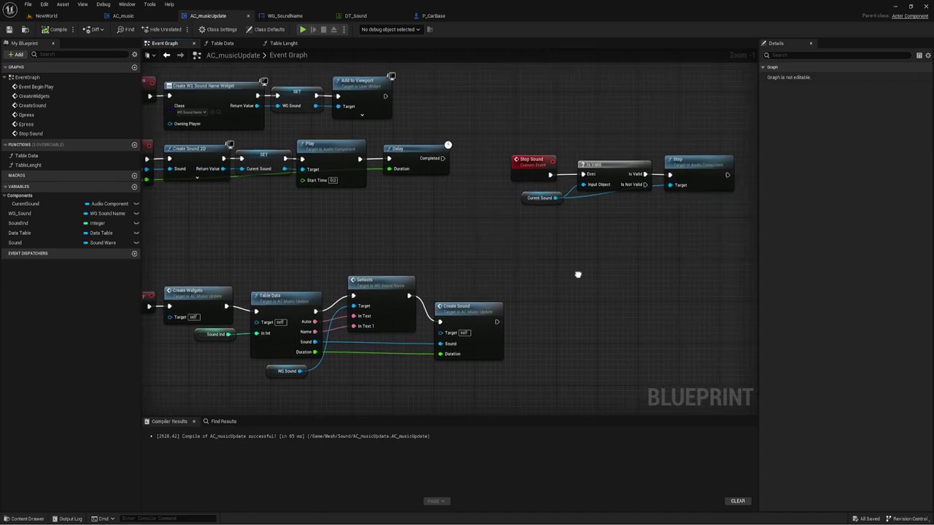
{"action": "mouse_move", "coordinate": [425, 246]}
{"action": "left_mouse_down"}
{"action": "mouse_move", "coordinate": [648, 161]}
{"action": "mouse_move", "coordinate": [705, 161]}
{"action": "left_mouse_up"}
{"action": "mouse_move", "coordinate": [324, 134]}
{"action": "left_mouse_down"}
{"action": "mouse_move", "coordinate": [364, 211]}
{"action": "mouse_move", "coordinate": [396, 143]}
{"action": "mouse_move", "coordinate": [490, 227]}
{"action": "left_mouse_up"}
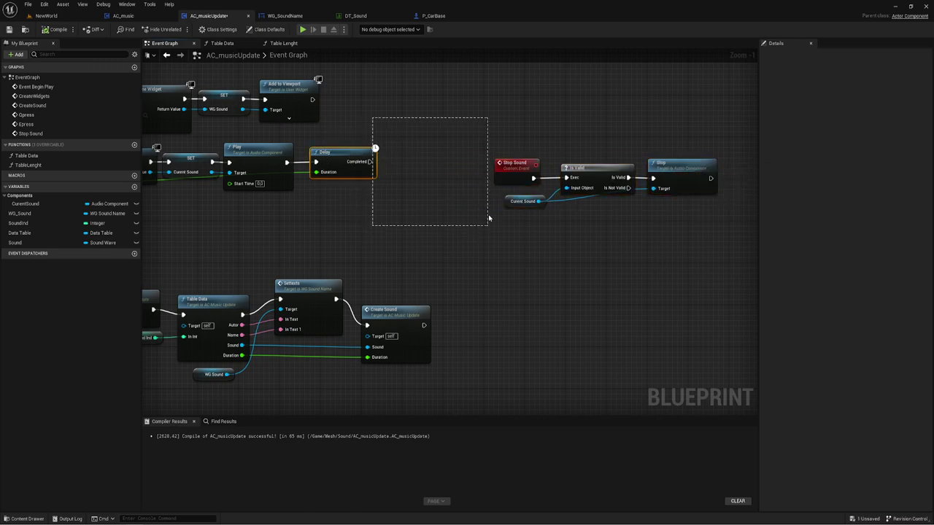
{"action": "right_click_drag", "start_coordinate": [437, 209], "coordinate": [421, 218]}
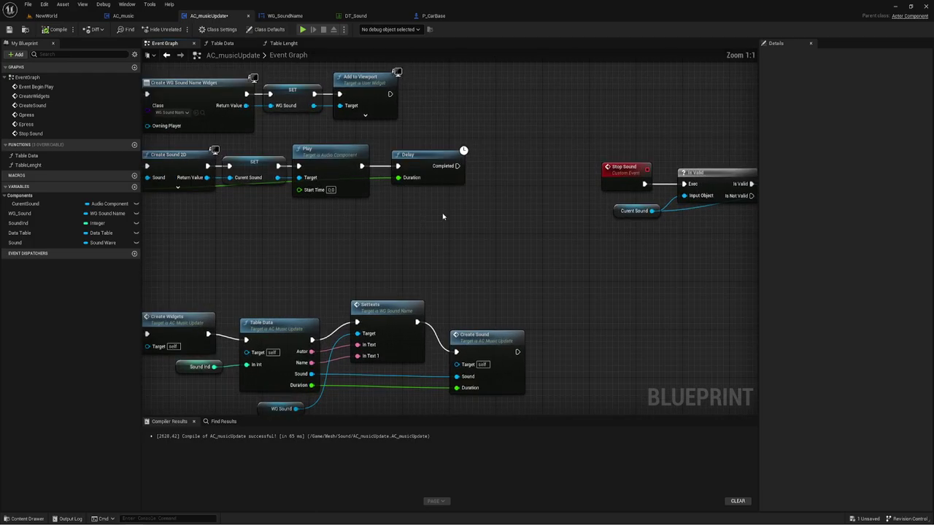
{"action": "scroll", "coordinate": [421, 217], "scroll_direction": "up", "scroll_amount": 1}
Connect the Delay's Completed output to a new Epress call placed beside the Delay.
{"action": "left_click_drag", "start_coordinate": [427, 175], "coordinate": [478, 167]}
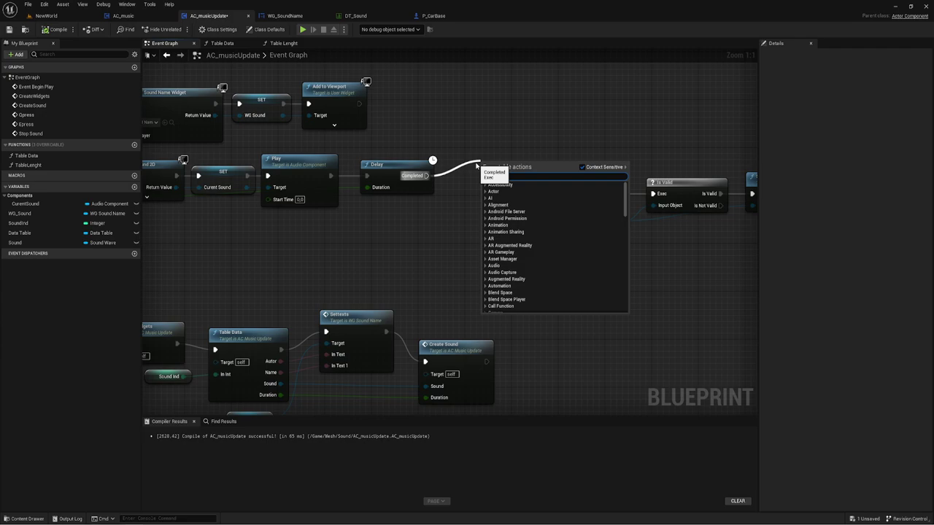
{"action": "type", "text": "pre"}
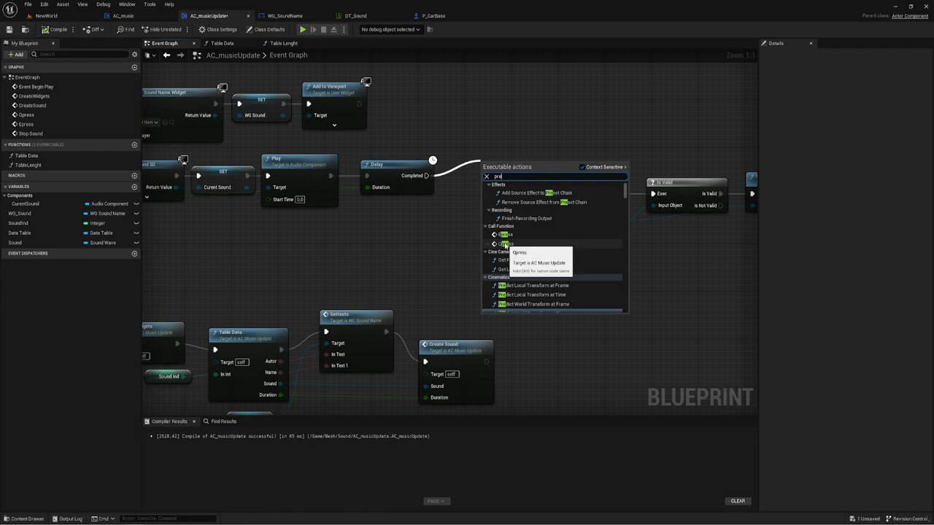
{"action": "left_click", "coordinate": [504, 234]}
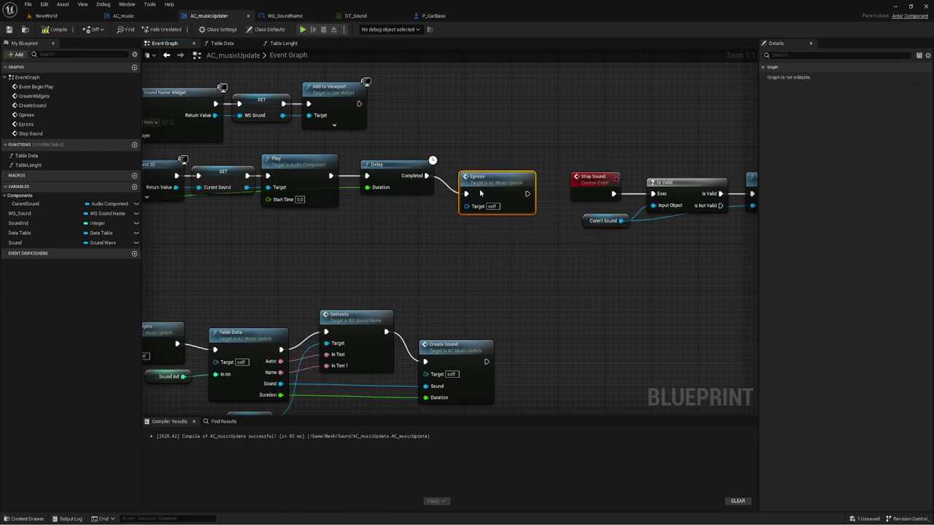
{"action": "left_click_drag", "start_coordinate": [480, 194], "coordinate": [468, 205]}
{"action": "left_click_drag", "start_coordinate": [449, 174], "coordinate": [531, 268]}
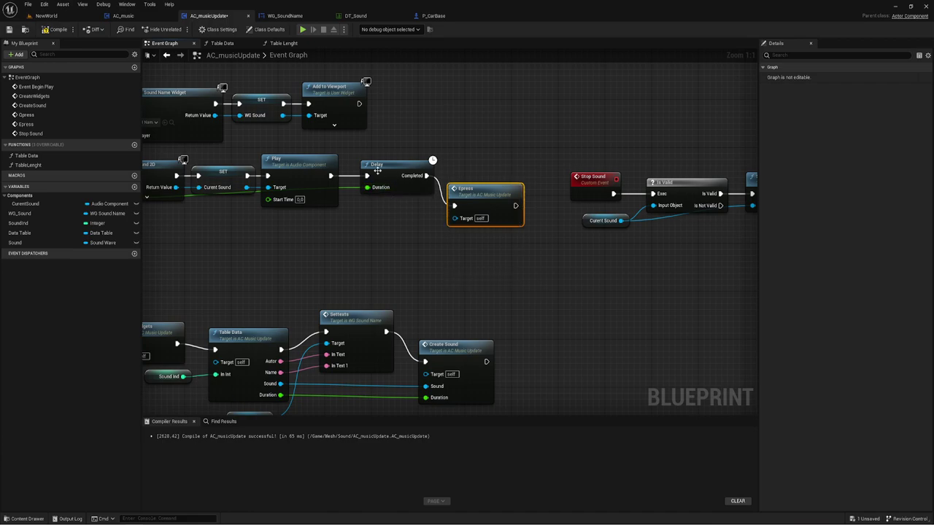
{"action": "right_click_drag", "start_coordinate": [415, 226], "coordinate": [421, 209]}
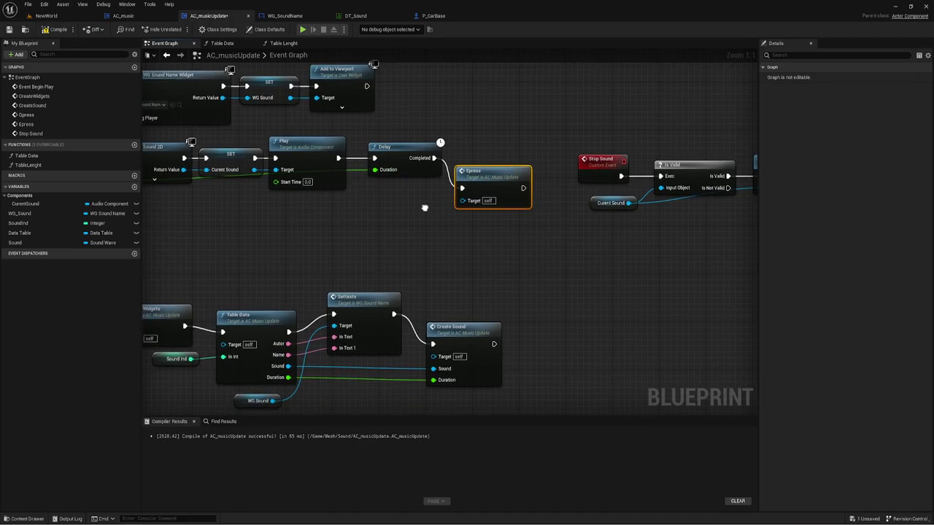
Add a reroute point on the Duration wire and position it below the Delay.
{"action": "left_click_drag", "start_coordinate": [367, 127], "coordinate": [445, 190]}
{"action": "right_click_drag", "start_coordinate": [378, 201], "coordinate": [403, 203]}
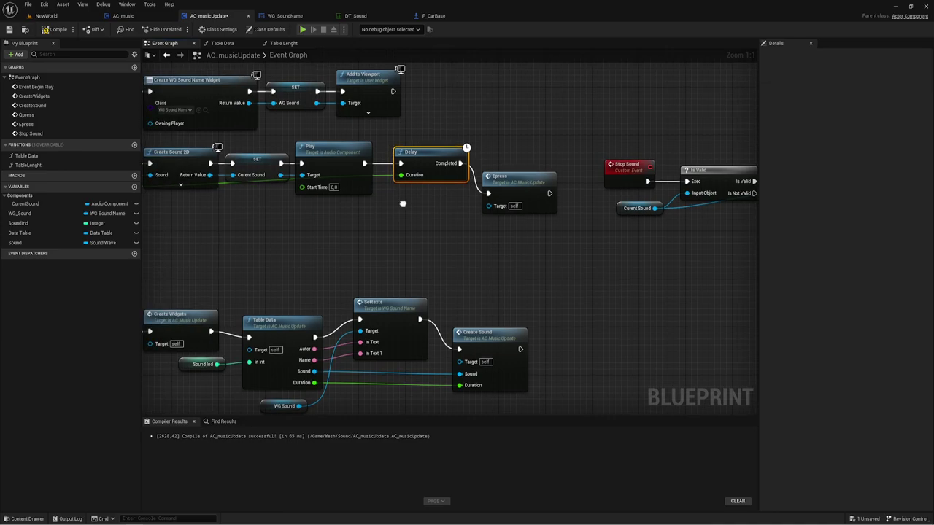
{"action": "double_click", "coordinate": [225, 182]}
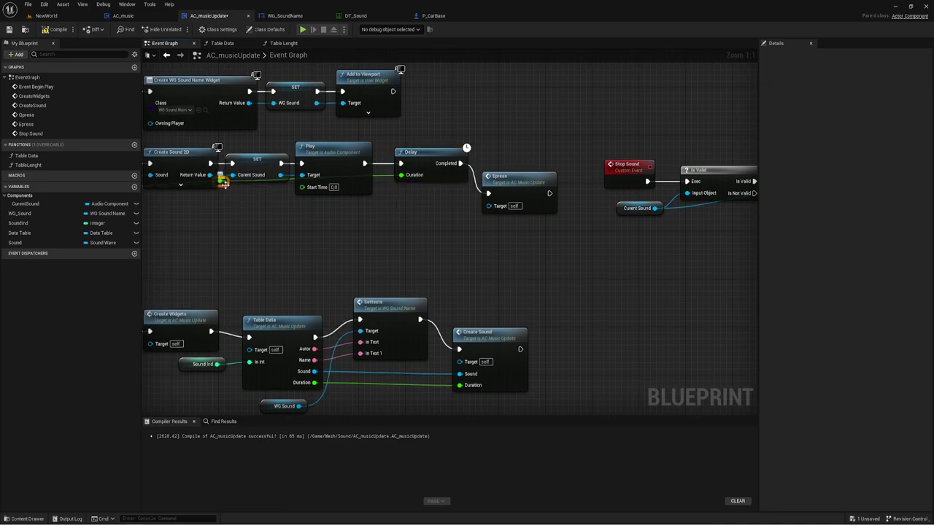
{"action": "left_click_drag", "start_coordinate": [225, 183], "coordinate": [372, 212]}
{"action": "right_click_drag", "start_coordinate": [350, 217], "coordinate": [503, 219]}
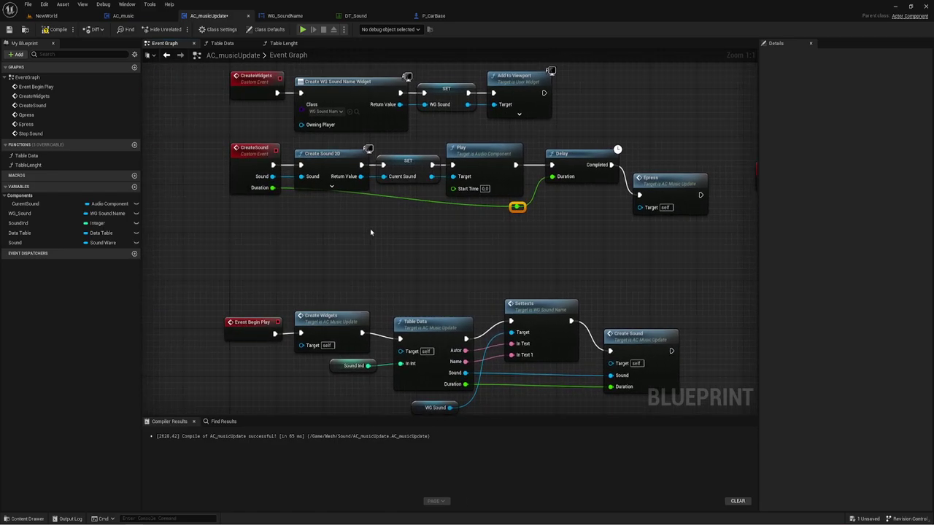
{"action": "mouse_move", "coordinate": [516, 206]}
{"action": "left_mouse_down"}
{"action": "mouse_move", "coordinate": [362, 193]}
{"action": "mouse_move", "coordinate": [299, 209]}
{"action": "left_mouse_up"}
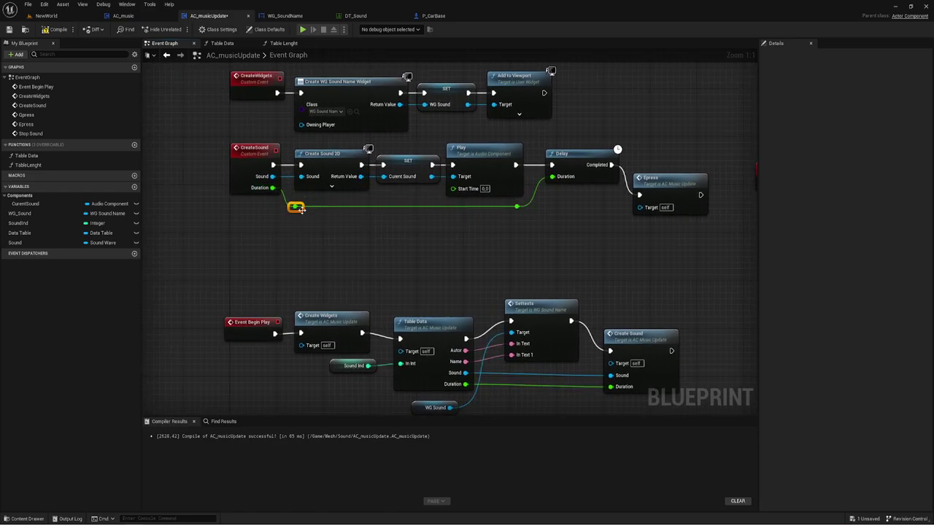
{"action": "left_click", "coordinate": [387, 228]}
{"action": "right_click_drag", "start_coordinate": [387, 228], "coordinate": [307, 234]}
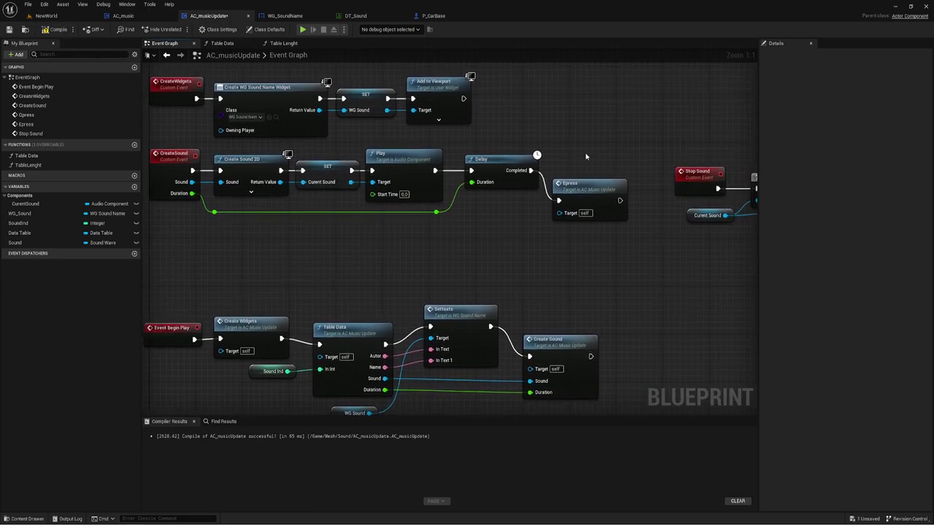
Check the Epress node and Begin Play chain, then compile AC_musicUpdate.
{"action": "left_click_drag", "start_coordinate": [572, 130], "coordinate": [627, 266]}
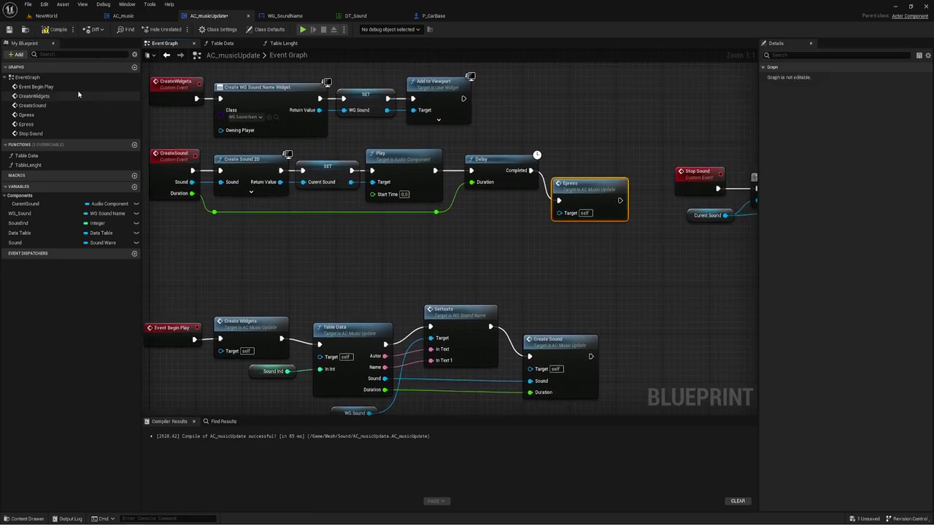
{"action": "mouse_move", "coordinate": [480, 267]}
{"action": "right_mouse_down"}
{"action": "mouse_move", "coordinate": [474, 189]}
{"action": "mouse_move", "coordinate": [492, 133]}
{"action": "right_mouse_up"}
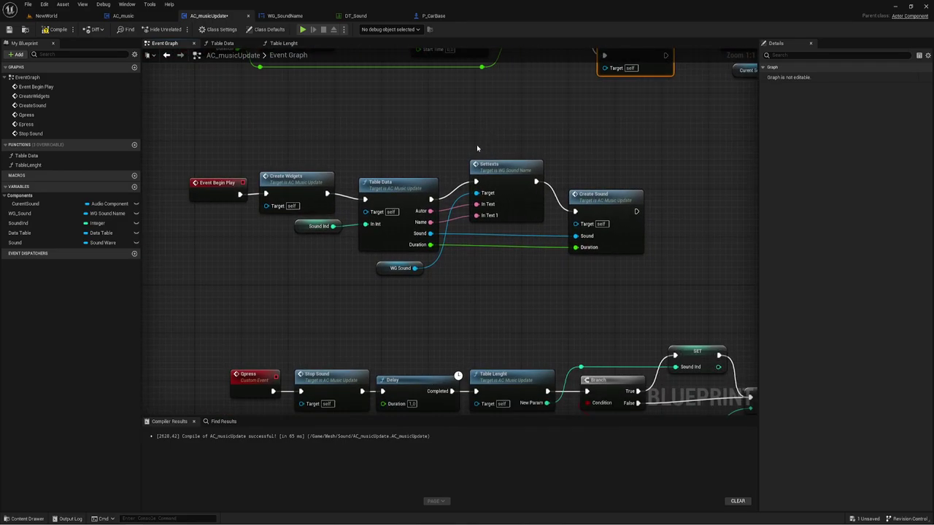
{"action": "left_click", "coordinate": [55, 29]}
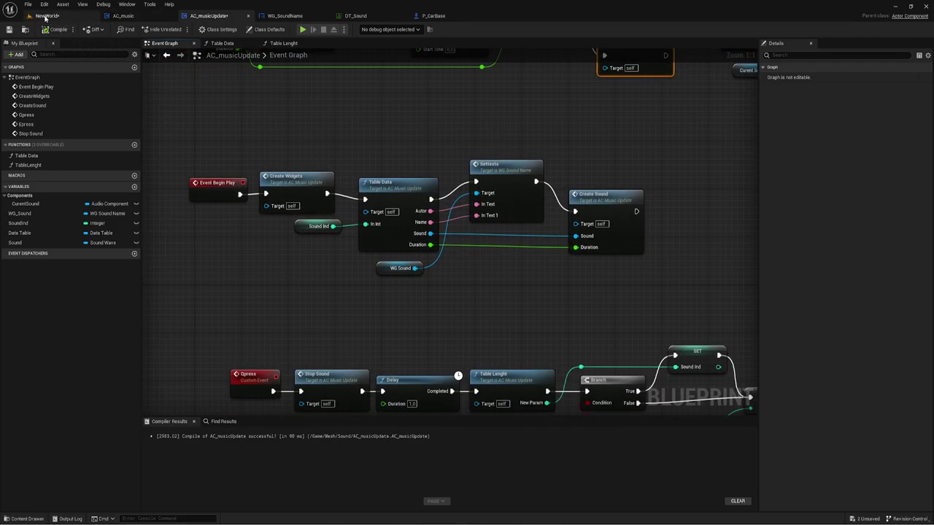
{"action": "left_click", "coordinate": [48, 15]}
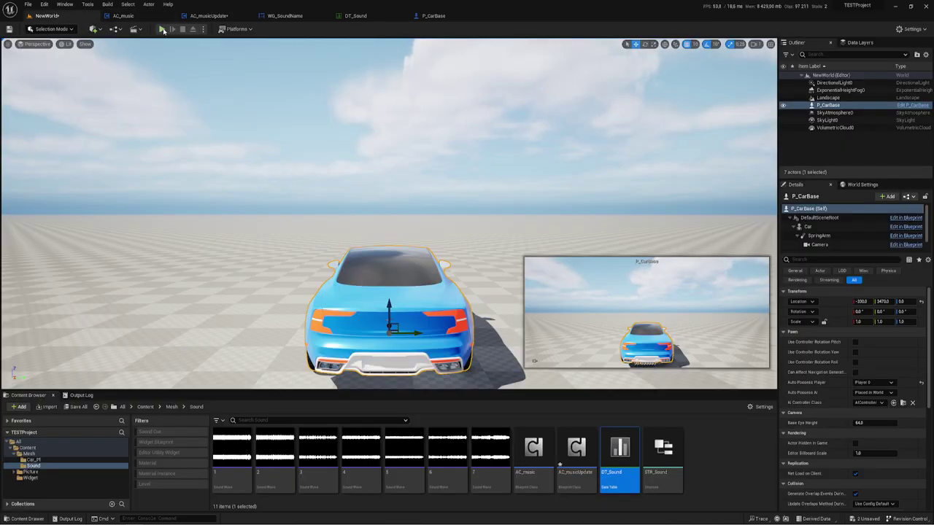
{"action": "key", "text": "alt+p"}
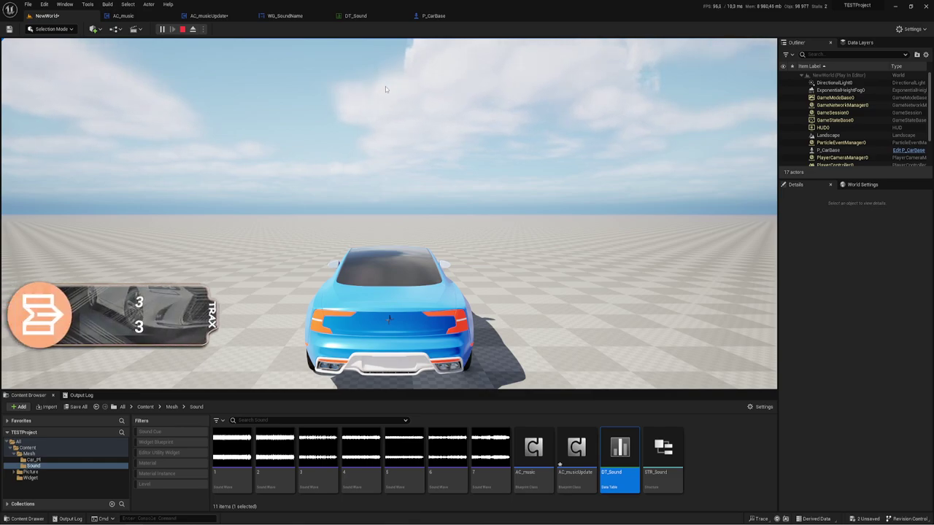
{"action": "key", "text": "Escape"}
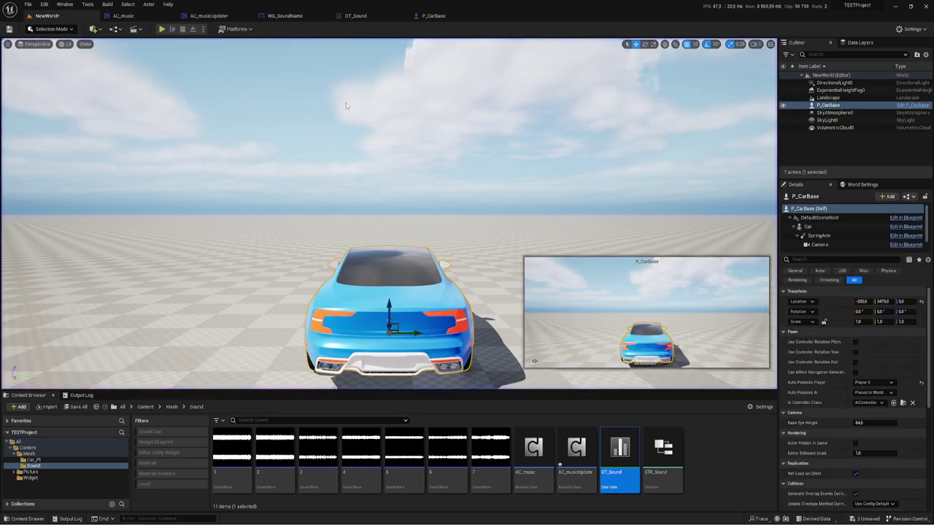
Pan and zoom through AC_musicUpdate's Epress, Qpress and CreateSound track-switching logic.
{"action": "left_click", "coordinate": [208, 15]}
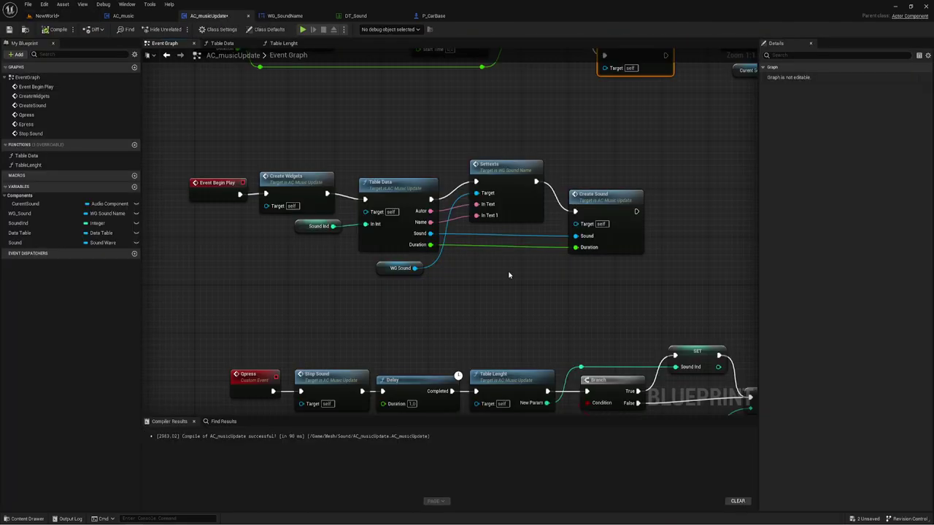
{"action": "scroll", "coordinate": [478, 181], "scroll_direction": "up", "scroll_amount": 2}
{"action": "mouse_move", "coordinate": [475, 228]}
{"action": "right_mouse_down"}
{"action": "mouse_move", "coordinate": [439, 161]}
{"action": "mouse_move", "coordinate": [471, 130]}
{"action": "right_mouse_up"}
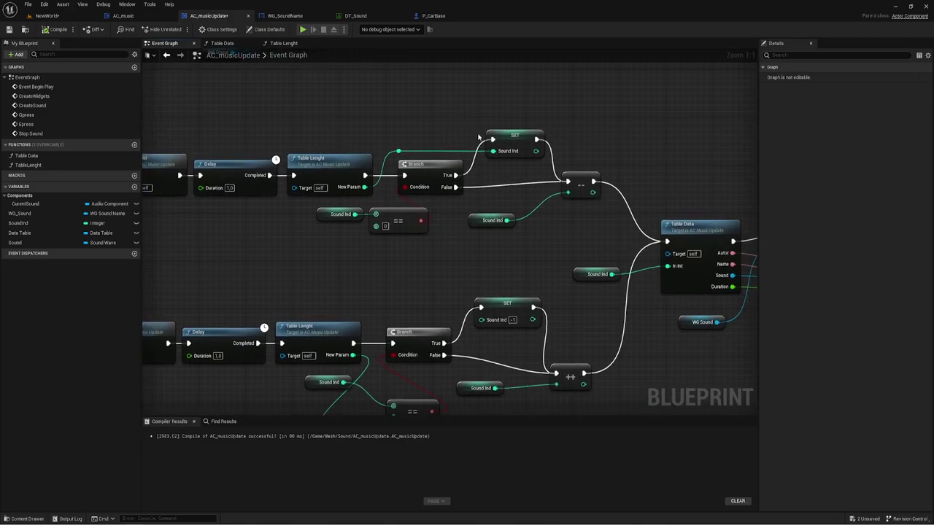
{"action": "right_click_drag", "start_coordinate": [517, 149], "coordinate": [443, 144]}
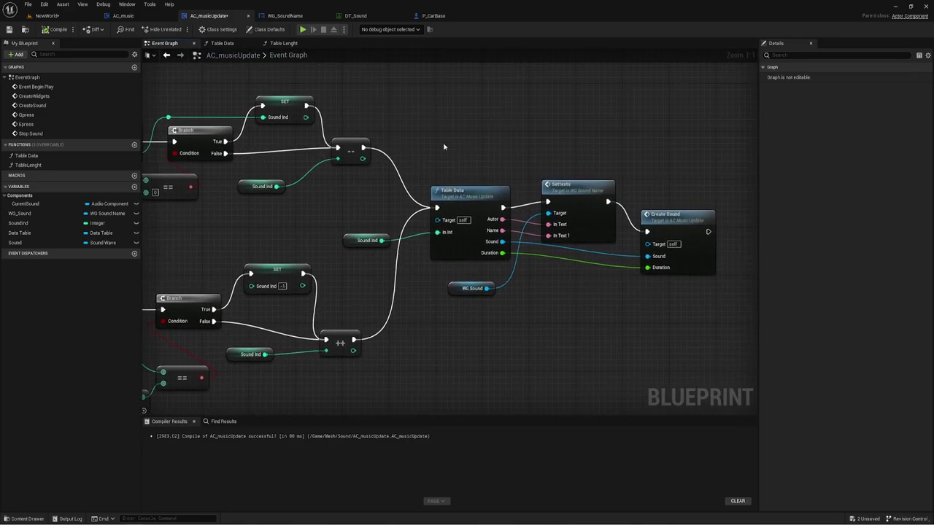
{"action": "scroll", "coordinate": [371, 96], "scroll_direction": "down", "scroll_amount": 3}
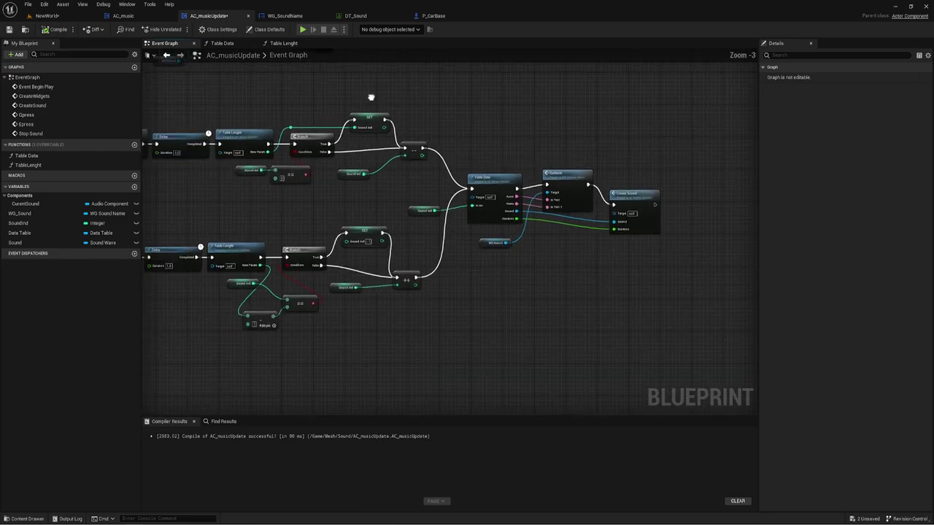
{"action": "right_click_drag", "start_coordinate": [371, 95], "coordinate": [287, 138]}
{"action": "scroll", "coordinate": [371, 247], "scroll_direction": "up", "scroll_amount": 3}
{"action": "mouse_move", "coordinate": [372, 247]}
{"action": "right_mouse_down"}
{"action": "mouse_move", "coordinate": [355, 181]}
{"action": "mouse_move", "coordinate": [326, 315]}
{"action": "mouse_move", "coordinate": [325, 290]}
{"action": "right_mouse_up"}
{"action": "scroll", "coordinate": [355, 173], "scroll_direction": "down", "scroll_amount": 1}
{"action": "scroll", "coordinate": [326, 316], "scroll_direction": "up", "scroll_amount": 1}
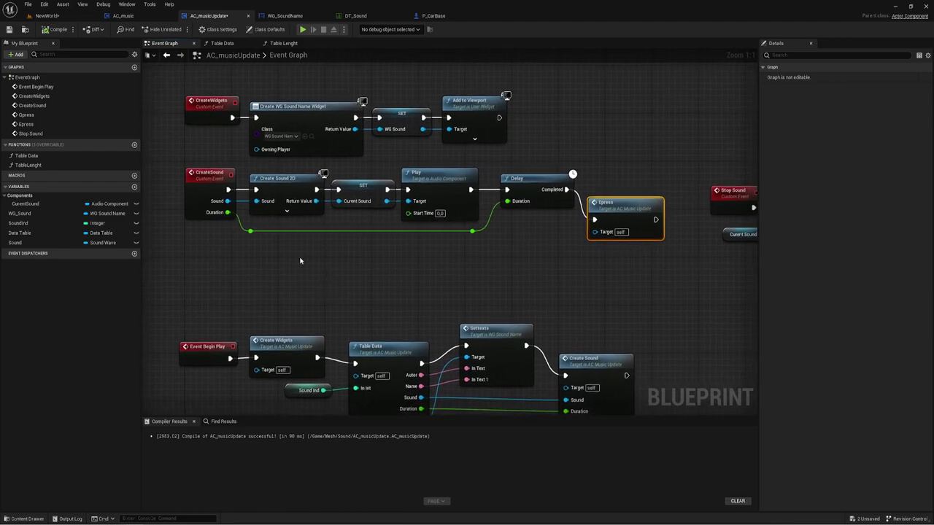
{"action": "right_click_drag", "start_coordinate": [300, 261], "coordinate": [274, 238]}
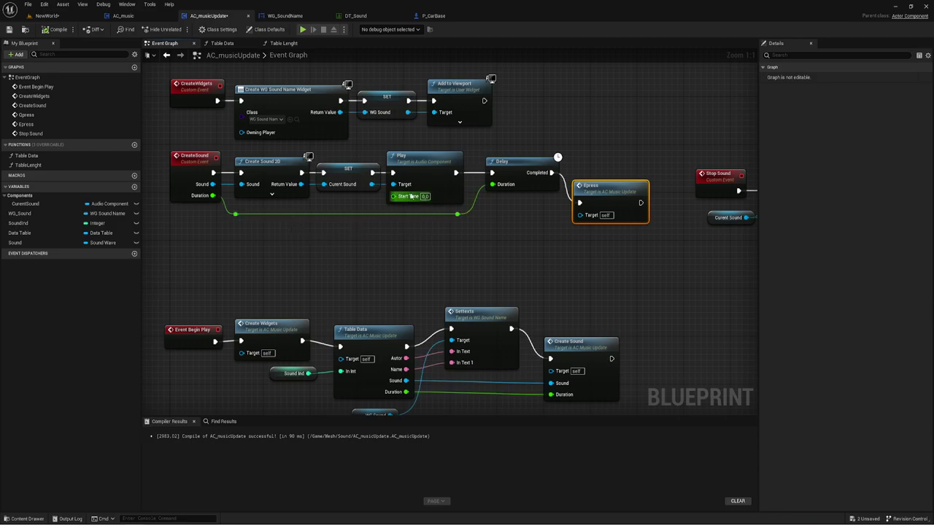
{"action": "mouse_move", "coordinate": [349, 231]}
{"action": "right_mouse_down"}
{"action": "mouse_move", "coordinate": [281, 87]}
{"action": "mouse_move", "coordinate": [435, 214]}
{"action": "right_mouse_up"}
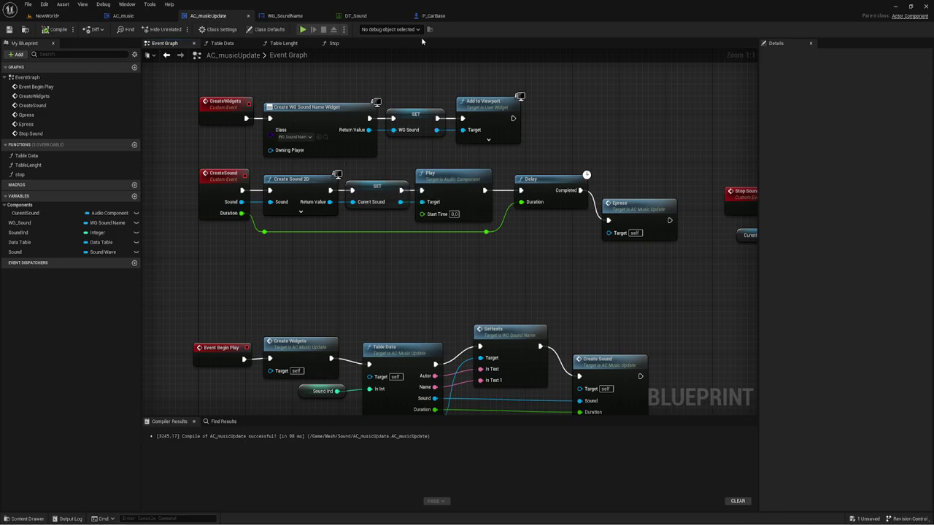
Delete the AC_music component from P_CarBase, then compile and save the blueprint.
{"action": "left_click", "coordinate": [434, 16]}
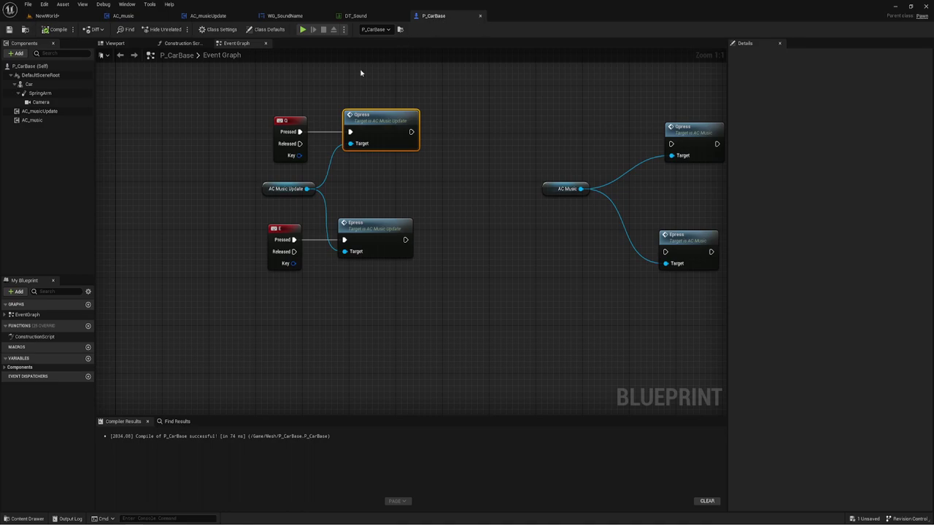
{"action": "left_click", "coordinate": [31, 121]}
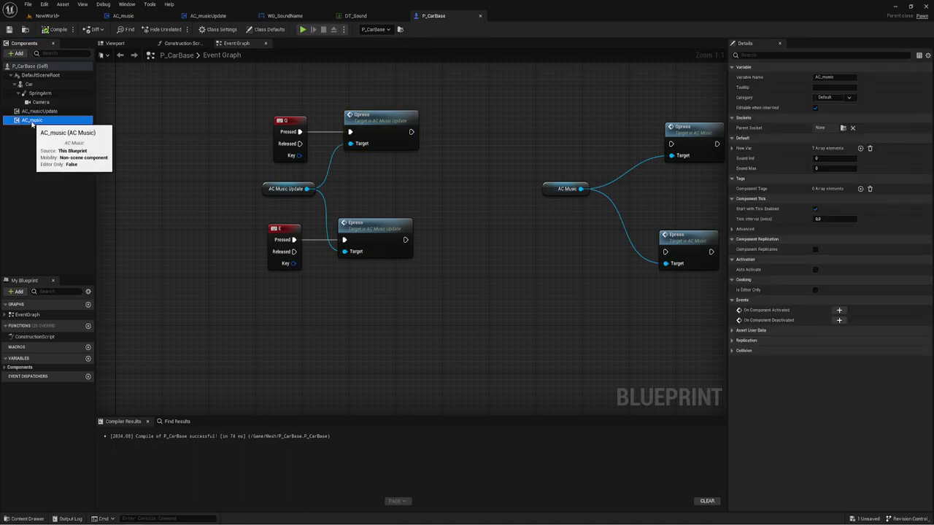
{"action": "right_click", "coordinate": [33, 121]}
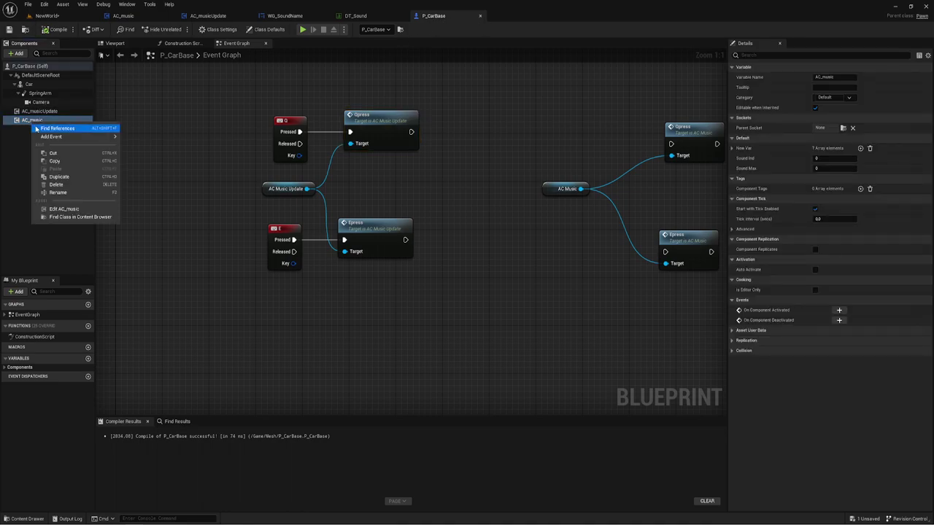
{"action": "left_click", "coordinate": [57, 184]}
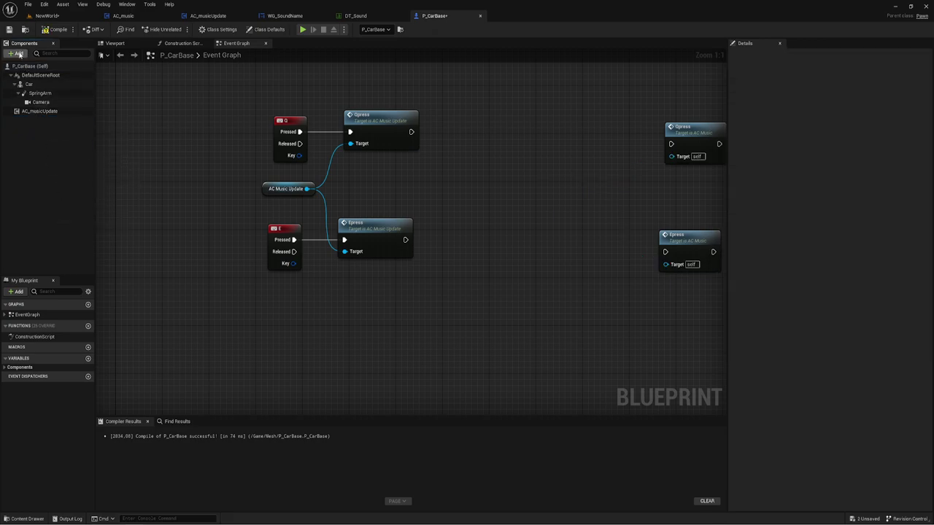
{"action": "left_click", "coordinate": [52, 29]}
{"action": "left_click", "coordinate": [10, 30]}
{"action": "left_click", "coordinate": [64, 17]}
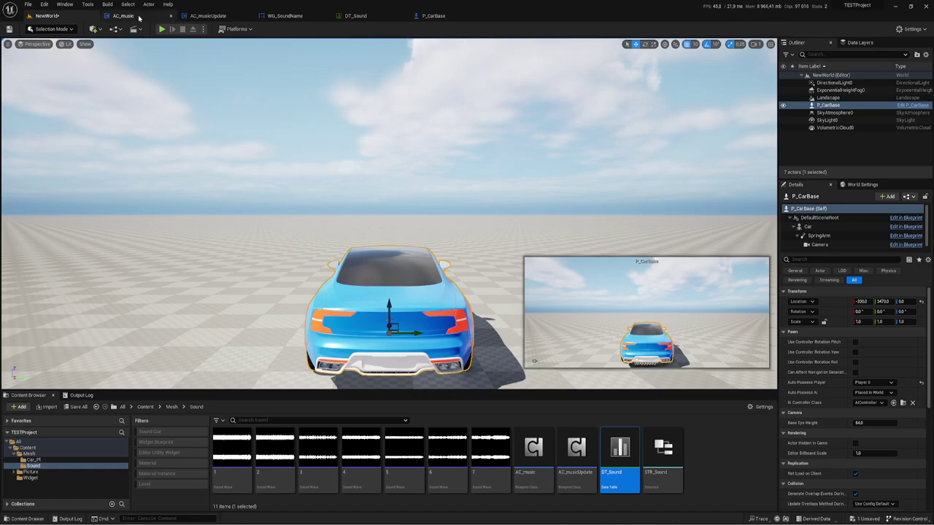
Save all changed content, then play-test the car level and stop it with F8.
{"action": "left_click", "coordinate": [77, 406]}
{"action": "left_click", "coordinate": [524, 349]}
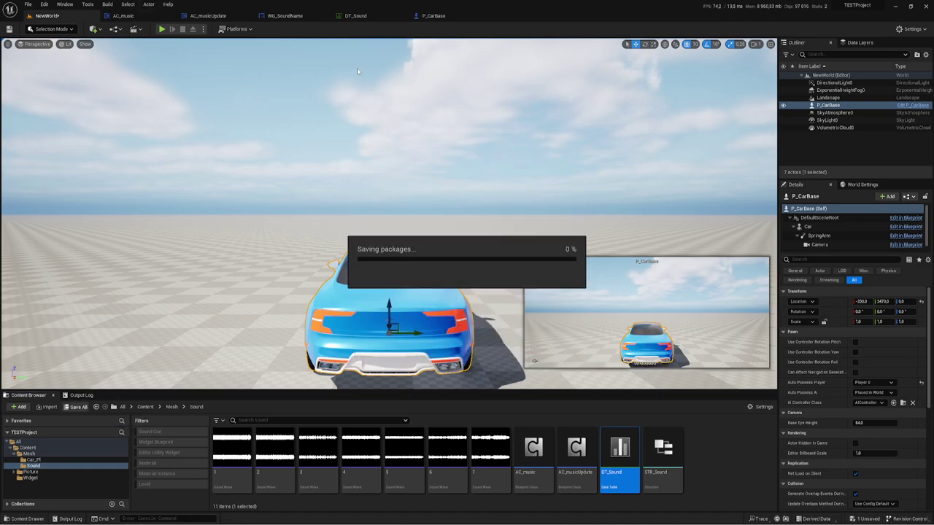
{"action": "left_click", "coordinate": [162, 29]}
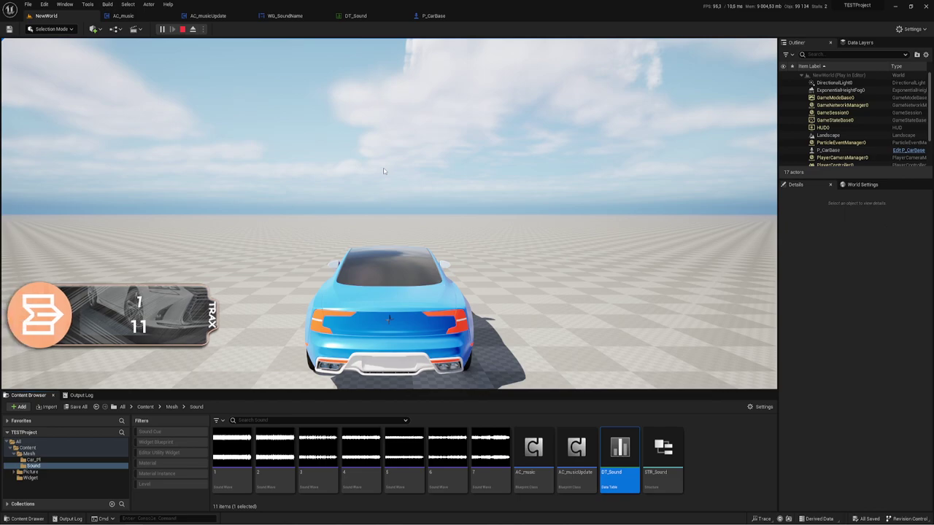
{"action": "left_click", "coordinate": [316, 174]}
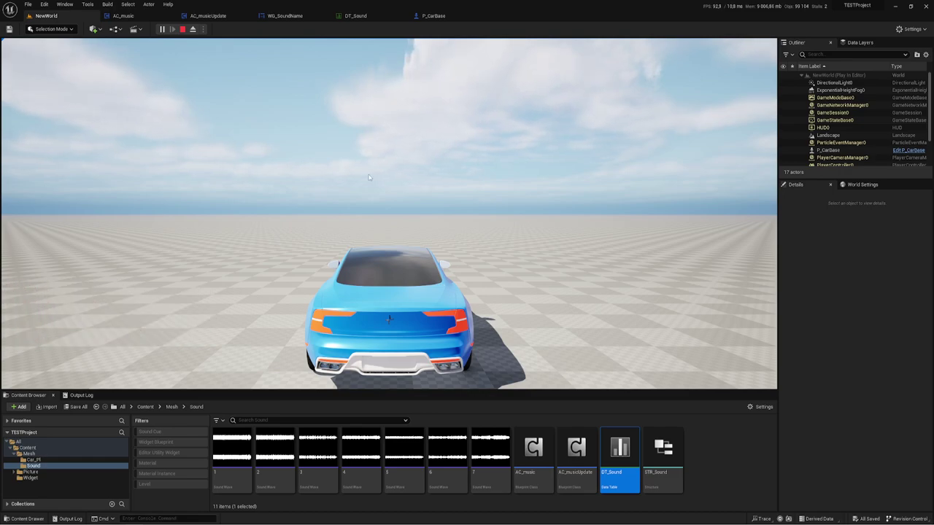
{"action": "key", "text": "F8"}
Open the DT_Sound data table and set the Duration of rows 0 and 1 to 180.
{"action": "left_click", "coordinate": [355, 15]}
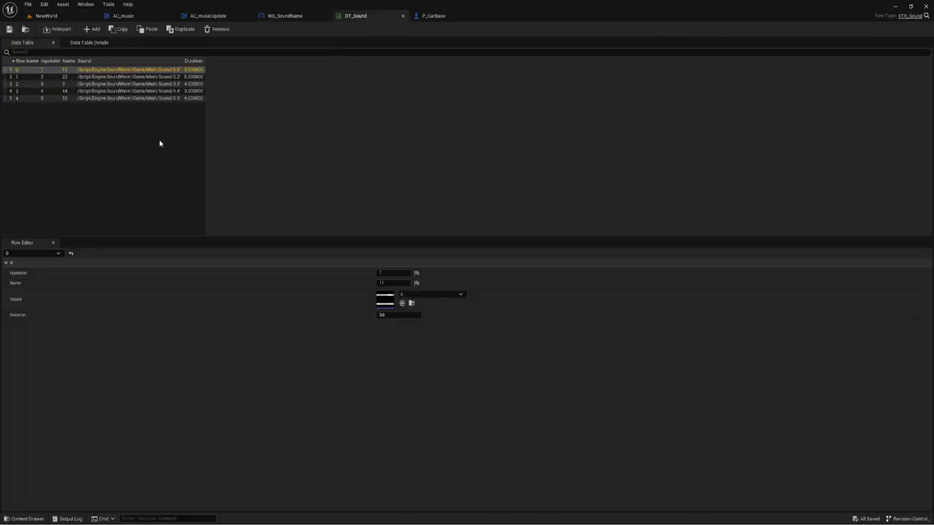
{"action": "left_click", "coordinate": [51, 84]}
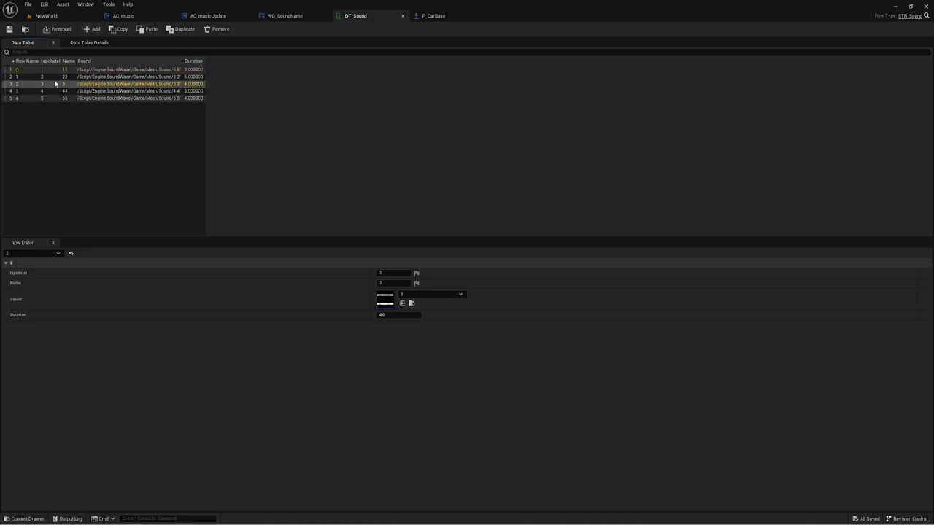
{"action": "left_click", "coordinate": [53, 78]}
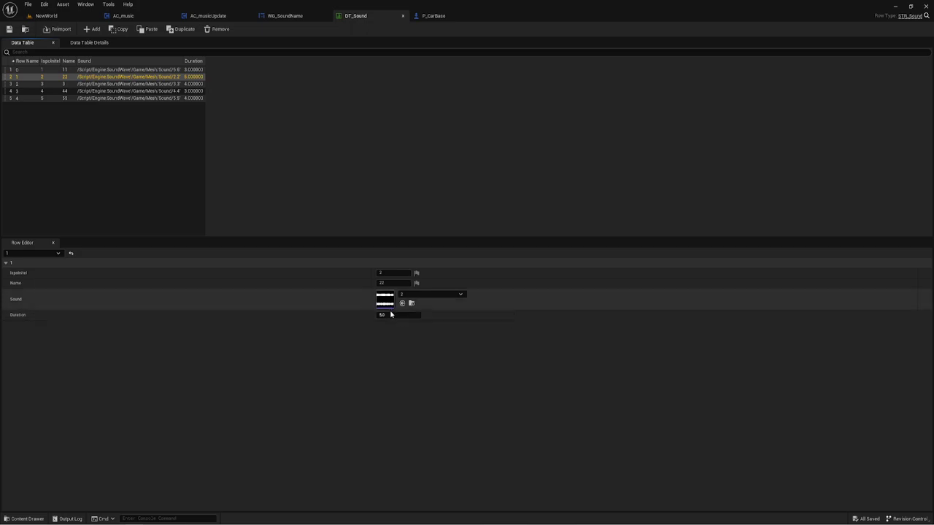
{"action": "left_click", "coordinate": [197, 70]}
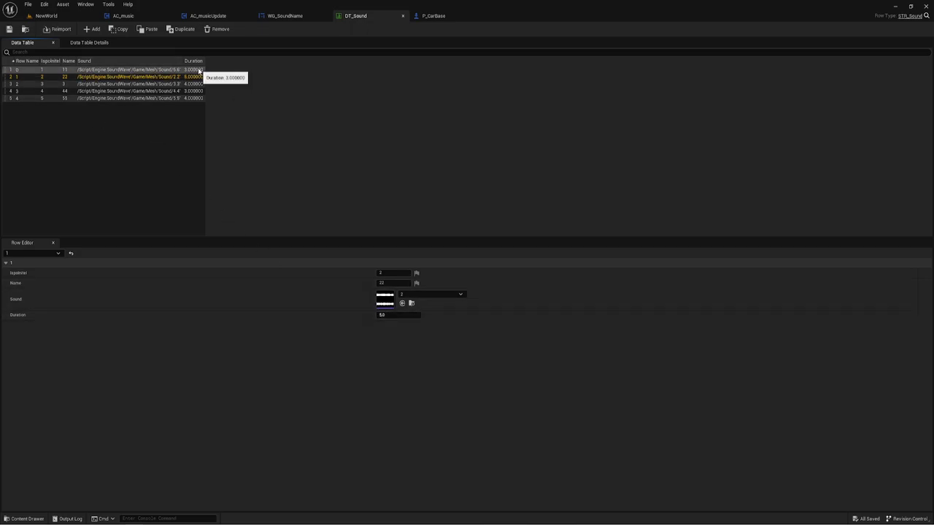
{"action": "left_click", "coordinate": [390, 315]}
{"action": "type", "text": "180"}
{"action": "key", "text": "Return"}
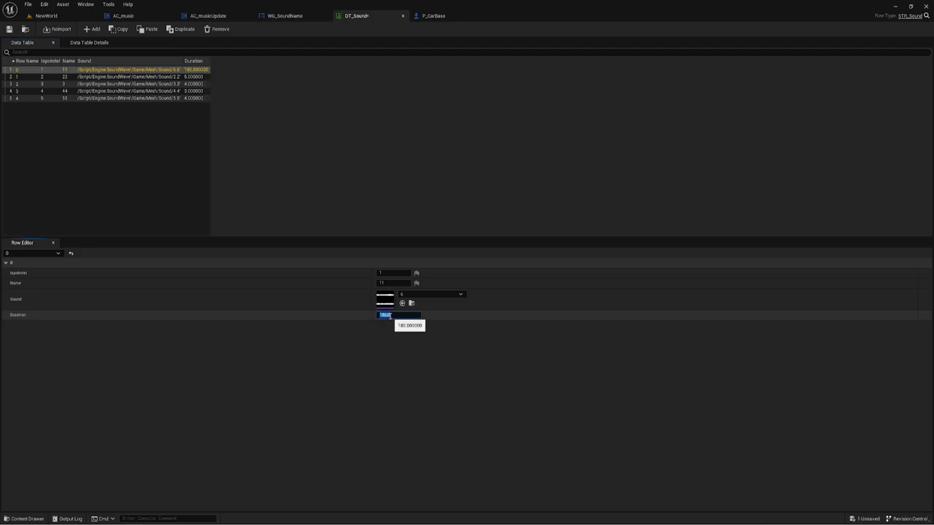
{"action": "left_click", "coordinate": [194, 76]}
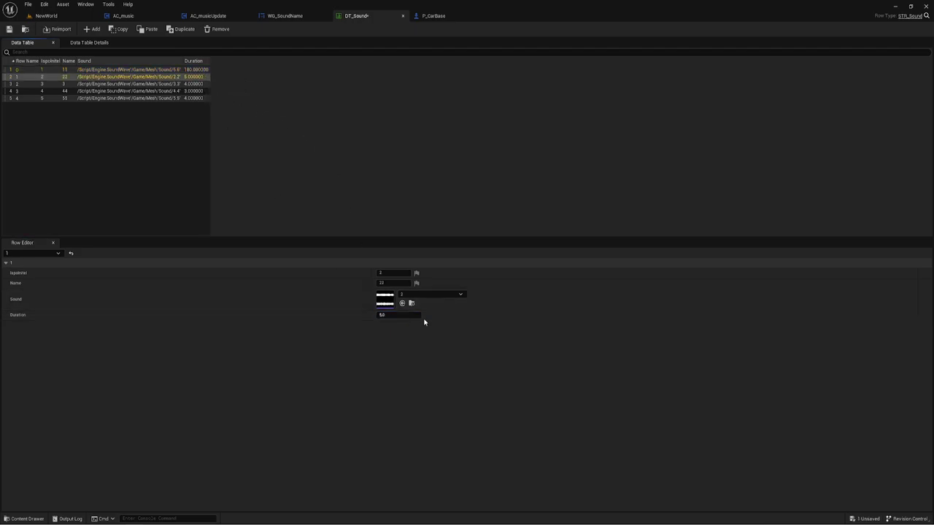
{"action": "left_click", "coordinate": [396, 315]}
{"action": "type", "text": "180"}
{"action": "key", "text": "Return"}
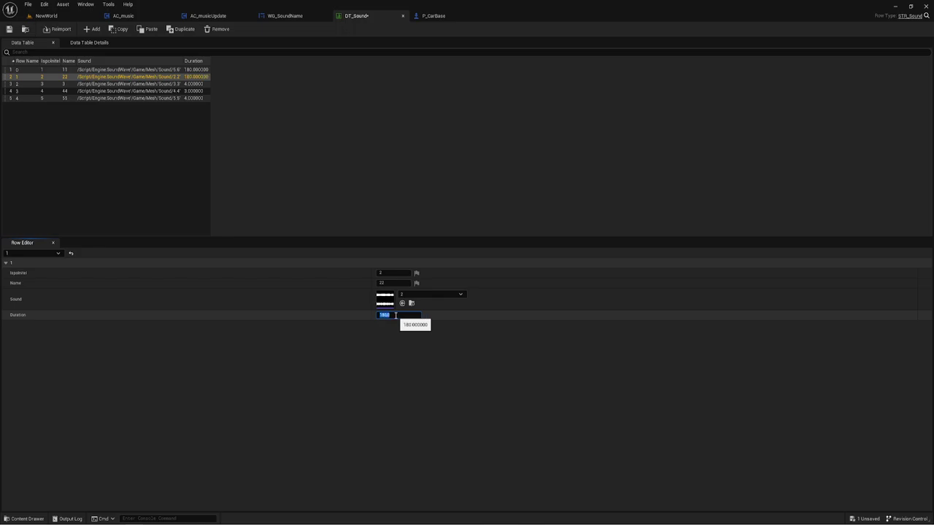
Set the Duration of rows 2, 3 and 4 to 180 in the Row Editor.
{"action": "left_click", "coordinate": [194, 84]}
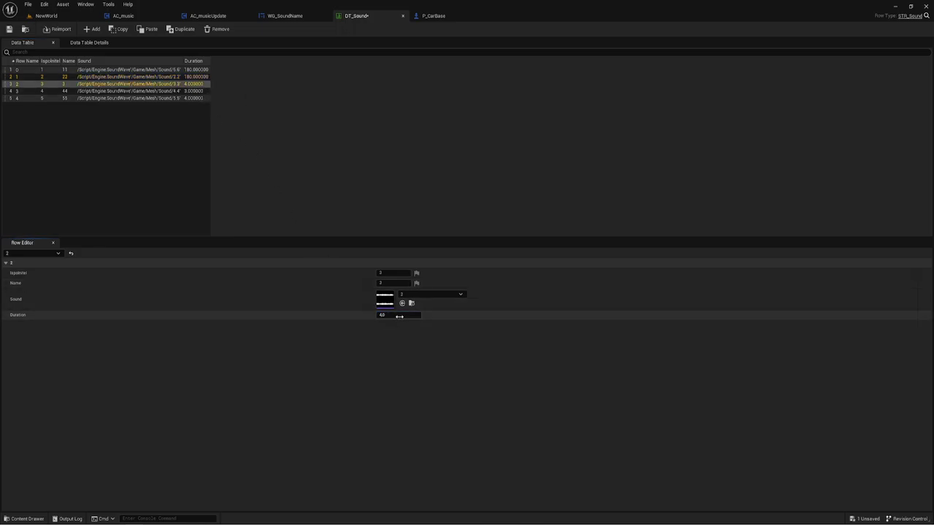
{"action": "left_click", "coordinate": [399, 315]}
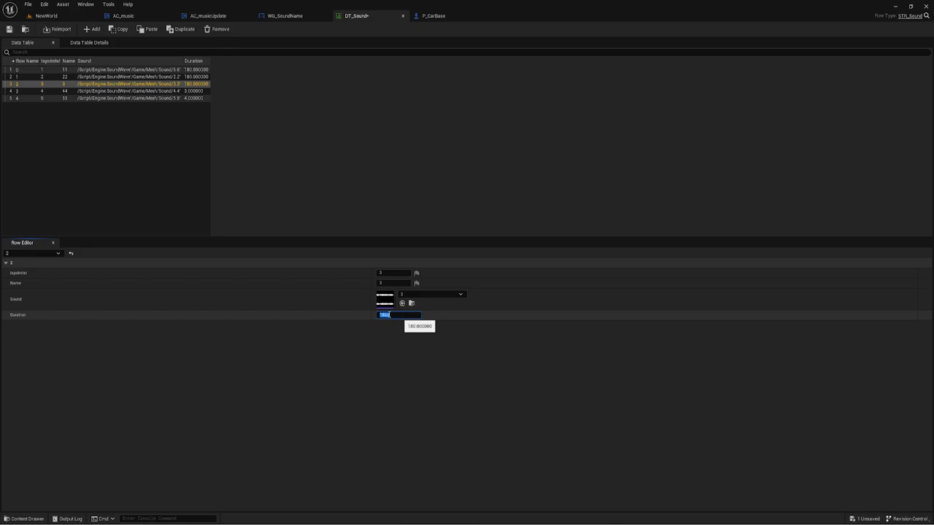
{"action": "key", "text": "Return"}
{"action": "left_click", "coordinate": [194, 91]}
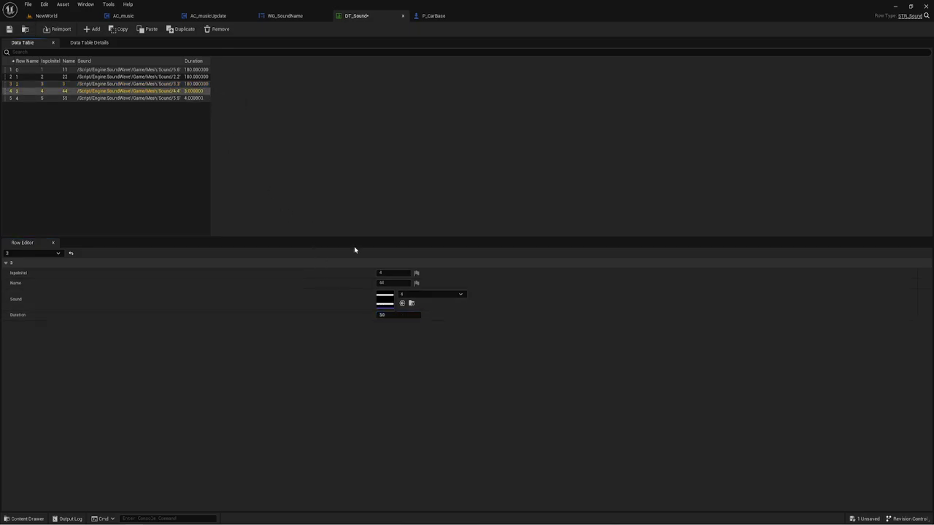
{"action": "left_click", "coordinate": [393, 314]}
{"action": "type", "text": "80"}
{"action": "key", "text": "Return"}
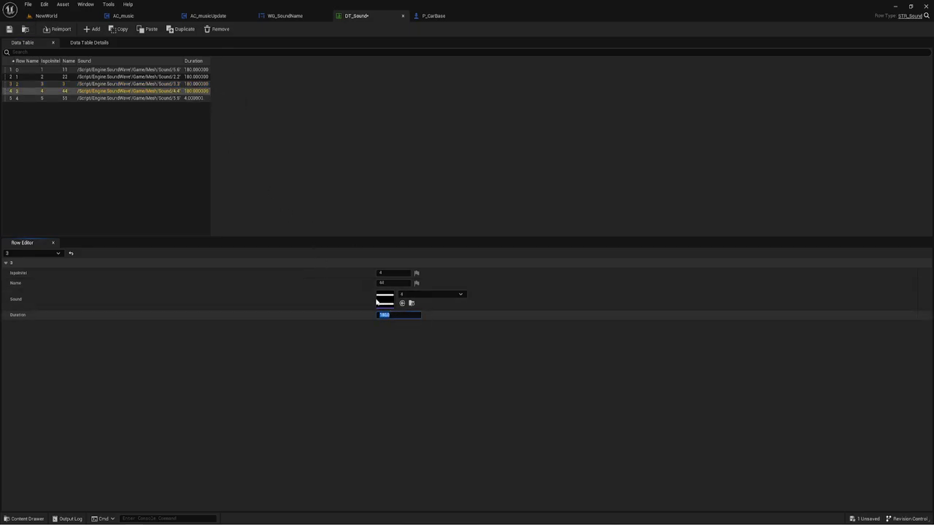
{"action": "left_click", "coordinate": [191, 97]}
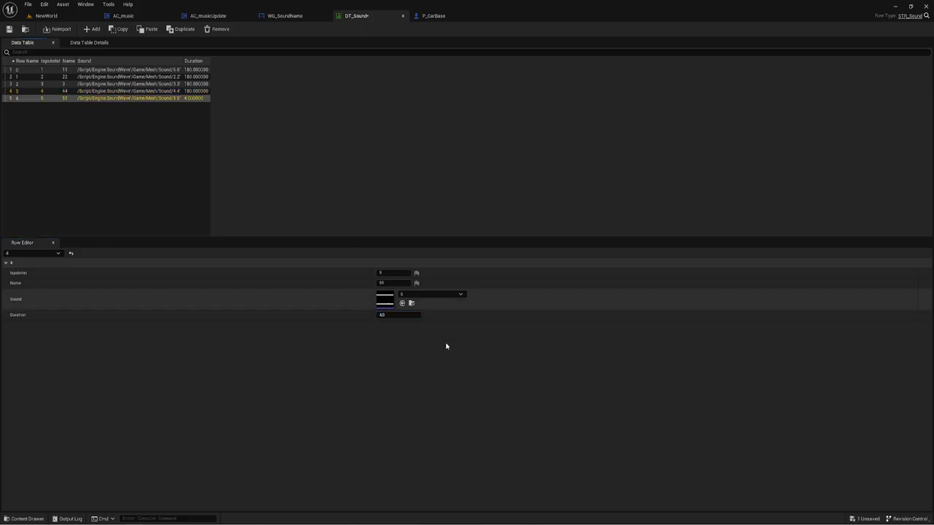
{"action": "left_click", "coordinate": [393, 315]}
{"action": "type", "text": "80"}
{"action": "key", "text": "Return"}
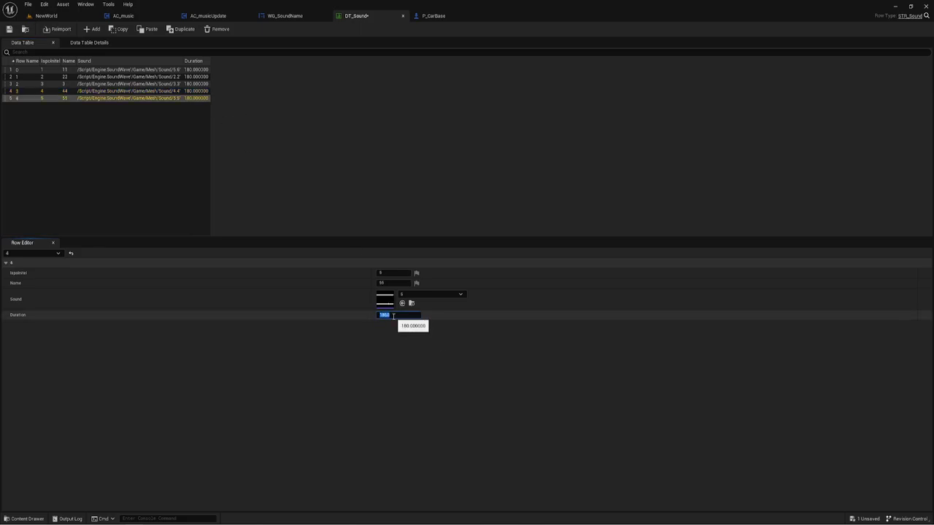
Change row 2's Duration to 60 and save DT_Sound.
{"action": "left_click", "coordinate": [195, 84]}
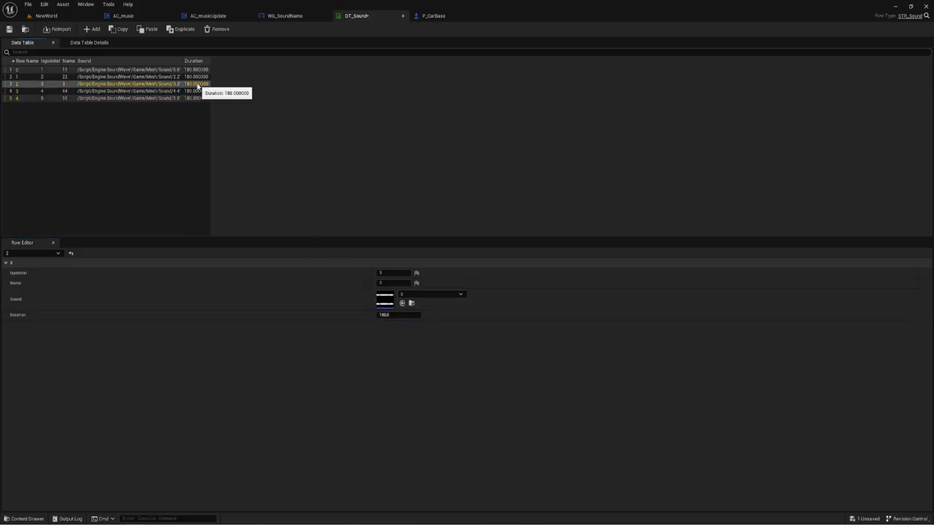
{"action": "left_click", "coordinate": [392, 315]}
{"action": "type", "text": "60"}
{"action": "key", "text": "Return"}
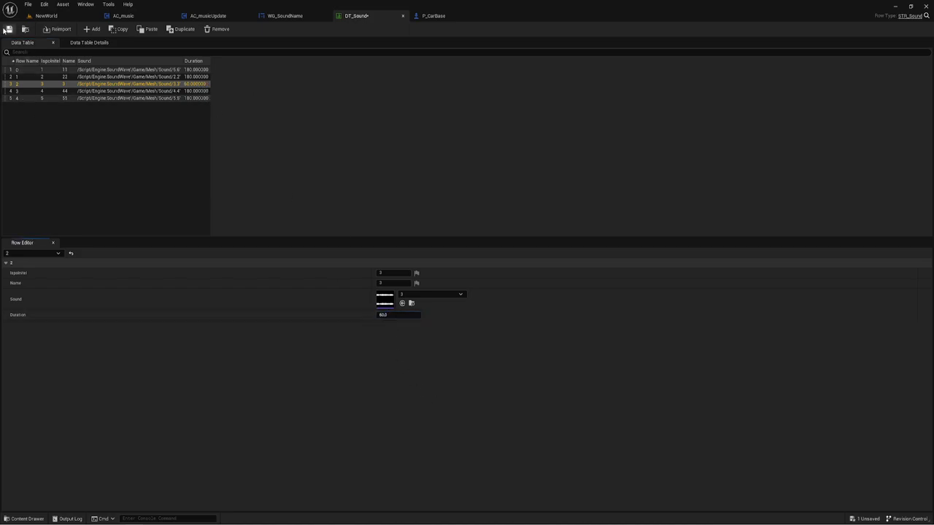
{"action": "left_click", "coordinate": [12, 30]}
Play-test NewWorld, switching the music track once and letting it auto-advance before stopping with Esc.
{"action": "left_click", "coordinate": [46, 15]}
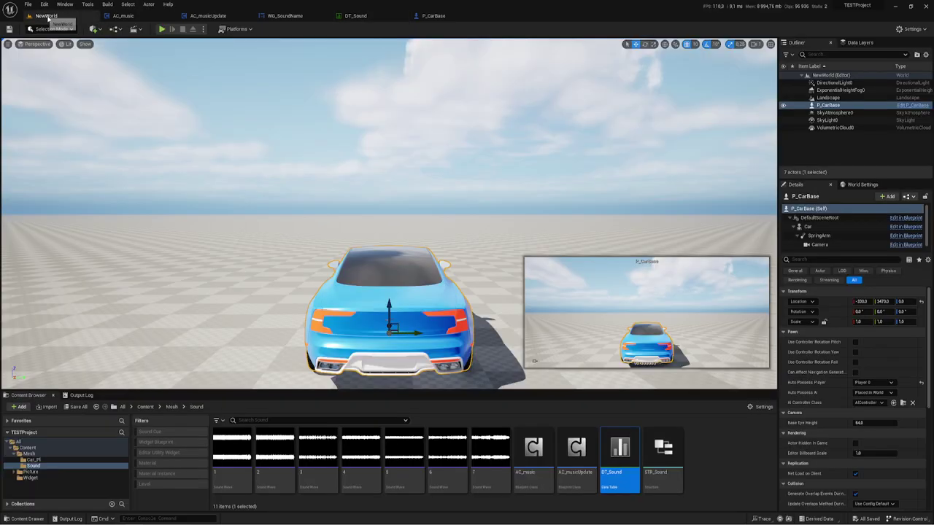
{"action": "left_click", "coordinate": [162, 29]}
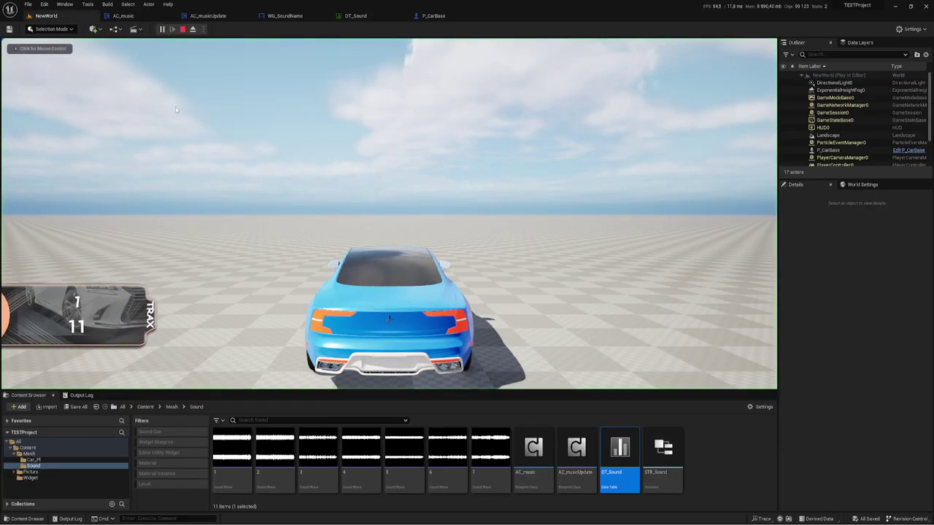
{"action": "left_click", "coordinate": [369, 188]}
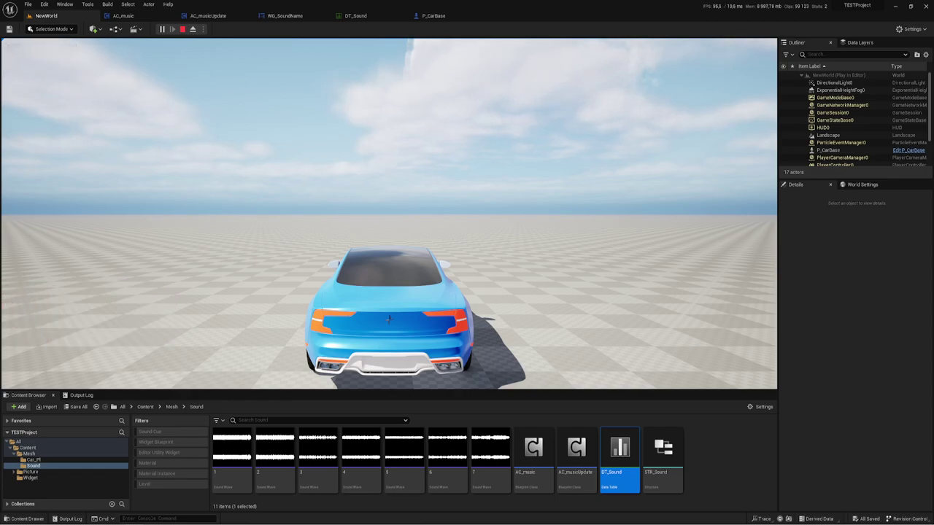
{"action": "key", "text": "2"}
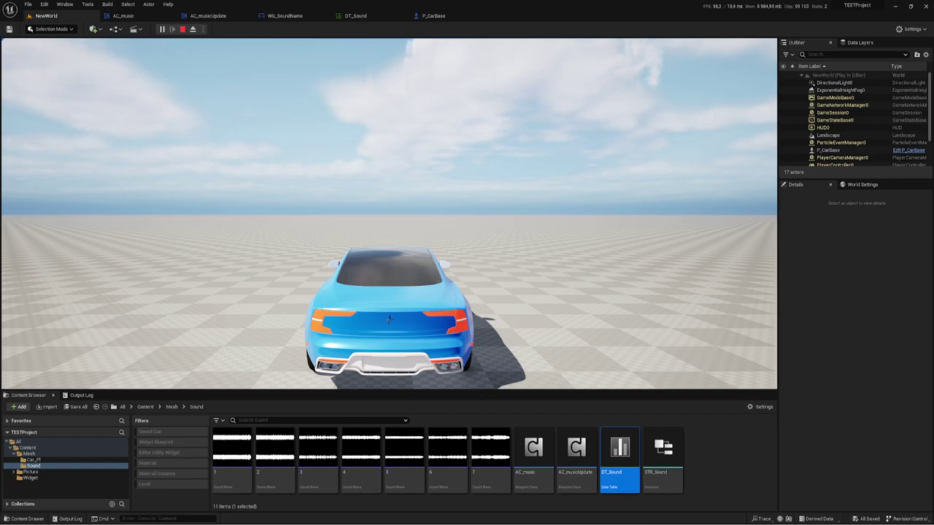
{"action": "key", "text": "Escape"}
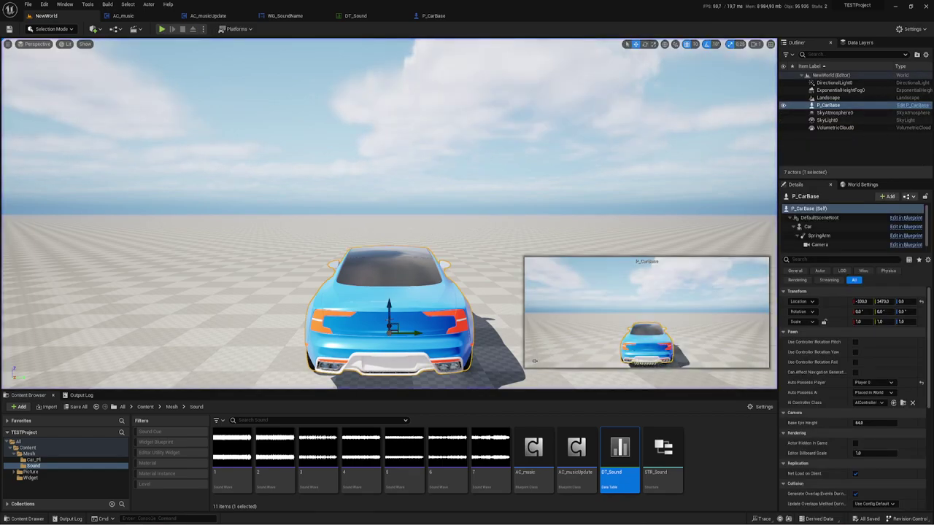